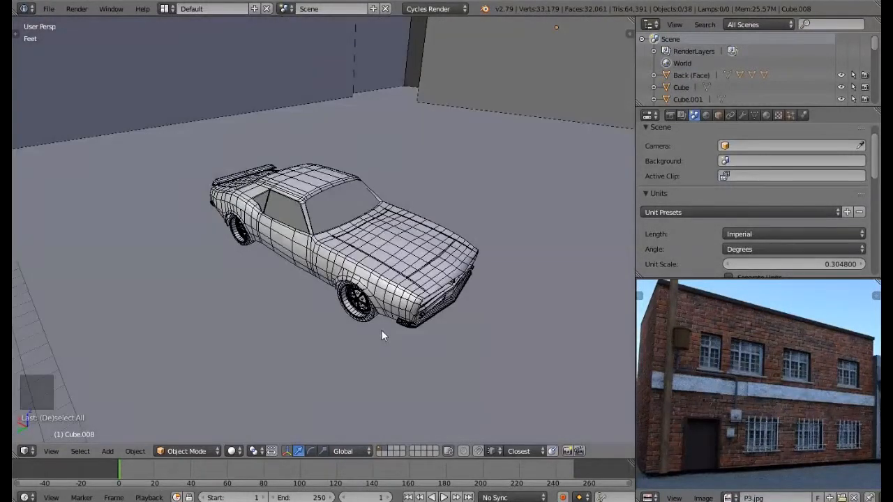
Examine the blocked-out buildings around the car, selecting the three adjoining blocks at the far end of the yard.
middle_drag(410, 300, 235, 290)
scroll(425, 304, down, 3)
scroll(425, 304, down, 4)
middle_drag(314, 272, 222, 274)
middle_drag(281, 253, 201, 253)
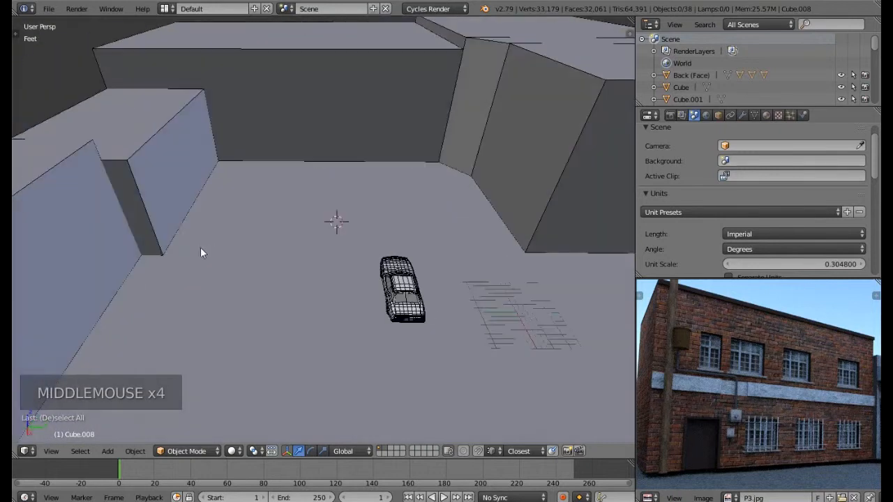
right_click(144, 172)
shift+right_click(344, 128)
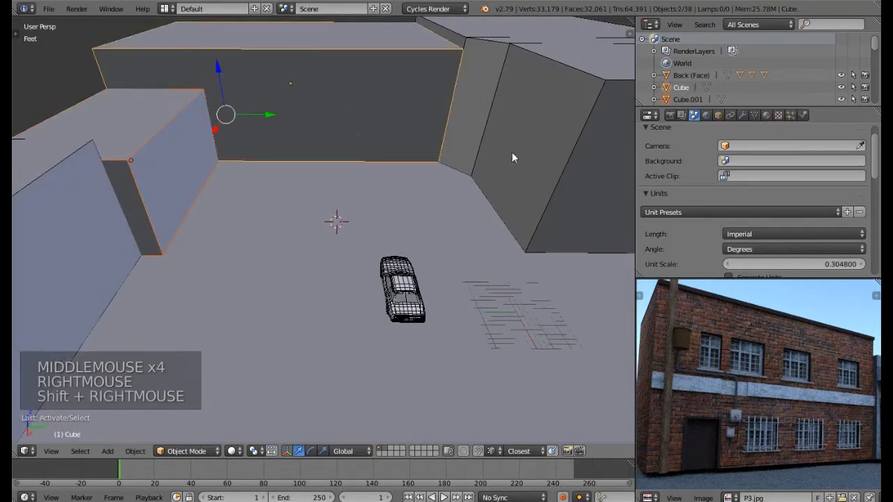
shift+right_click(515, 154)
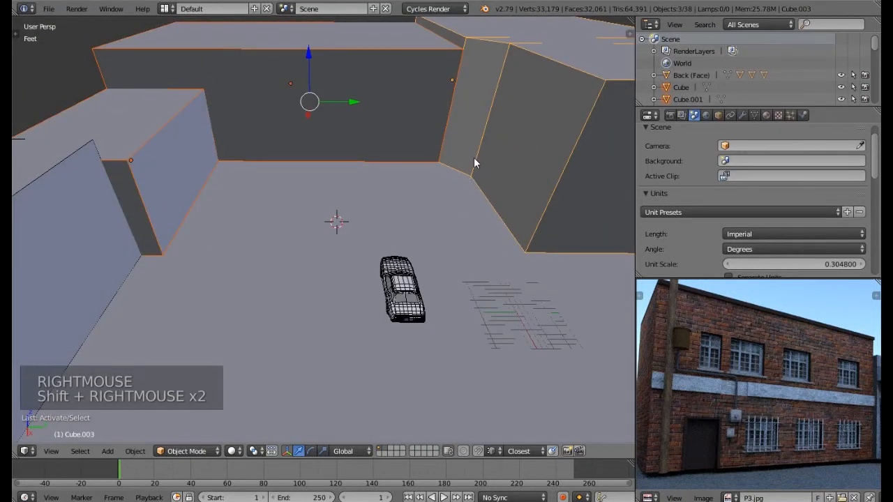
middle_drag(388, 109, 411, 140)
scroll(411, 142, up, 5)
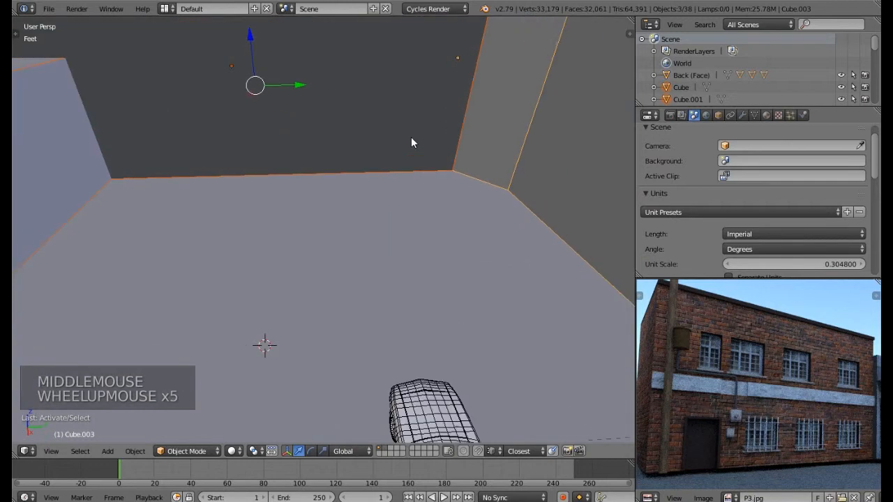
scroll(425, 163, up, 3)
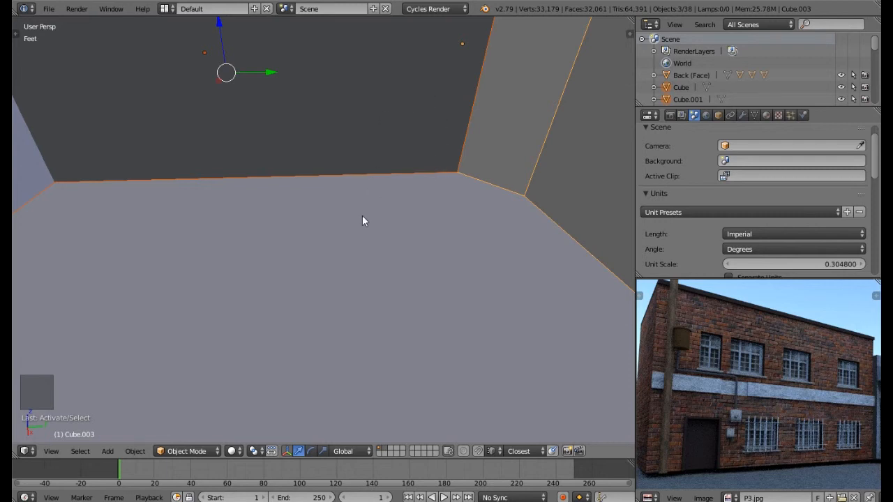
scroll(362, 221, down, 10)
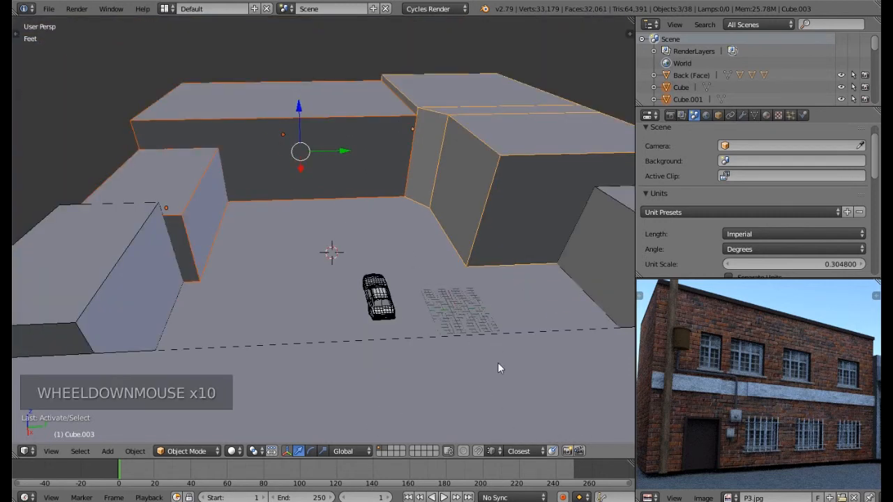
Inspect the long building block along the opposite side and the separate blocks surrounding it.
right_click(497, 362)
middle_drag(498, 363, 309, 214)
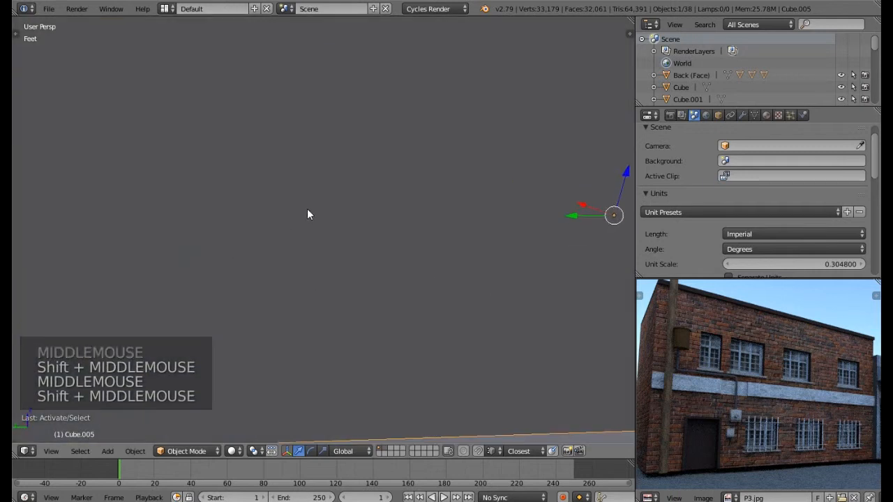
scroll(308, 213, down, 1)
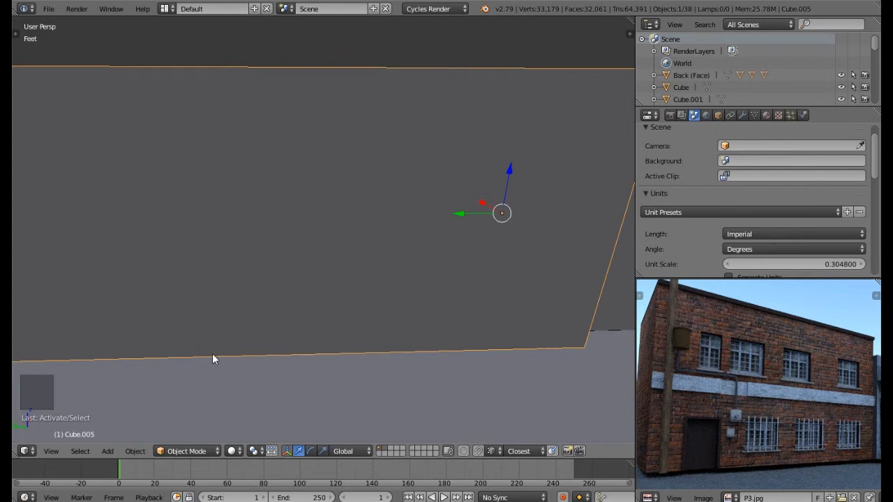
scroll(212, 353, down, 3)
middle_drag(229, 350, 281, 310)
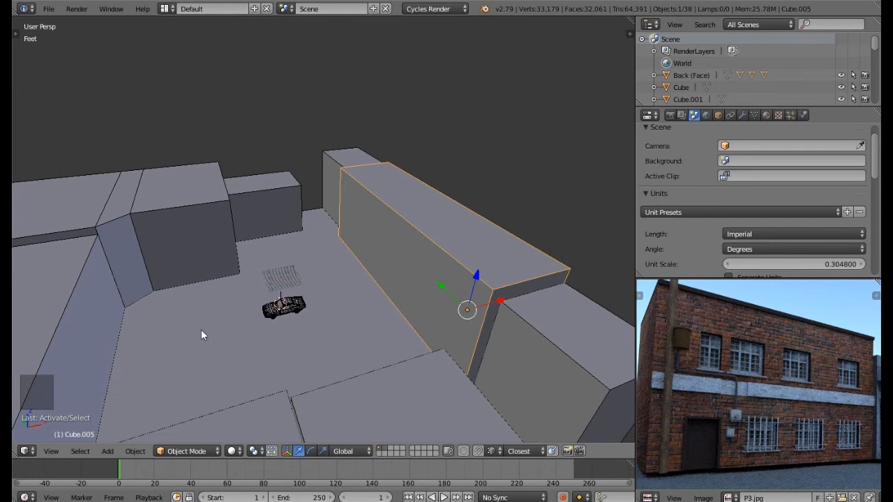
middle_drag(334, 293, 360, 283)
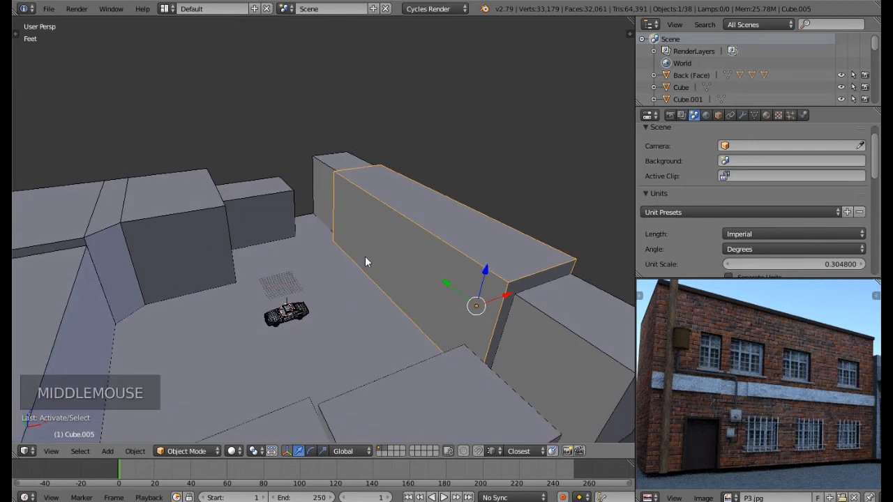
middle_drag(288, 363, 314, 357)
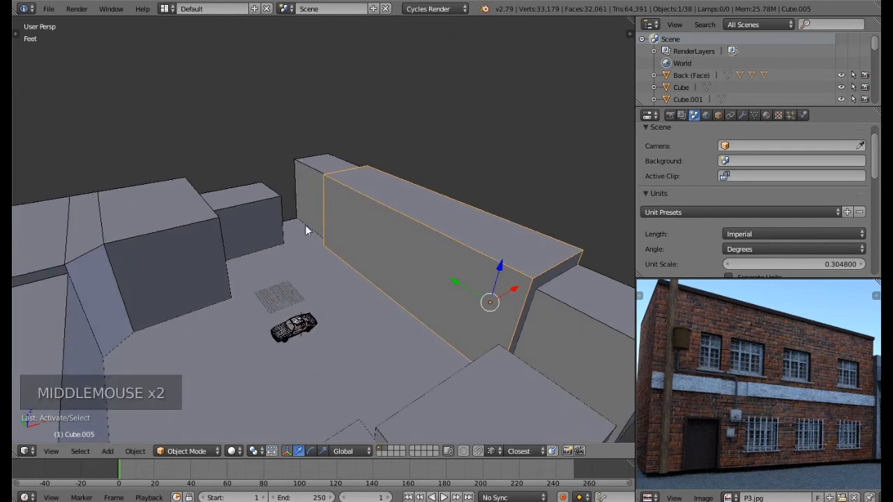
right_click(313, 180)
right_click(254, 217)
right_click(584, 314)
right_click(502, 377)
right_click(173, 247)
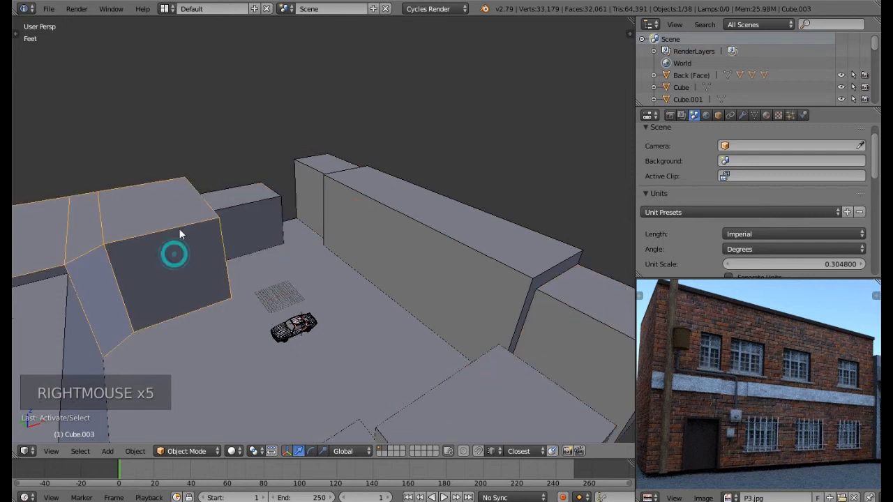
right_click(252, 205)
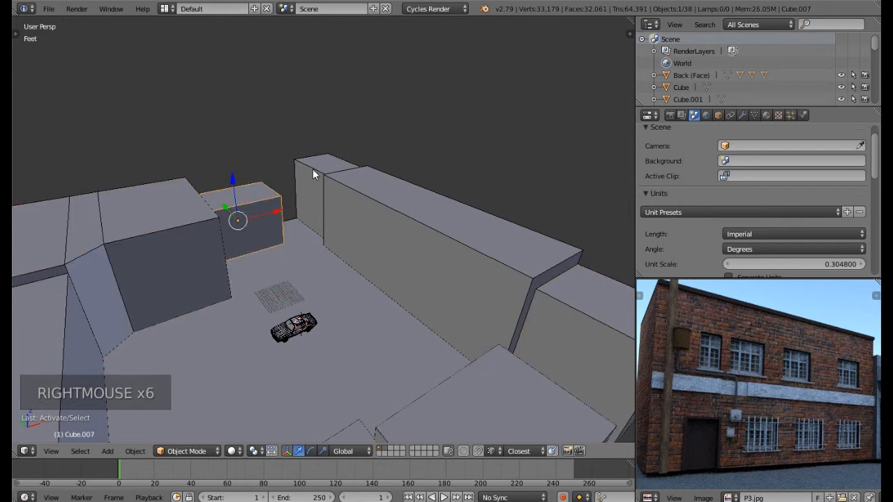
middle_drag(429, 383, 405, 335)
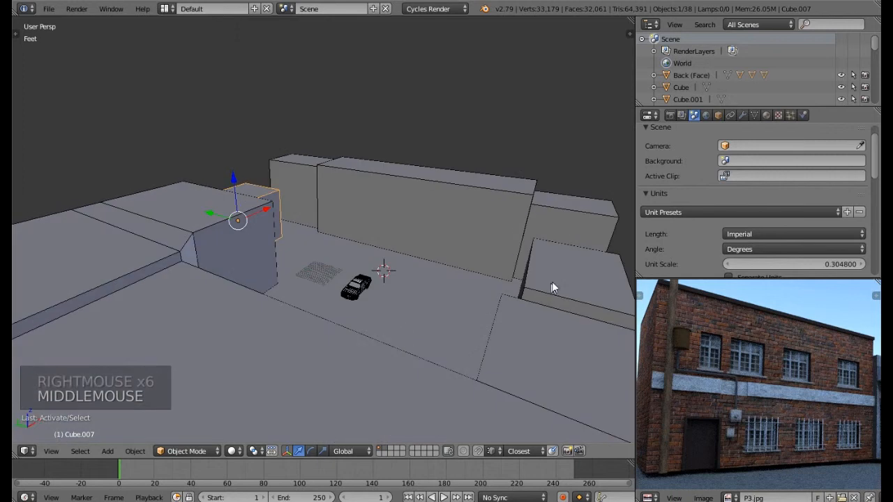
Select the Cube.008 building block and frame the view on its large wall facing the car.
right_click(510, 298)
middle_drag(509, 298, 535, 300)
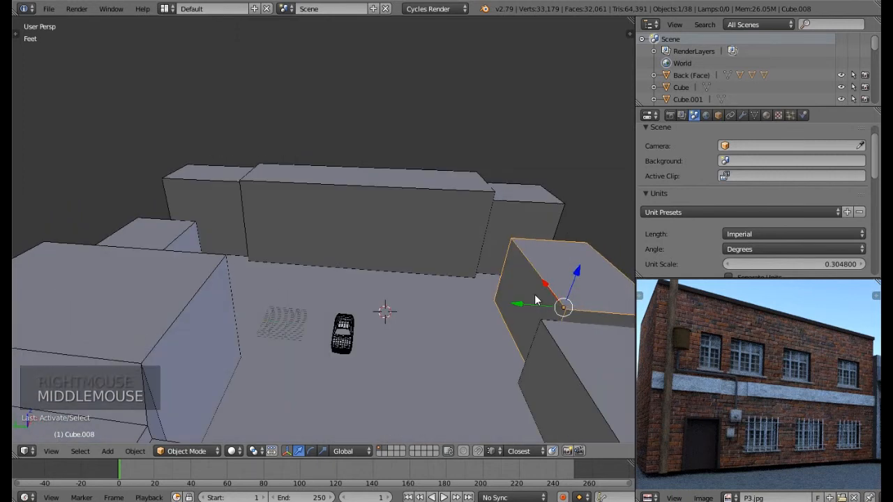
key(KP_Decimal)
middle_drag(117, 204, 355, 193)
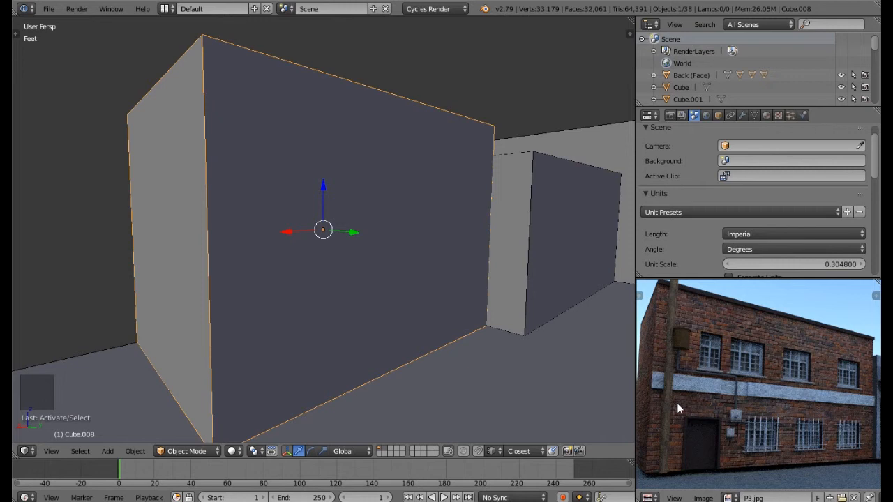
middle_drag(426, 230, 398, 246)
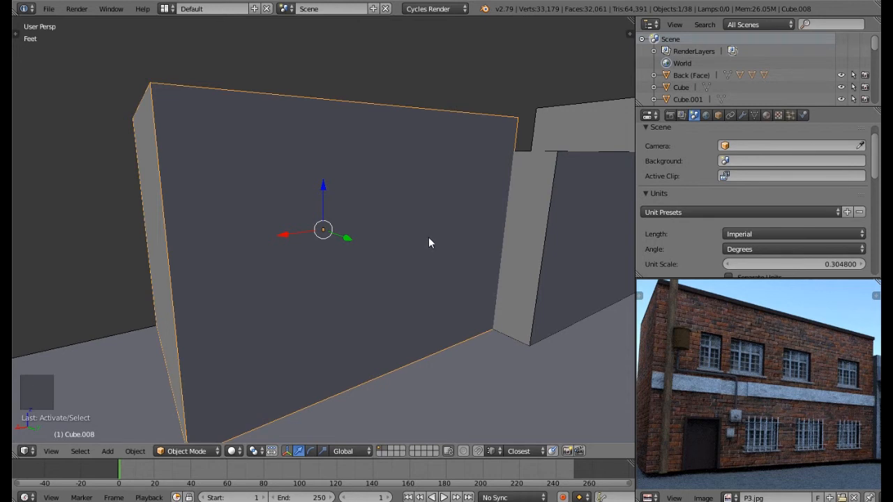
right_click(539, 227)
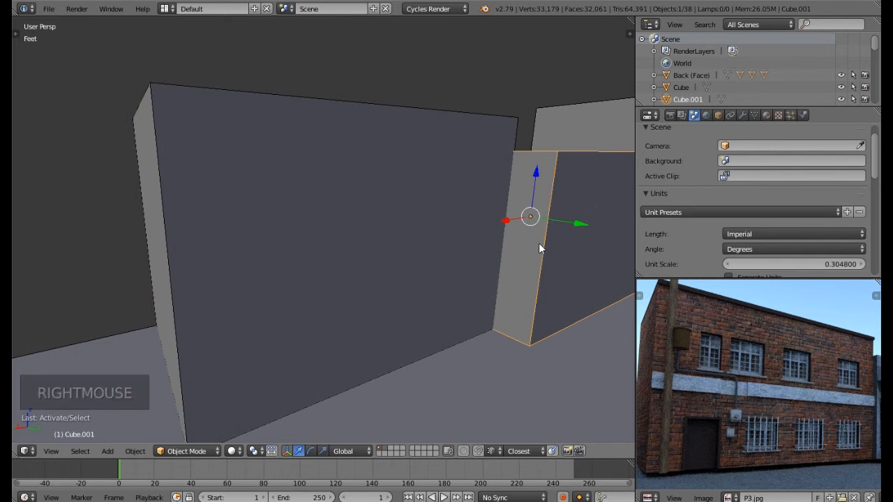
right_click(333, 250)
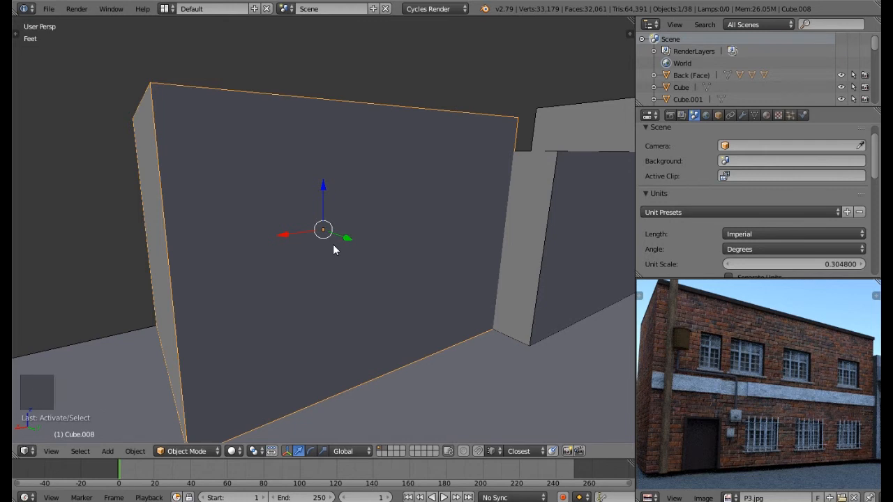
Move the selected building block to layer 2 and display only that layer.
click(341, 109)
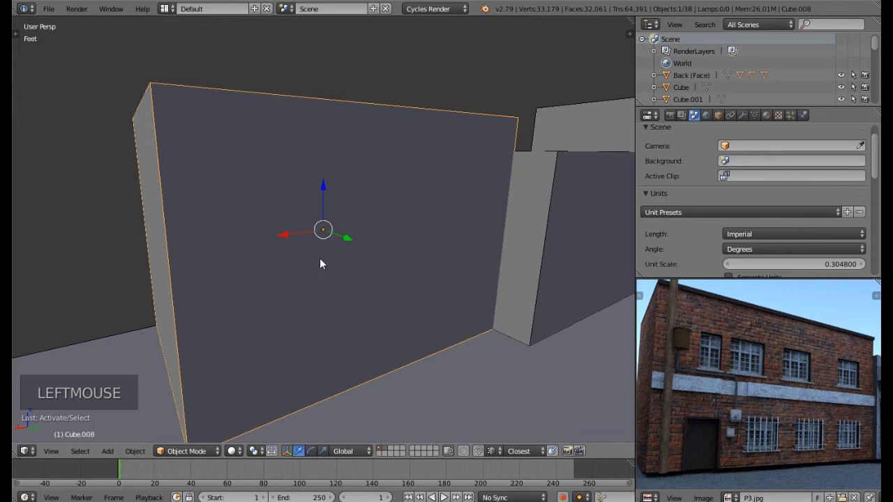
key(m)
key(m)
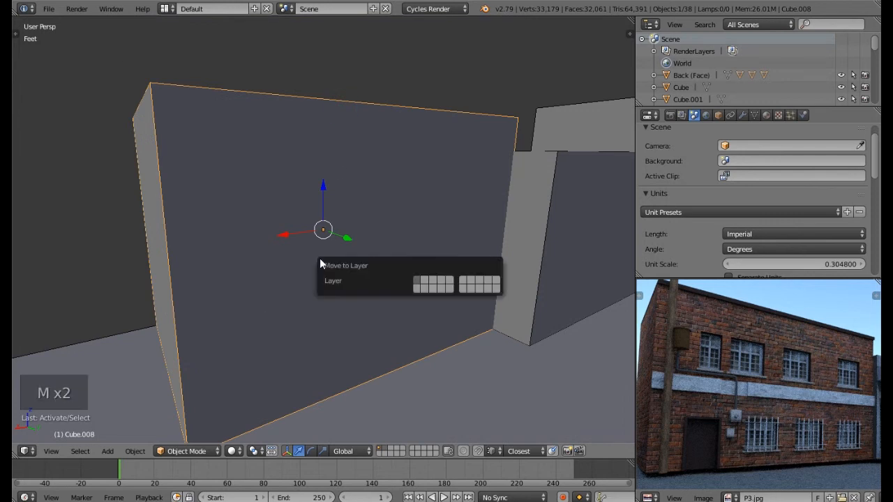
click(423, 280)
middle_drag(336, 249, 395, 381)
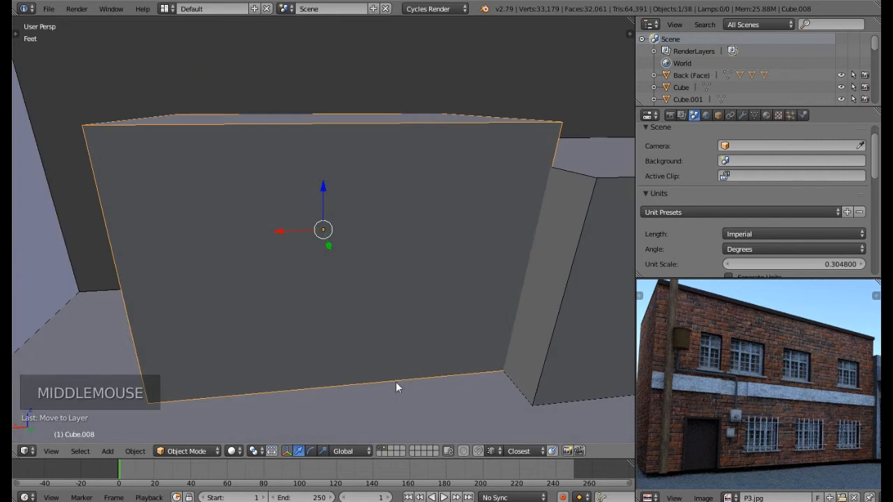
click(384, 453)
scroll(315, 325, up, 1)
middle_drag(314, 325, 367, 267)
scroll(286, 321, down, 4)
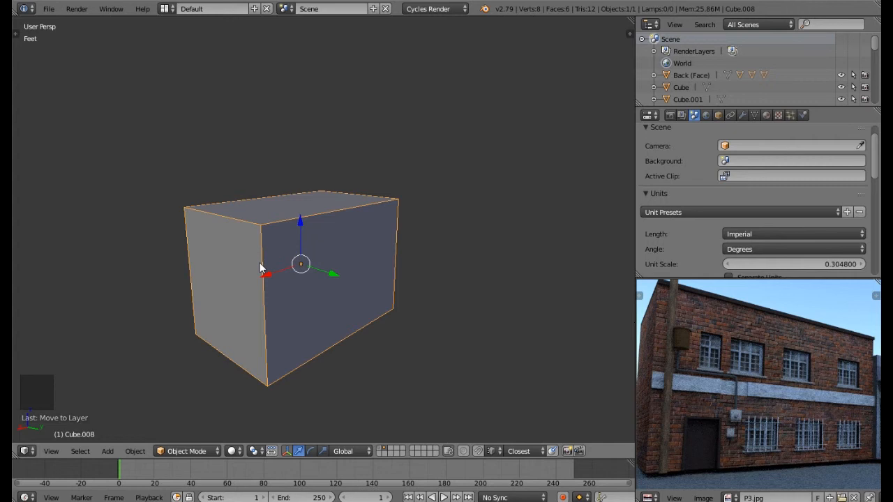
Delete the top, rear and bottom faces of the building block, keeping the front and two side walls.
middle_drag(217, 277, 317, 227)
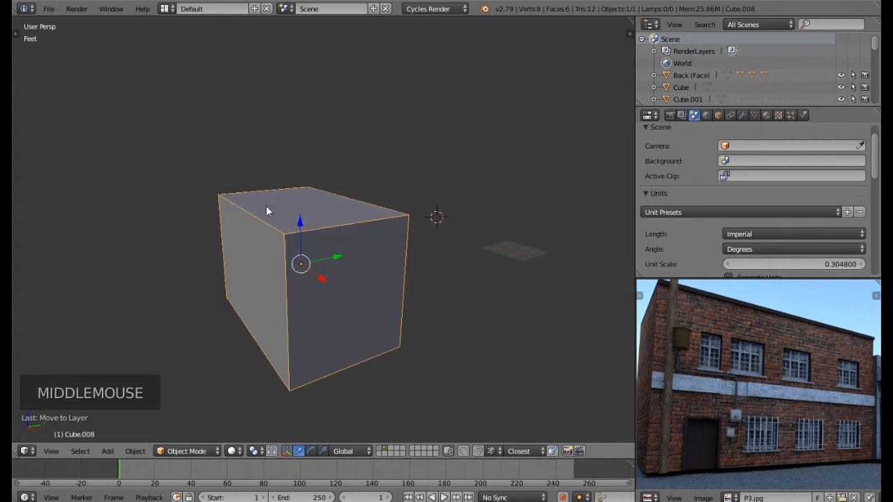
middle_drag(259, 299, 264, 219)
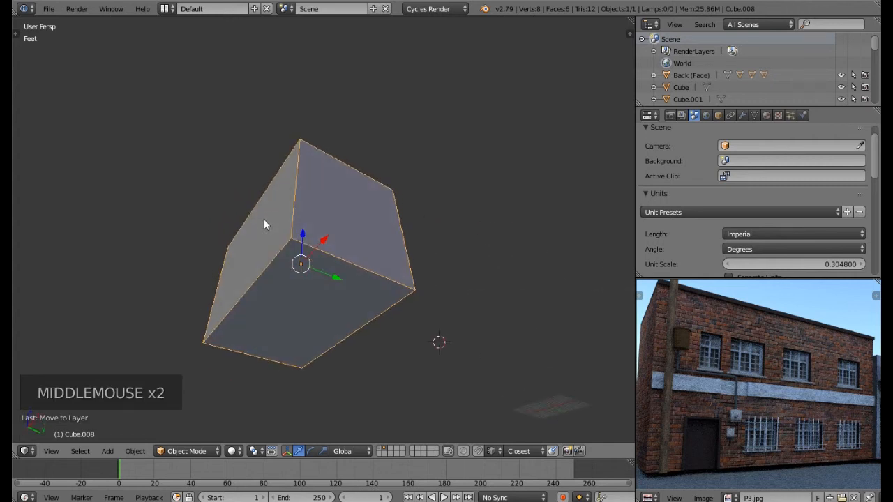
middle_drag(367, 285, 293, 276)
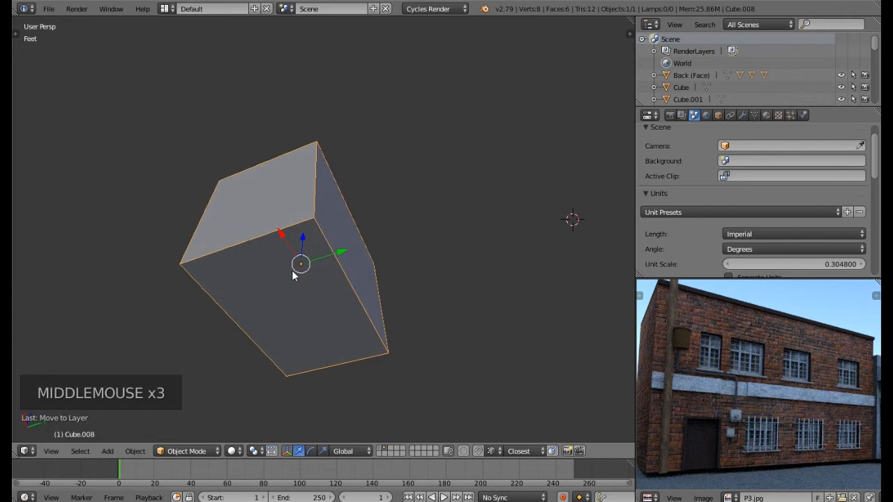
middle_drag(261, 174, 259, 222)
middle_drag(344, 262, 336, 277)
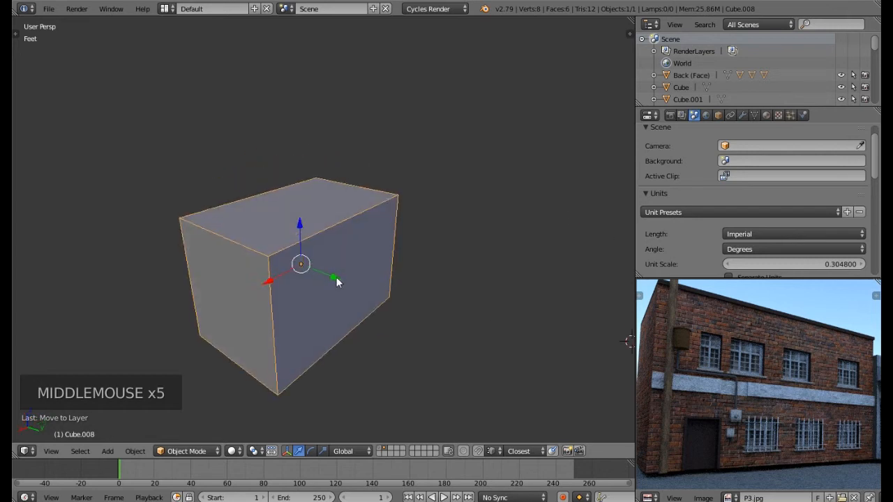
key(Tab)
right_click(300, 212)
middle_drag(264, 240, 353, 214)
shift+right_click(239, 281)
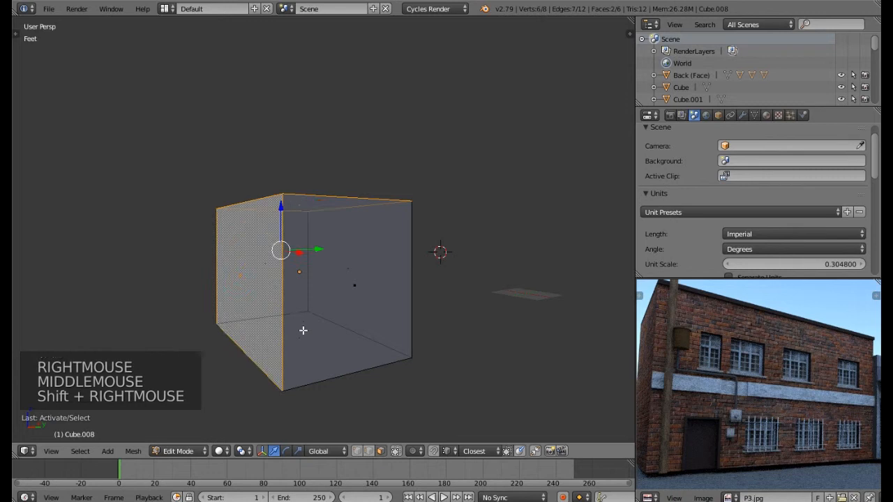
middle_drag(239, 281, 305, 262)
shift+right_click(293, 328)
middle_drag(293, 328, 329, 292)
key(Delete)
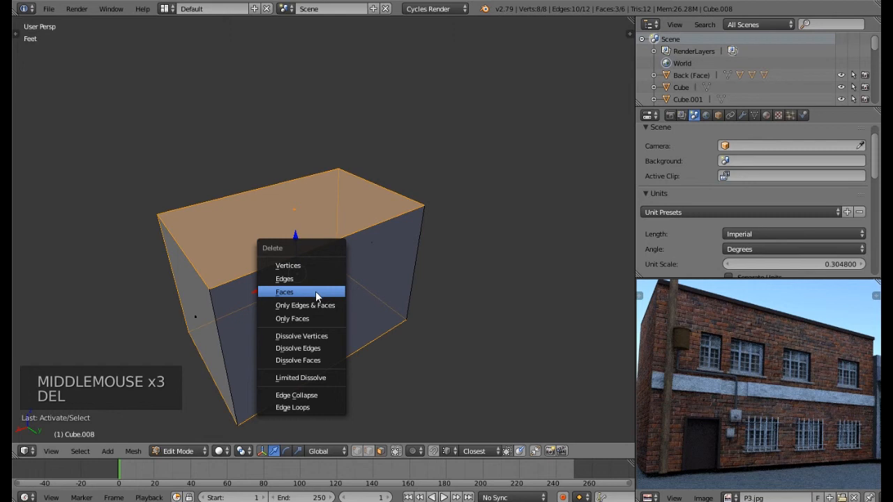
click(313, 291)
Examine the three-walled building shell from several angles and view it in back orthographic projection.
middle_drag(389, 295, 355, 279)
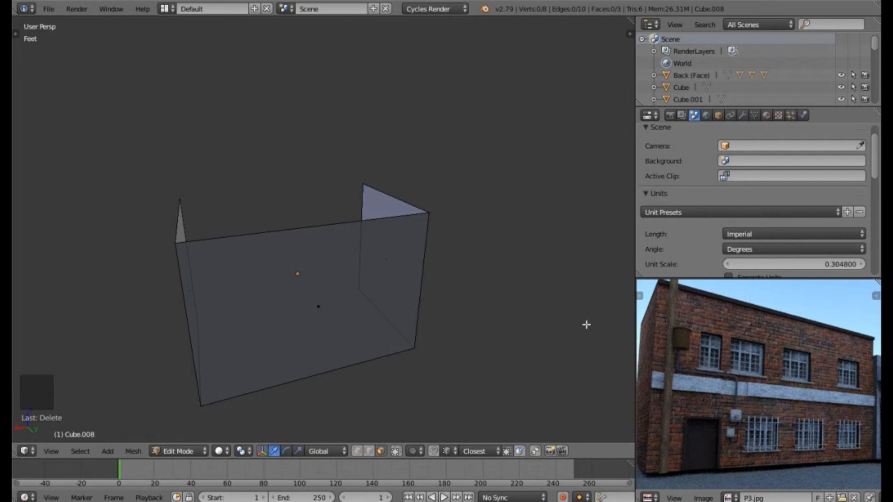
middle_drag(258, 297, 263, 272)
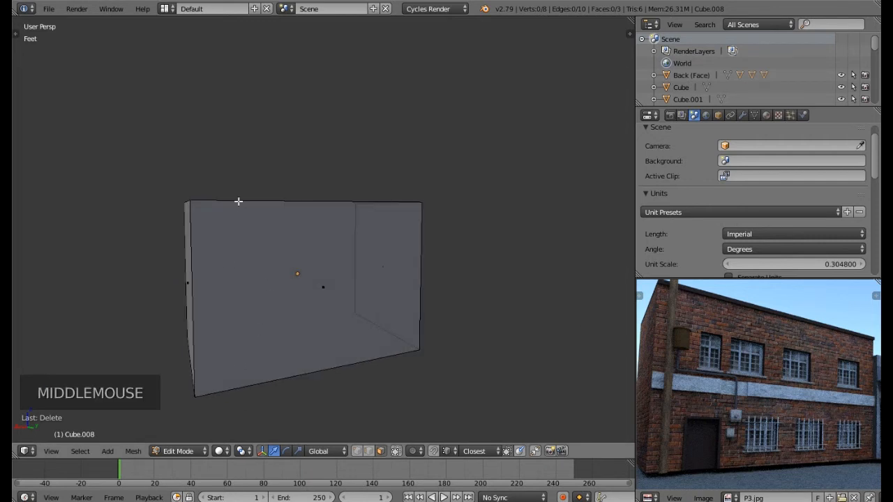
middle_drag(342, 355, 348, 355)
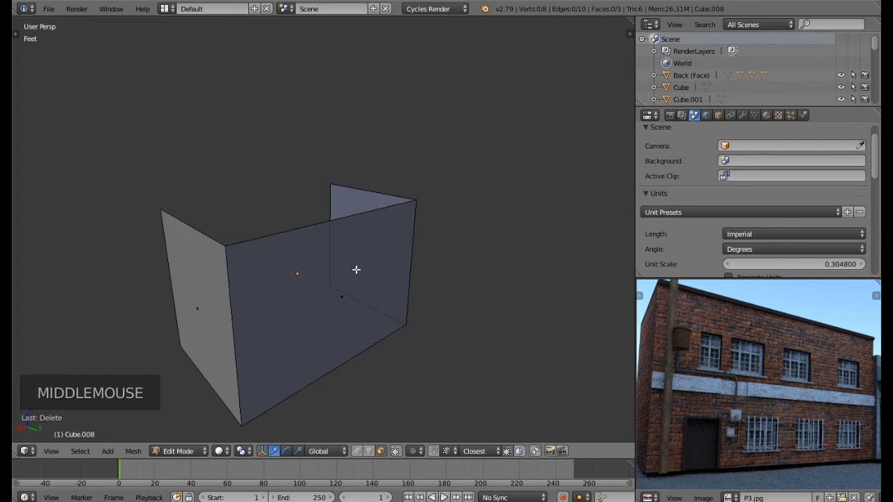
middle_drag(314, 291, 305, 285)
middle_drag(213, 307, 174, 295)
middle_drag(296, 290, 234, 289)
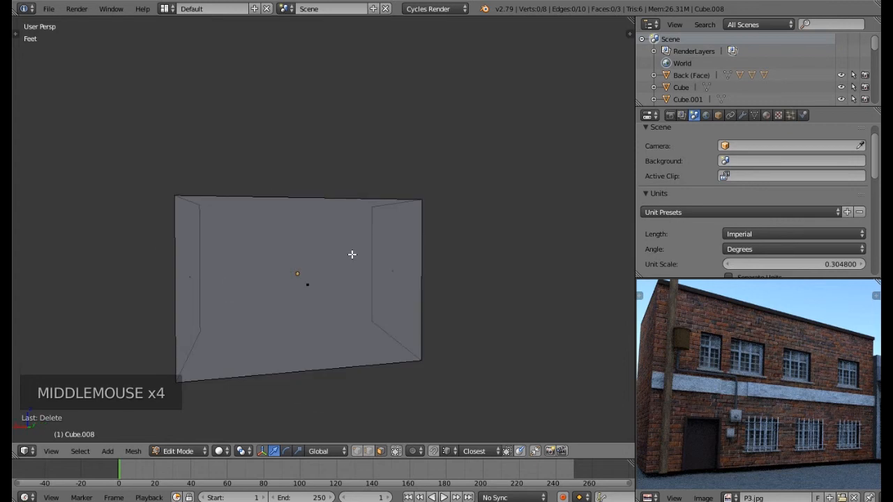
key(KP_1)
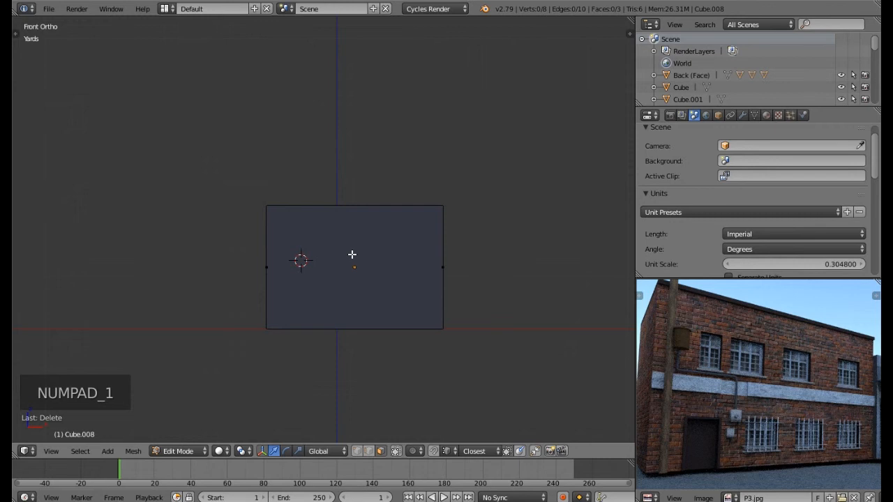
key(ctrl+KP_1)
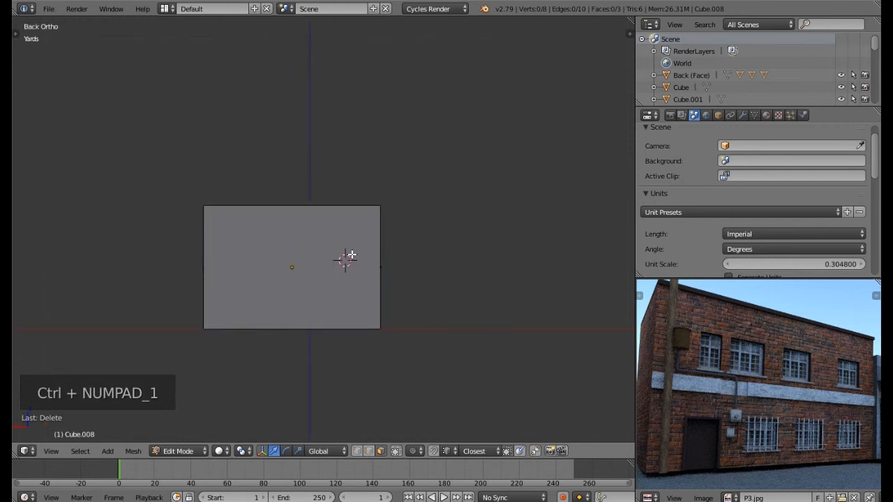
Add eight evenly spaced vertical loop cuts across the building's front wall.
shift+middle_drag(289, 282, 325, 272)
scroll(325, 271, up, 4)
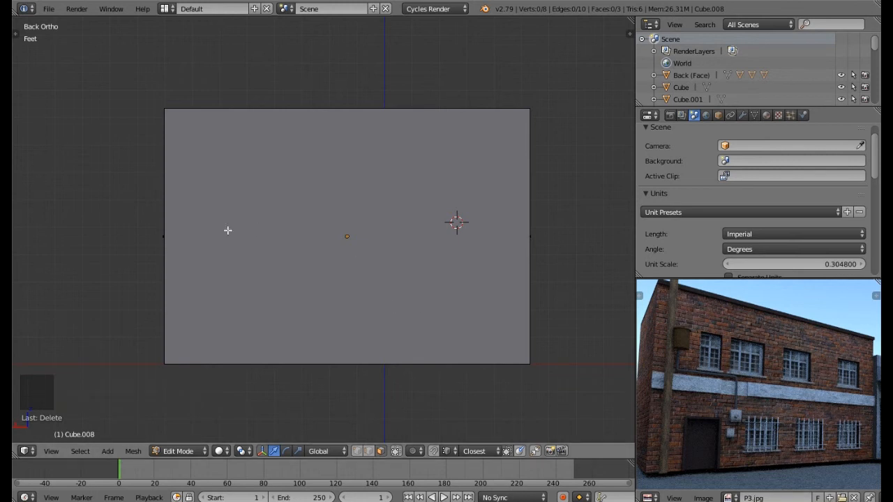
key(ctrl+r)
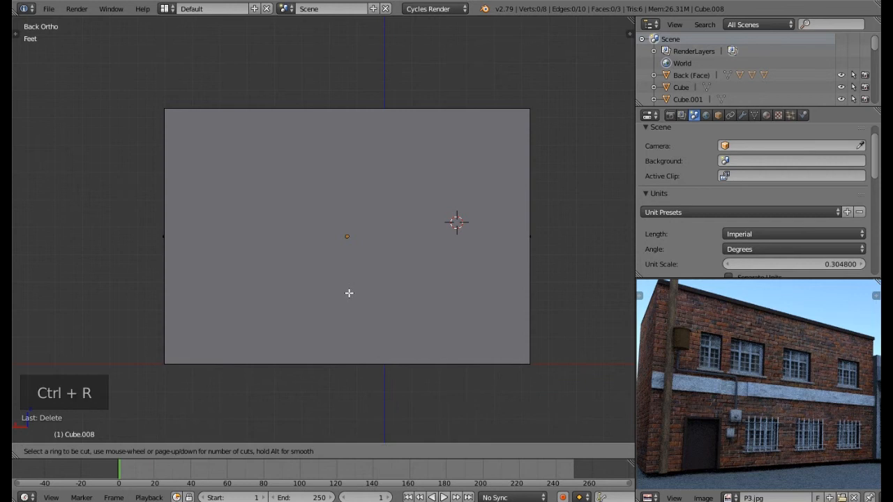
scroll(334, 119, up, 1)
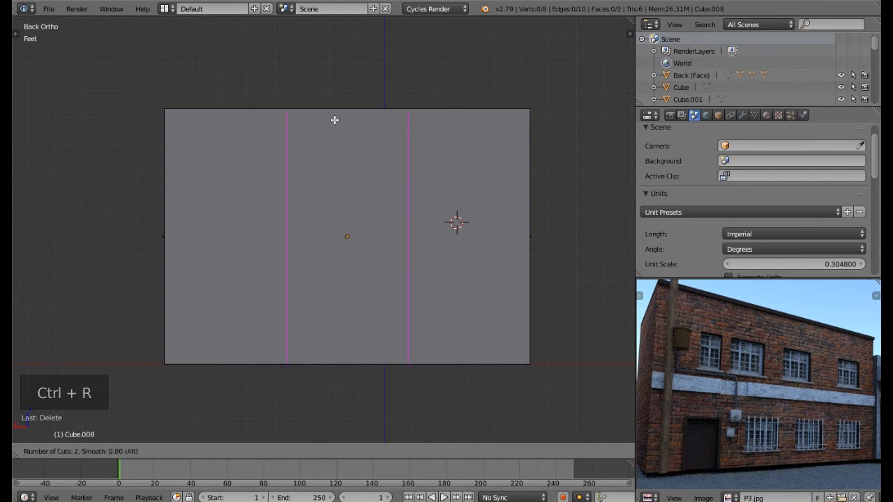
scroll(334, 119, up, 1)
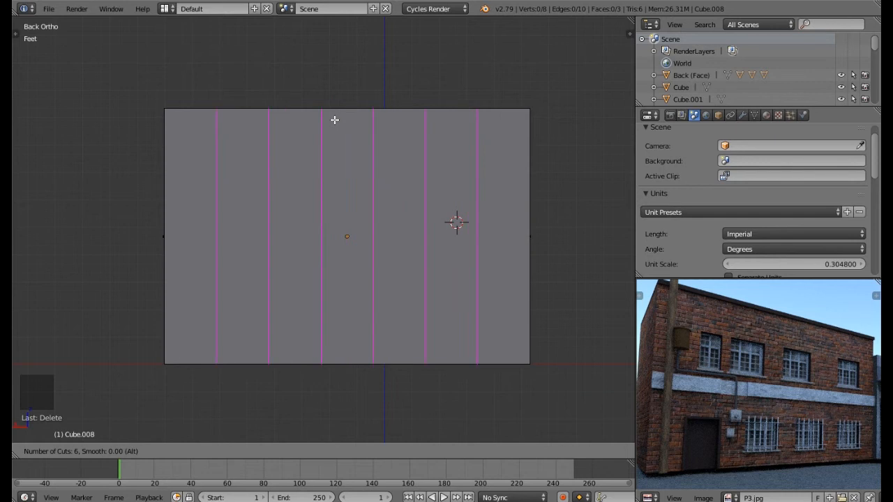
click(334, 119)
right_click(335, 120)
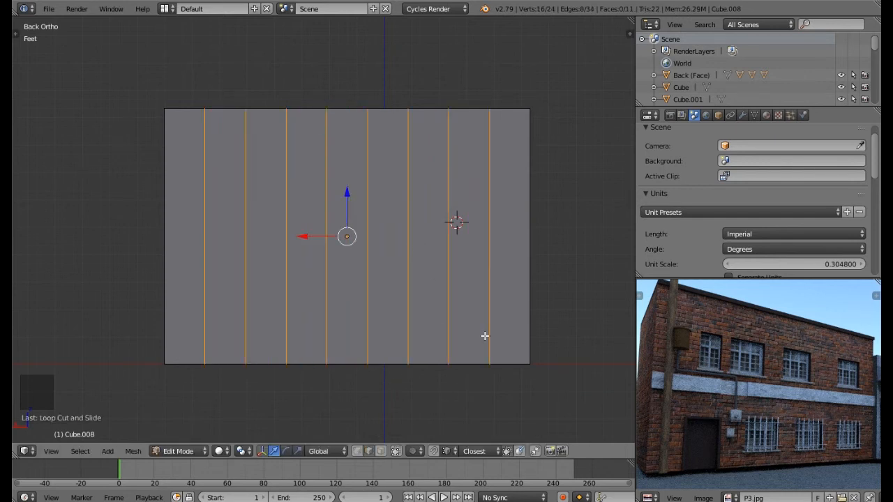
Scale the two rightmost vertical cuts apart and shift the pair toward the wall's right end to outline the first window column.
right_click(490, 287)
shift+right_click(449, 287)
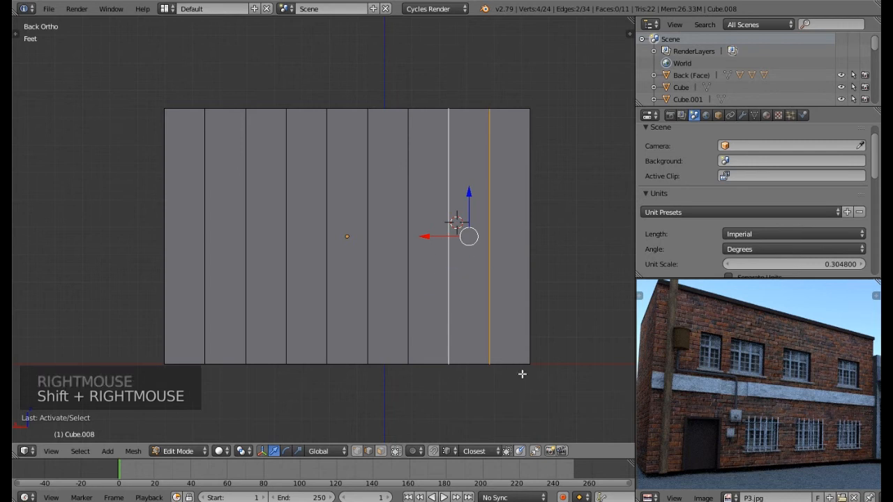
key(s)
click(539, 395)
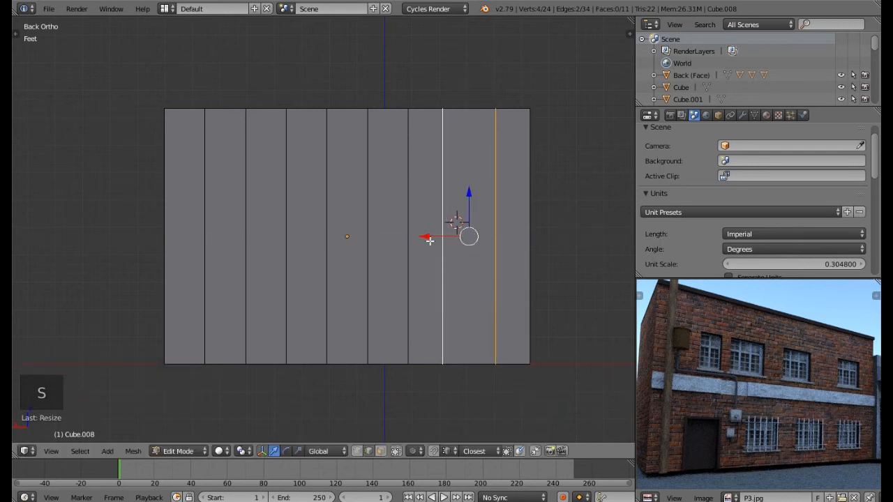
drag(427, 236, 434, 245)
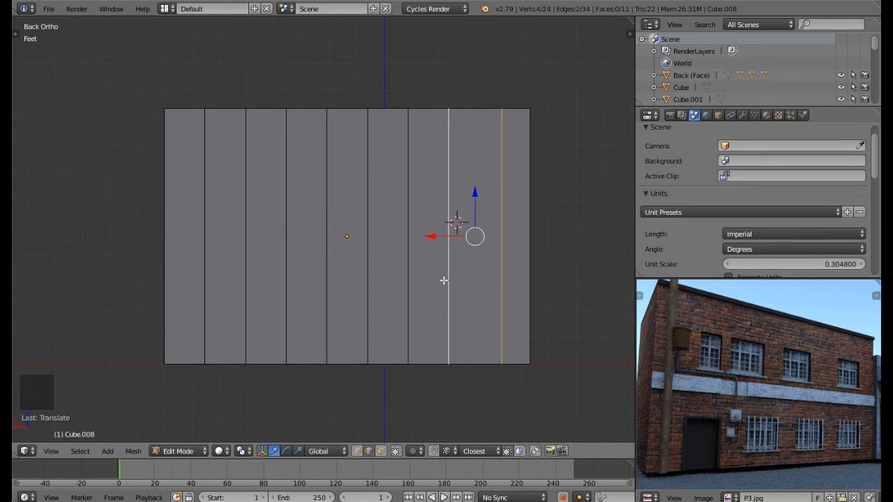
Using the reference photo, widen the next pair of vertical cuts and shift it right to outline the second window column.
scroll(852, 443, up, 5)
scroll(851, 447, down, 4)
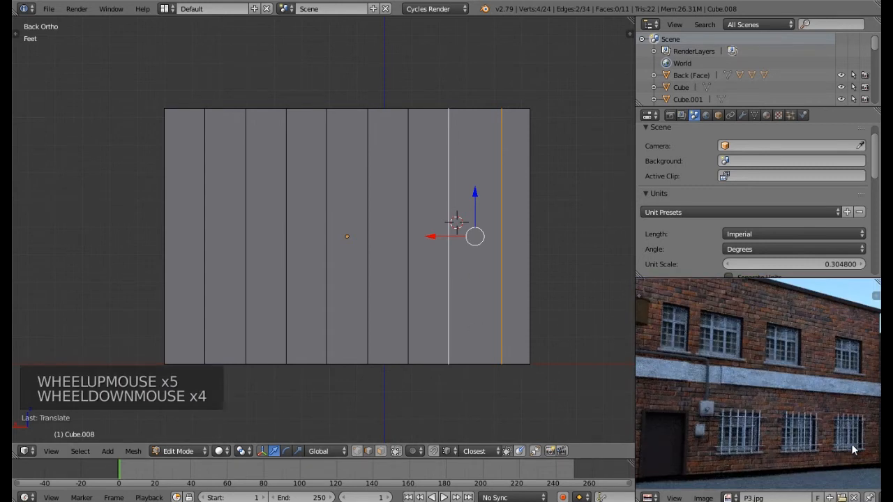
right_click(410, 281)
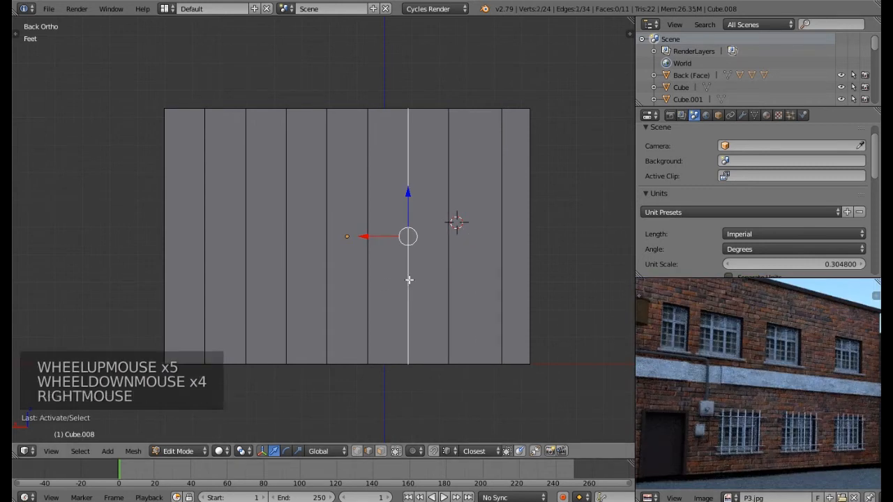
shift+right_click(370, 281)
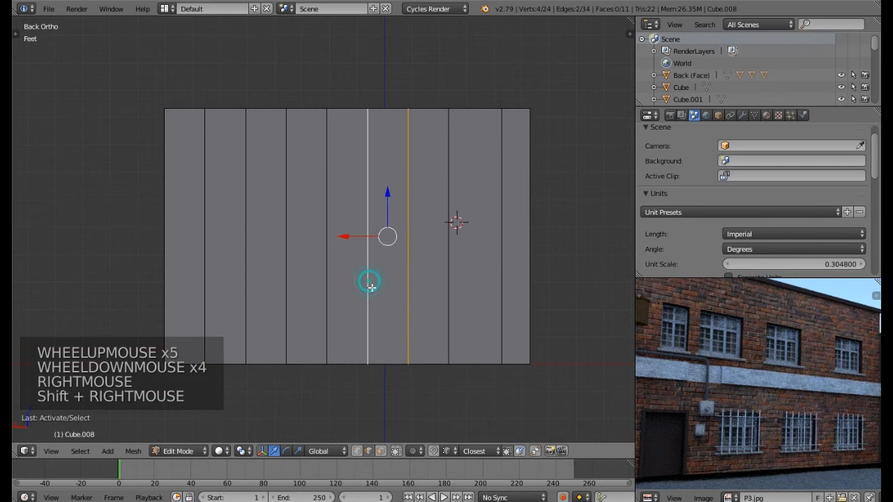
click(496, 423)
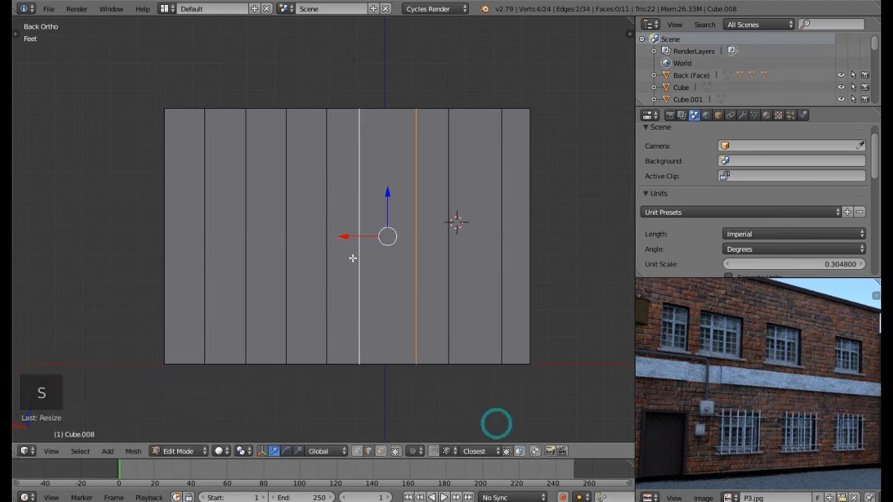
drag(347, 238, 358, 245)
Scale the third pair of vertical cuts apart and move it slightly right to outline the third window column.
right_click(326, 281)
shift+right_click(294, 293)
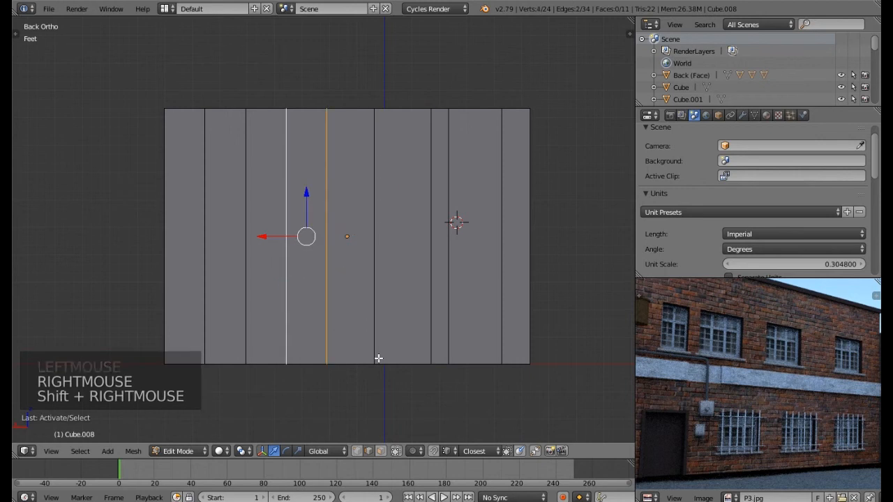
key(s)
click(459, 398)
drag(264, 236, 280, 238)
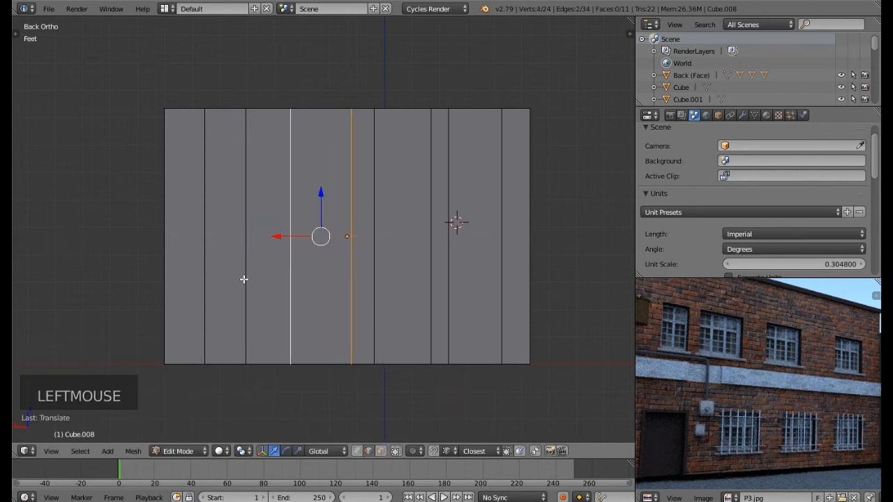
Reposition the two leftmost vertical cuts to outline a wider door column near the wall's left end.
right_click(244, 279)
drag(210, 237, 221, 242)
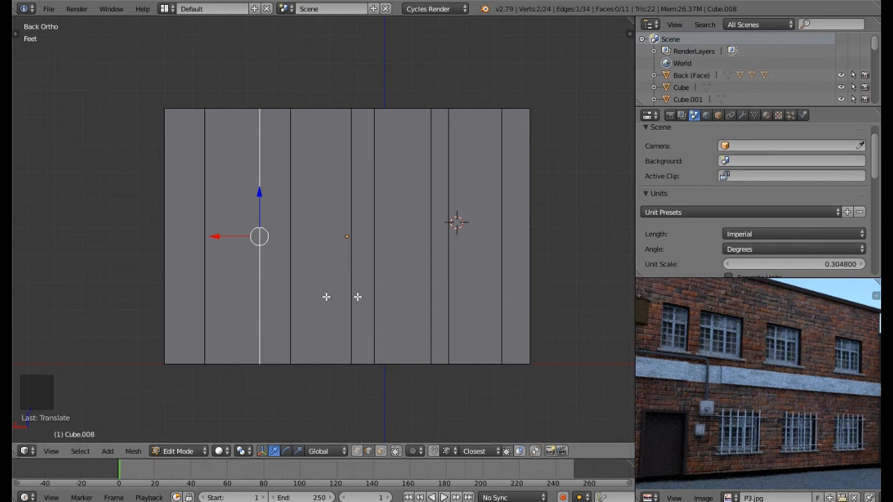
drag(213, 241, 189, 240)
shift+right_click(201, 255)
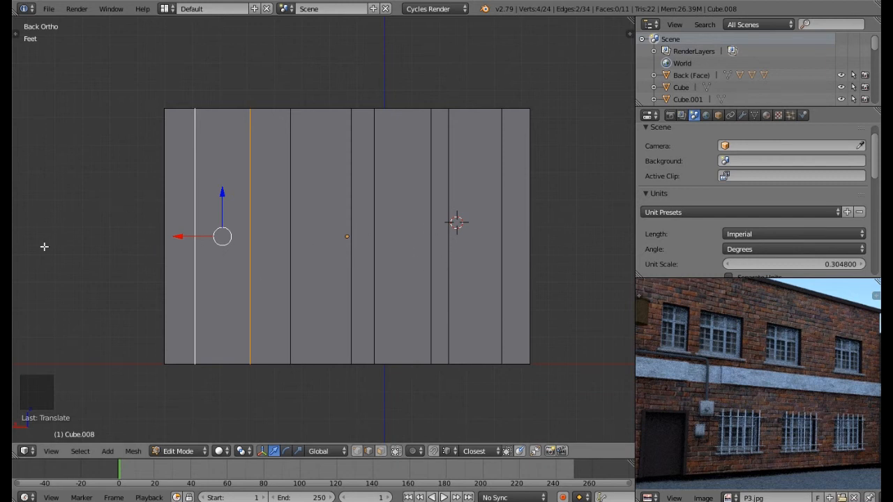
Add six evenly spaced horizontal loop cuts across the front wall.
key(ctrl+r)
scroll(511, 265, up, 1)
scroll(512, 265, up, 2)
click(512, 266)
right_click(512, 265)
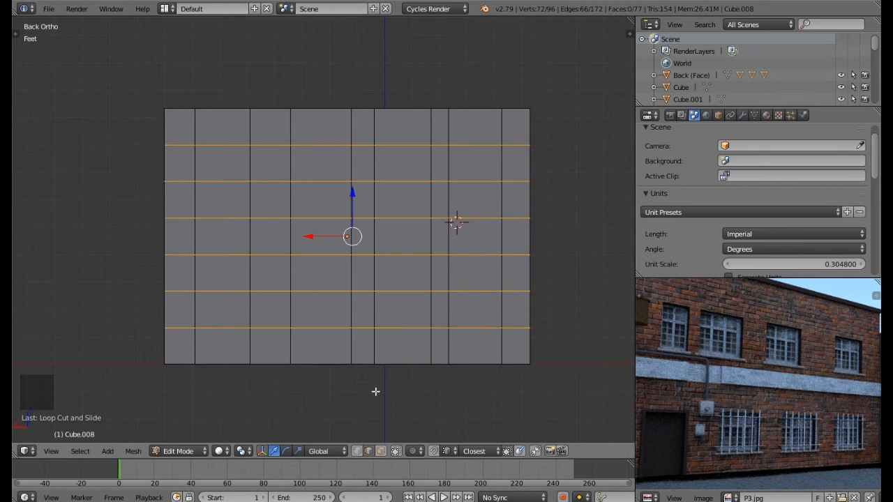
Scale the two lowest horizontal edge loops apart along Z to make the ground-floor window row taller.
right_click(391, 332)
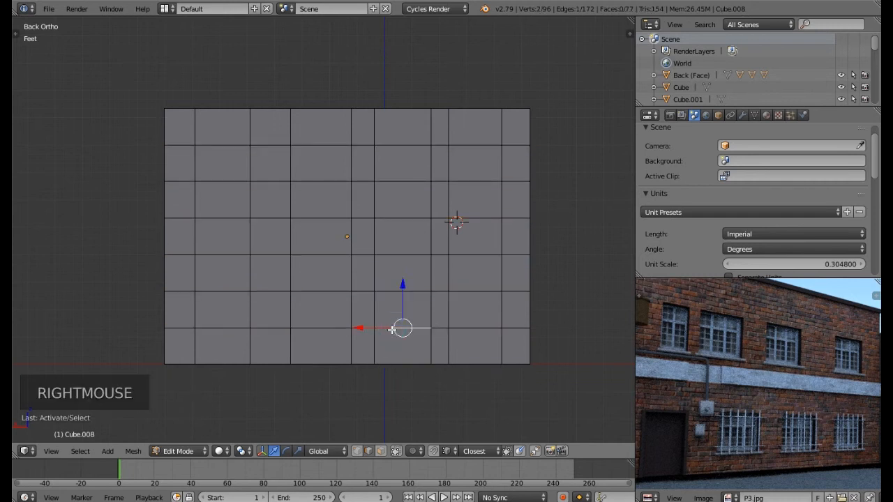
alt+right_click(391, 330)
alt+shift+right_click(402, 293)
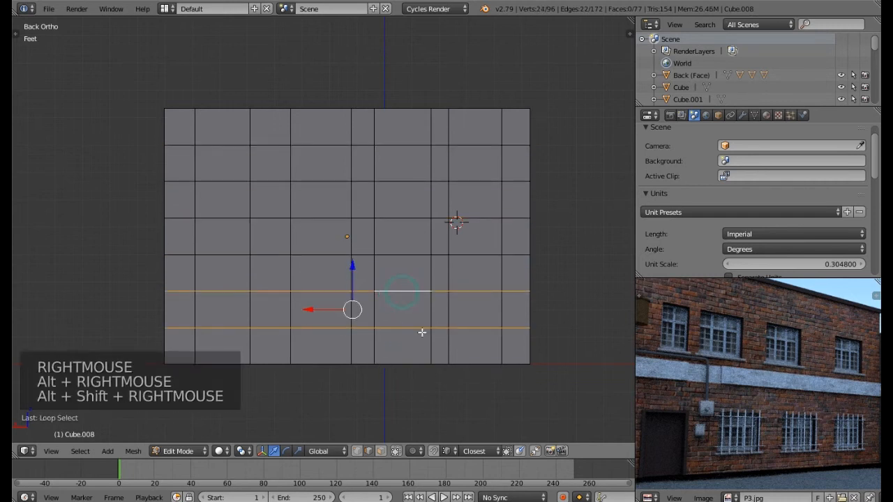
key(s)
key(z)
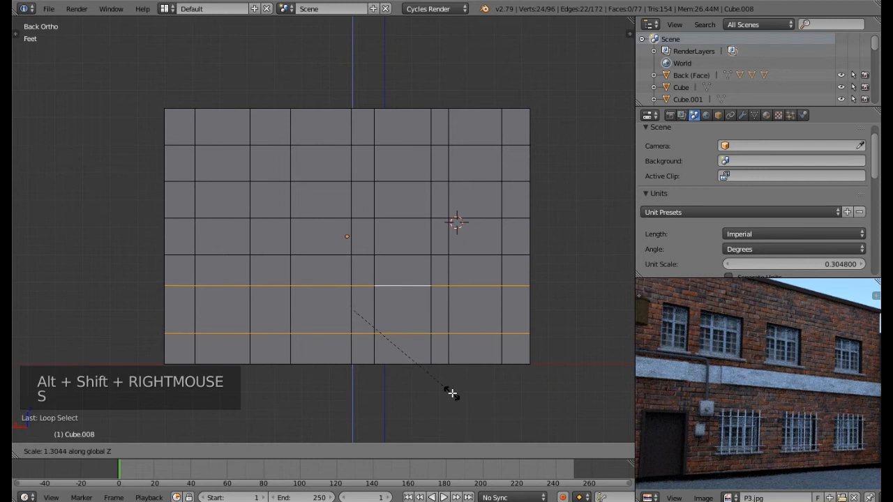
click(453, 389)
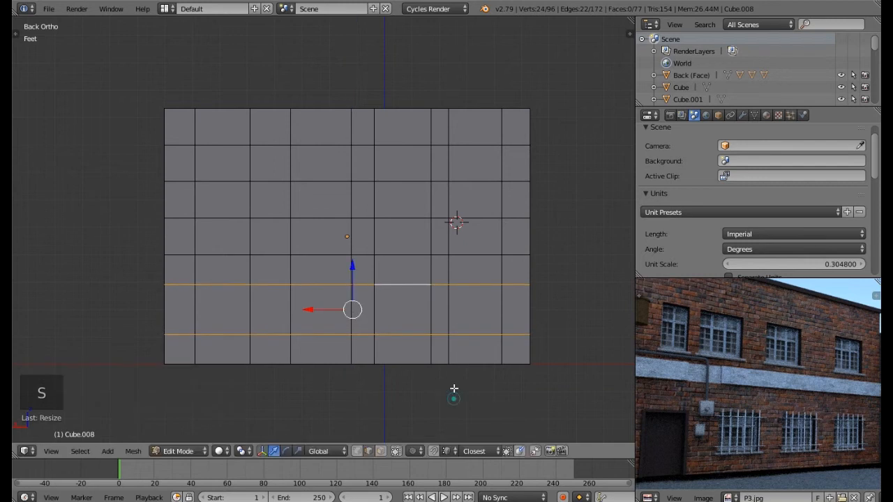
Scale the two middle horizontal edge loops together along Z to about half their spacing for the wall's white band.
right_click(406, 256)
alt+right_click(406, 255)
alt+shift+right_click(406, 220)
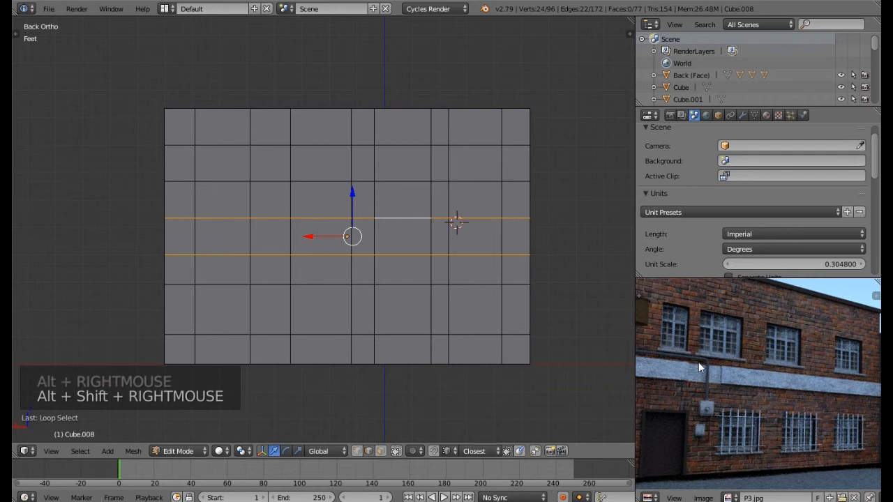
key(s)
key(z)
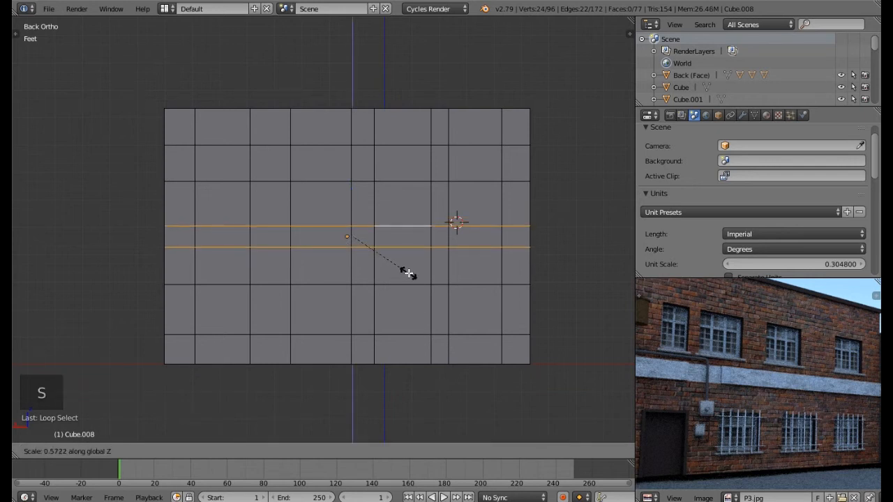
click(399, 272)
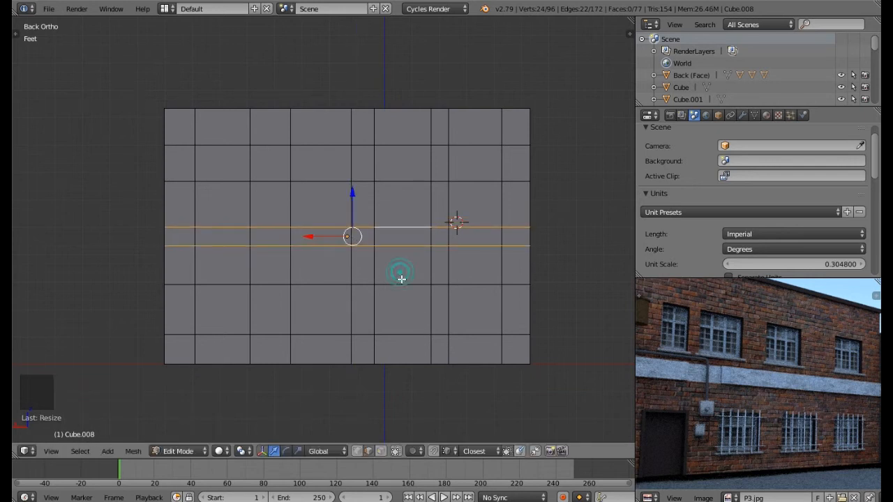
Raise the two edge loops bounding the ground-floor window row slightly along Z.
right_click(400, 286)
alt+right_click(400, 285)
alt+shift+right_click(390, 336)
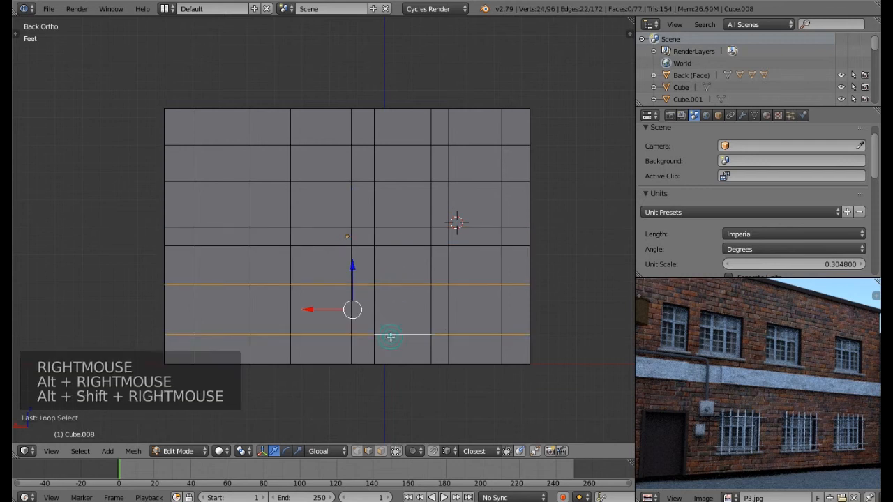
click(351, 267)
Lower the two upper horizontal edge loops and scale them apart along Z to form the upper-floor window row.
right_click(393, 182)
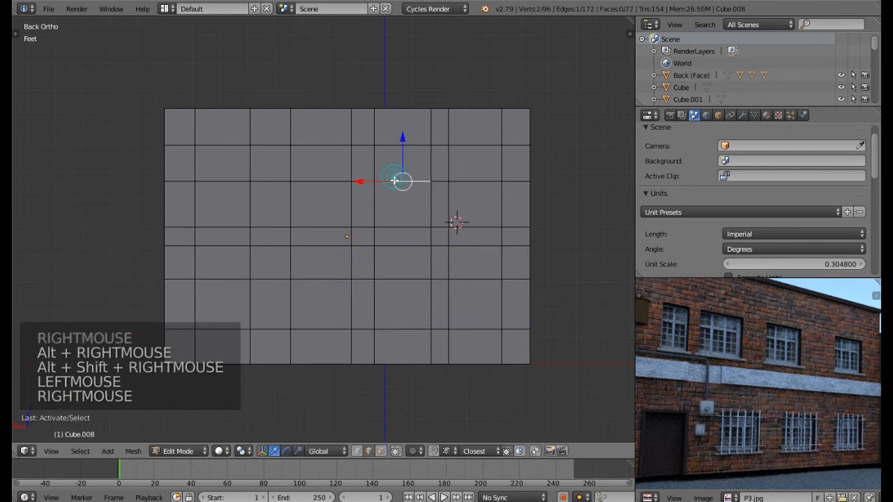
alt+shift+right_click(395, 189)
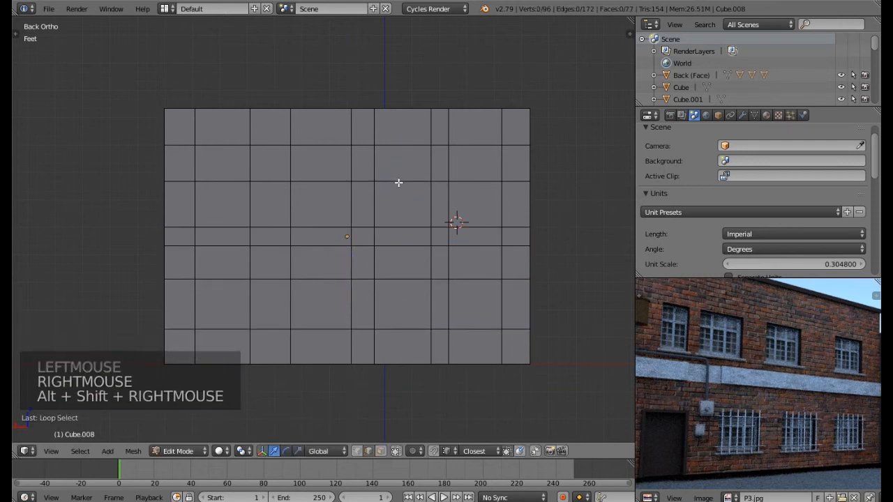
alt+right_click(398, 184)
alt+shift+right_click(398, 143)
drag(353, 121, 354, 136)
key(s)
key(z)
click(401, 267)
Add one horizontal loop cut just below the wall's top edge for the roof trim seen in the reference photo.
shift+middle_drag(751, 287, 750, 311)
scroll(778, 307, up, 4)
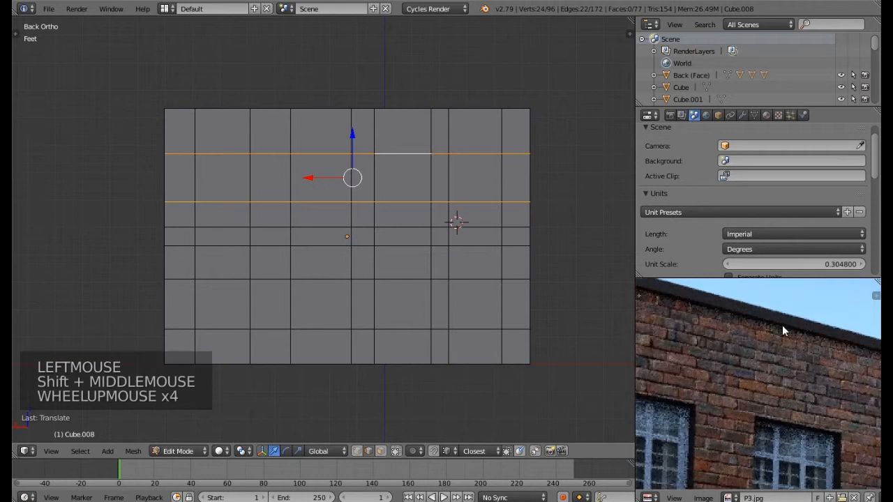
key(ctrl+r)
click(422, 126)
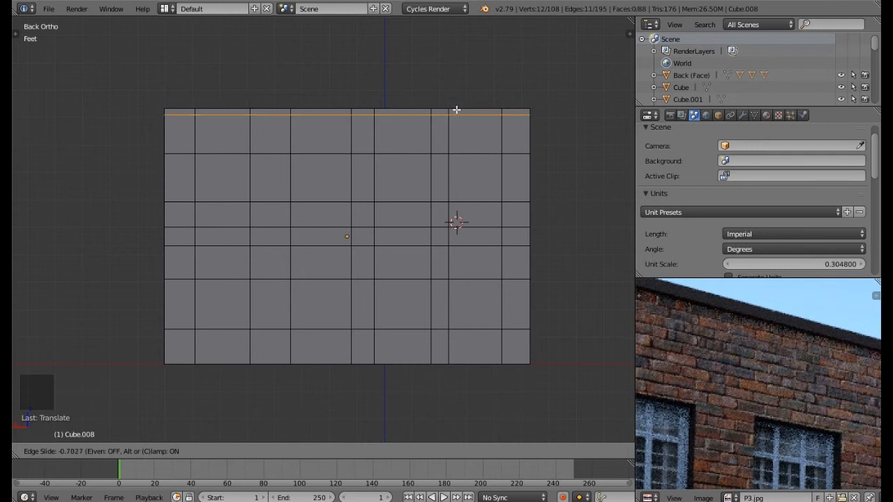
click(456, 109)
scroll(723, 400, down, 4)
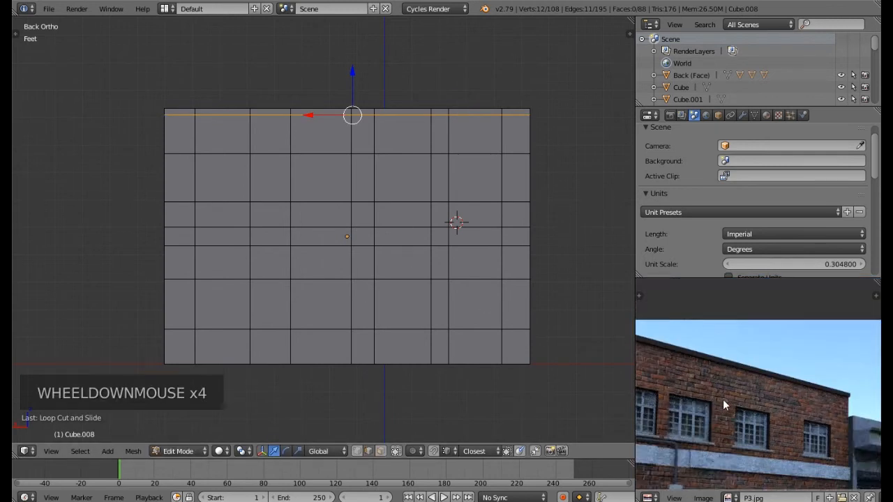
shift+middle_drag(718, 423, 746, 371)
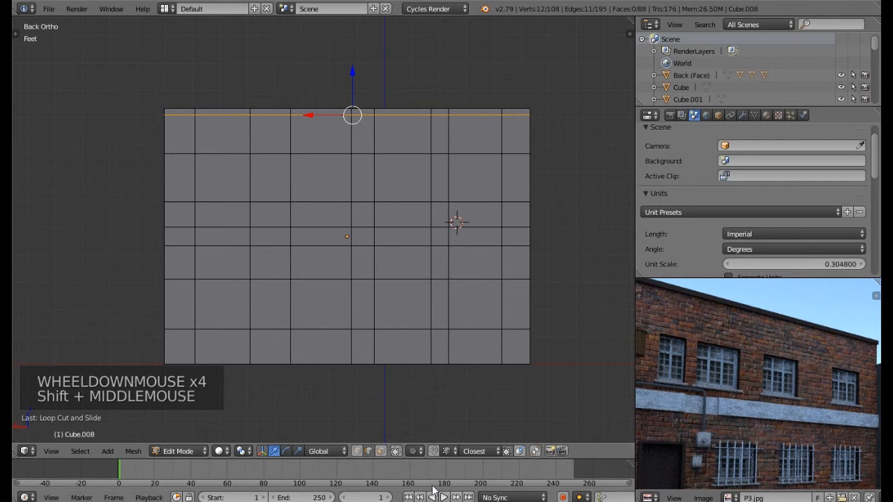
click(380, 451)
right_click(467, 309)
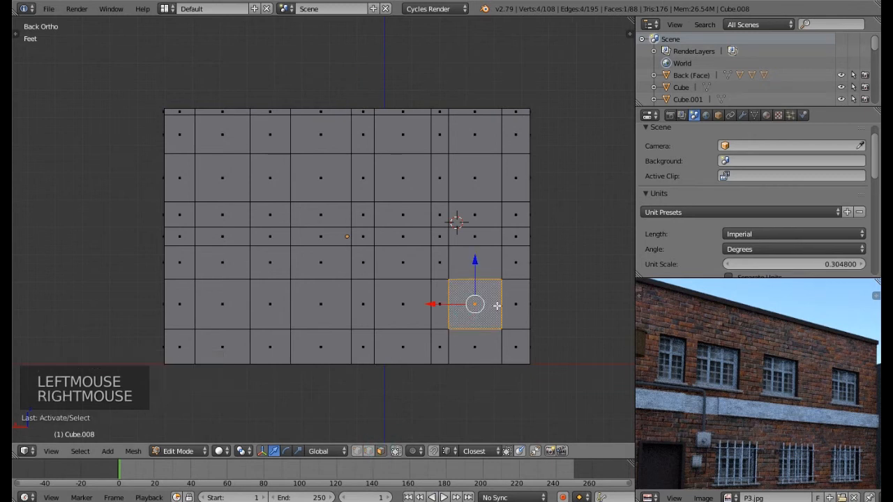
shift+right_click(390, 308)
shift+right_click(323, 307)
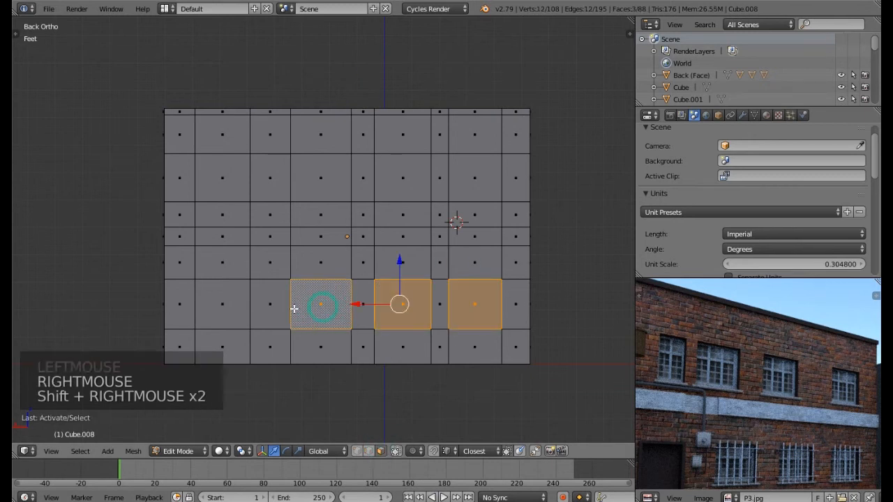
shift+right_click(227, 306)
shift+right_click(226, 340)
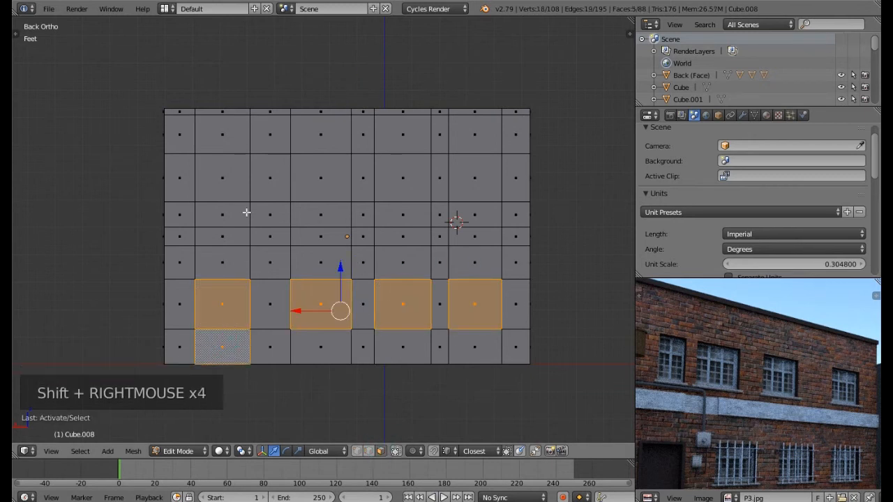
shift+right_click(231, 179)
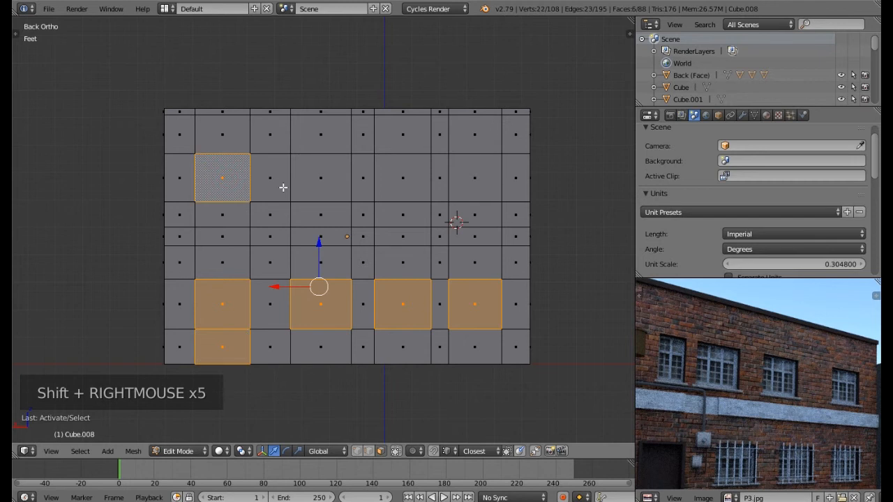
Shift the upper-floor vertices bounding the two middle window columns along X toward the door side, keeping their spacing.
click(356, 451)
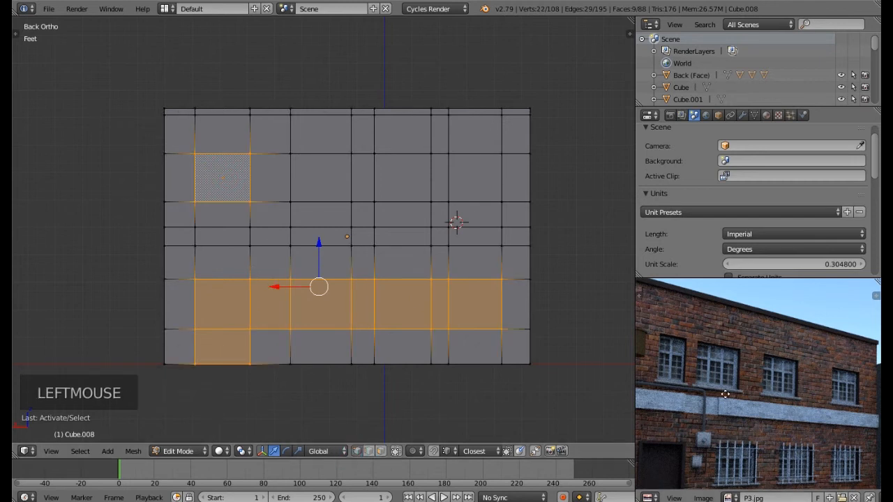
shift+middle_drag(726, 398, 715, 369)
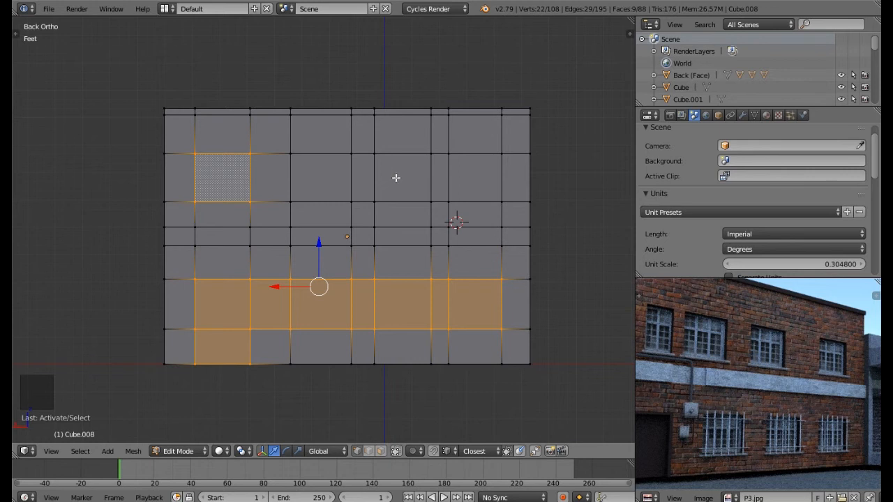
key(a)
key(c)
scroll(395, 159, up, 4)
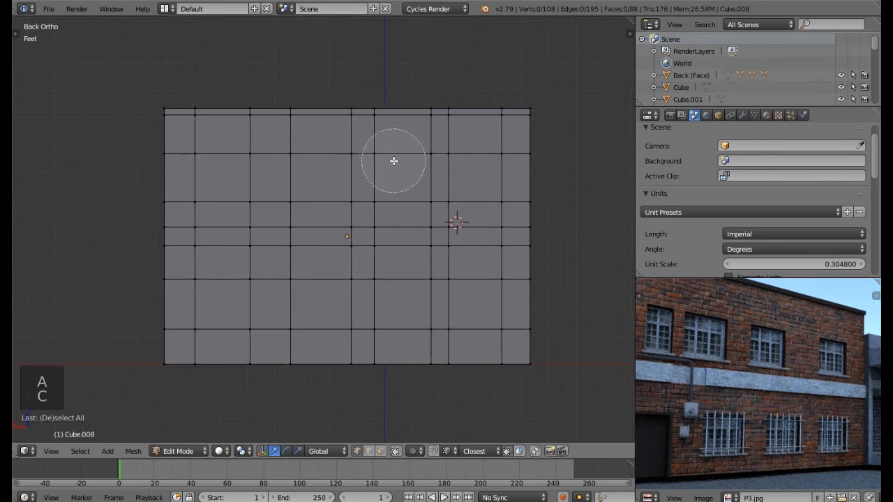
mouse_move(387, 161)
mouse_down()
mouse_move(383, 100)
mouse_move(409, 116)
mouse_move(421, 170)
mouse_move(420, 189)
mouse_move(386, 203)
mouse_move(358, 189)
mouse_move(341, 108)
mouse_move(303, 112)
mouse_move(290, 189)
mouse_up()
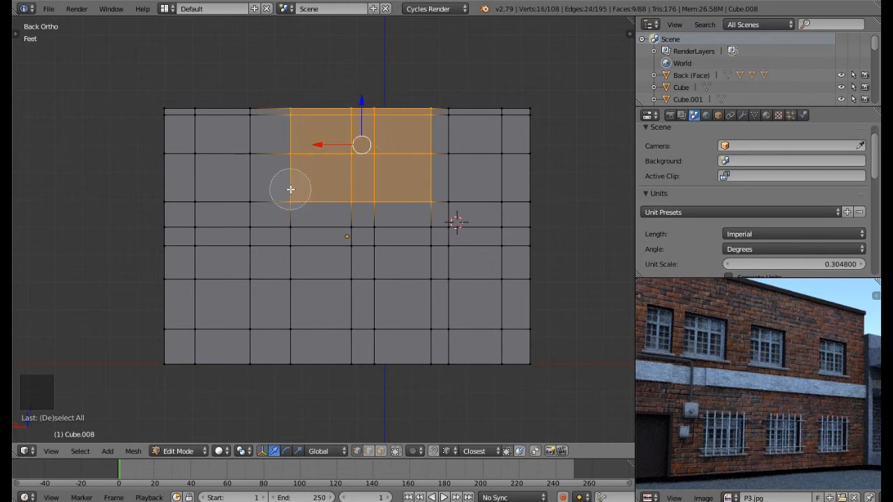
right_click(291, 189)
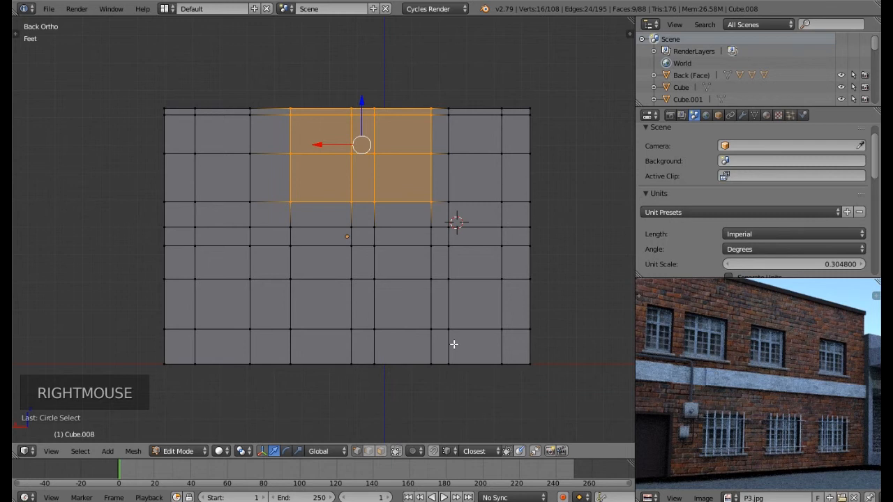
key(s)
key(s)
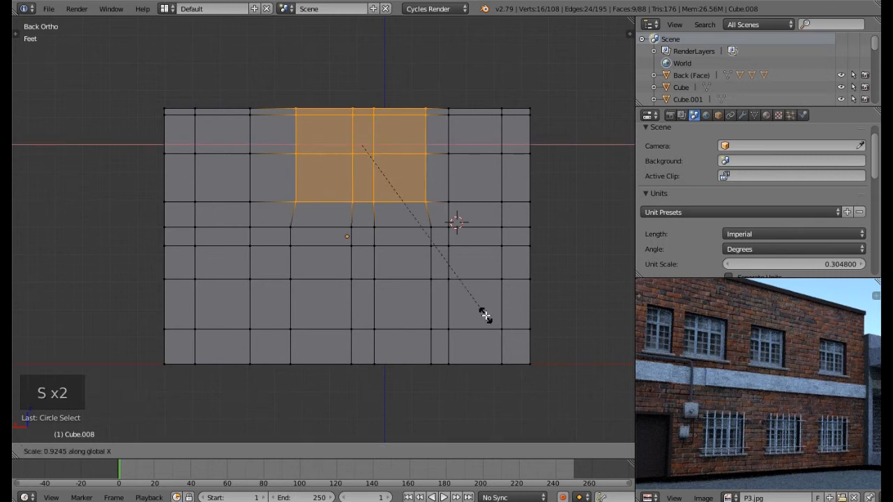
drag(316, 145, 295, 155)
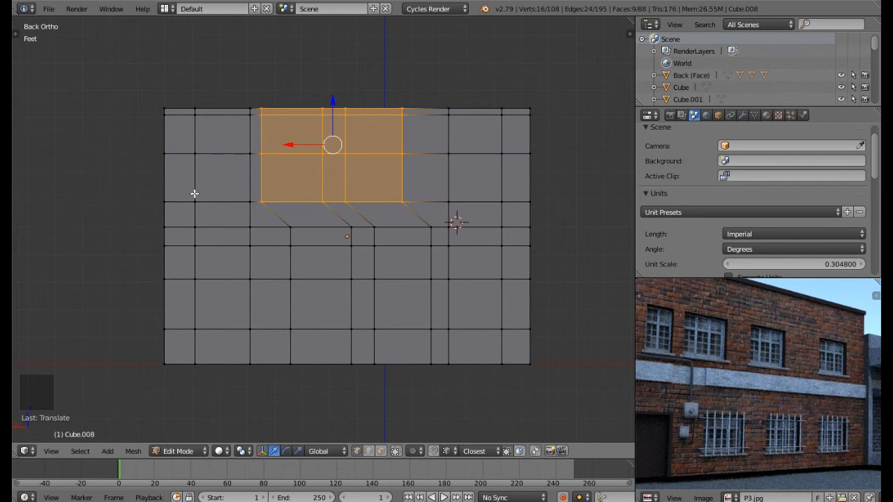
Move the upper-floor vertices on the door column's outer edge inward along X to narrow the window above the door.
key(a)
key(c)
mouse_move(192, 194)
mouse_down()
mouse_move(194, 201)
mouse_move(197, 102)
mouse_up()
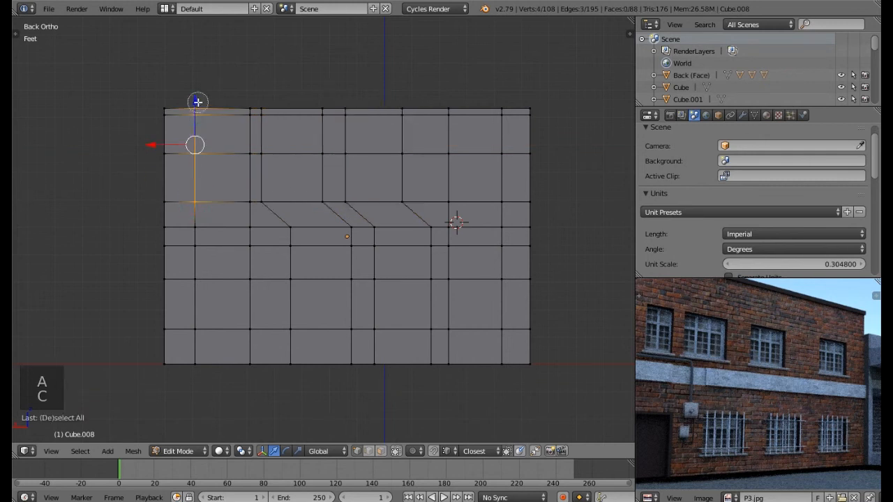
right_click(195, 143)
drag(150, 145, 172, 157)
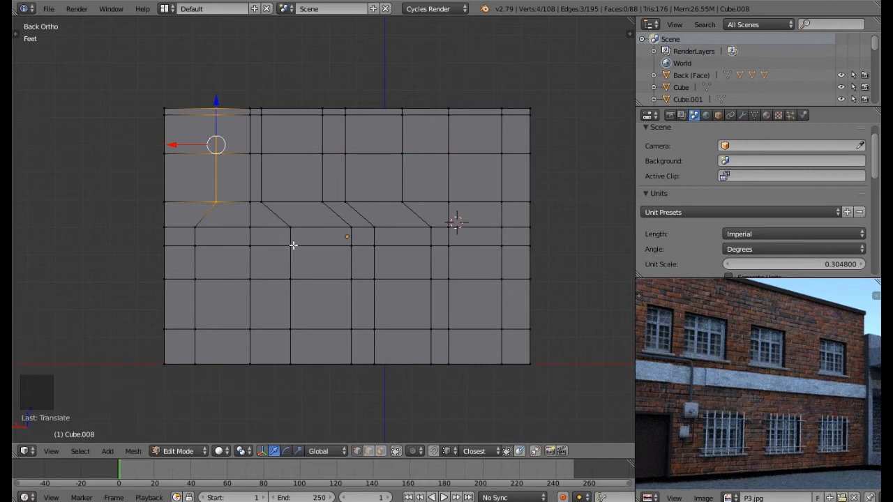
drag(178, 146, 177, 154)
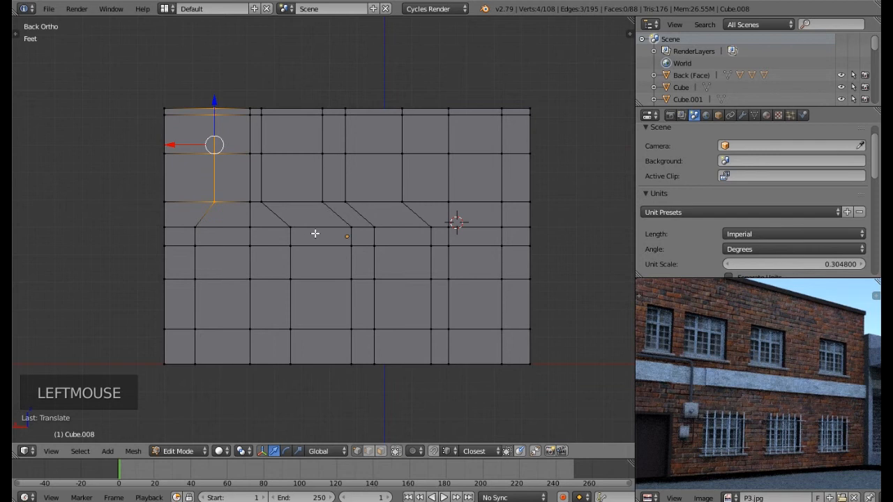
key(Tab)
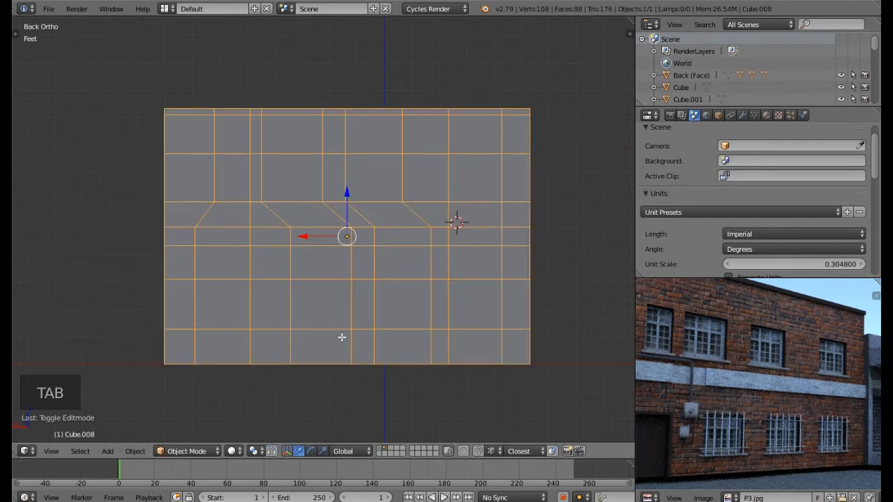
Extrude the four upper-floor window faces, three ground-floor window faces and two door faces a short distance inward along Y.
key(Tab)
click(381, 451)
right_click(480, 304)
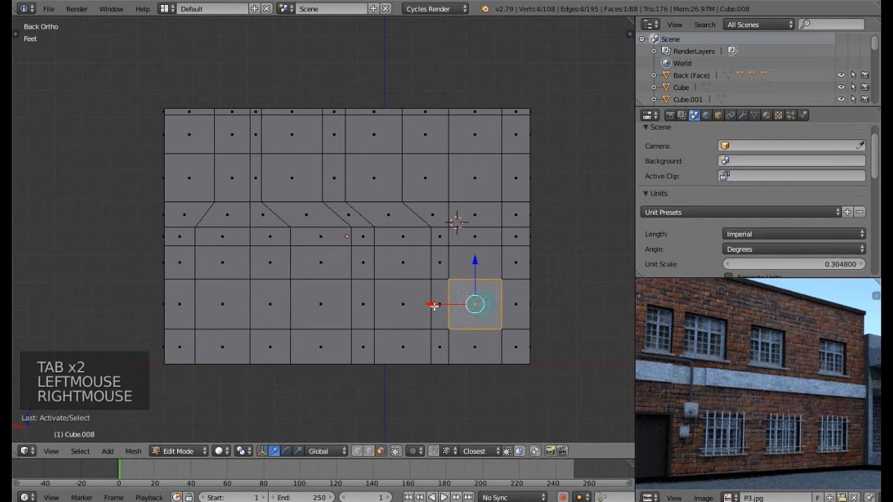
shift+right_click(398, 306)
shift+right_click(321, 304)
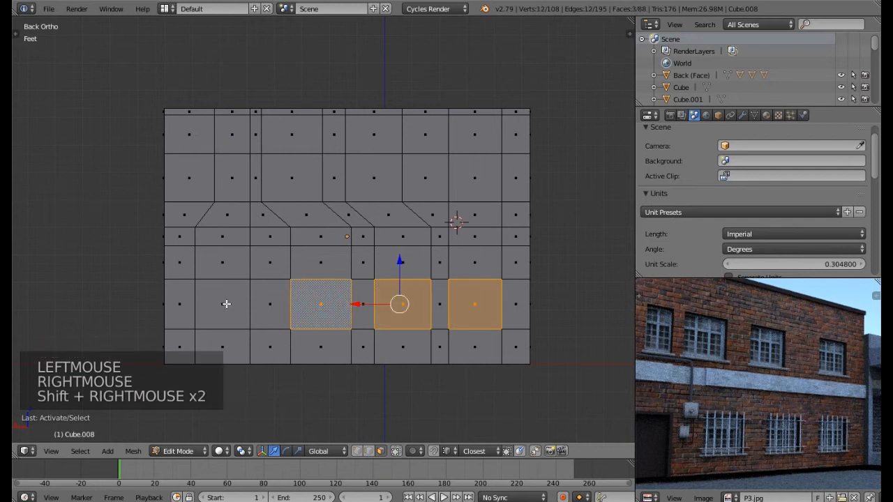
shift+right_click(225, 304)
shift+right_click(227, 342)
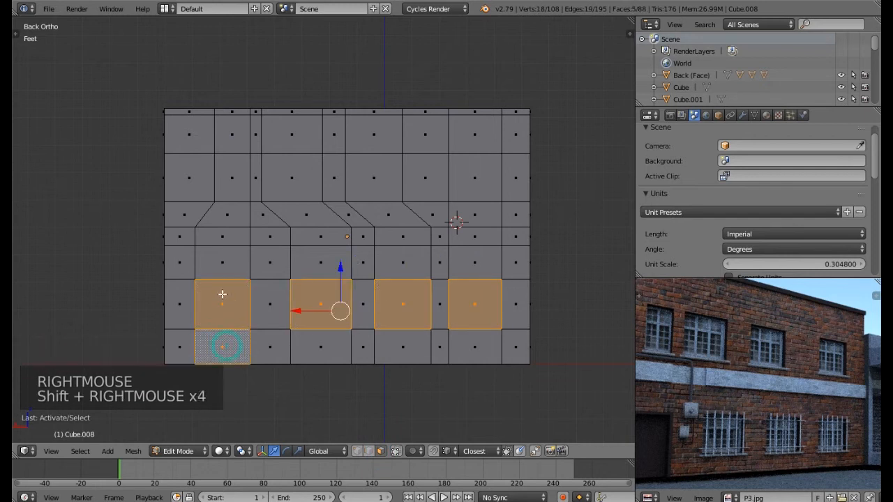
shift+right_click(227, 181)
shift+right_click(292, 183)
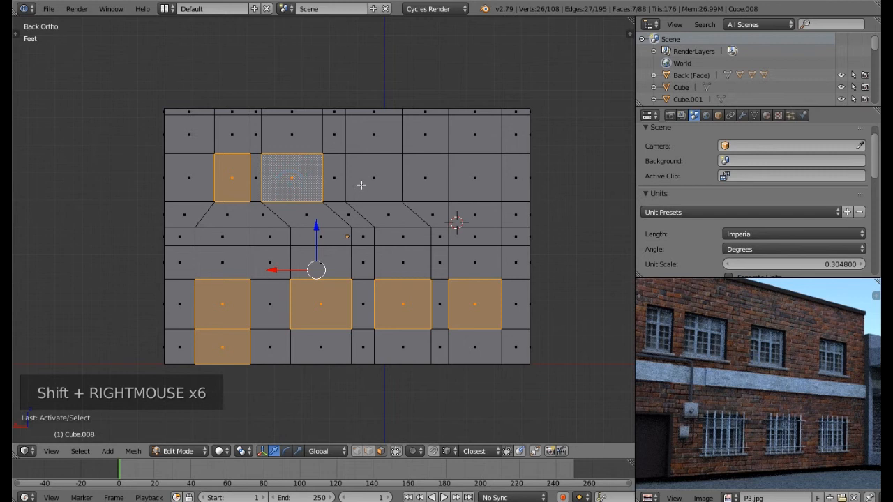
shift+right_click(363, 183)
shift+right_click(425, 178)
shift+right_click(425, 179)
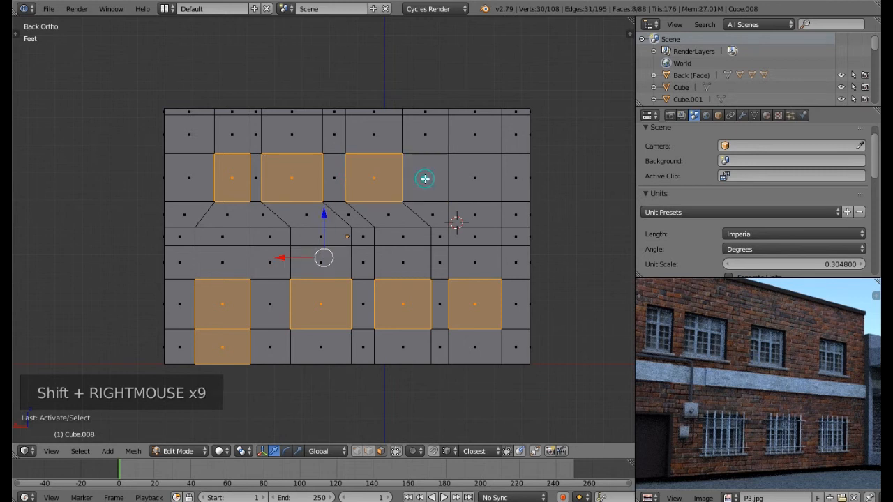
shift+right_click(474, 179)
middle_drag(284, 199, 219, 141)
scroll(300, 240, down, 4)
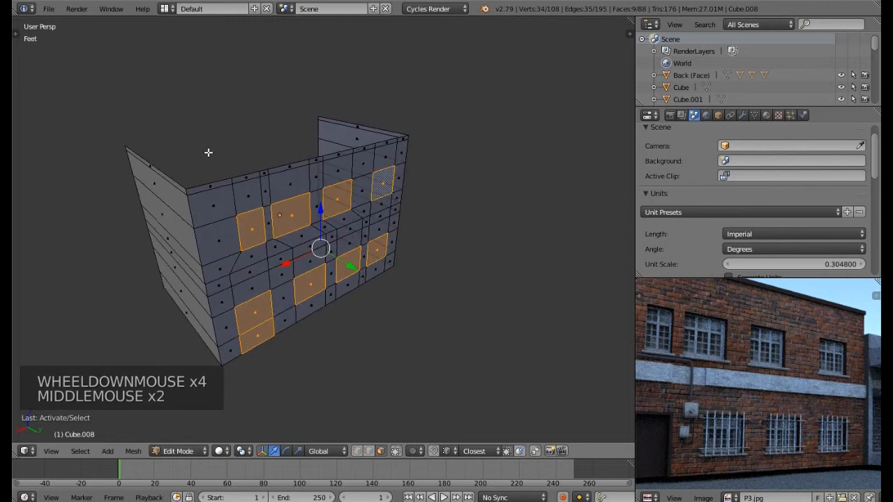
middle_drag(288, 235, 239, 173)
middle_drag(233, 207, 281, 230)
scroll(276, 237, up, 1)
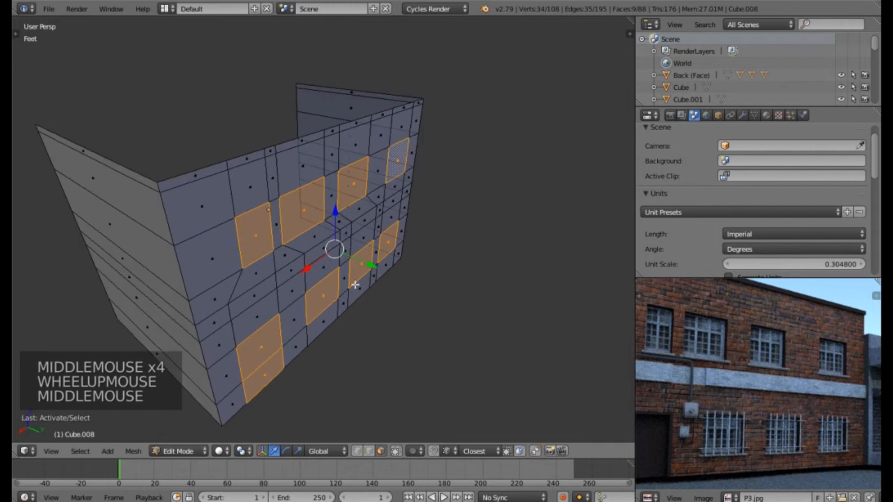
key(e)
key(e)
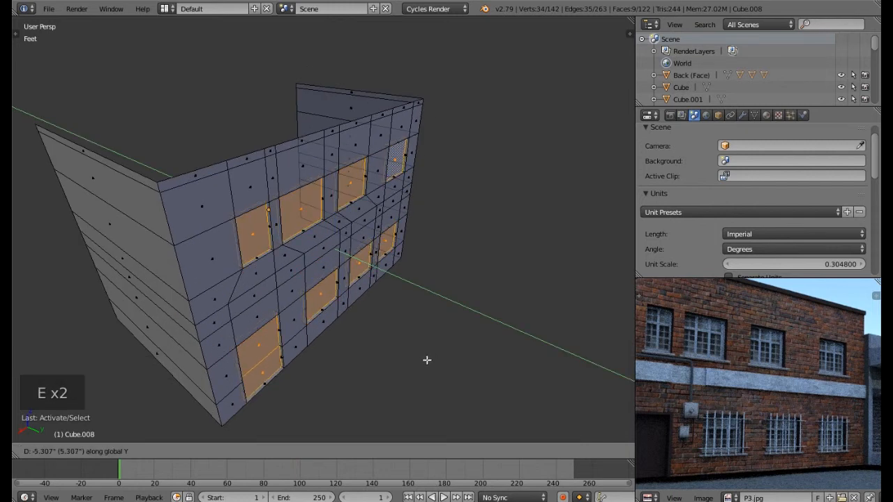
click(423, 360)
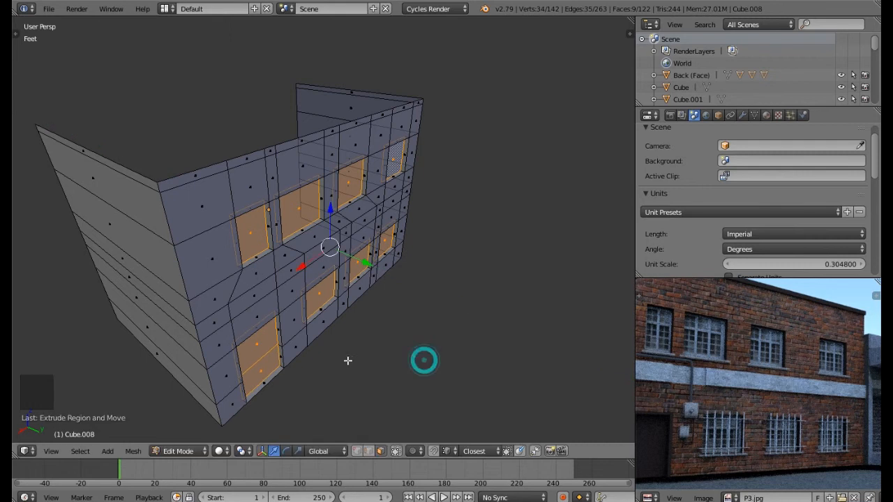
Delete the lower face of the recessed door.
right_click(262, 382)
key(Delete)
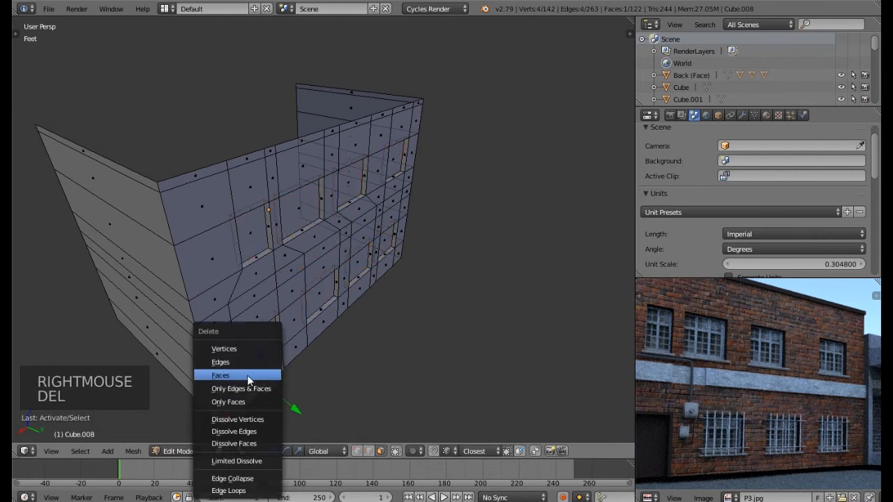
click(249, 380)
middle_drag(279, 356, 383, 303)
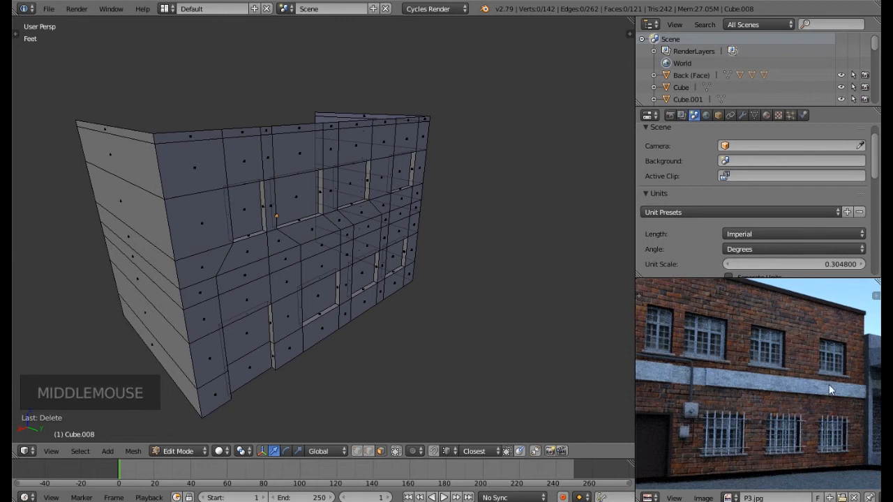
Select the middle band's face loop on the front wall only, leaving out its side-wall faces.
right_click(244, 278)
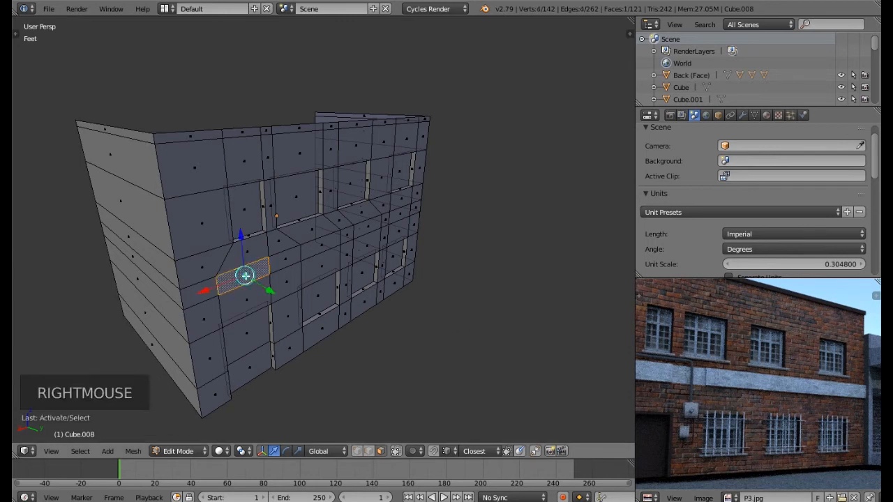
alt+right_click(245, 275)
right_click(218, 283)
alt+right_click(218, 283)
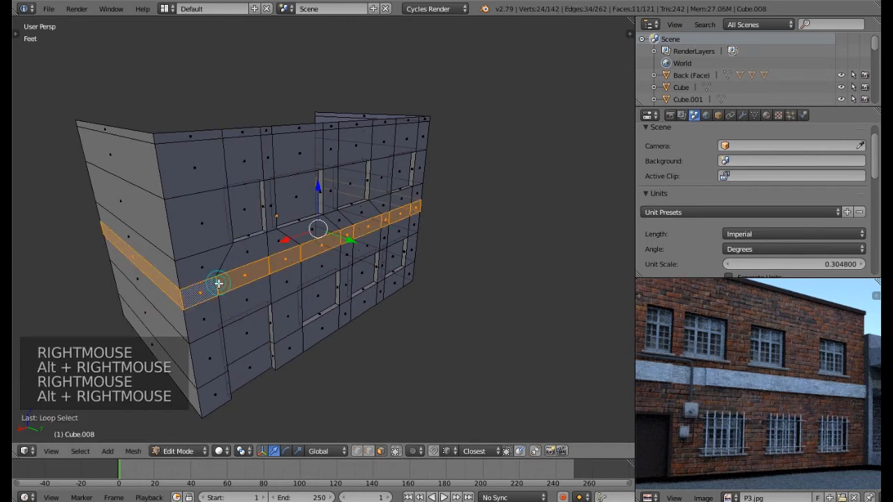
shift+right_click(132, 259)
middle_drag(424, 244, 315, 261)
shift+right_click(501, 286)
key(e)
key(e)
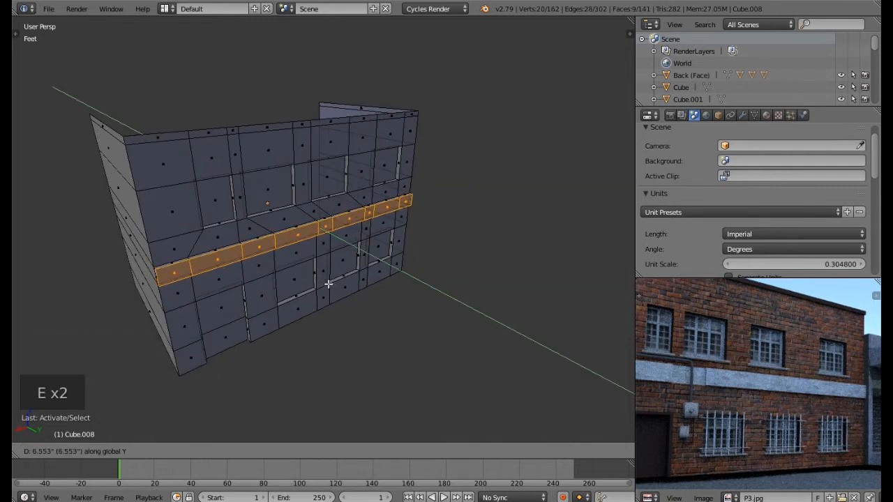
right_click(328, 284)
key(ctrl+z)
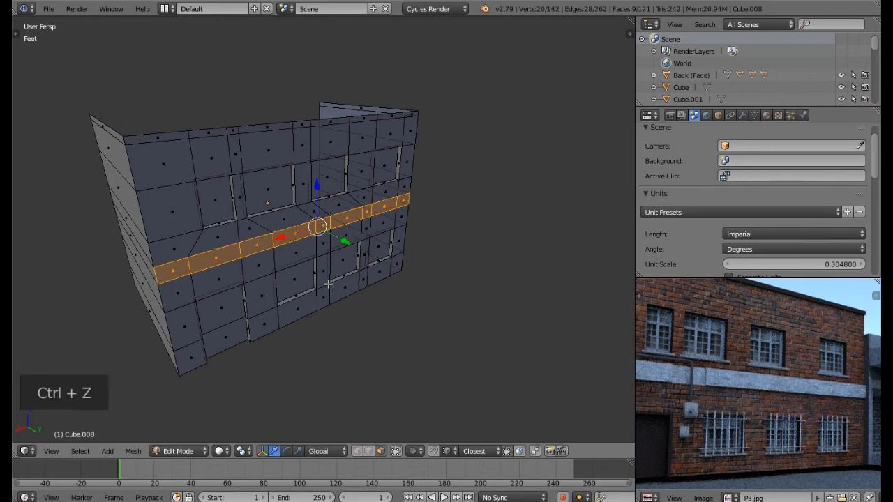
Add the whole row of roof-edge faces along the front wall to the selected middle band faces.
shift+right_click(155, 134)
shift+right_click(201, 134)
shift+right_click(228, 130)
shift+middle_drag(801, 304, 773, 329)
scroll(777, 324, up, 1)
scroll(777, 324, up, 3)
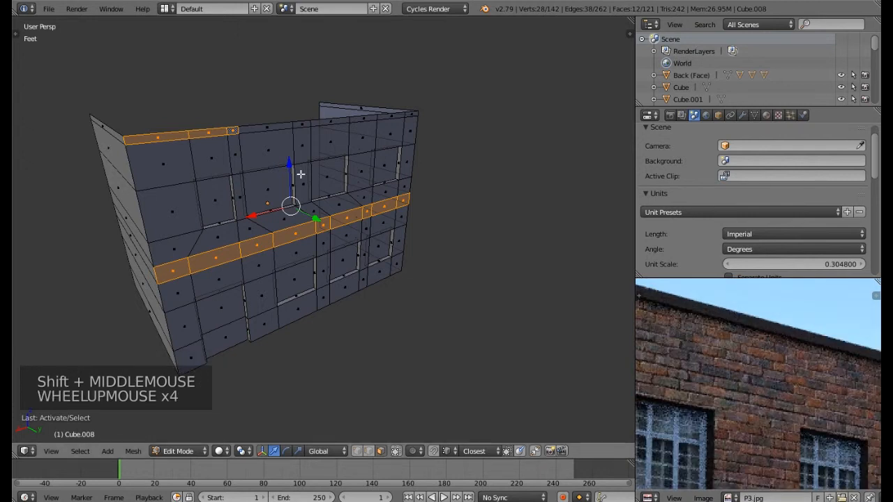
shift+right_click(268, 127)
shift+right_click(296, 127)
shift+right_click(358, 116)
shift+right_click(372, 115)
shift+right_click(388, 114)
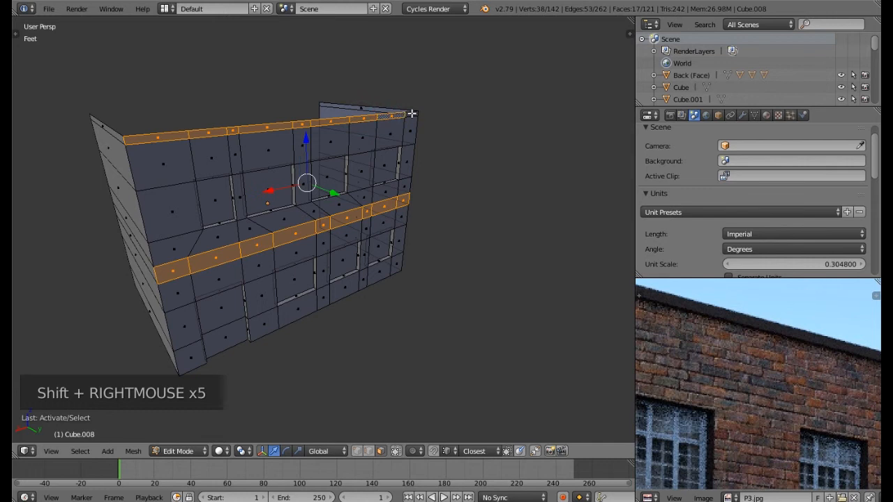
shift+right_click(411, 111)
Extrude the selected roof-edge and middle band faces slightly outward along Y to form raised trim on the front wall.
middle_drag(289, 214, 352, 259)
key(e)
key(e)
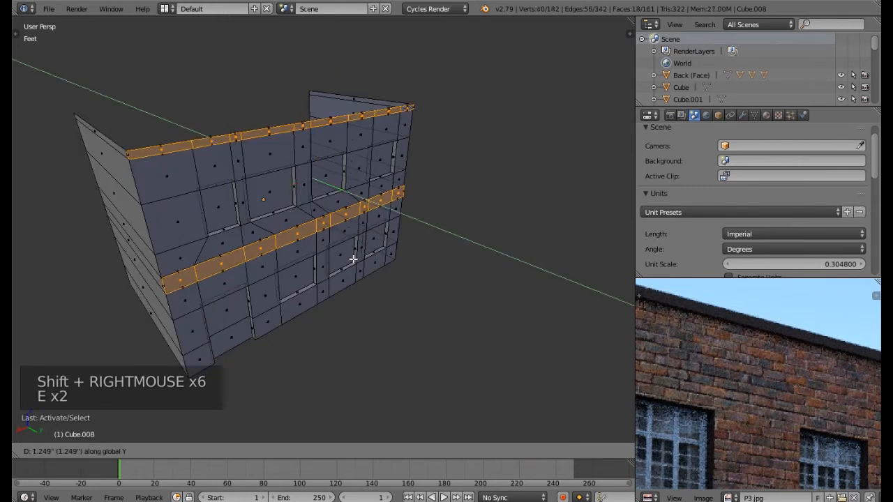
click(353, 260)
middle_drag(294, 261, 337, 209)
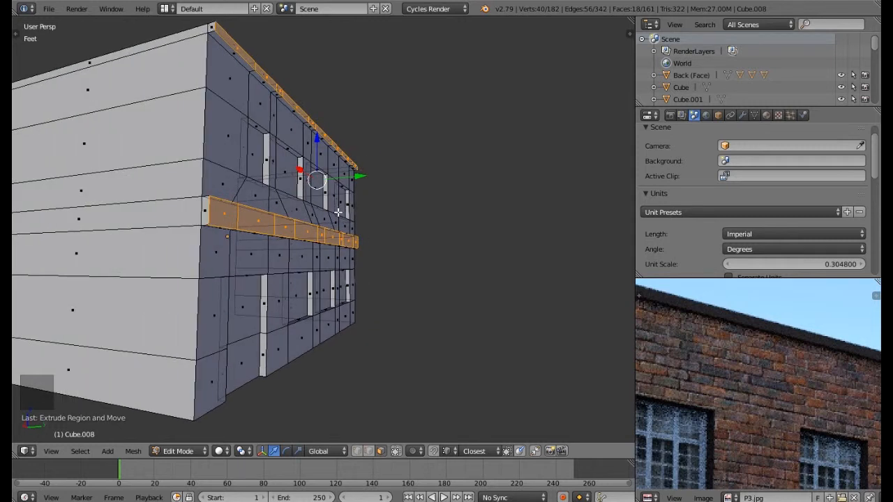
scroll(688, 398, down, 4)
shift+middle_drag(704, 411, 749, 363)
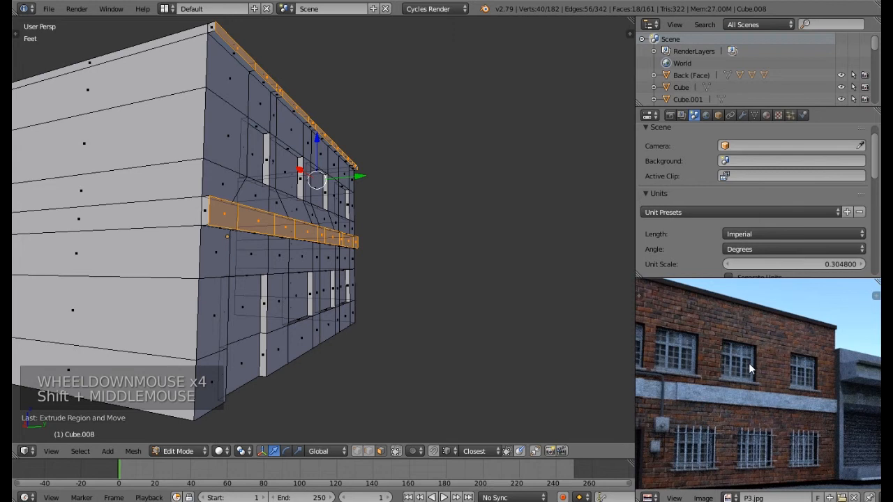
shift+middle_drag(732, 398, 782, 372)
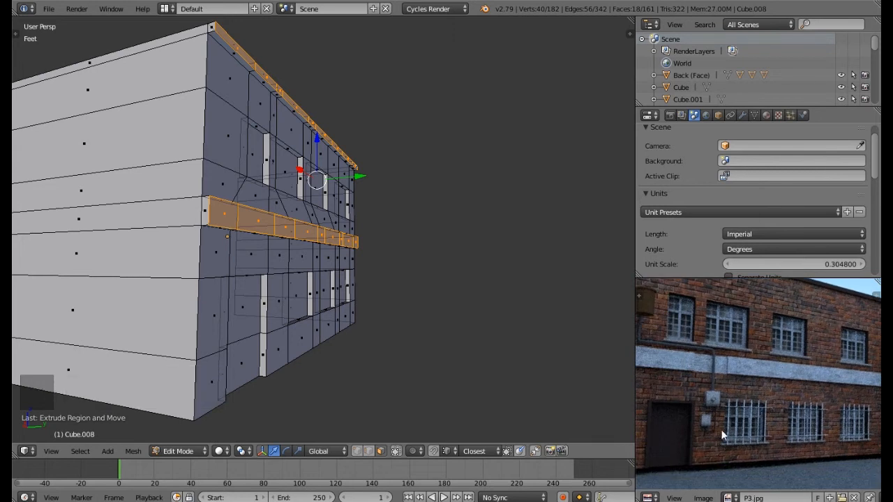
middle_drag(395, 311, 332, 347)
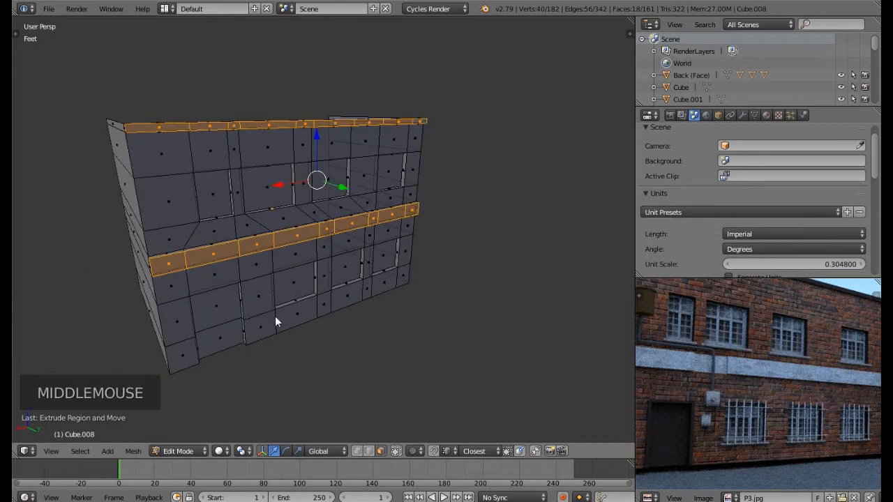
Snap the 3D cursor to the recessed face of the ground-floor window nearest the door, and return to Object Mode.
key(Tab)
scroll(305, 292, up, 4)
key(Tab)
right_click(335, 201)
middle_drag(336, 201, 350, 253)
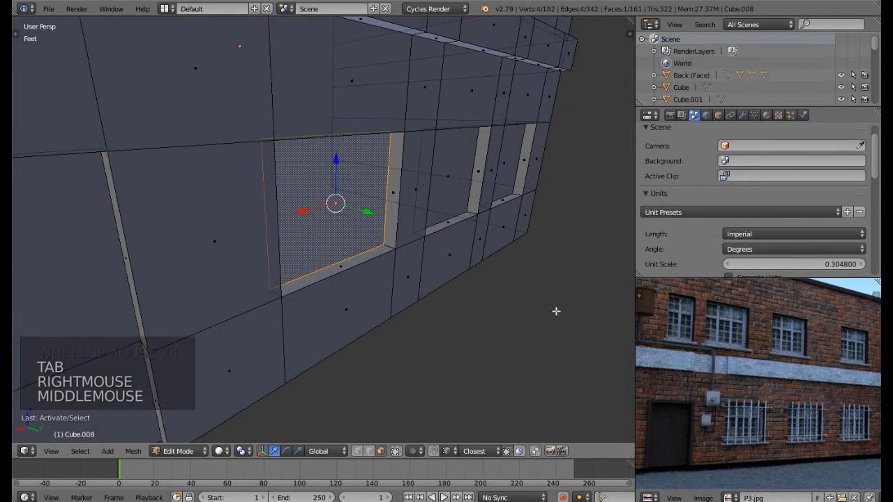
scroll(728, 443, up, 4)
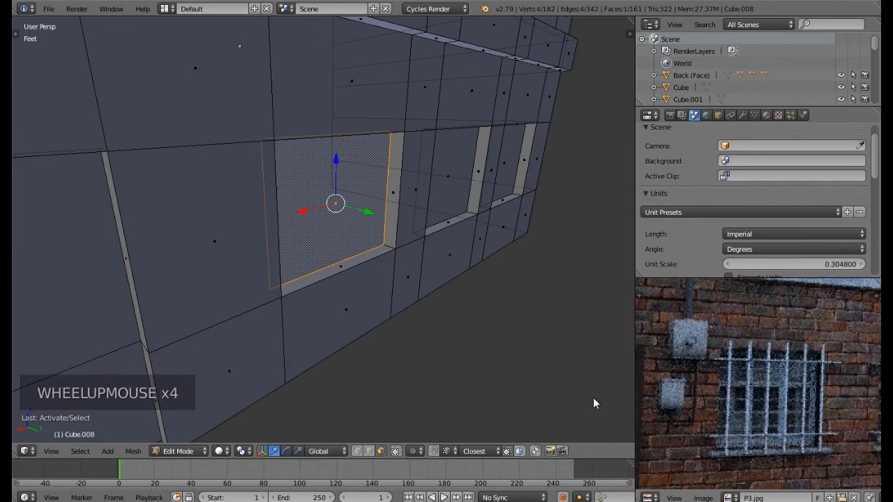
key(shift+s)
click(328, 254)
key(Tab)
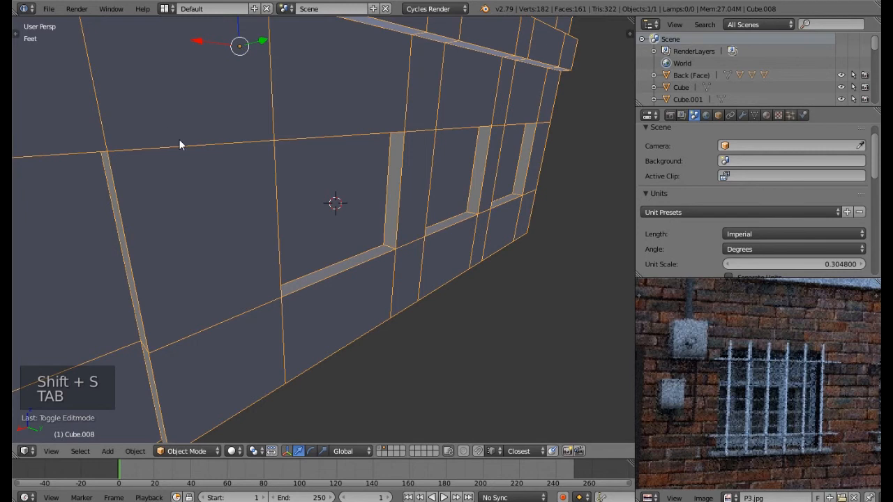
Add a cylinder with 8 vertices at the 3D cursor in the ground-floor window.
key(shift+a)
mouse_move(180, 143)
mouse_move(181, 127)
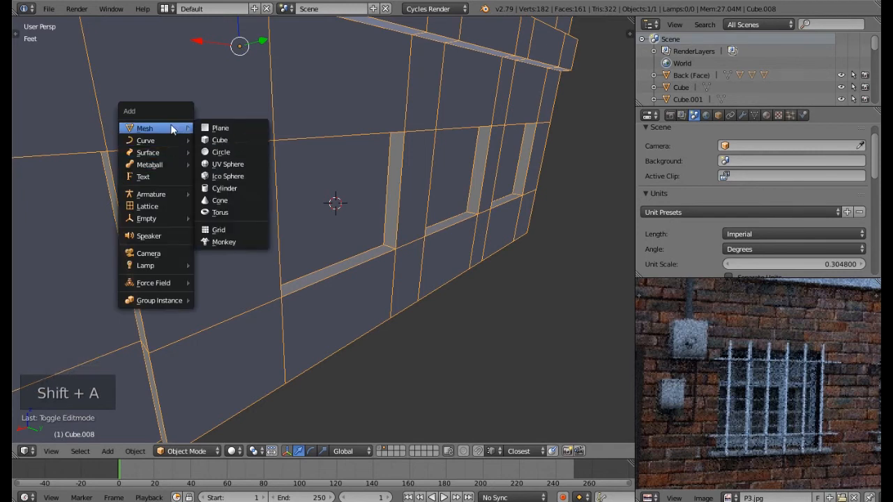
click(222, 189)
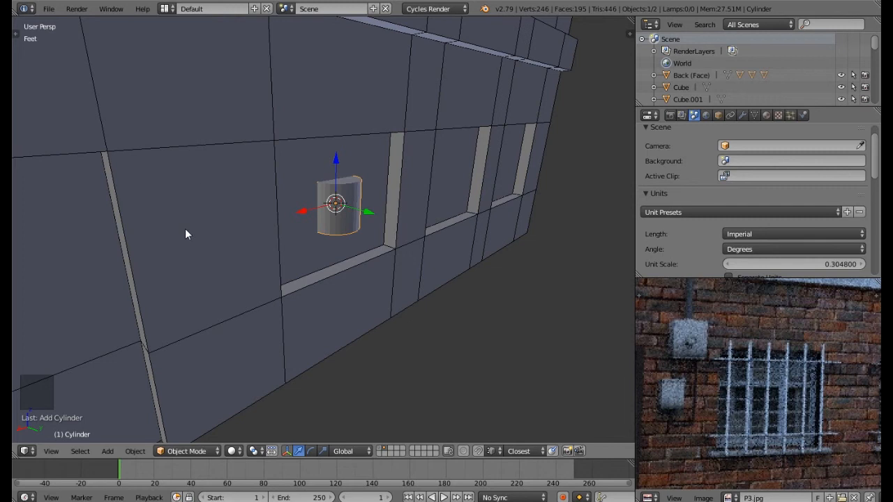
key(t)
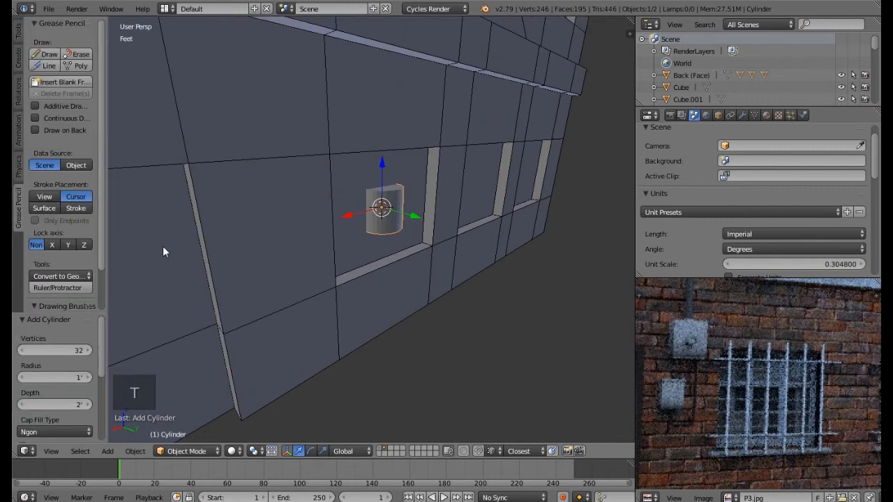
click(69, 352)
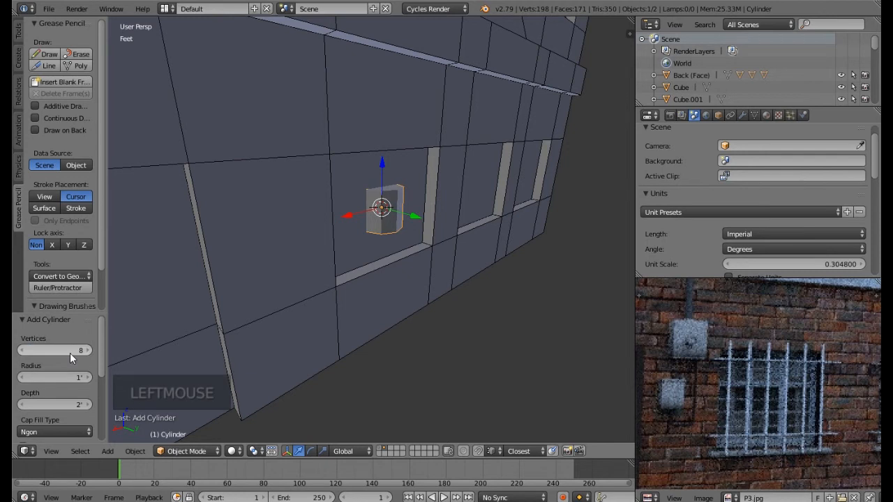
text(8)
key(Return)
Move the cylinder out in front of the window and scale it down uniformly by about 0.256 and then 0.421.
drag(411, 215, 439, 229)
drag(380, 224, 356, 245)
middle_drag(356, 246, 429, 324)
key(s)
key(s)
click(402, 279)
key(s)
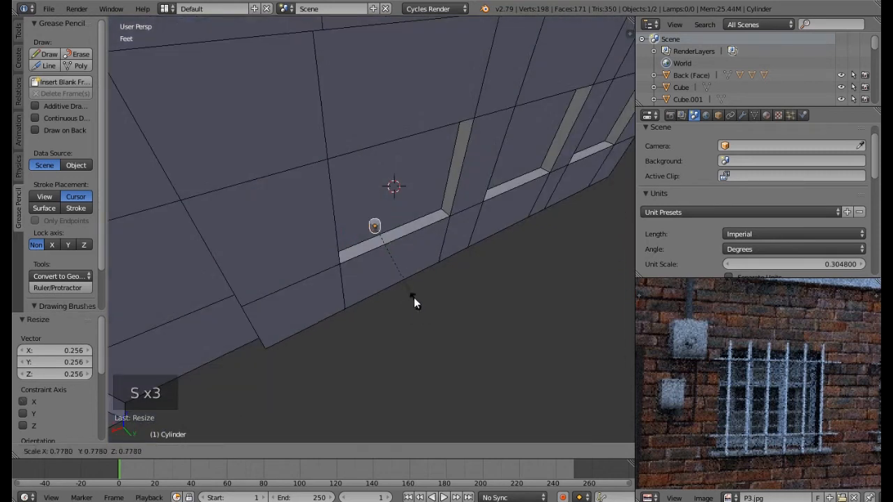
click(399, 270)
Stretch the cylinder by about 36.5 along Z into a tall window bar, and scale the whole bar by 0.761.
key(s)
key(z)
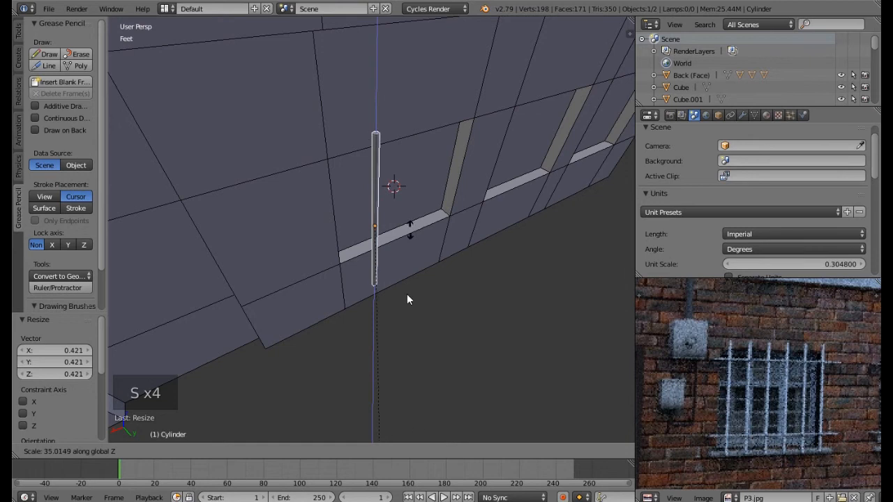
click(404, 287)
middle_drag(403, 289, 412, 194)
key(s)
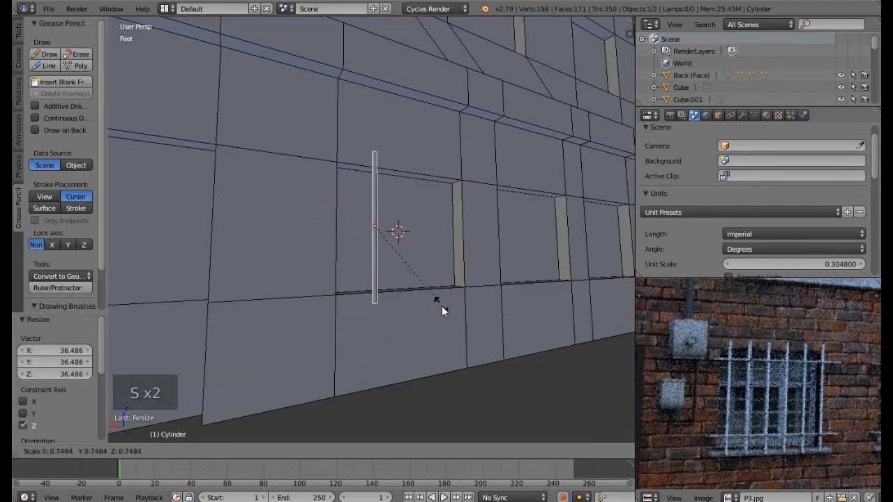
click(440, 305)
Thin the bar by 0.453 on X and Y only, and move it closer to the wall and 9.56" along X to the window's door-side edge.
middle_drag(442, 242, 438, 270)
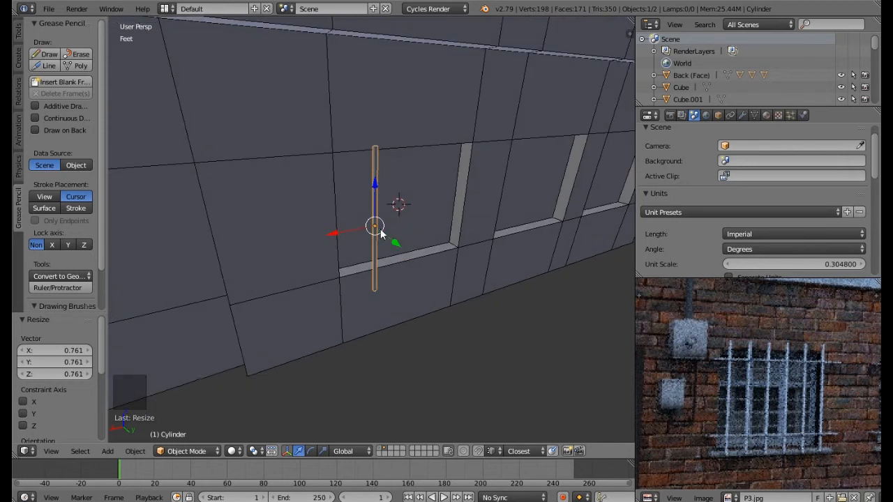
key(s)
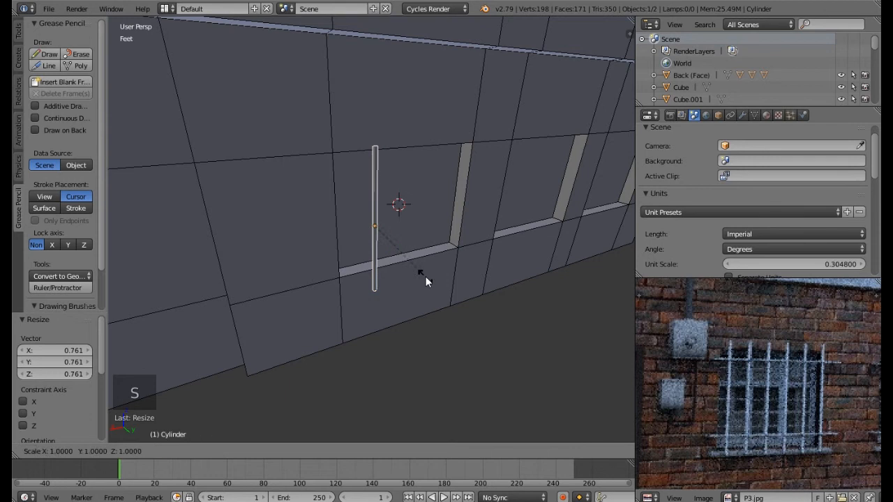
key(shift+z)
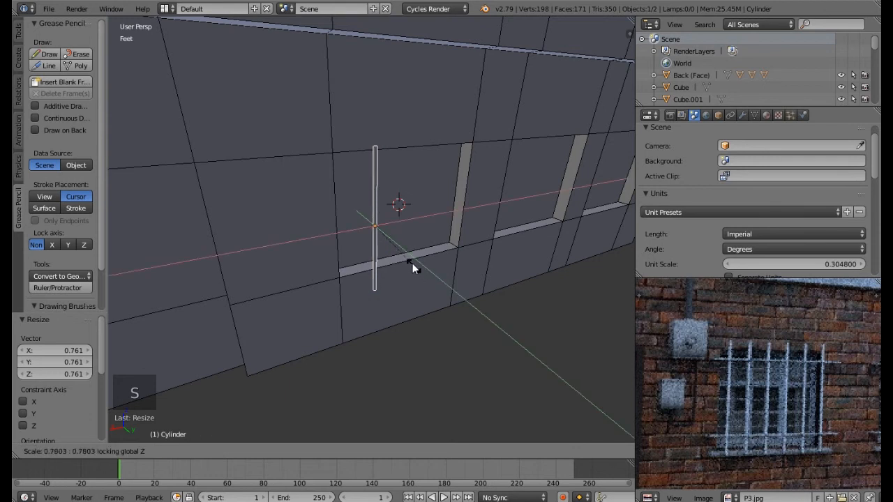
click(401, 244)
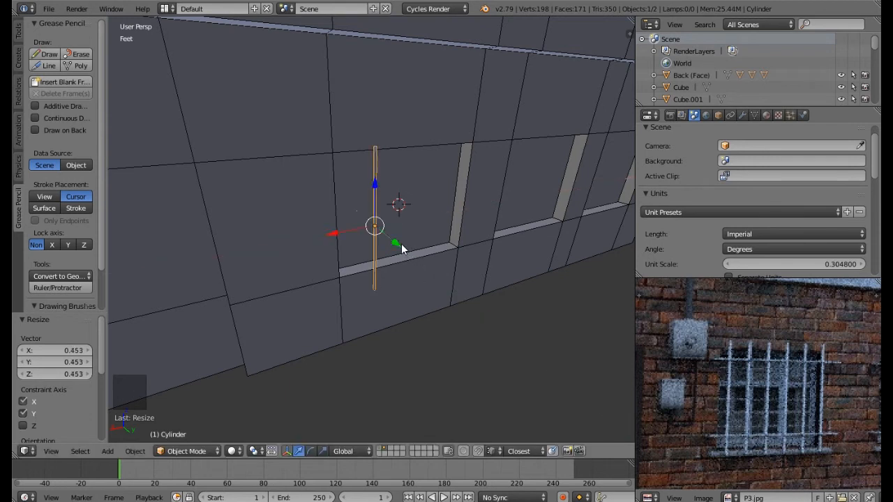
middle_drag(433, 224, 437, 246)
drag(394, 249, 373, 253)
drag(335, 226, 321, 233)
middle_drag(321, 233, 421, 234)
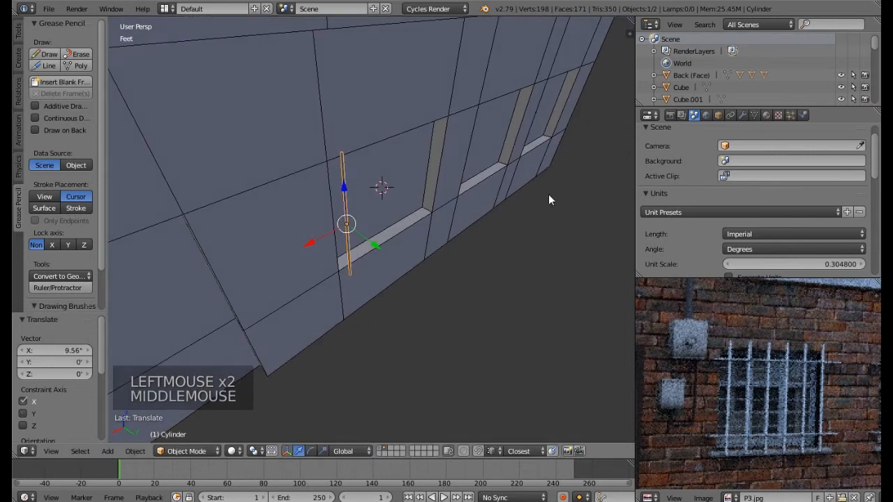
Add an Array modifier to the window bar with a fixed count of 8.
click(743, 116)
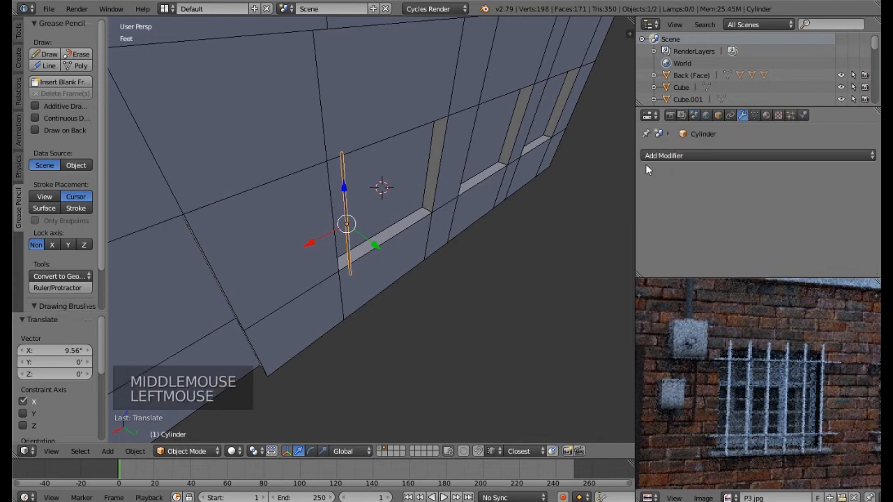
click(676, 158)
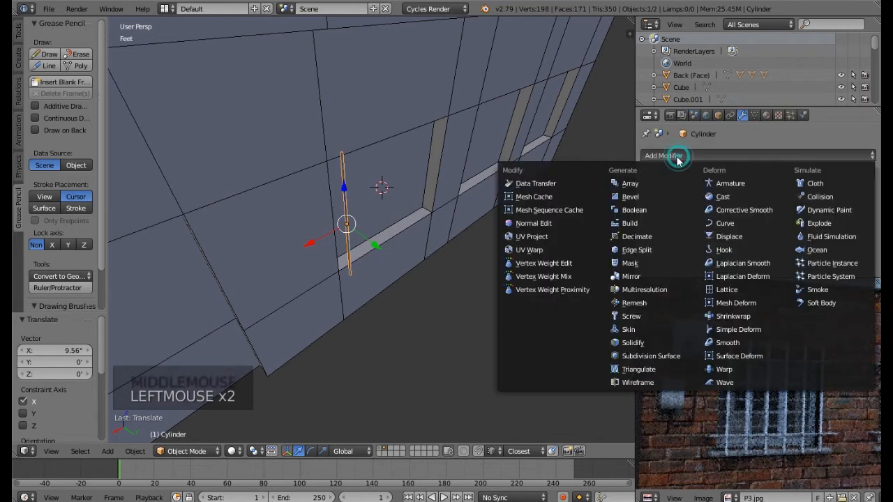
click(626, 185)
middle_drag(380, 208, 368, 208)
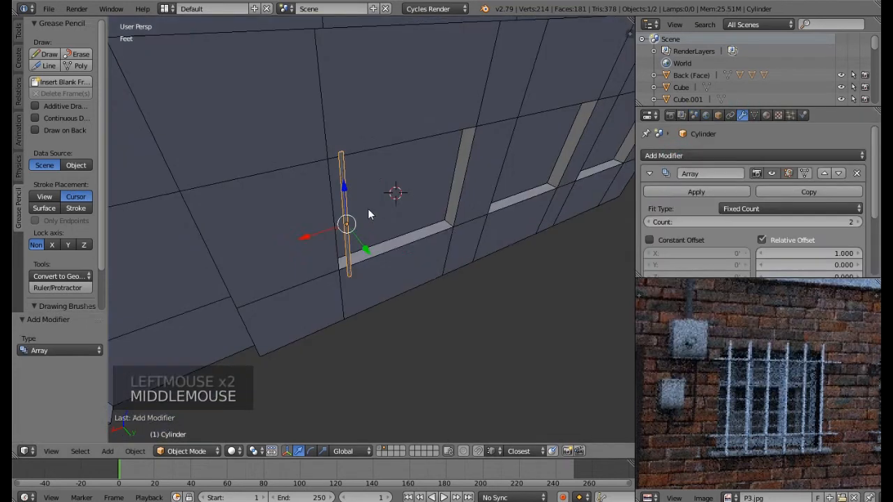
scroll(354, 203, up, 2)
scroll(354, 203, down, 1)
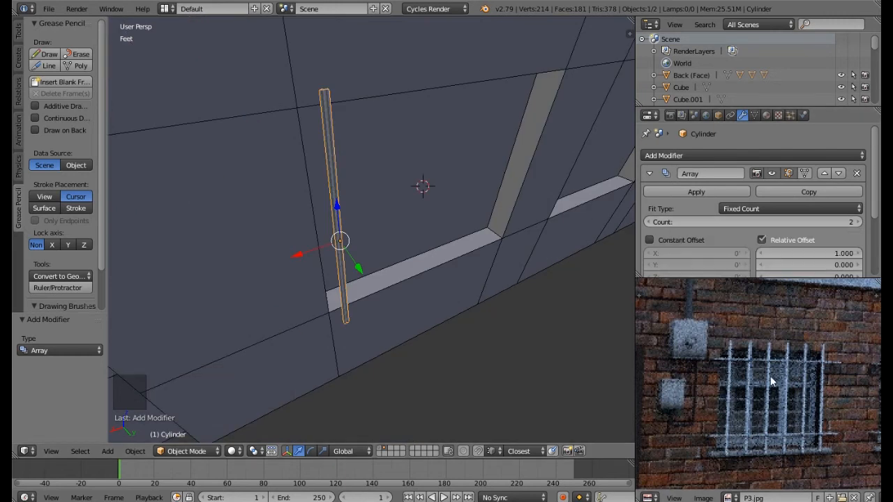
click(825, 223)
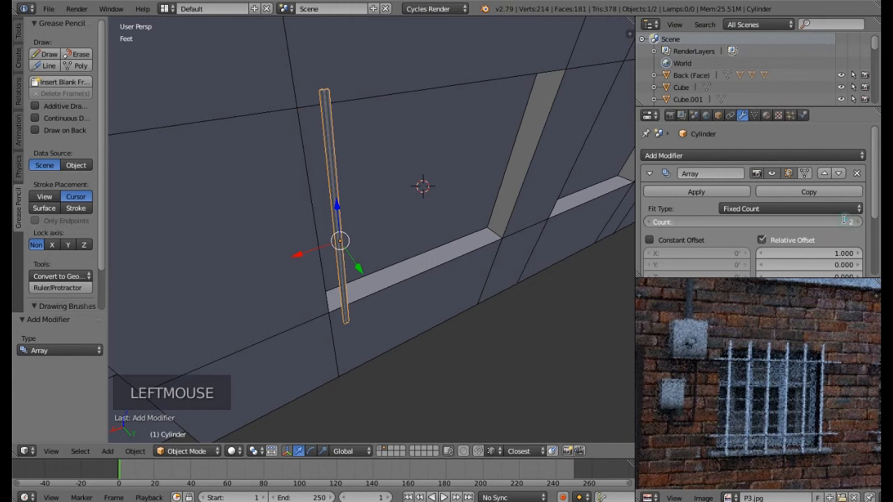
text(8)
key(Return)
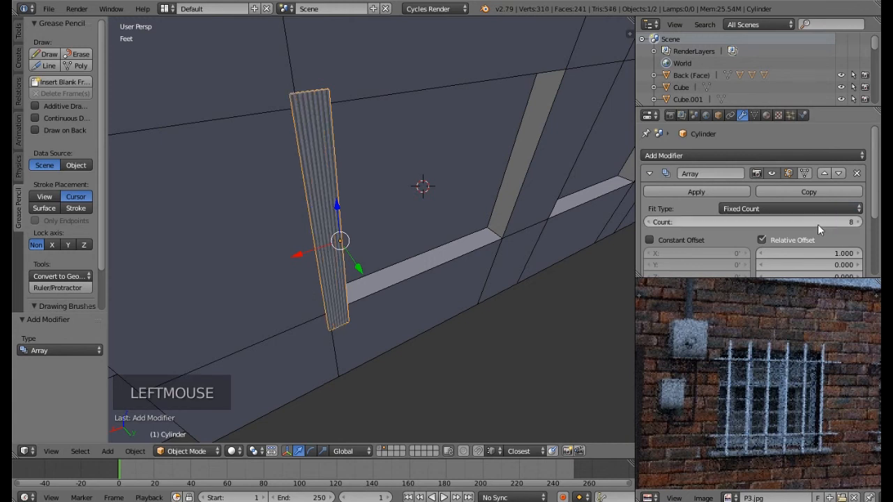
Set the array's relative X offset to -11.300 to spread the bars across the window, and apply the modifier.
drag(821, 260, 563, 227)
middle_drag(564, 226, 307, 202)
drag(809, 253, 471, 226)
middle_drag(472, 227, 393, 247)
scroll(405, 225, down, 1)
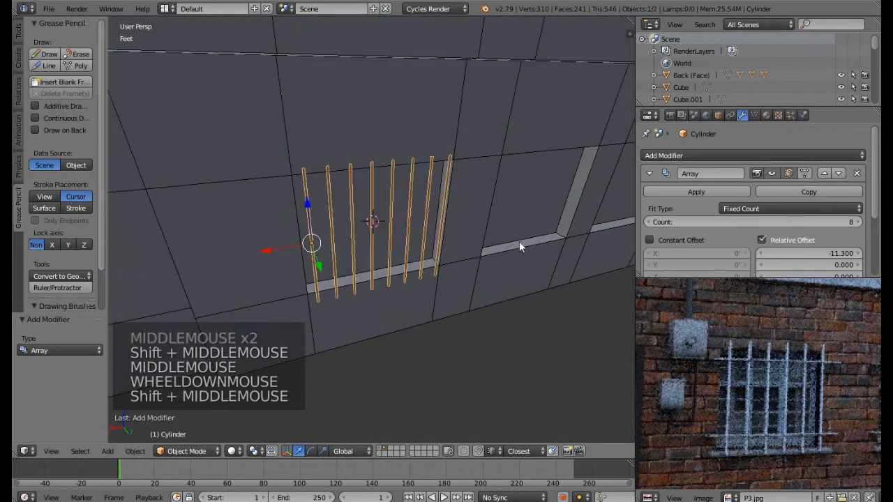
click(709, 192)
middle_drag(363, 222, 382, 225)
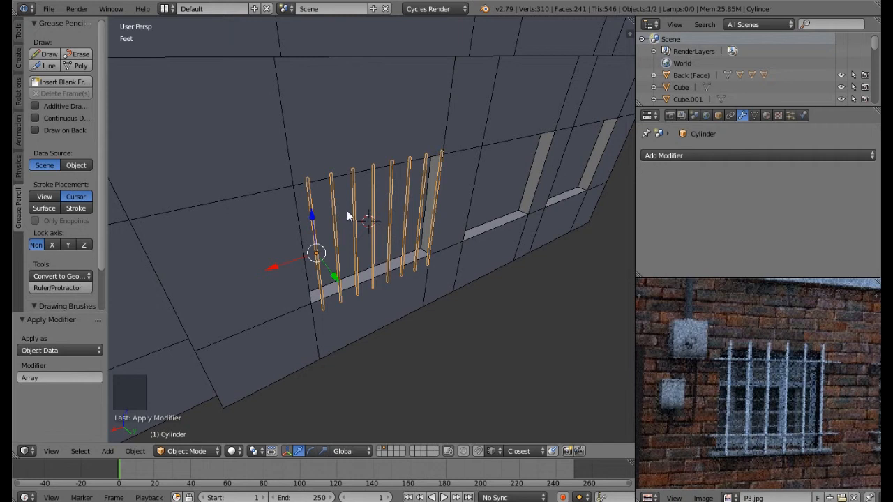
Add a cube at the 3D cursor and move it outward in front of the window bars.
key(shift+a)
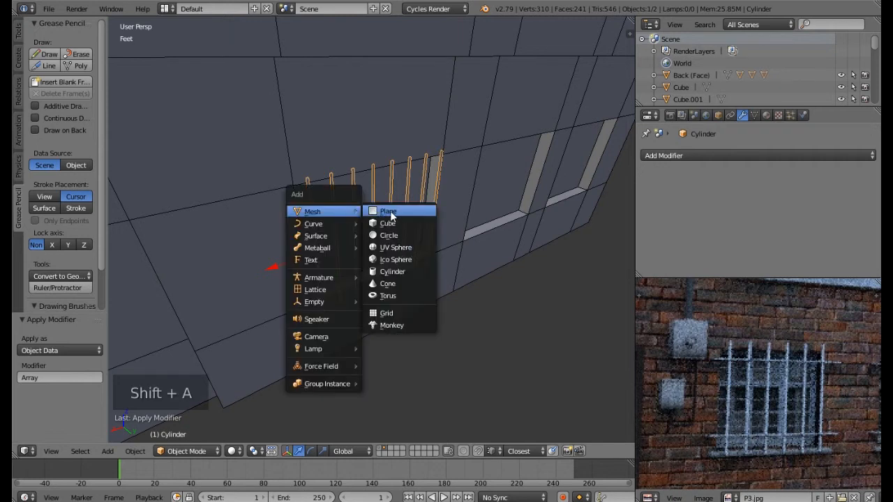
click(377, 222)
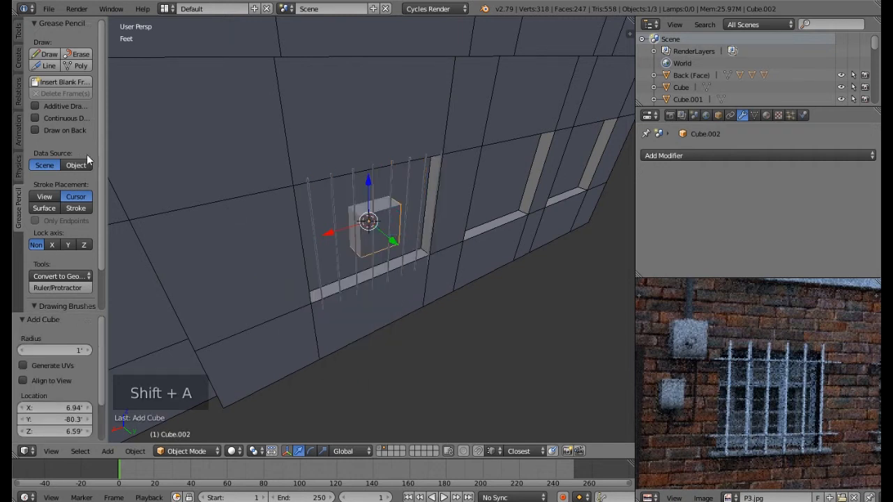
key(n)
key(n)
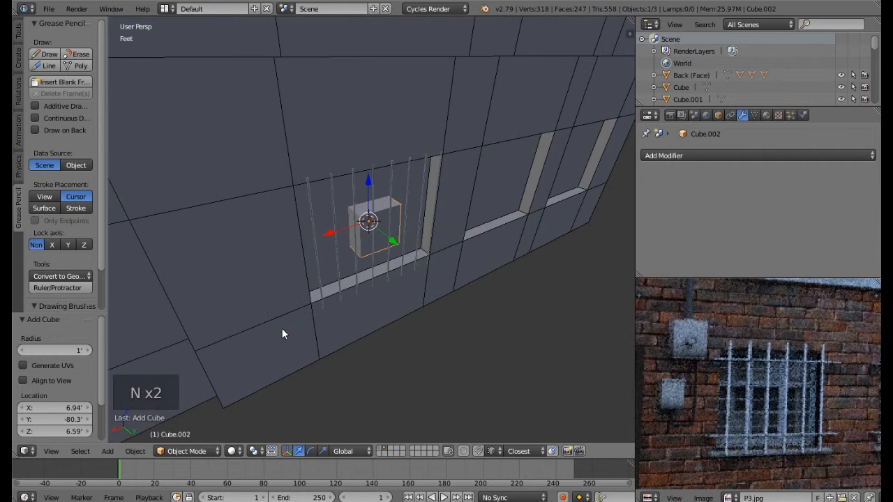
key(t)
middle_drag(292, 279, 344, 240)
drag(348, 243, 362, 291)
Scale the cube down along Z in two passes to flatten it into a thin horizontal slab.
key(s)
key(z)
click(366, 260)
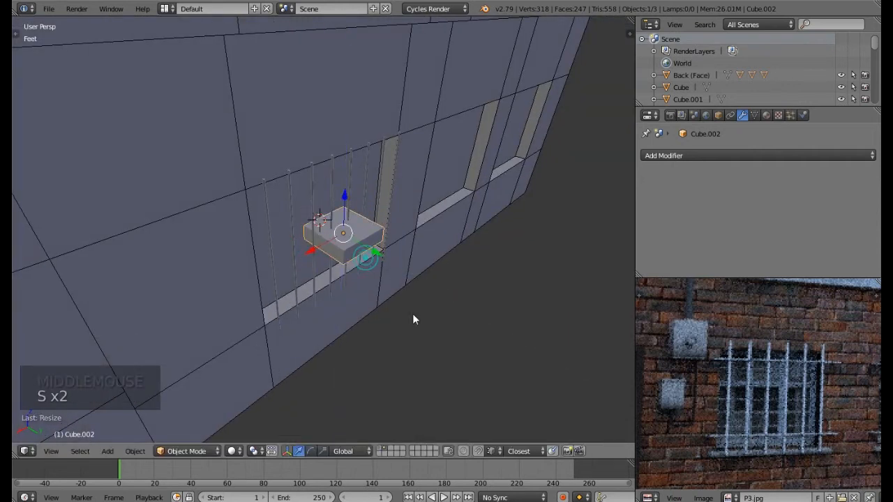
key(s)
key(z)
click(365, 254)
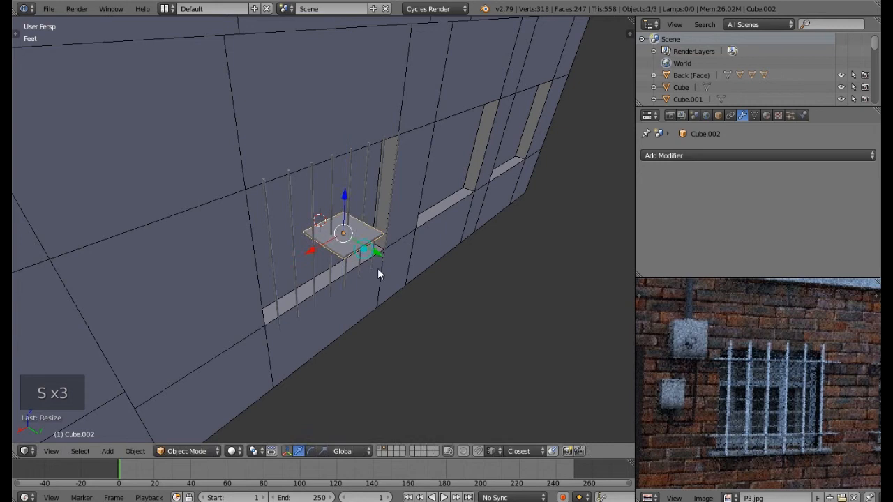
Narrow the slab along Y into a thin strip and raise it to the upper part of the window bars.
key(s)
key(y)
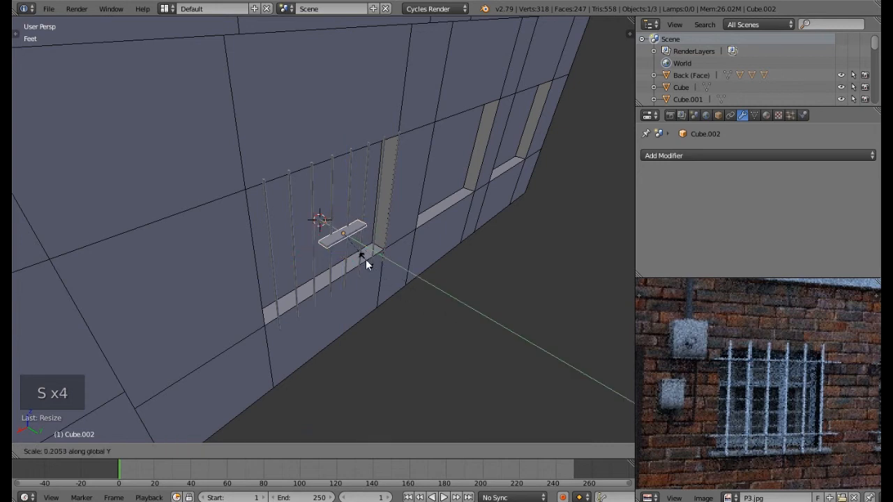
click(364, 257)
drag(365, 255, 353, 148)
mouse_move(352, 148)
middle_down()
mouse_move(360, 193)
mouse_move(352, 152)
middle_up()
drag(347, 142, 347, 141)
middle_drag(346, 141, 373, 196)
scroll(349, 191, up, 1)
drag(369, 192, 360, 189)
Thin the strip along Z and Y and stretch it along X so it spans all eight window bars.
key(s)
key(z)
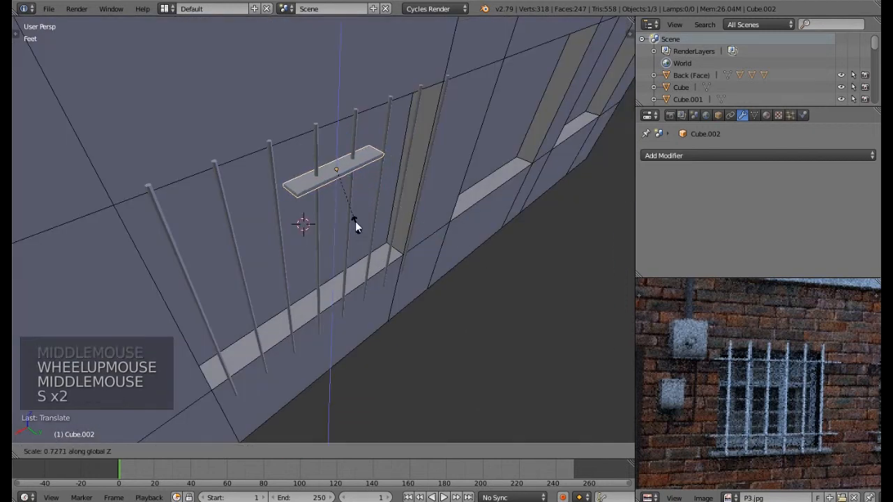
click(356, 223)
key(s)
key(y)
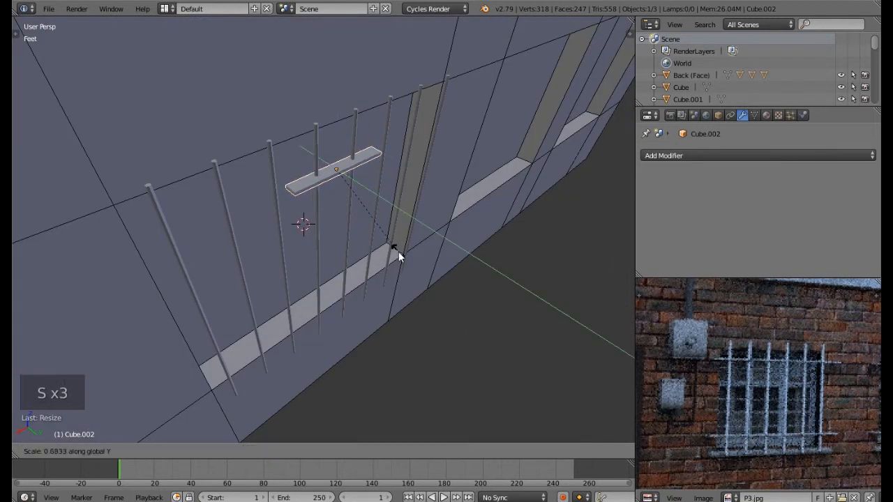
click(399, 265)
key(s)
key(x)
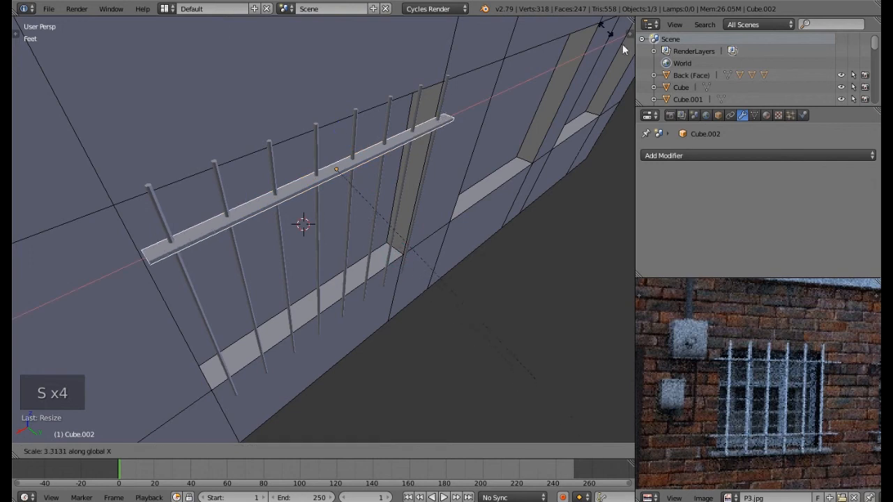
click(19, 68)
In Edit Mode, add two loop cuts across the strip and scale them apart along X to near its ends.
middle_drag(386, 200, 334, 188)
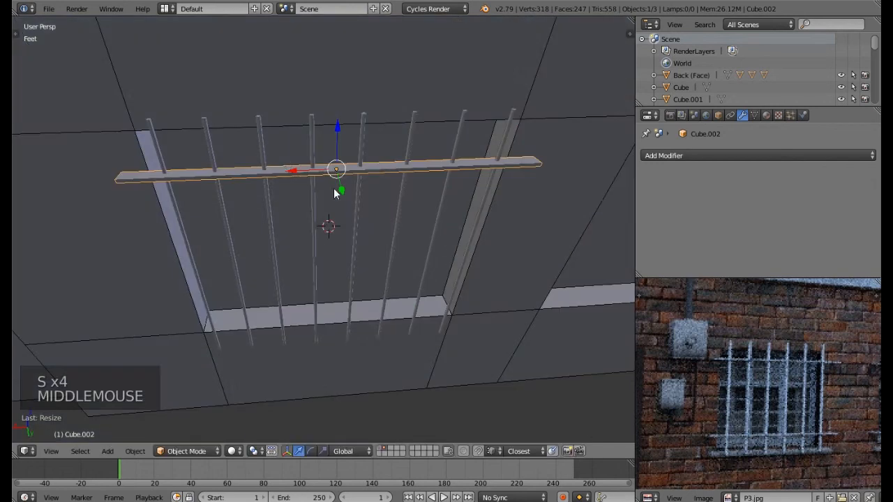
middle_drag(286, 160, 305, 166)
key(Tab)
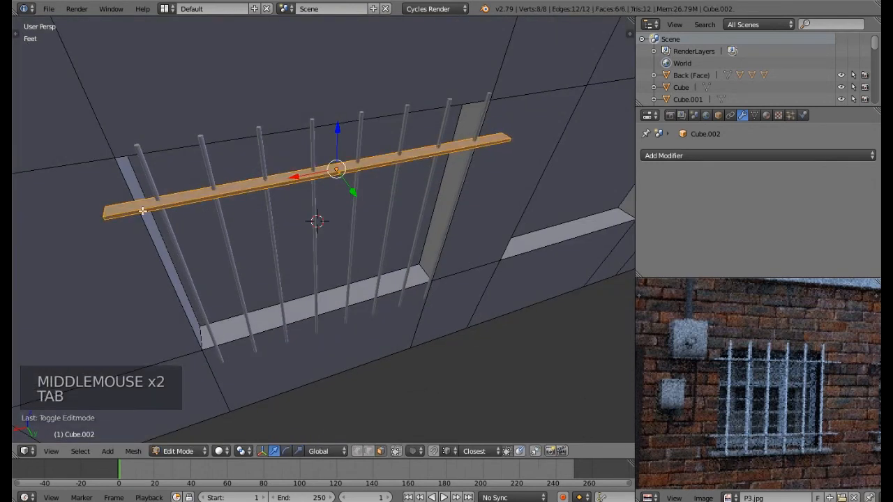
key(ctrl+r)
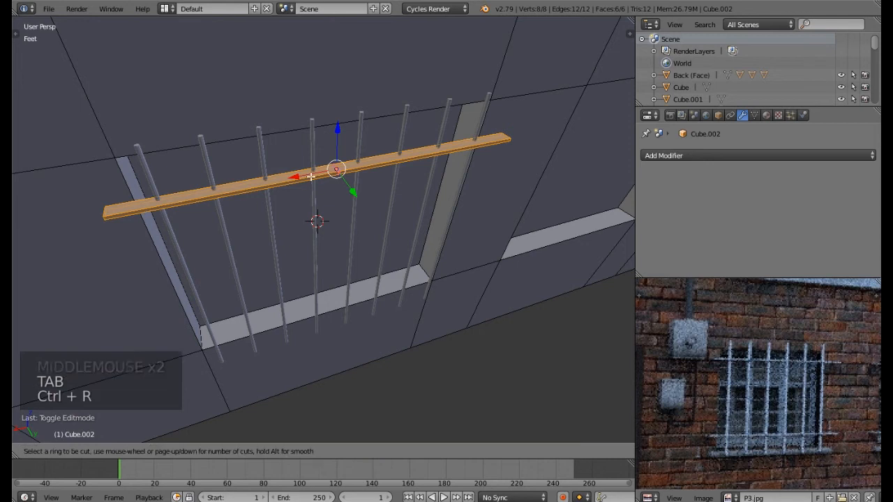
click(309, 175)
key(s)
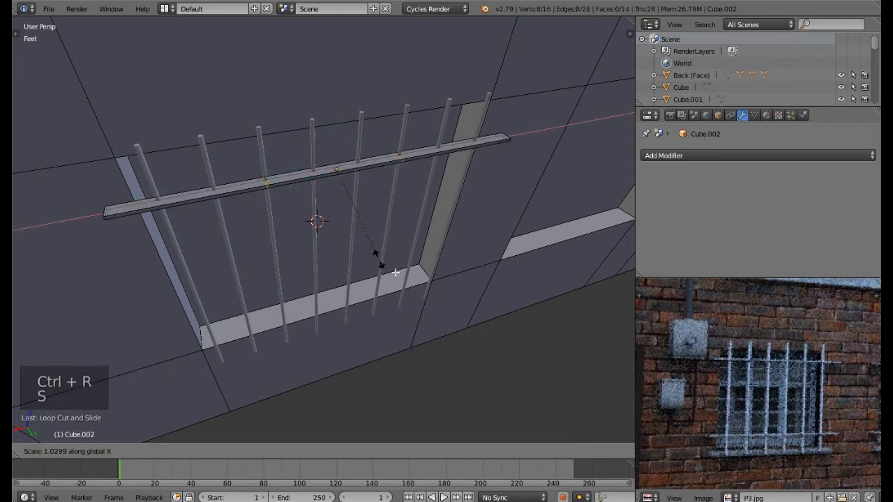
click(517, 365)
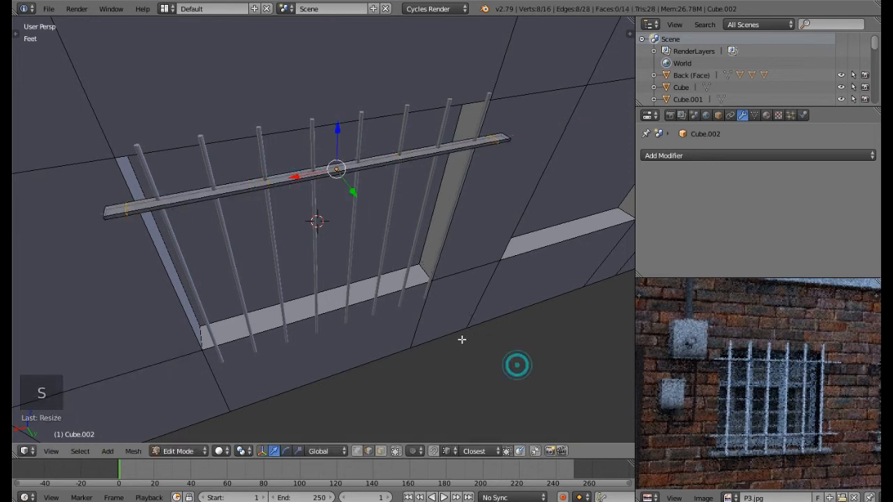
In face select mode, select both end faces of the crossbar and move them along Y toward the wall.
click(395, 452)
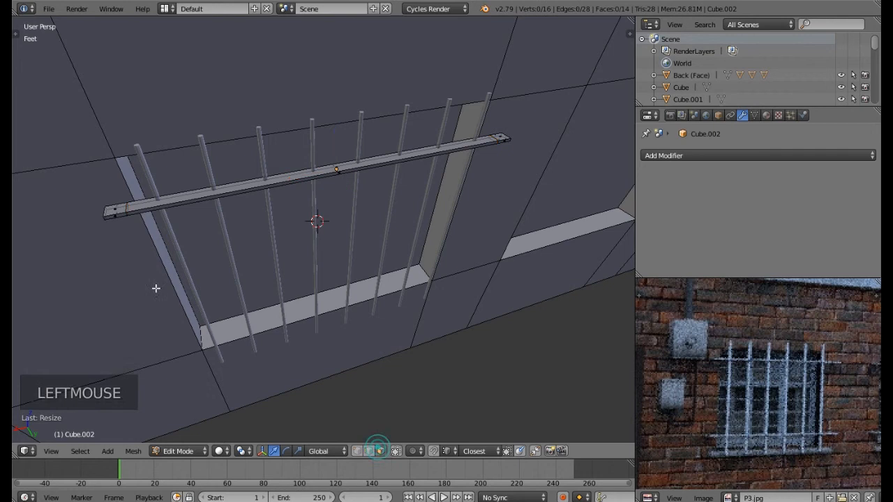
right_click(103, 209)
shift+right_click(504, 138)
drag(354, 192, 337, 190)
Extrude the two end faces and scale the extrusions outward to form a flat tab at each end of the crossbar.
key(e)
key(e)
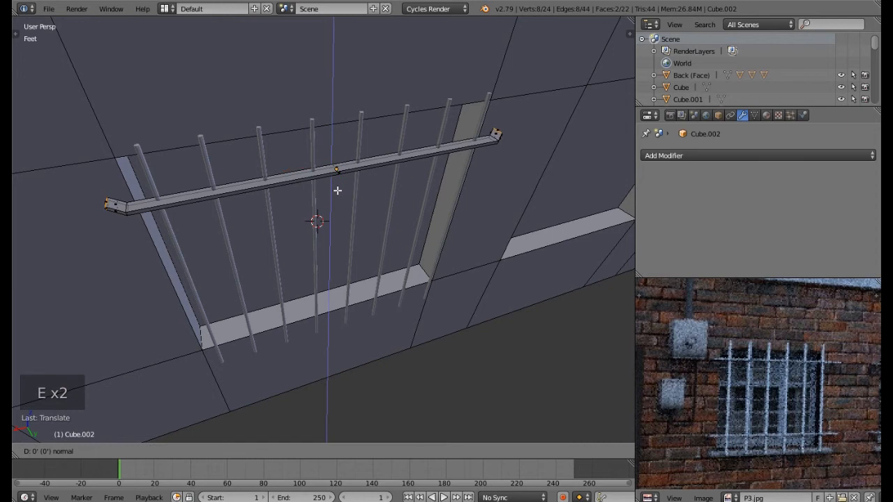
key(s)
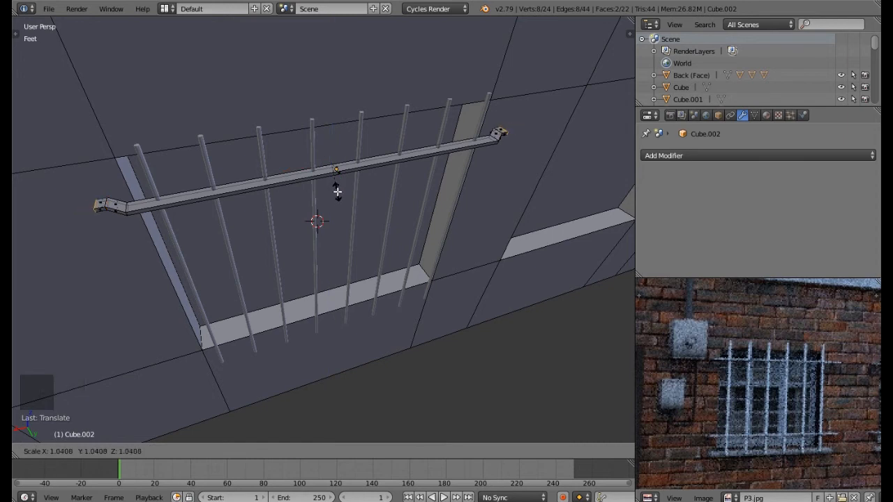
click(337, 191)
middle_drag(337, 191, 441, 302)
key(s)
key(s)
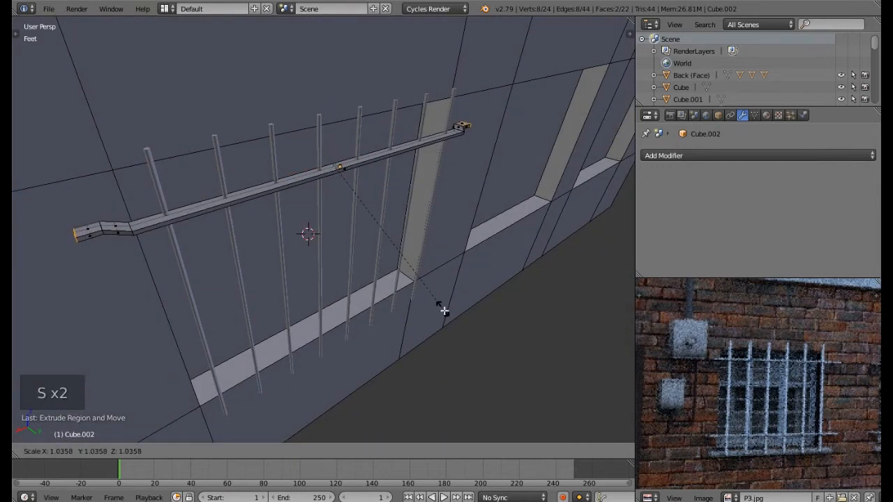
click(444, 311)
Circle-select the faces of the outermost tab at both ends of the crossbar.
middle_drag(442, 309, 443, 217)
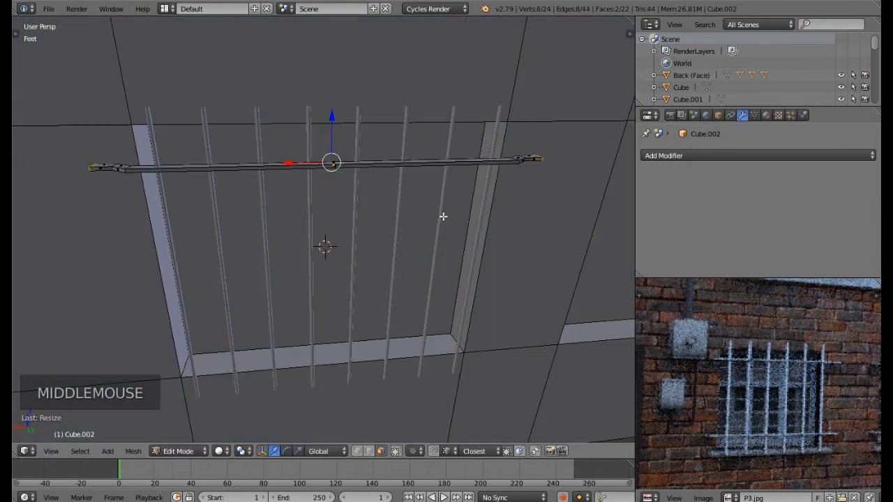
scroll(554, 162, up, 2)
scroll(558, 160, down, 1)
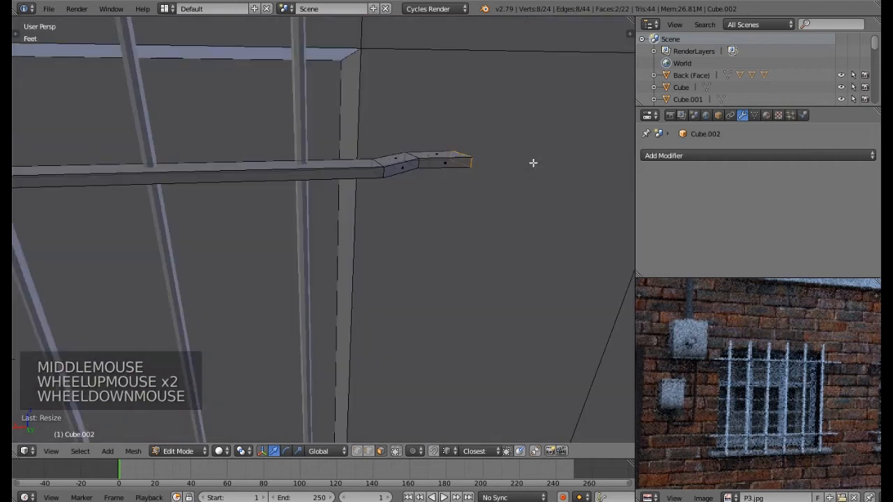
key(a)
key(c)
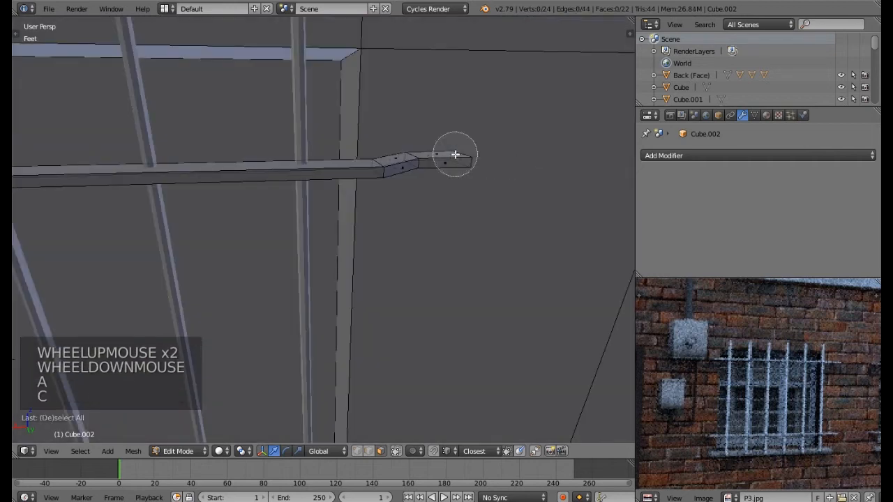
click(455, 155)
right_click(267, 247)
shift+middle_drag(268, 247, 430, 258)
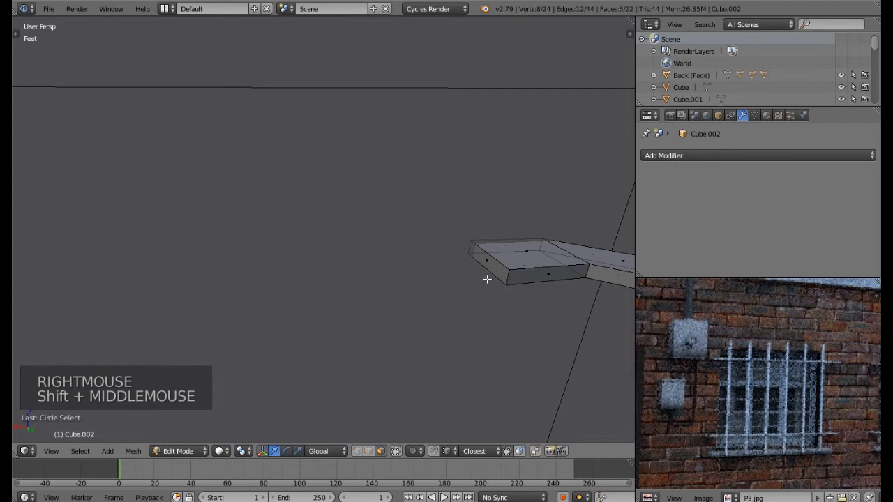
scroll(508, 272, down, 2)
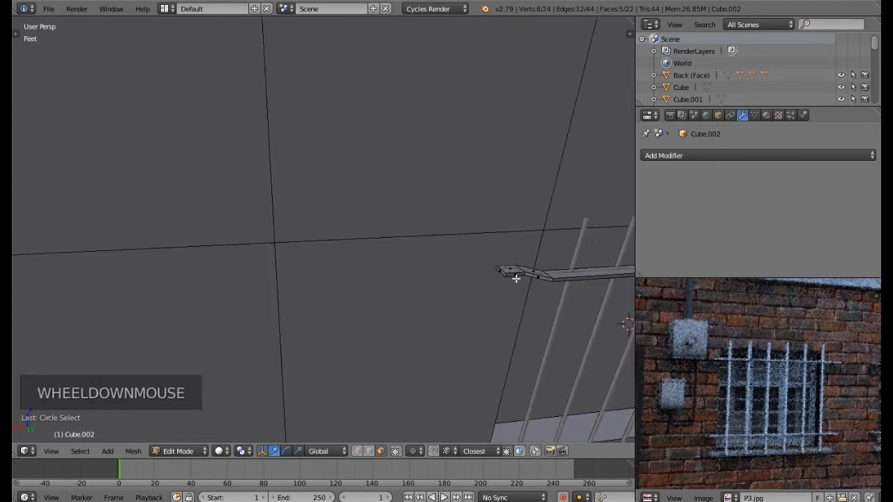
scroll(514, 273, up, 2)
key(c)
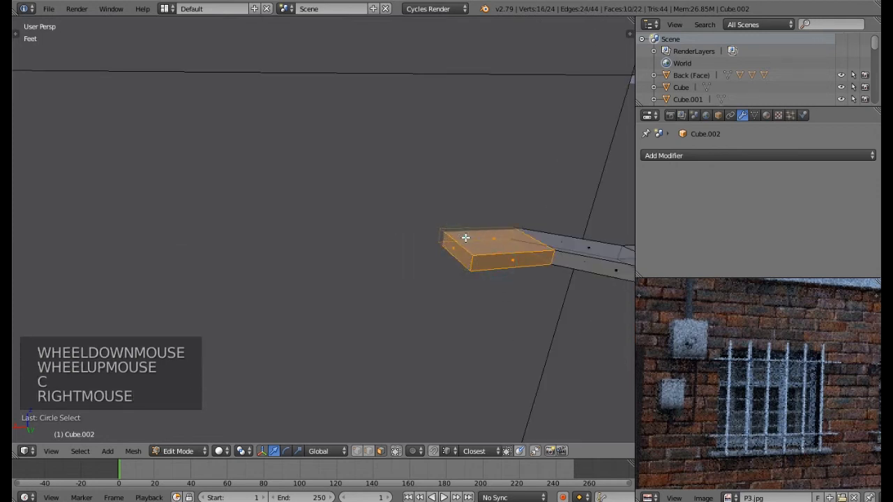
right_click(466, 238)
scroll(598, 303, down, 2)
shift+middle_drag(598, 303, 431, 278)
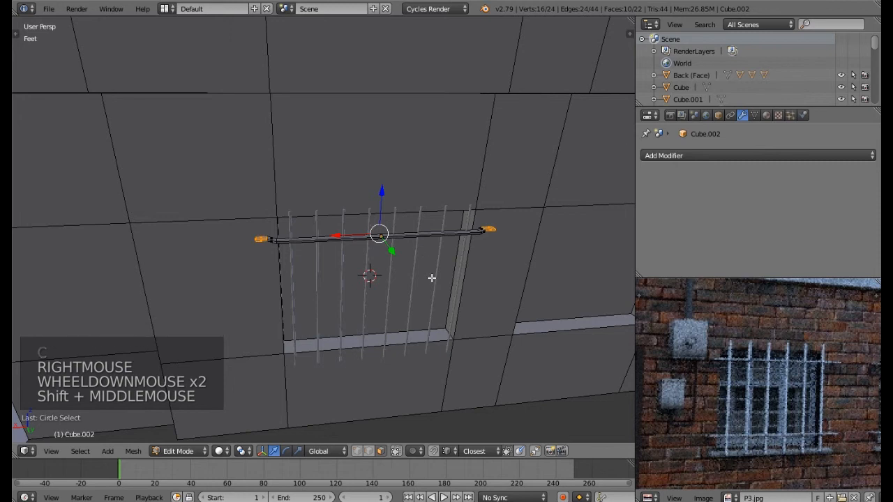
Scale the selected end tabs up along Z into taller mounting plates and return to Object Mode.
key(s)
key(z)
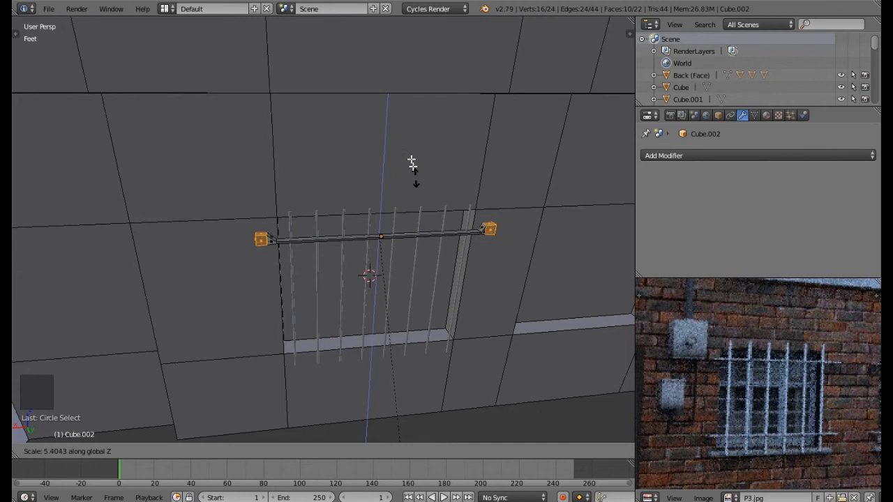
click(393, 56)
middle_drag(393, 56, 383, 201)
drag(379, 192, 383, 194)
middle_drag(382, 196, 383, 272)
key(Tab)
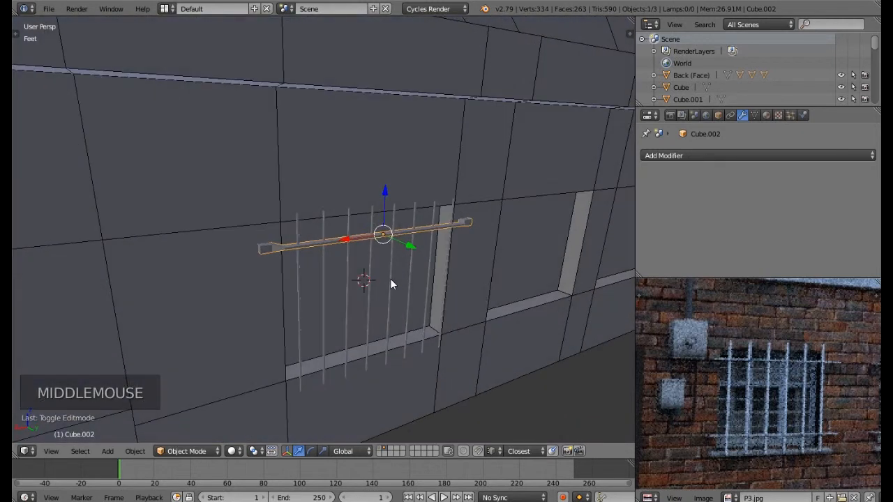
Duplicate the crossbar and move the copy straight down along Z to the lower part of the window bars.
key(shift+d)
right_click(391, 280)
drag(386, 193, 395, 292)
middle_drag(395, 293, 414, 285)
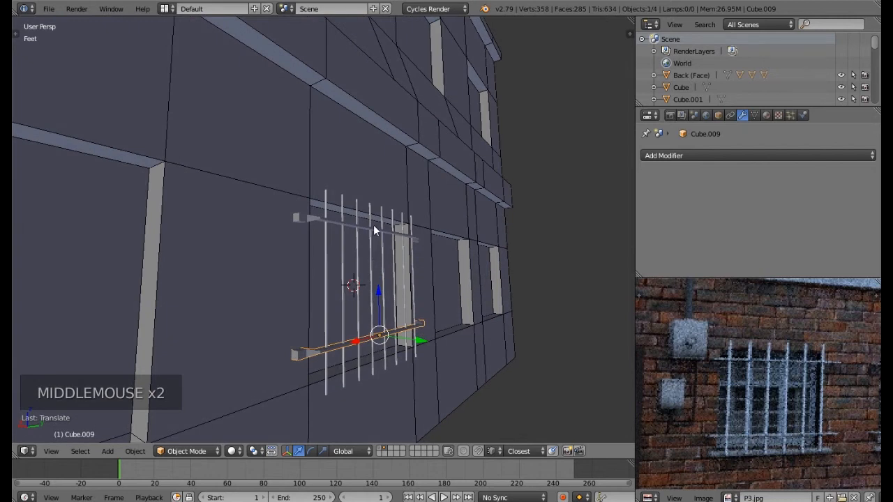
Select all objects and enable the Wire and Draw All Edges display options for all of them.
key(a)
key(a)
key(a)
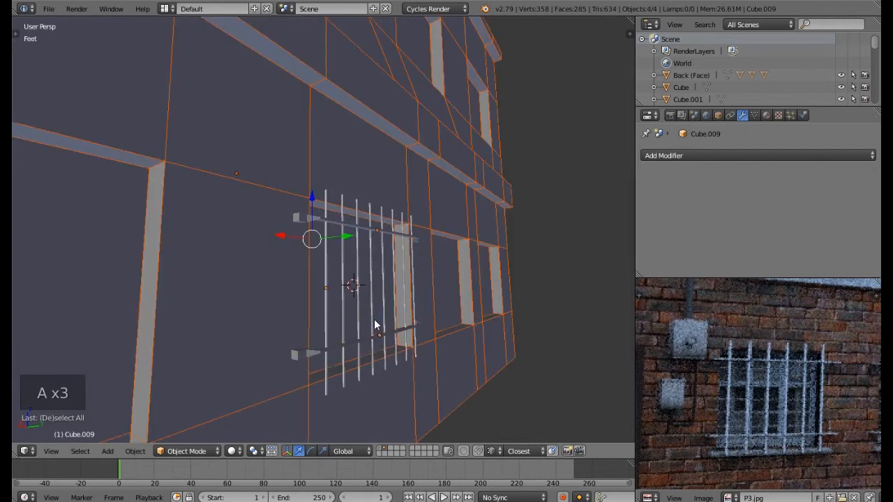
click(719, 116)
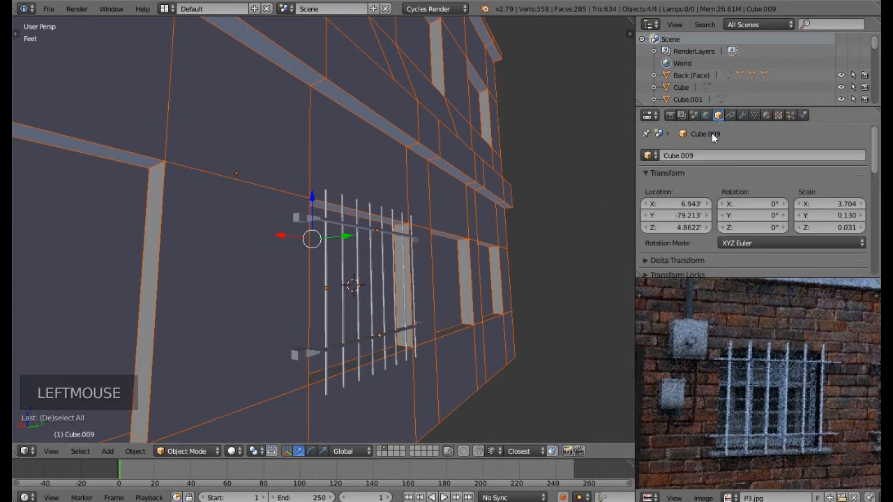
scroll(684, 202, down, 8)
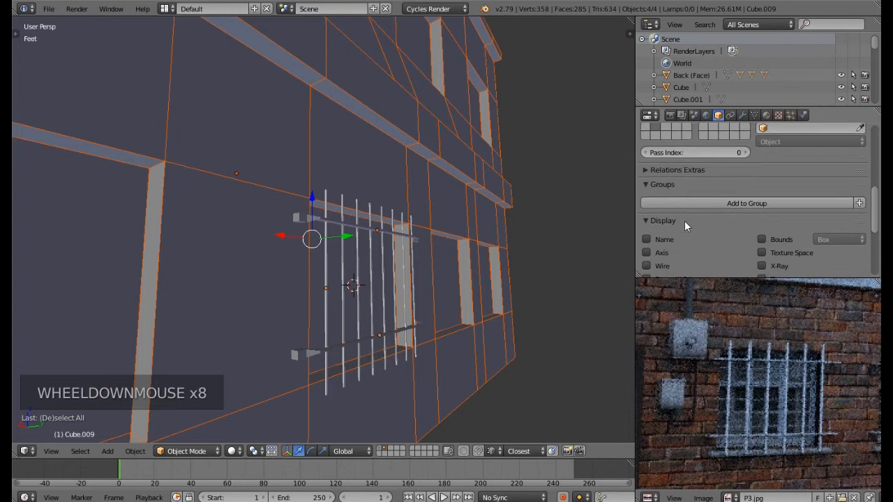
scroll(680, 222, down, 2)
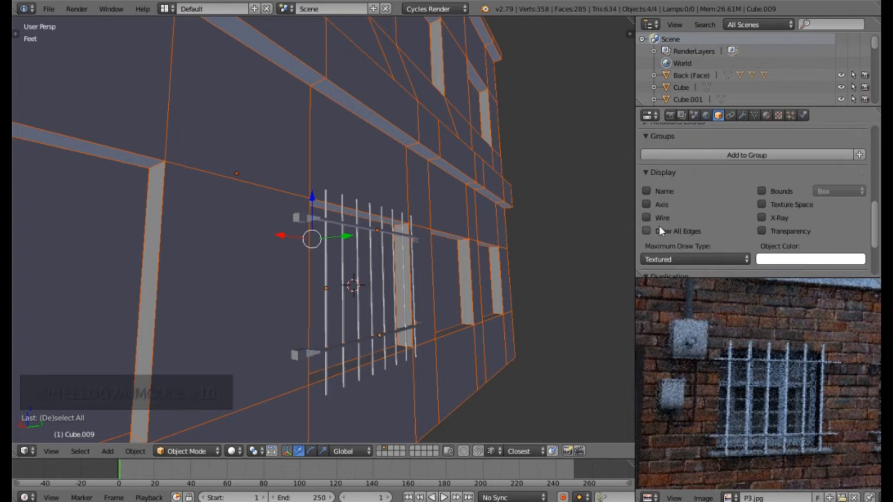
alt+click(646, 218)
alt+click(647, 233)
Select the vertical bars together with the upper crossbar to examine their wire display.
mouse_move(390, 243)
middle_down()
mouse_move(358, 273)
mouse_move(378, 303)
mouse_move(290, 276)
mouse_move(305, 261)
mouse_move(376, 258)
mouse_move(371, 265)
middle_up()
key(a)
right_click(385, 225)
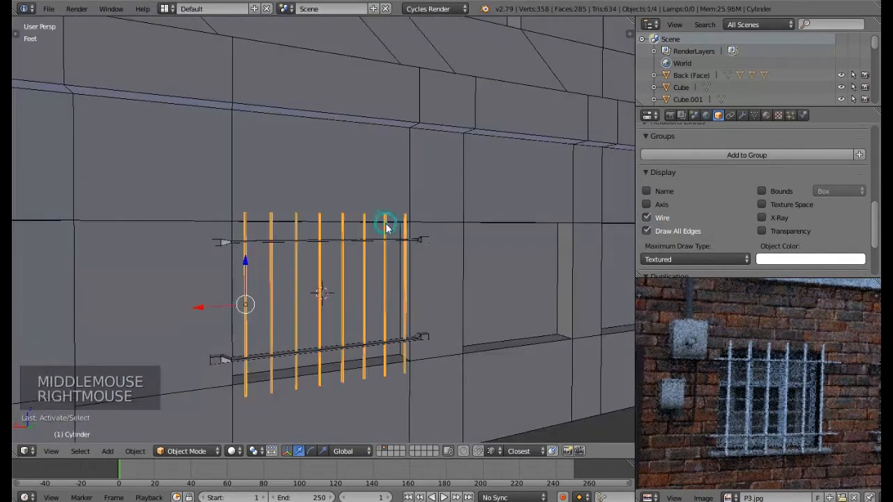
shift+right_click(392, 237)
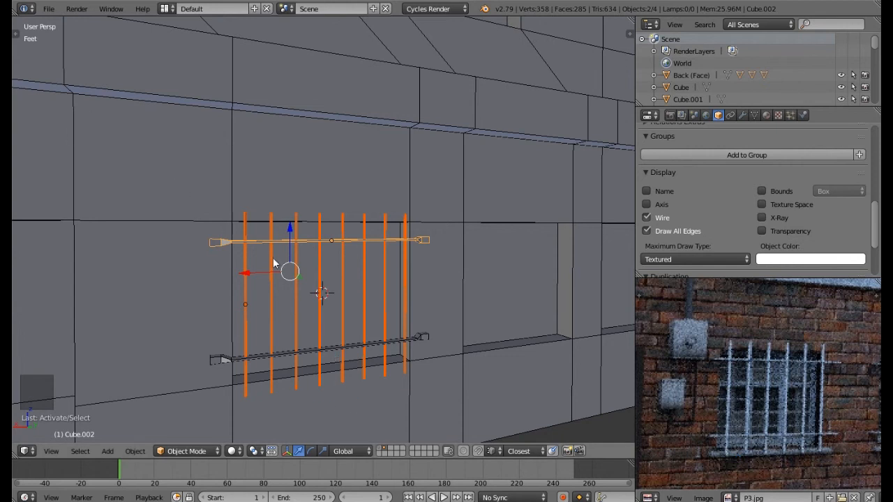
Add a cube at the 3D cursor and move it down along Z to the window's lower edge.
key(shift+a)
mouse_move(275, 259)
click(314, 270)
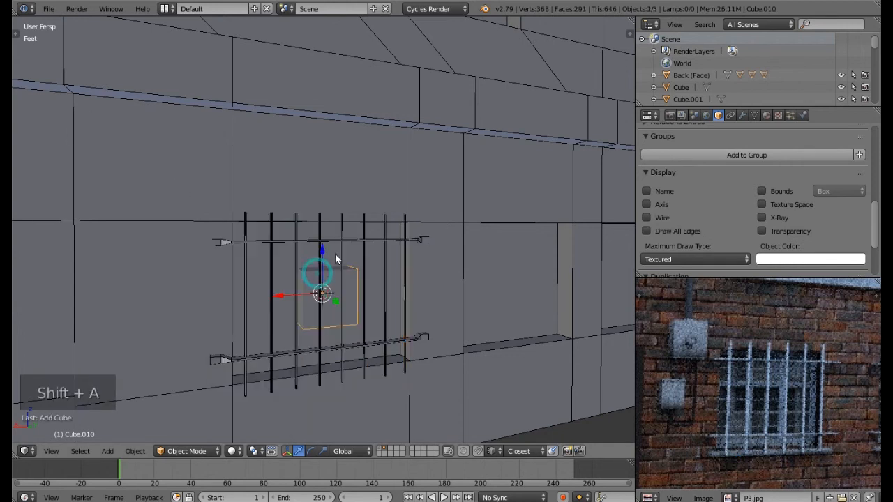
drag(323, 265, 321, 349)
Flatten the cube along Z and lengthen it along X into a sill slightly wider than the window opening.
key(s)
key(s)
key(z)
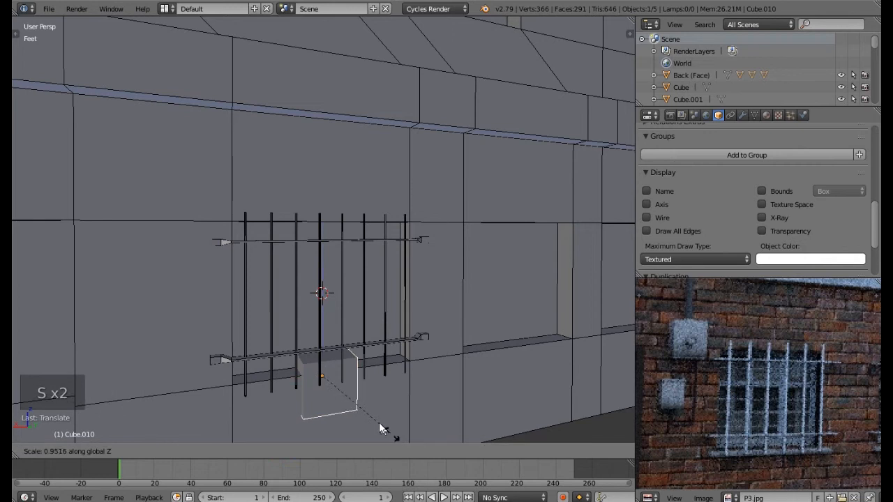
click(342, 393)
key(s)
key(x)
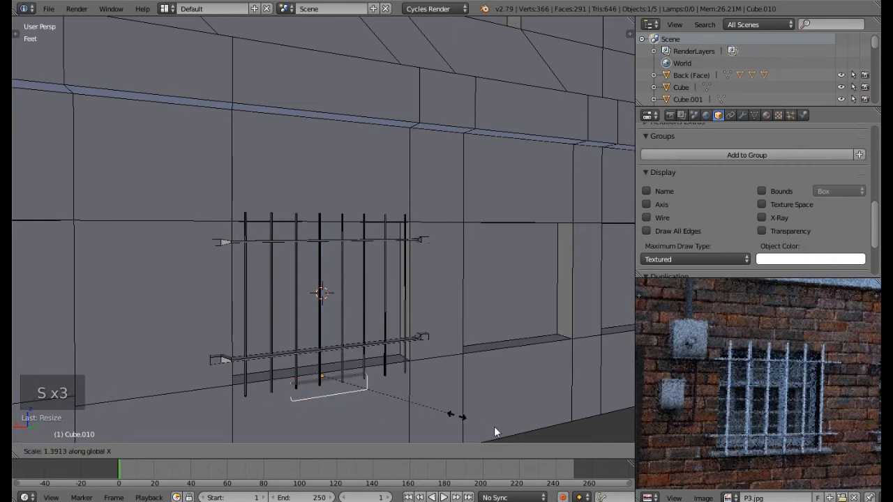
click(584, 77)
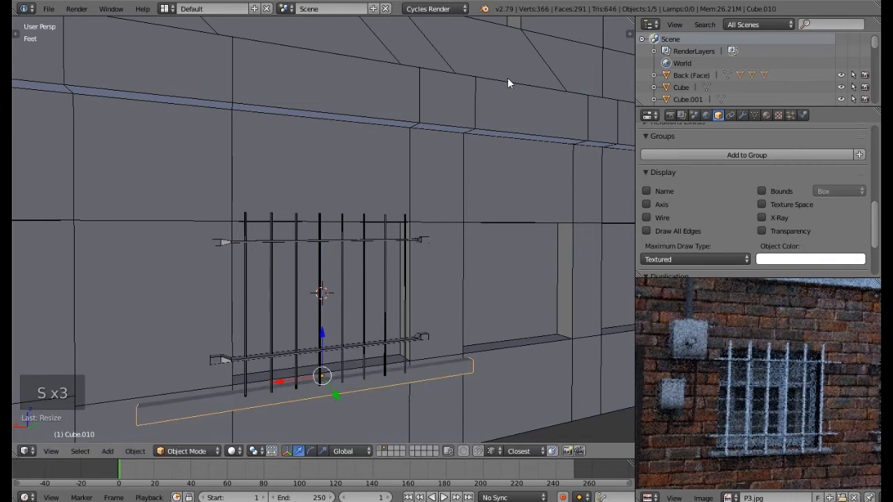
middle_drag(459, 195, 479, 239)
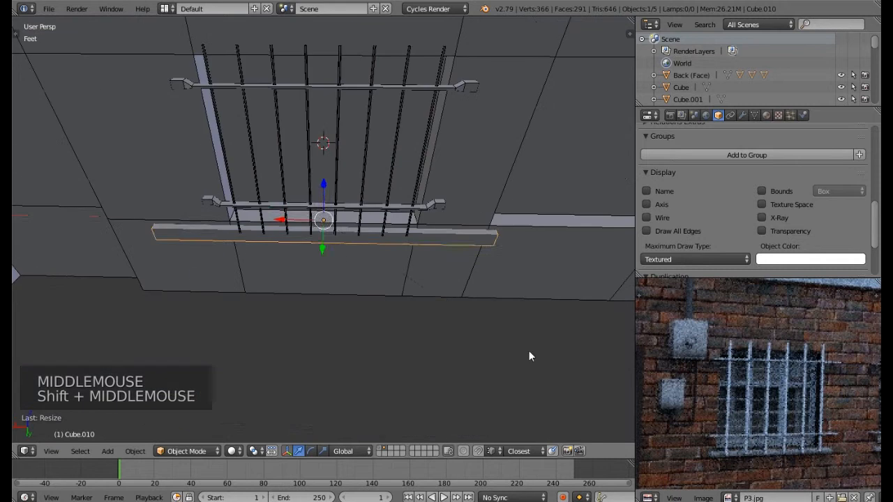
key(s)
click(445, 305)
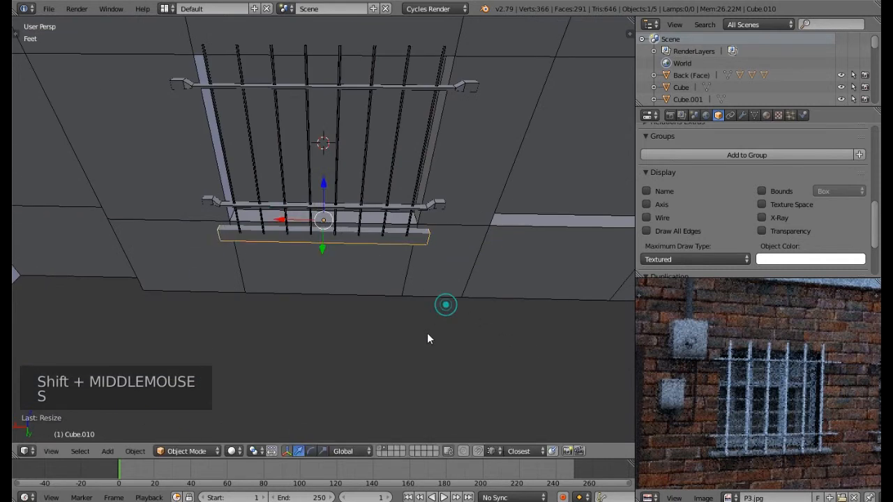
Resize the sill once more and deepen it along Y so it projects further from the wall.
key(s)
click(378, 277)
middle_drag(378, 296, 447, 260)
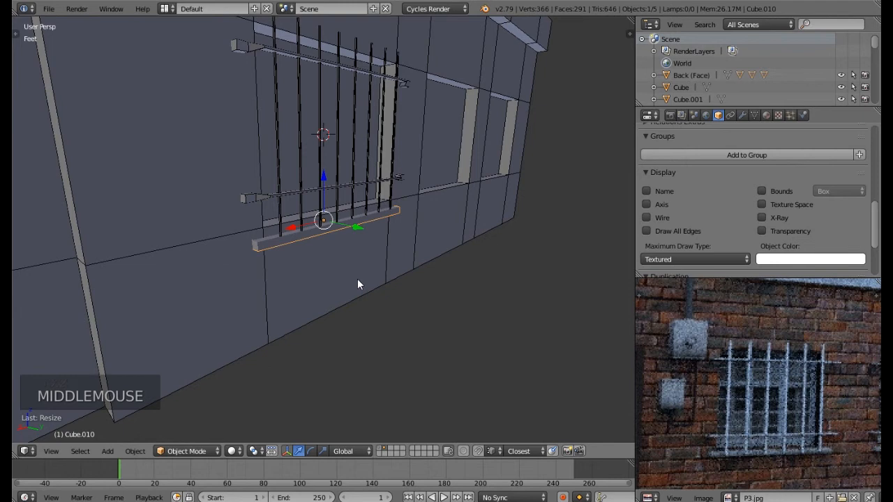
key(s)
key(y)
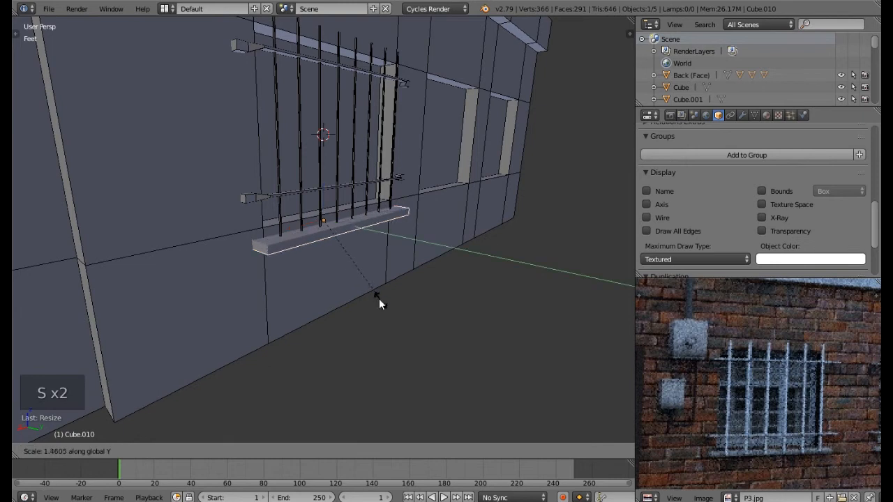
click(369, 293)
Move the sill's front face along Y toward the wall and delete its hidden rear face.
middle_drag(369, 294, 344, 260)
key(Tab)
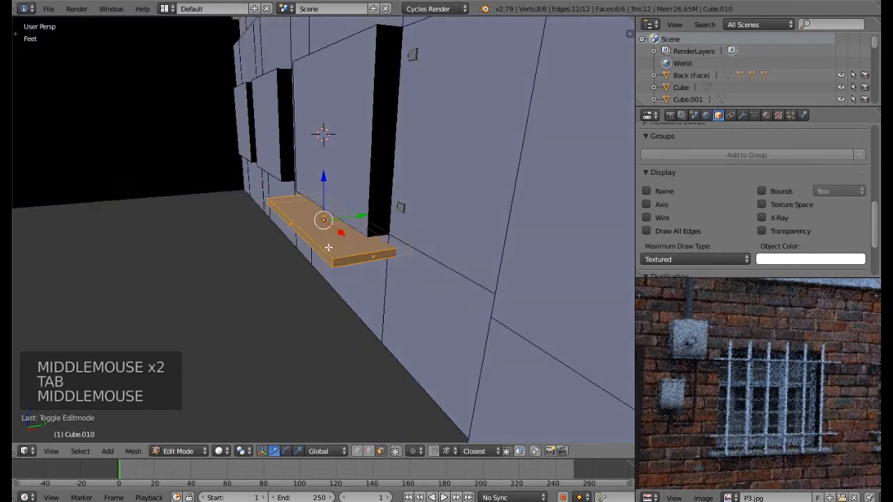
right_click(290, 229)
drag(321, 219, 371, 230)
middle_drag(372, 230, 342, 186)
key(Delete)
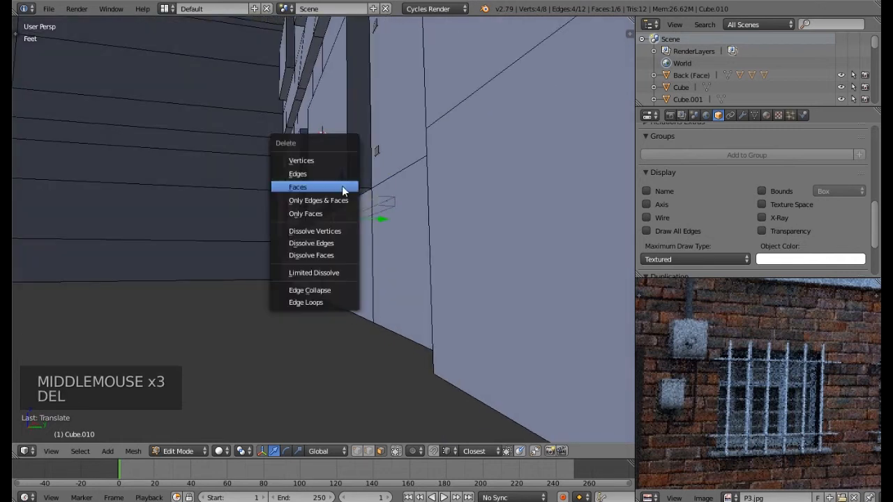
click(333, 186)
middle_drag(454, 167, 384, 206)
key(Tab)
Raise the sill slightly along Z against the lower edge of the window opening.
scroll(401, 215, down, 2)
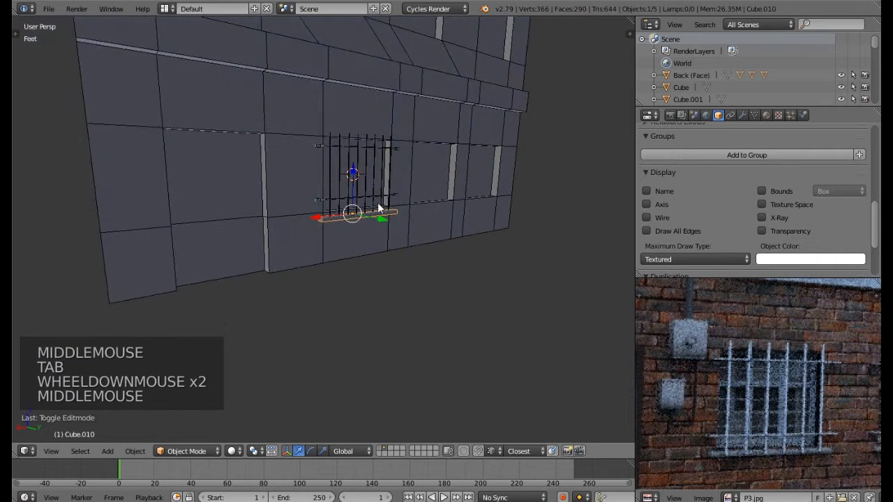
scroll(384, 206, up, 3)
drag(303, 199, 305, 192)
scroll(394, 173, down, 1)
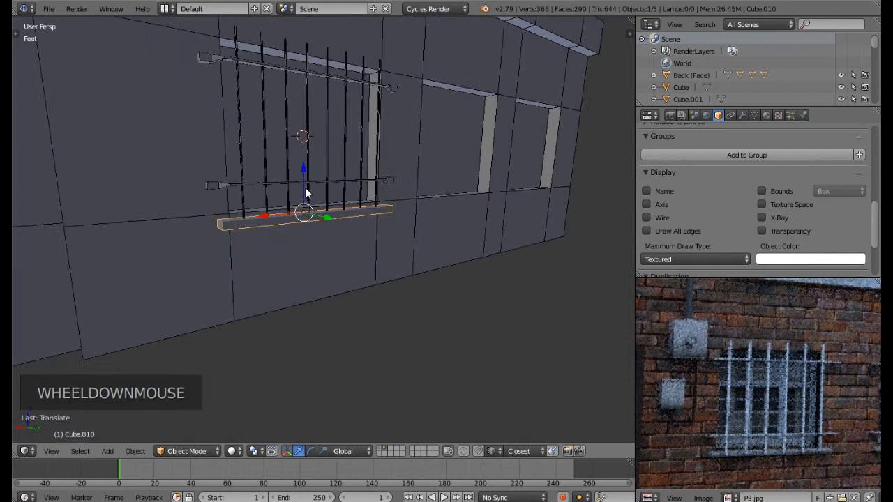
Duplicate the sill, vertical bars and both crossbars together and place the copy over the middle ground-floor window.
middle_drag(395, 173, 401, 191)
scroll(393, 187, down, 1)
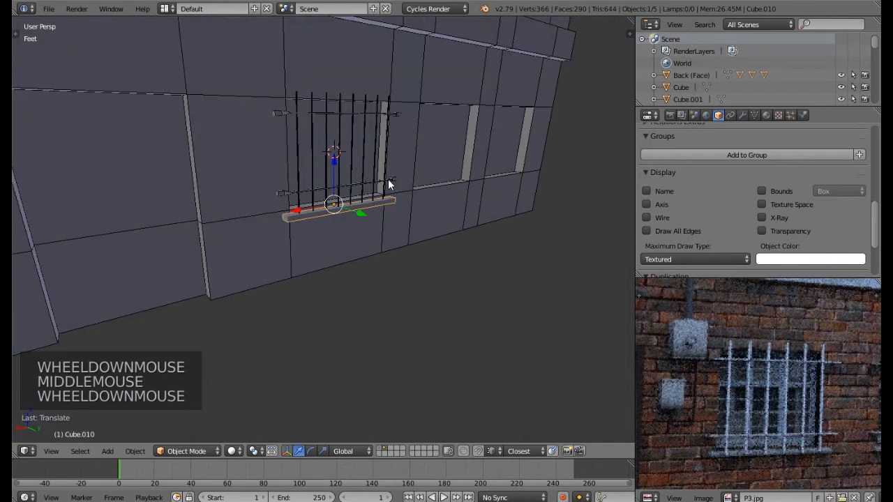
shift+right_click(388, 179)
shift+right_click(385, 158)
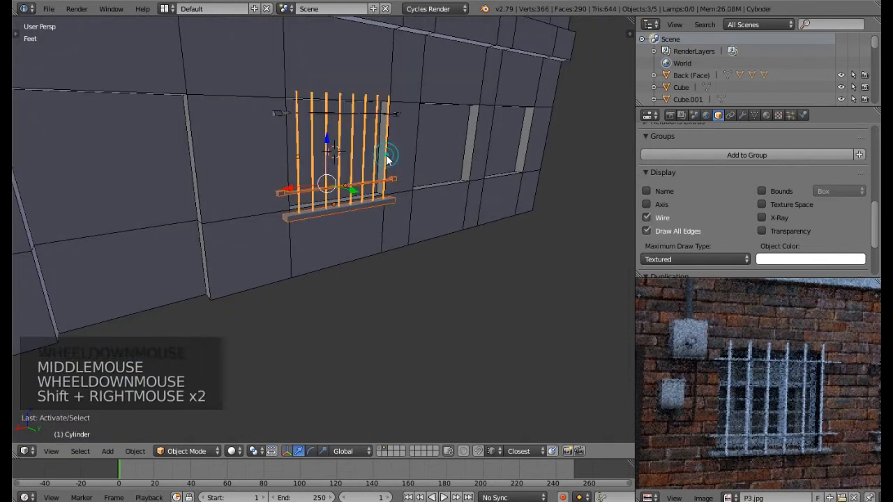
shift+right_click(396, 112)
middle_drag(434, 172, 399, 210)
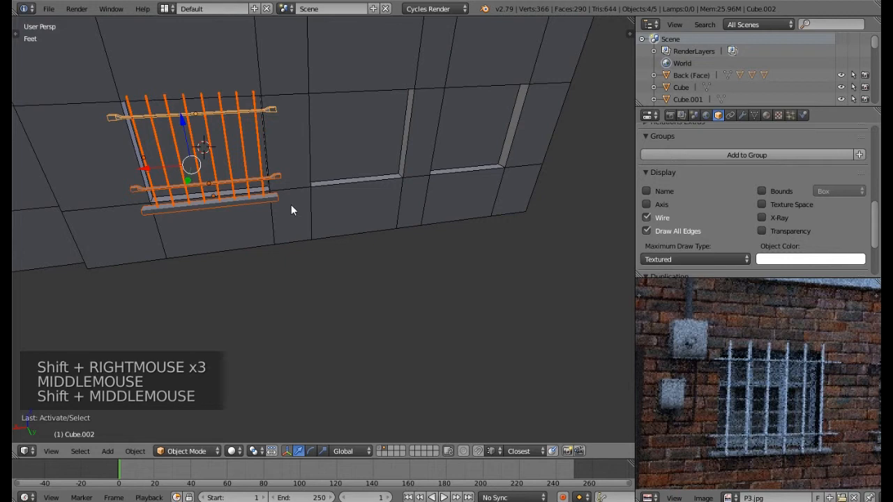
key(shift+d)
key(shift+d)
click(309, 177)
Duplicate the barred set again, moving it about 8.4 ft along X to the end ground-floor window.
key(shift+d)
key(x)
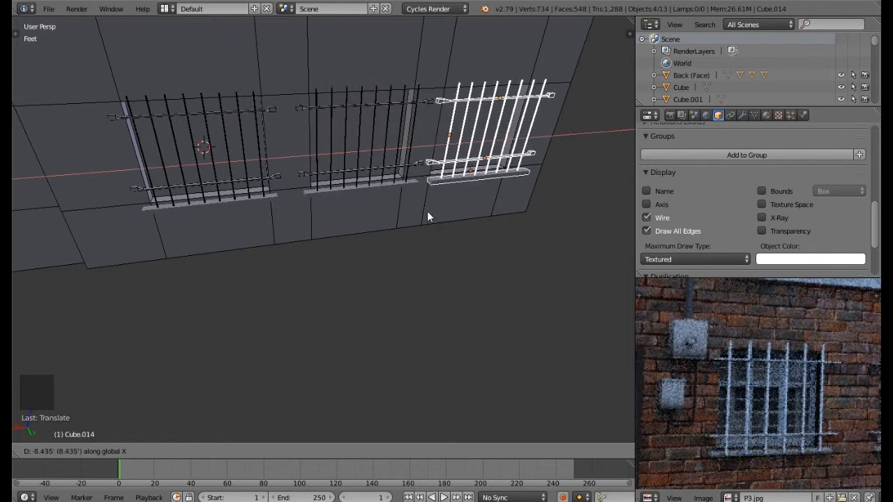
click(425, 216)
middle_drag(425, 216, 427, 193)
scroll(458, 193, up, 2)
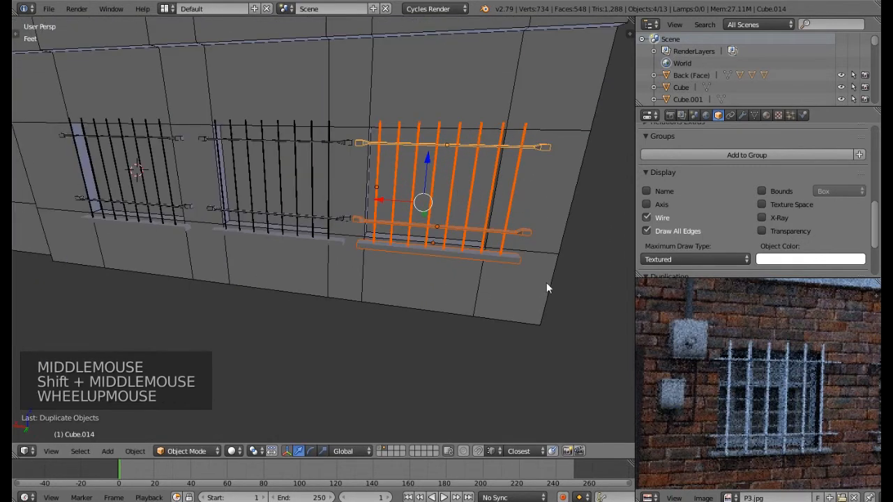
Narrow the end window's barred set along X to about 0.84 and shift it along X to fit the opening.
key(s)
key(x)
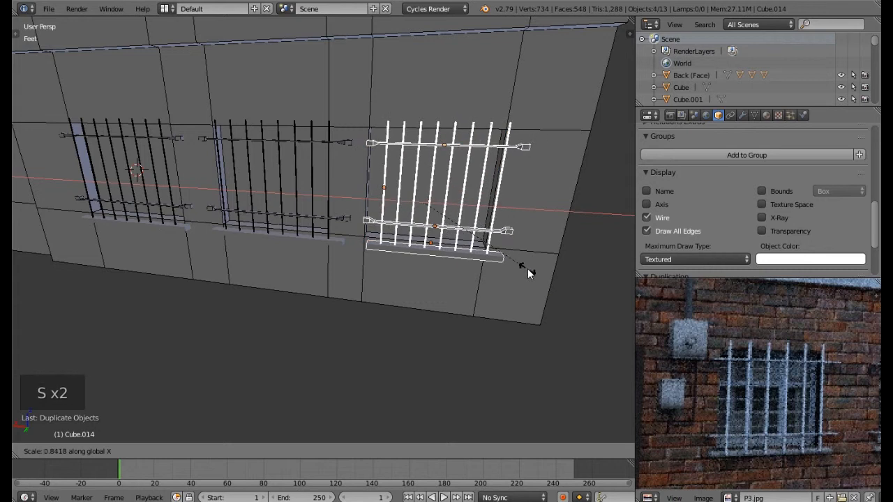
click(527, 269)
drag(385, 202, 375, 203)
Select the middle window's bars, crossbars and sill, then narrow and shift them along X to fit the opening.
middle_drag(312, 202, 336, 187)
right_click(341, 150)
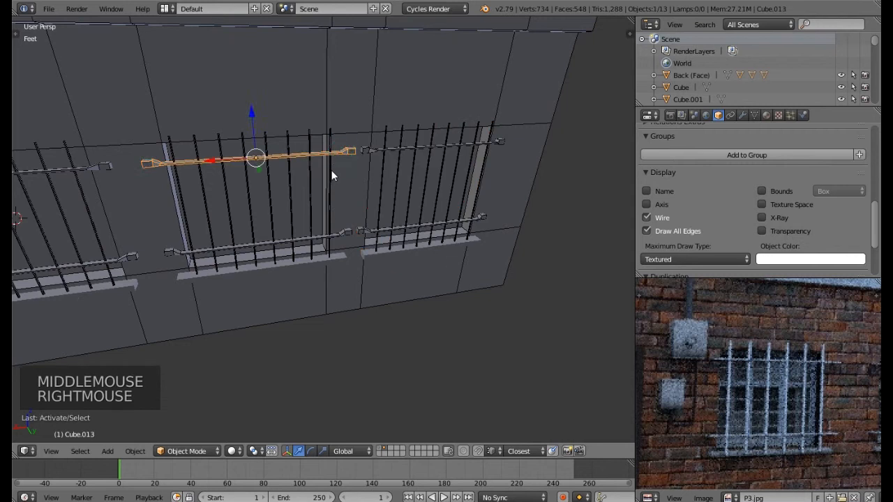
shift+right_click(331, 170)
shift+right_click(341, 233)
shift+right_click(340, 256)
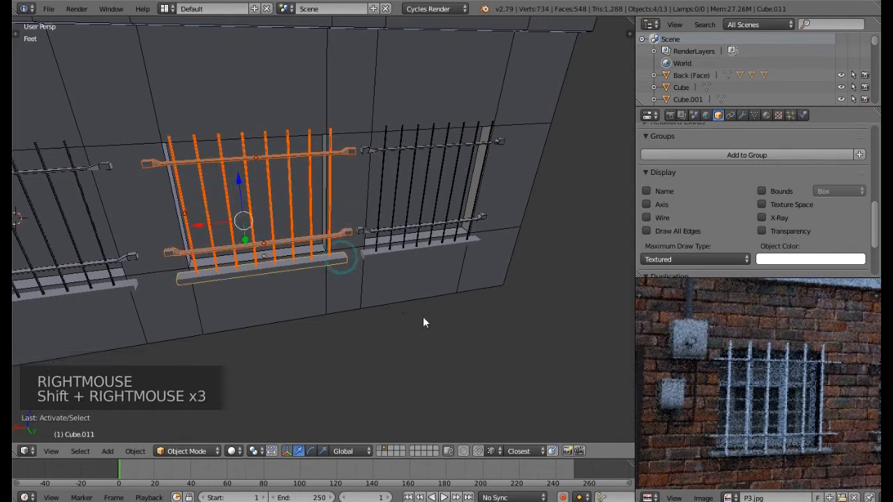
key(s)
key(x)
click(408, 308)
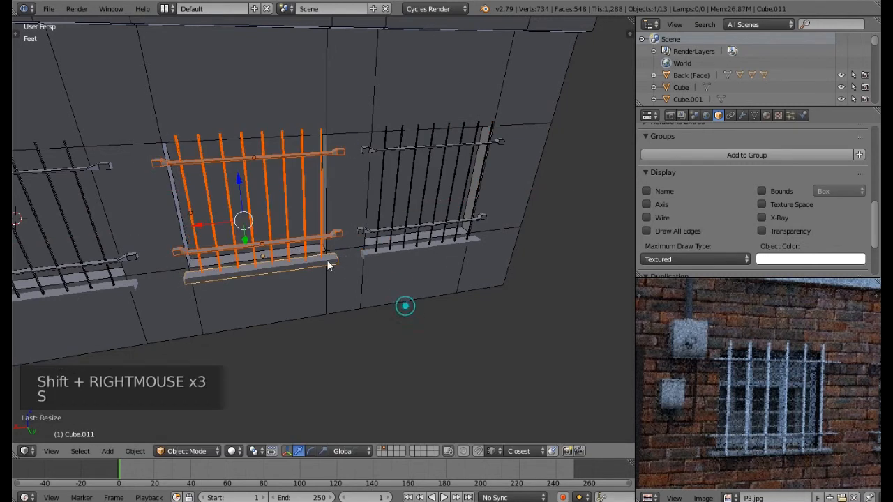
click(214, 221)
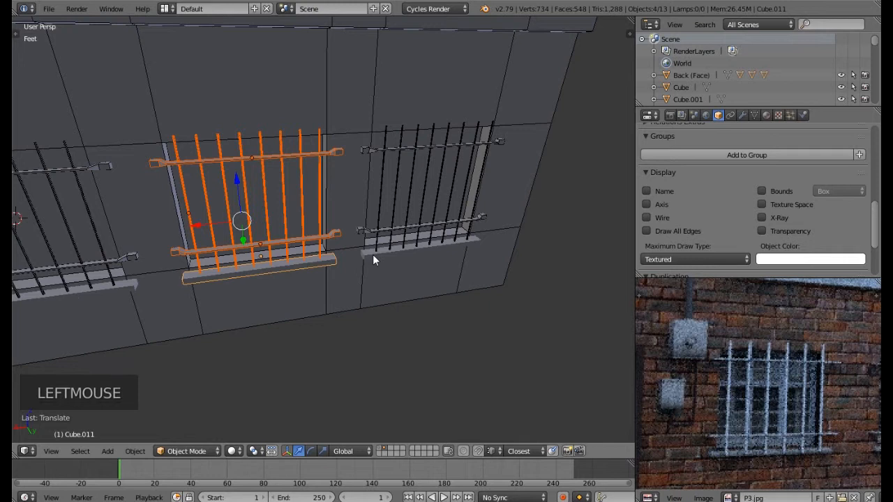
Duplicate the end ground-floor window's sill and raise the copy along Z beneath the upper window above it.
scroll(372, 254, down, 2)
shift+middle_drag(363, 213, 435, 298)
middle_drag(803, 308, 732, 368)
scroll(720, 430, down, 1)
scroll(721, 425, down, 2)
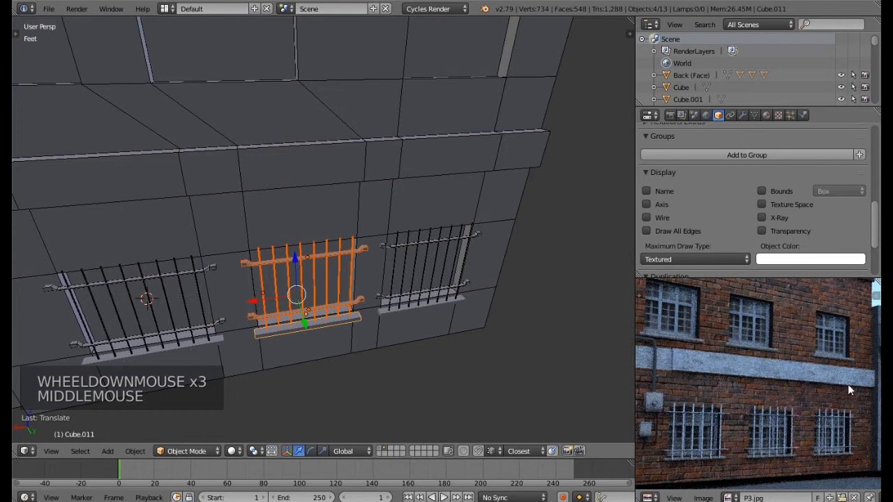
right_click(417, 308)
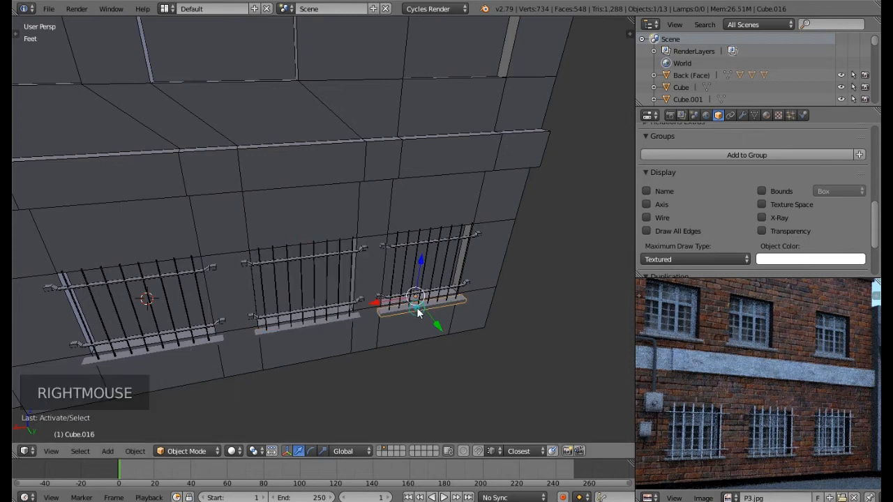
key(shift+s)
click(427, 329)
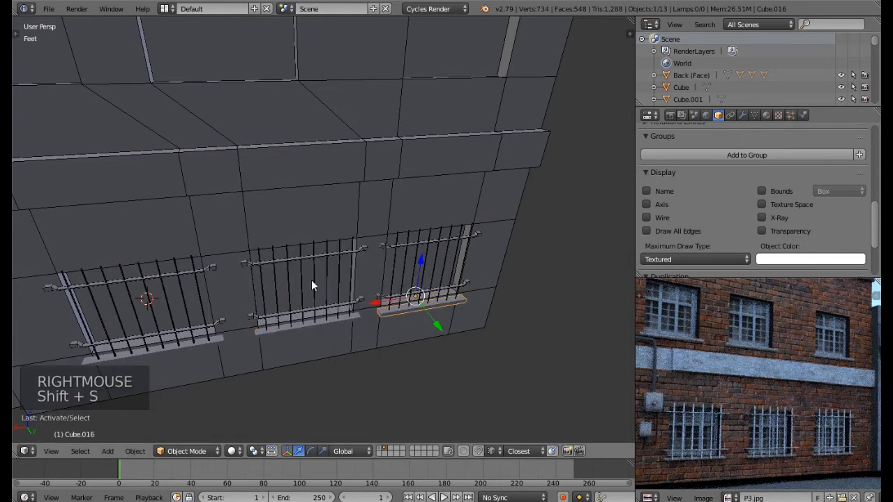
key(shift+d)
key(Escape)
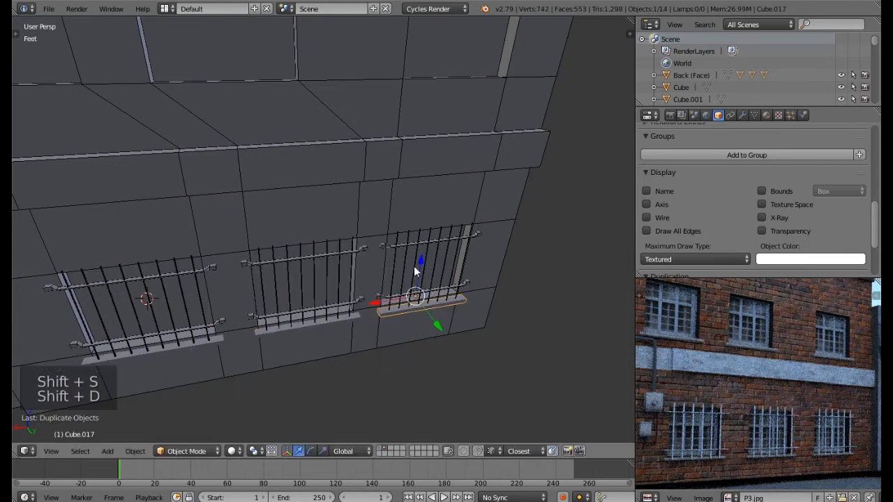
drag(418, 264, 453, 81)
Duplicate the upper sill about 10.9 ft along X to the adjacent upper window and widen it along X by about 1.11.
scroll(403, 189, down, 2)
shift+middle_drag(403, 189, 461, 211)
key(shift+d)
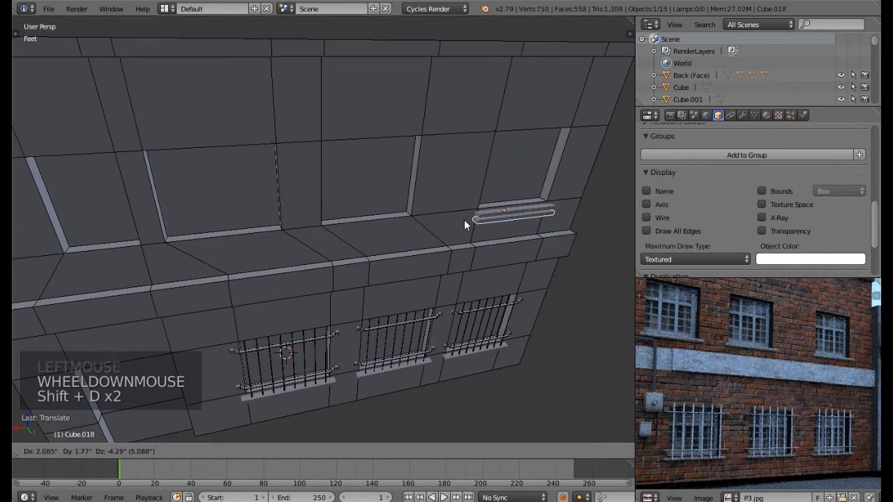
key(x)
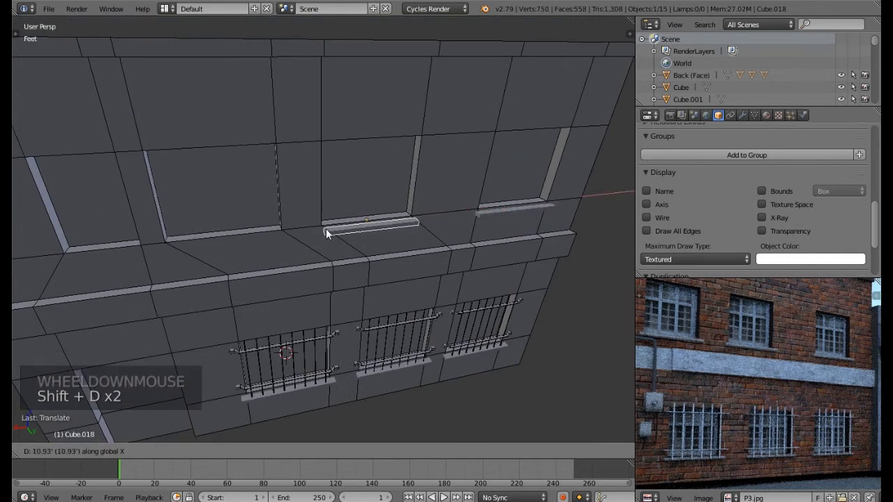
click(324, 229)
key(s)
key(x)
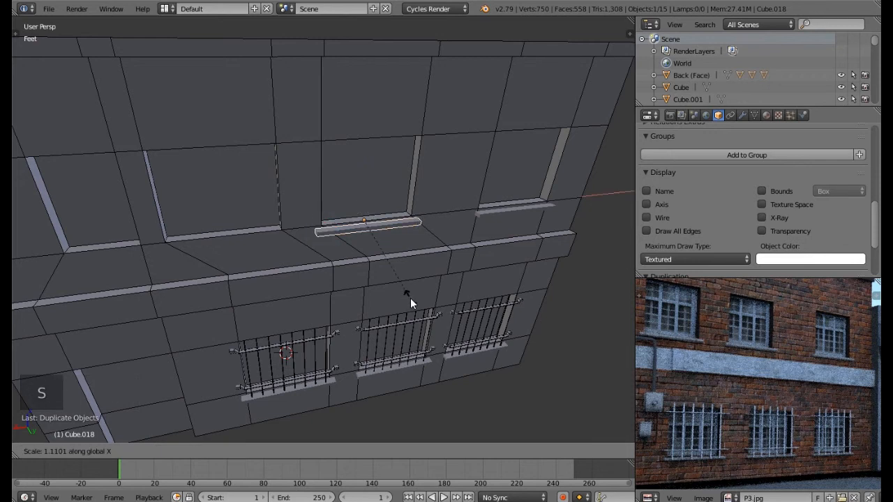
click(410, 298)
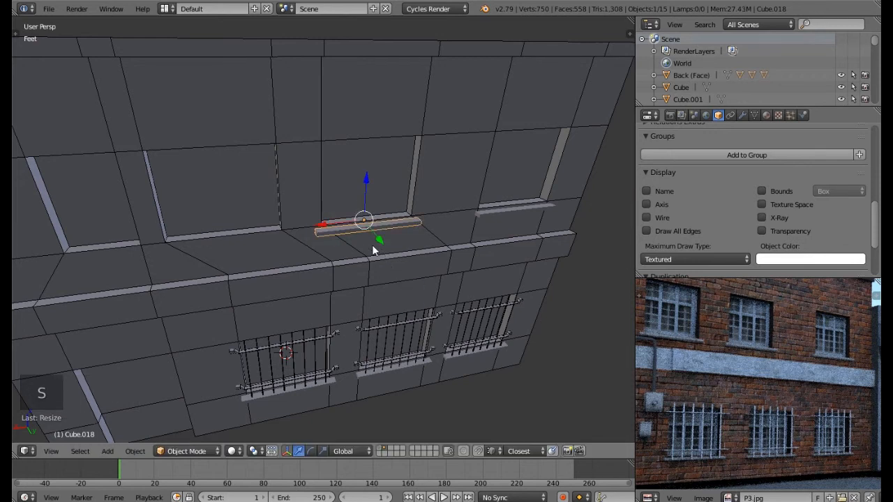
Duplicate the widened sill along X to the third upper window from the end.
key(shift+d)
key(x)
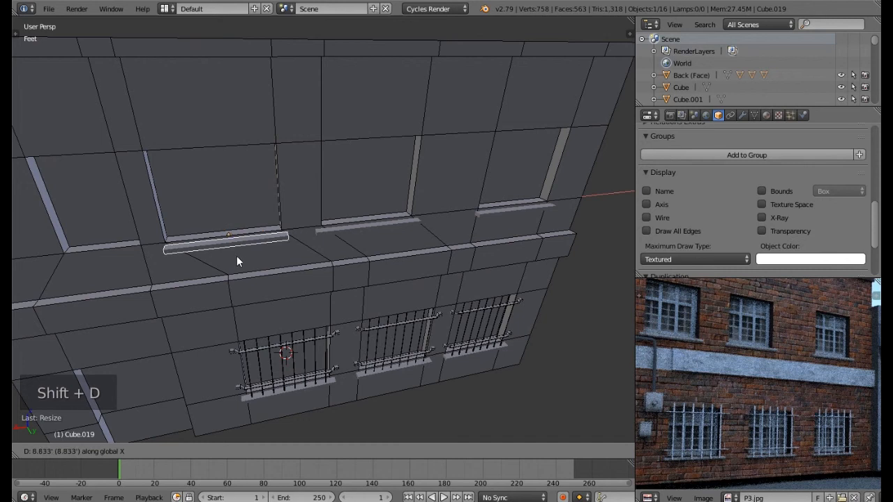
click(236, 257)
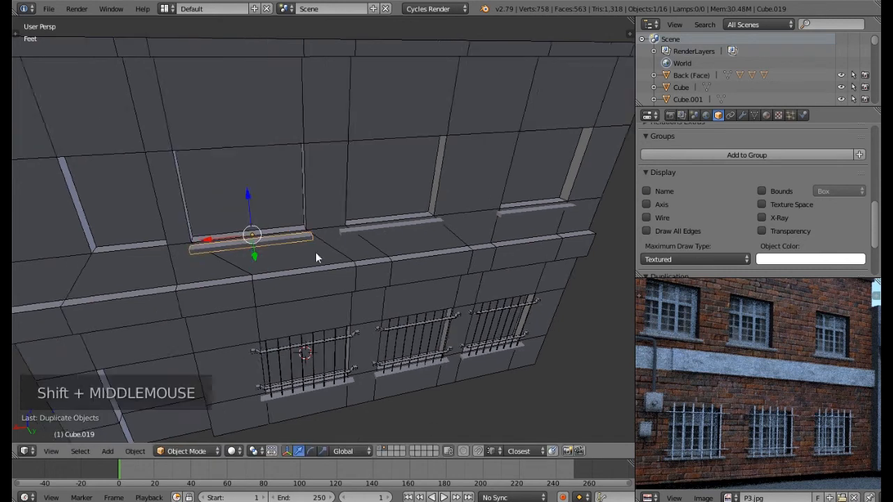
Duplicate the sill along X to the last narrow upper window and shrink it along X to about 0.62, fitting its position.
shift+middle_drag(253, 253, 385, 246)
shift+middle_drag(534, 261, 502, 267)
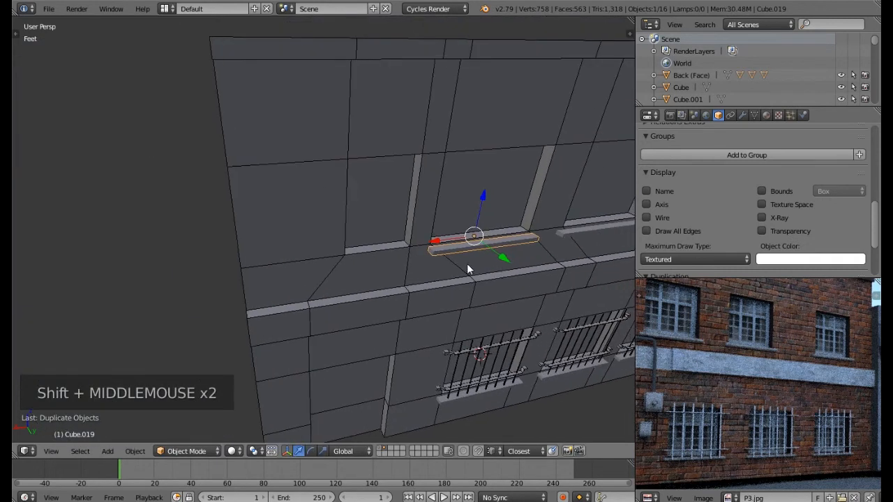
key(shift+d)
right_click(466, 263)
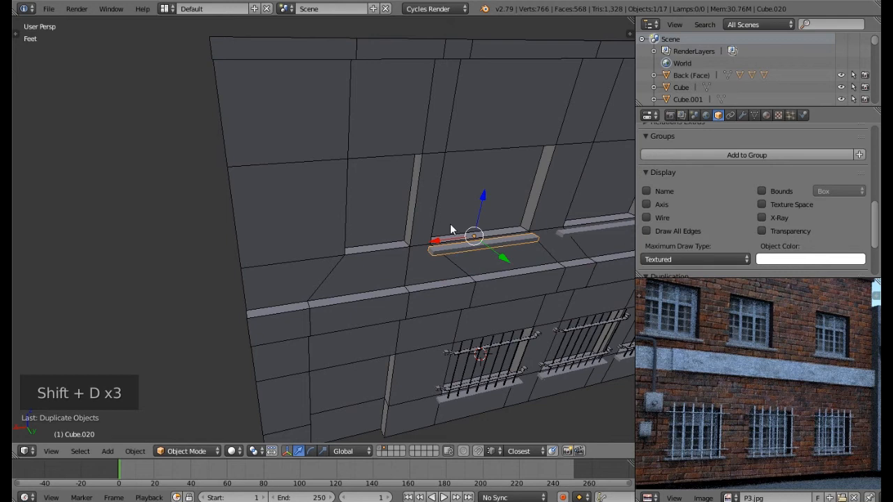
drag(442, 240, 339, 264)
key(s)
key(s)
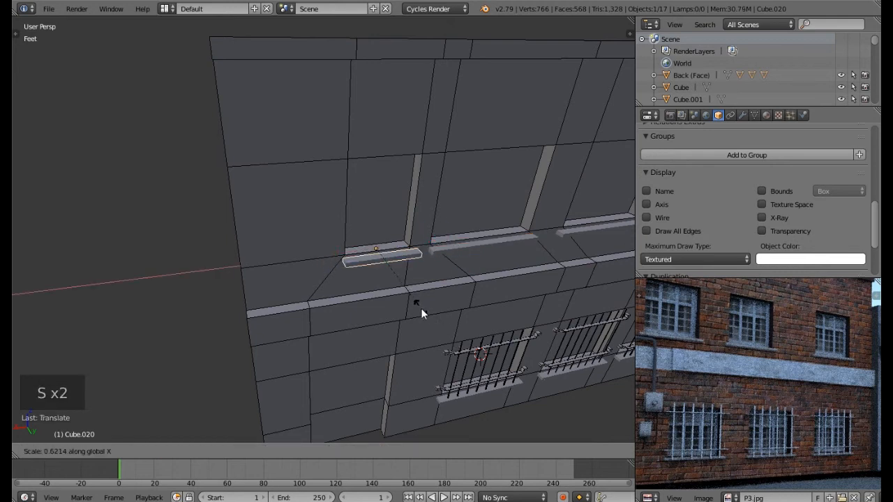
click(422, 311)
drag(340, 254, 336, 256)
Review the whole building model and examine the door area in the reference photo.
scroll(492, 263, down, 2)
shift+middle_drag(492, 264, 428, 228)
scroll(383, 202, down, 2)
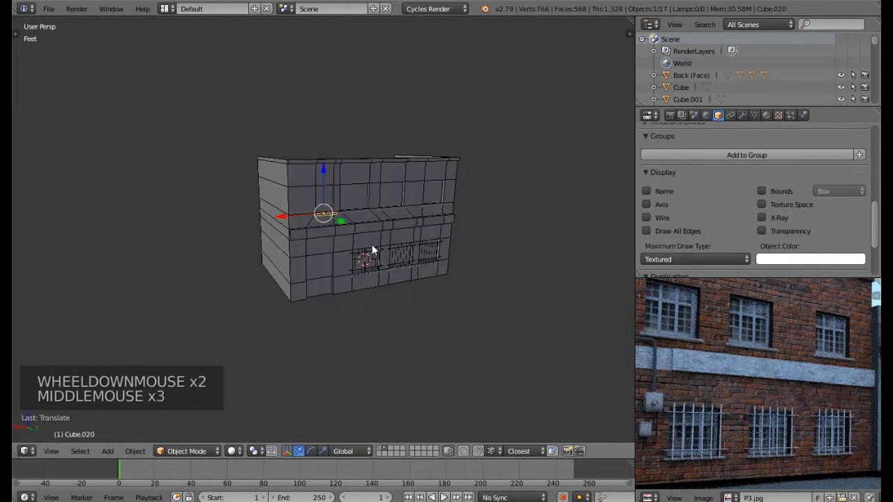
scroll(304, 274, up, 4)
middle_drag(721, 393, 725, 328)
middle_drag(718, 411, 740, 359)
scroll(732, 363, up, 2)
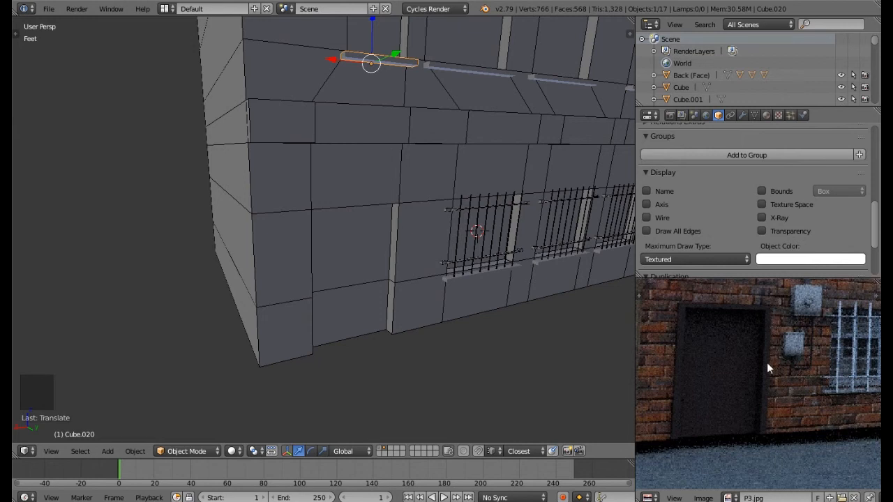
In the building mesh, select the five inner faces lining the door recess: both sides and the top.
middle_drag(456, 308, 416, 283)
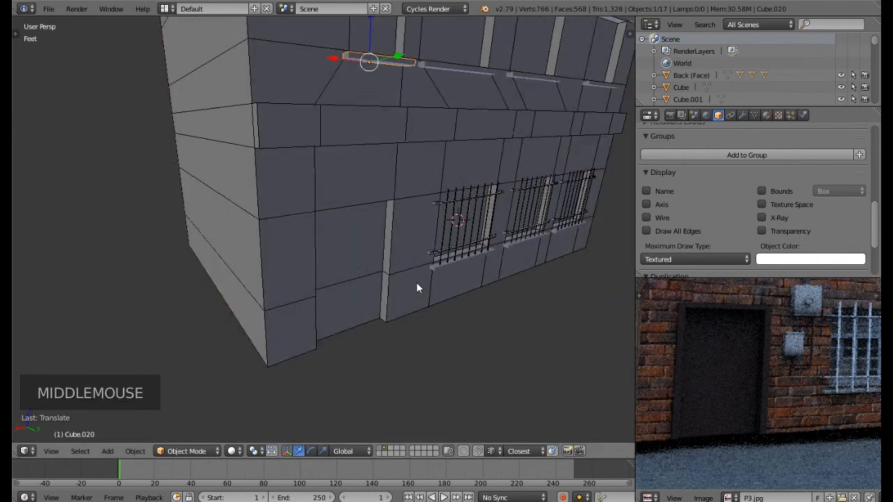
right_click(384, 279)
key(Tab)
scroll(385, 316, up, 2)
right_click(385, 317)
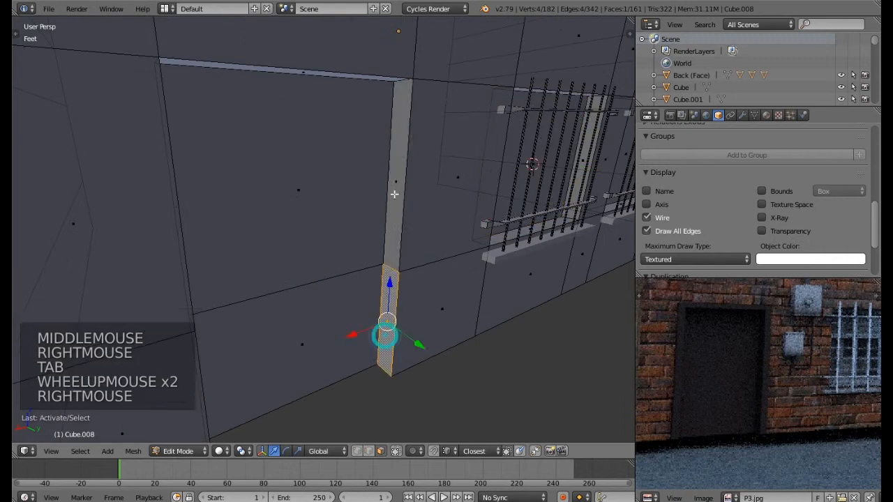
shift+right_click(392, 168)
middle_drag(393, 168, 296, 104)
shift+right_click(295, 104)
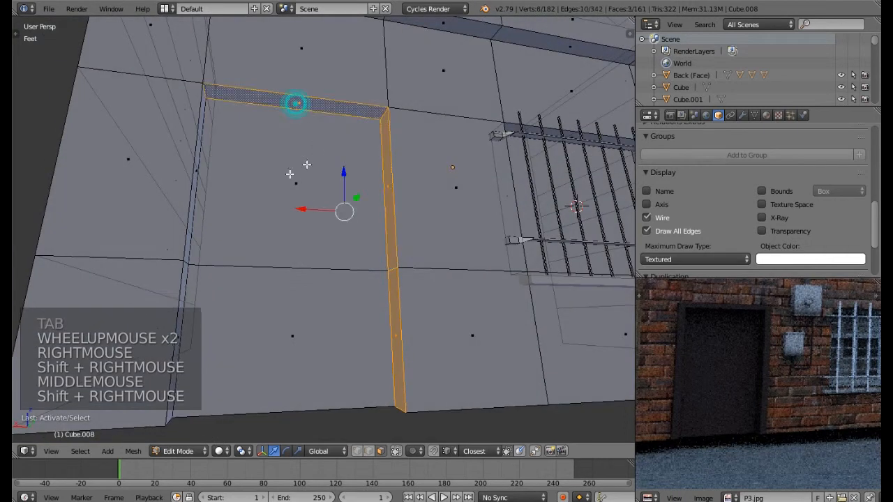
middle_drag(314, 150, 230, 221)
shift+right_click(249, 161)
shift+right_click(257, 266)
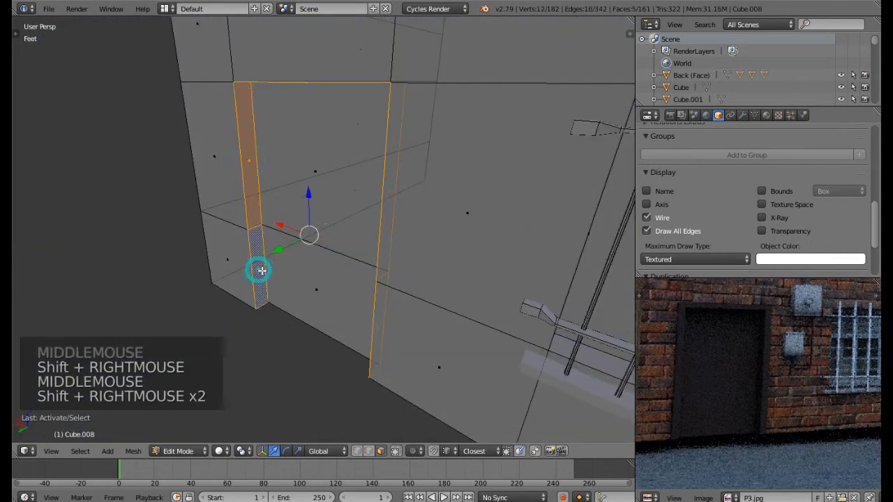
Duplicate the door recess faces in place, then extrude them and scale inward to about 0.95 to form a frame.
middle_drag(259, 269, 361, 293)
right_click(342, 305)
drag(323, 259, 345, 279)
right_click(344, 279)
middle_drag(347, 274, 331, 255)
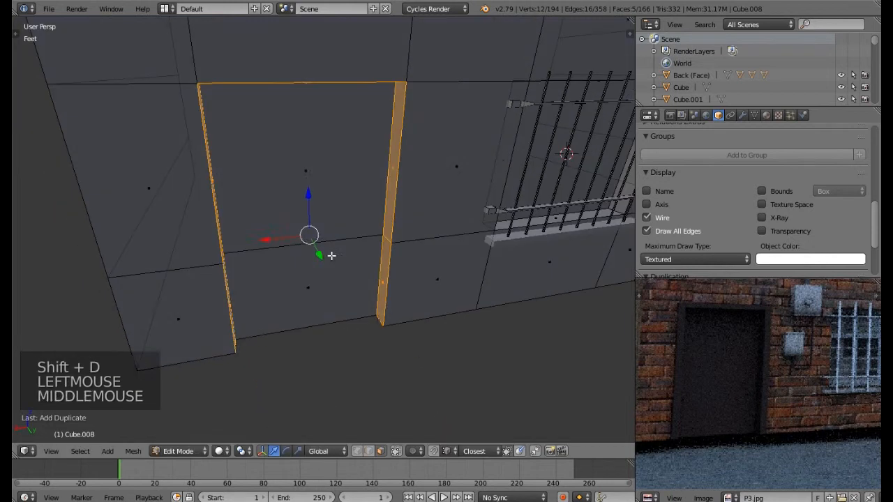
key(e)
key(s)
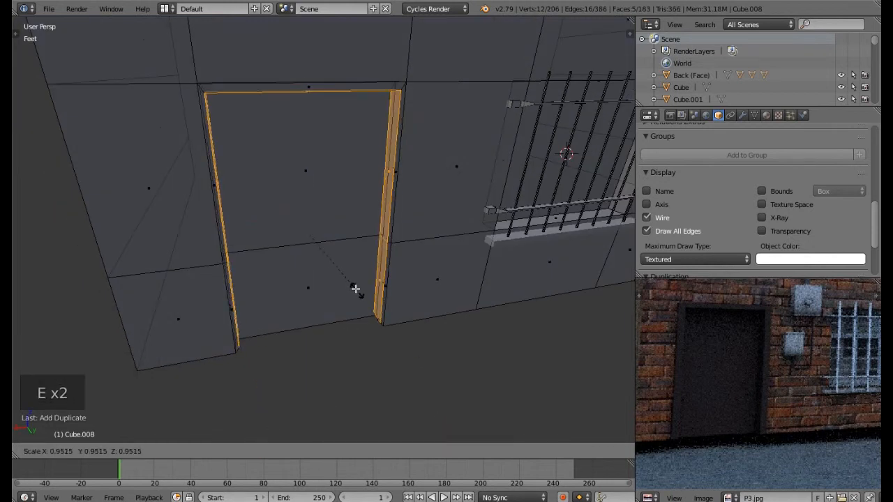
right_click(355, 289)
middle_drag(343, 259, 311, 104)
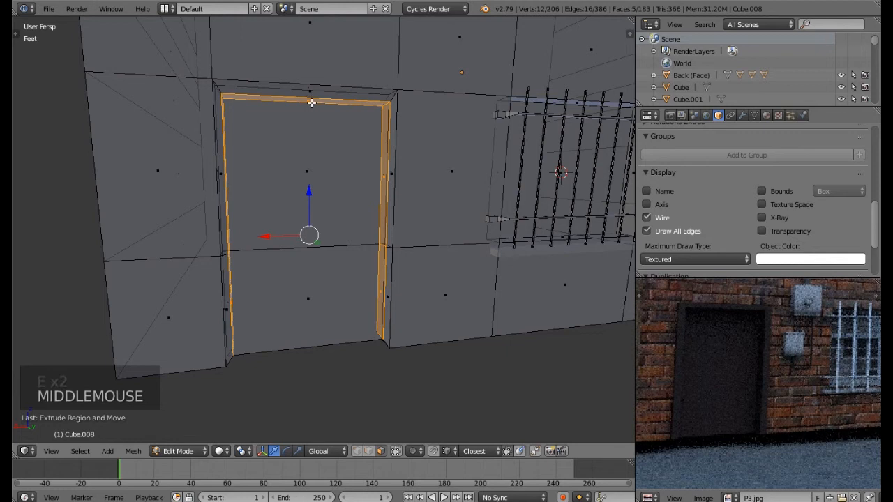
Thicken both side jambs of the door frame by moving their inner faces inward along X, the corner-side one by about 907 thou.
right_click(307, 101)
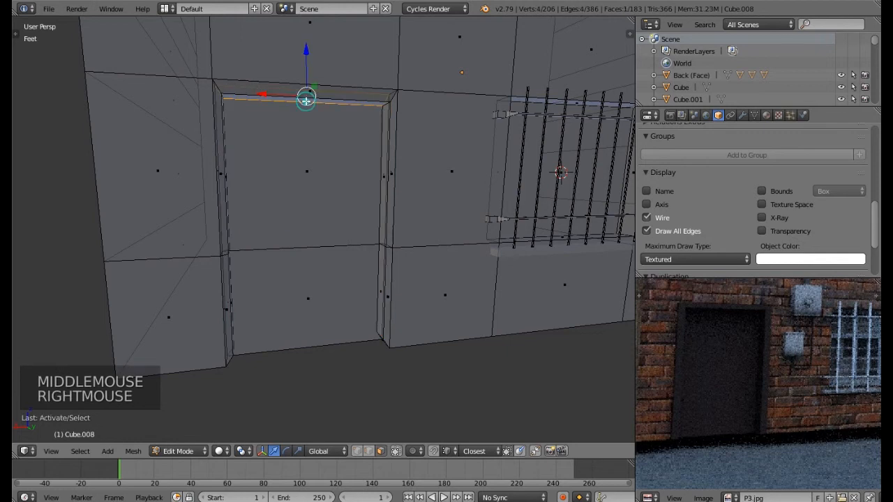
right_click(233, 182)
shift+right_click(242, 296)
drag(187, 245, 188, 245)
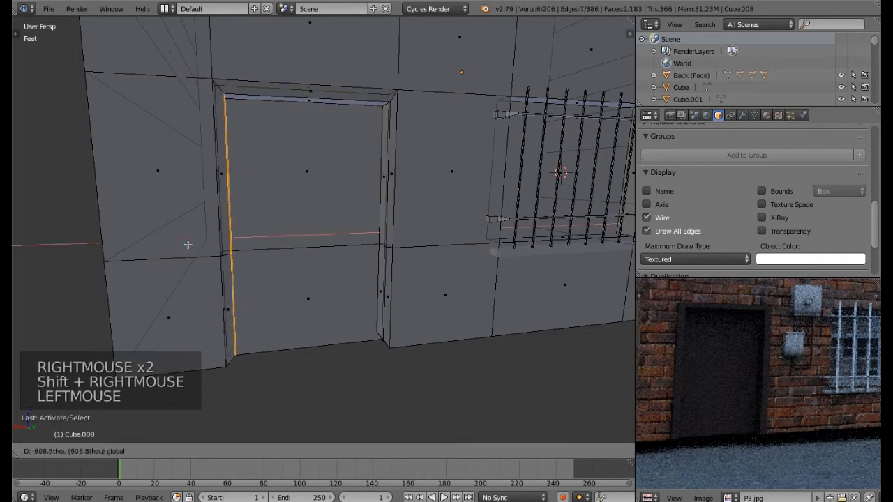
right_click(375, 300)
shift+right_click(374, 185)
drag(356, 231, 351, 237)
Enable vertex snapping and lower the window-side jamb's bottom inner edge along Z to the base of the wall.
scroll(379, 355, up, 1)
mouse_move(378, 356)
middle_down()
mouse_move(403, 357)
mouse_move(383, 342)
middle_up()
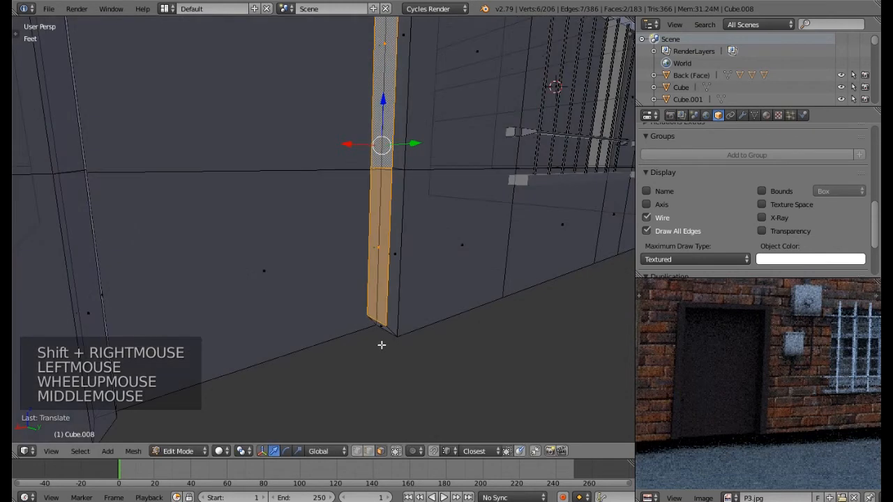
scroll(387, 346, up, 1)
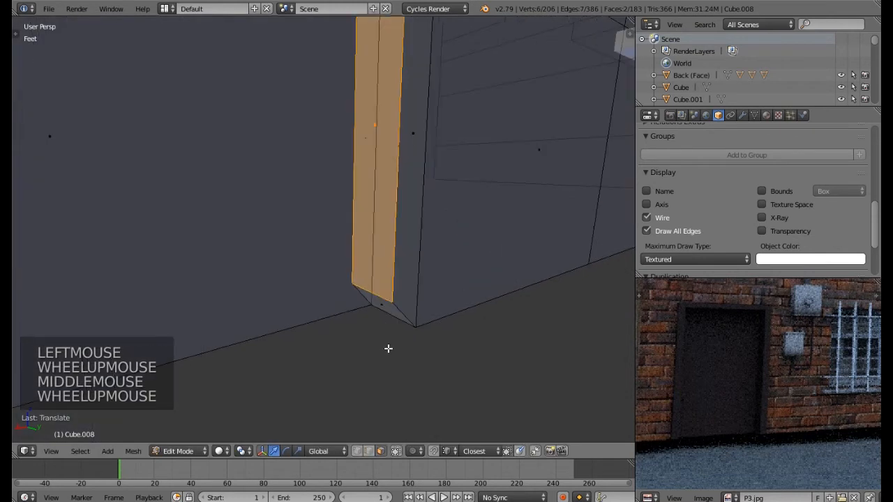
click(434, 450)
click(450, 450)
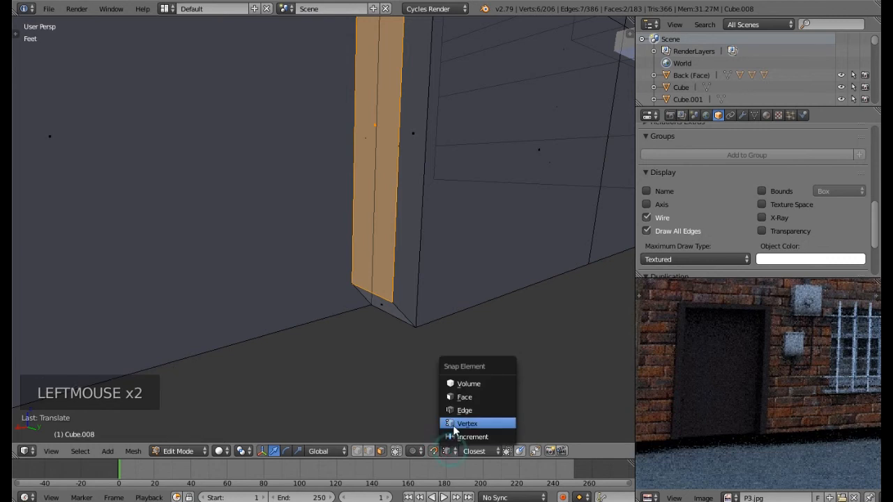
click(453, 426)
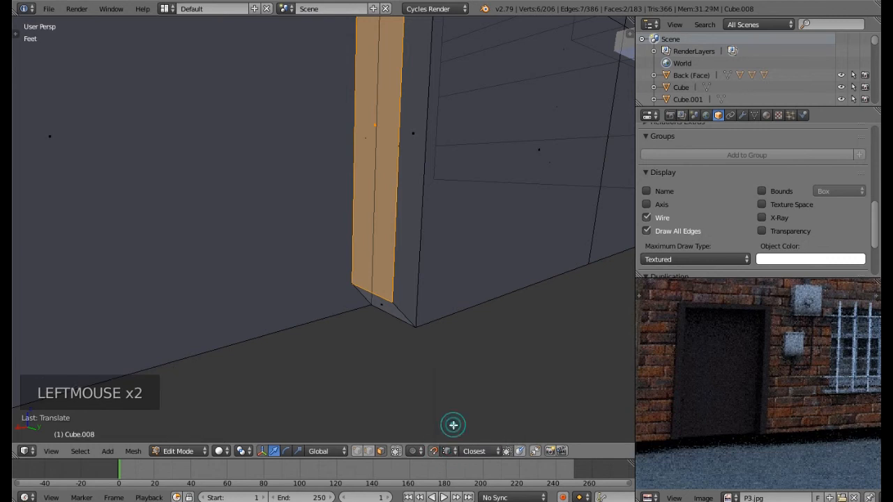
click(369, 451)
right_click(381, 297)
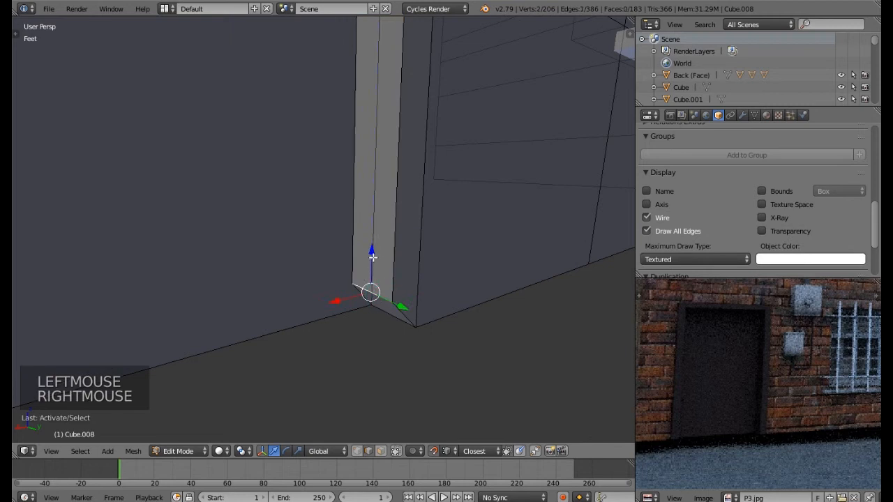
drag(372, 252, 416, 327)
Lower the corner-side jamb's bottom inner edge along Z, snapping it to the base of the wall.
scroll(307, 343, down, 2)
middle_drag(307, 343, 269, 360)
scroll(267, 342, up, 2)
right_click(276, 264)
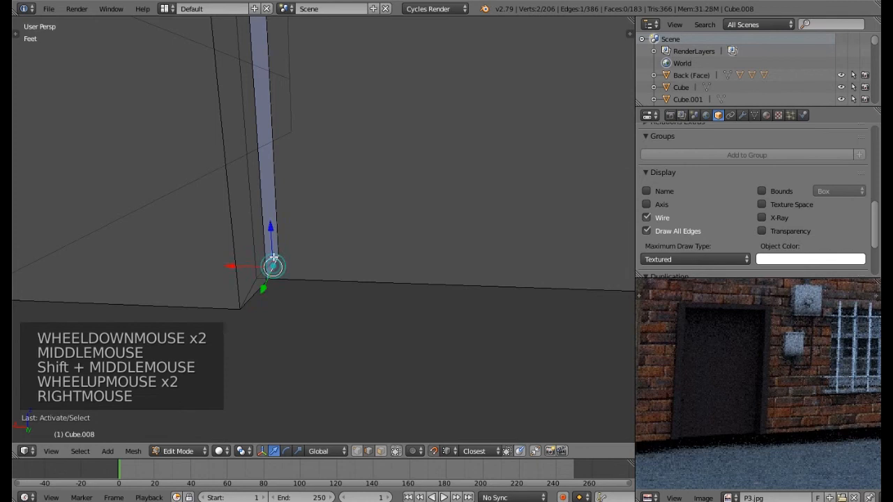
drag(270, 228, 235, 314)
scroll(250, 305, down, 2)
key(Tab)
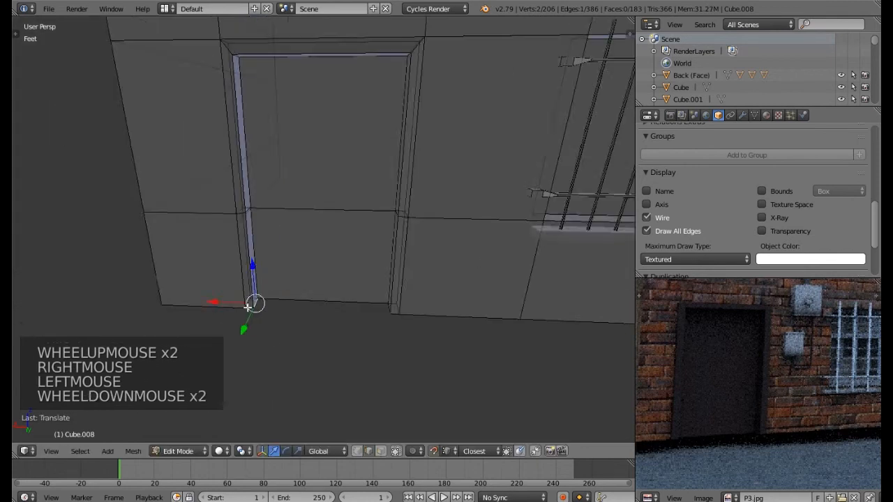
Separate the linked door frame geometry from the building into its own object and select that object.
scroll(277, 291, down, 2)
key(Tab)
scroll(284, 246, up, 2)
key(a)
key(a)
key(a)
key(a)
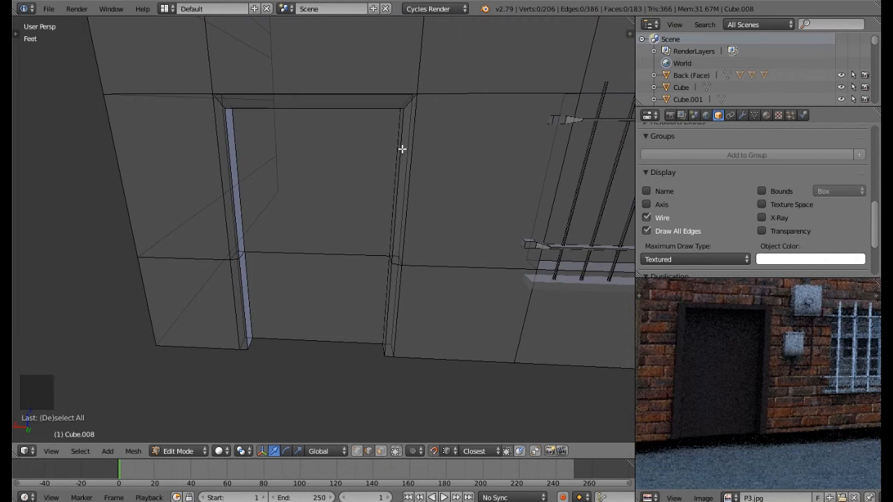
key(l)
middle_drag(378, 167, 446, 187)
key(p)
click(416, 189)
key(Tab)
right_click(385, 180)
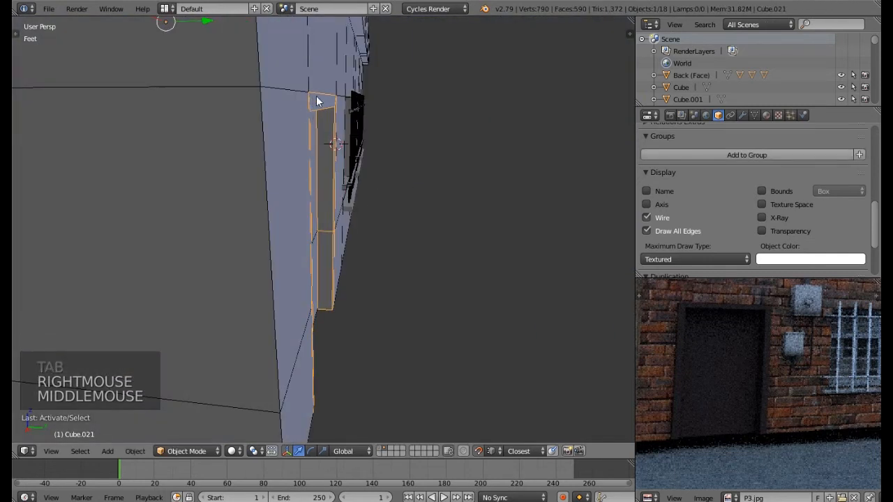
Deepen the whole door frame by scaling it along Y to about 1.3, and nudge it slightly out from the wall.
middle_drag(343, 120, 356, 228)
key(Tab)
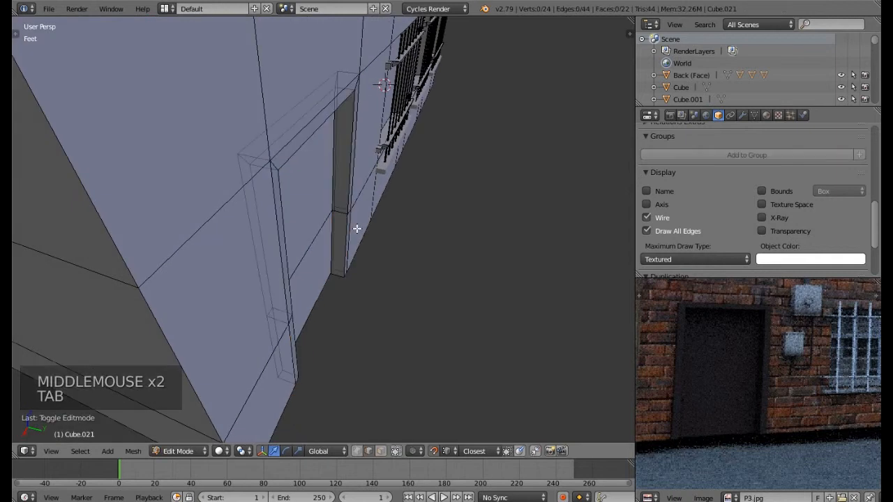
key(a)
key(a)
key(s)
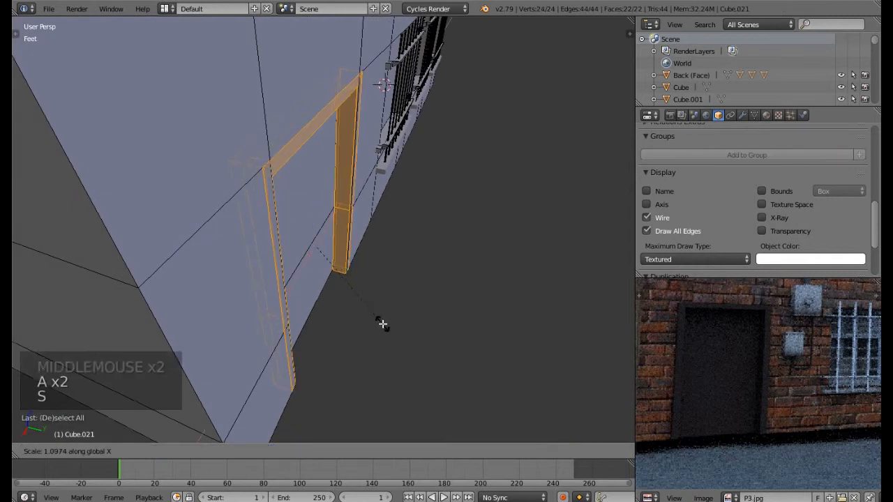
key(s)
key(y)
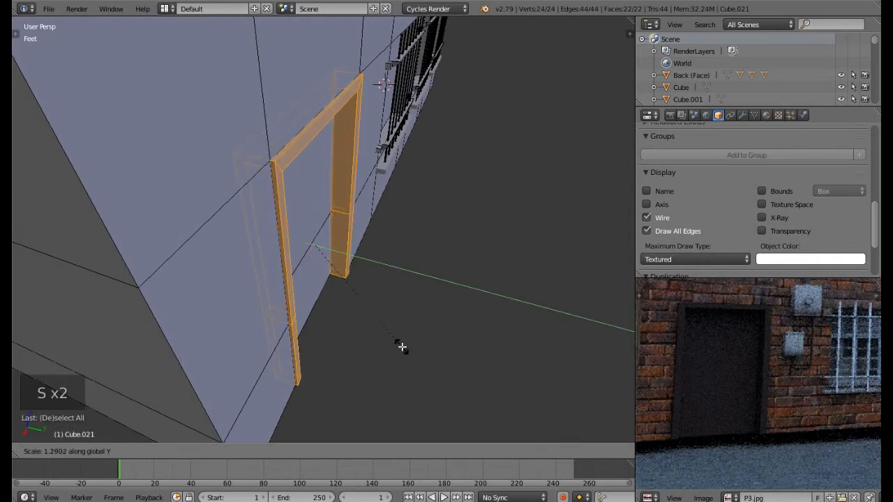
click(407, 352)
drag(355, 256, 356, 255)
key(Tab)
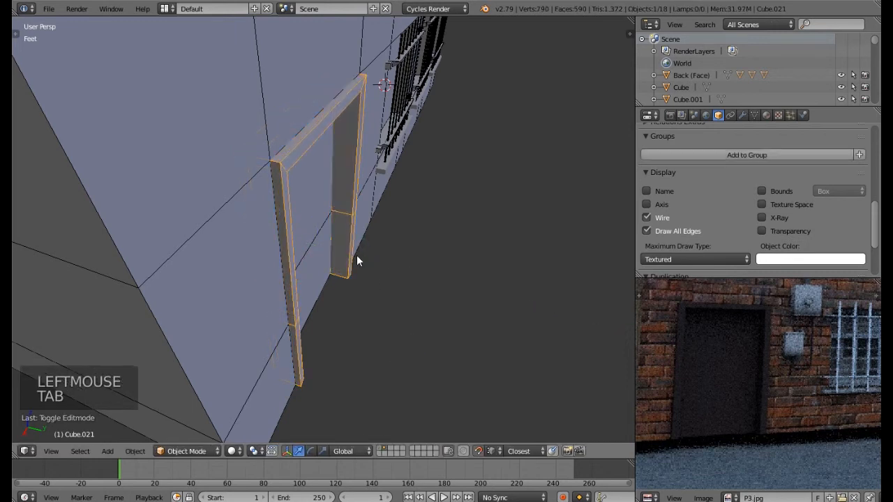
Review the whole building, then examine the electrical boxes and pipe run beside the door in the reference photo.
scroll(356, 255, down, 3)
middle_drag(390, 255, 452, 215)
key(a)
scroll(388, 242, down, 2)
middle_drag(812, 322, 760, 400)
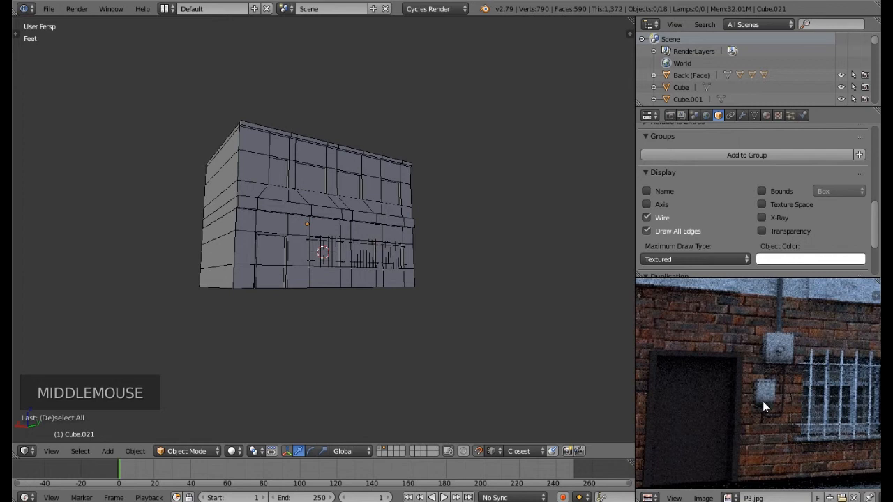
middle_drag(756, 368, 688, 343)
scroll(765, 367, down, 2)
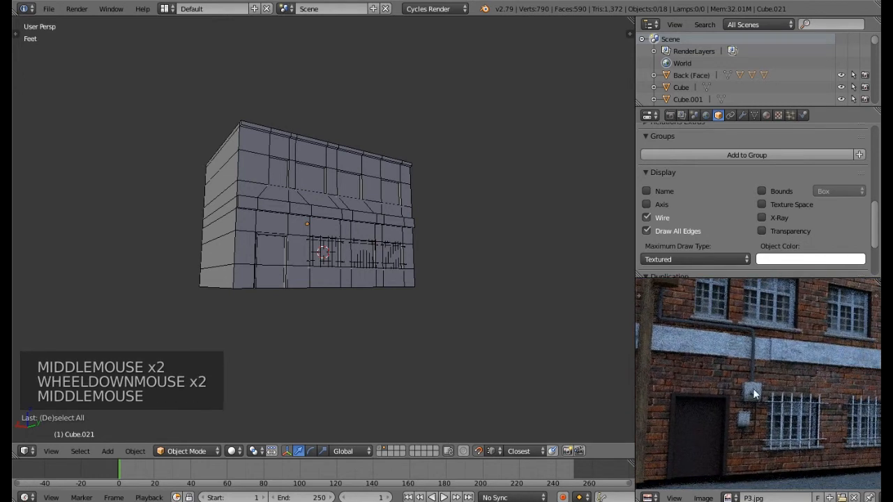
scroll(747, 409, up, 2)
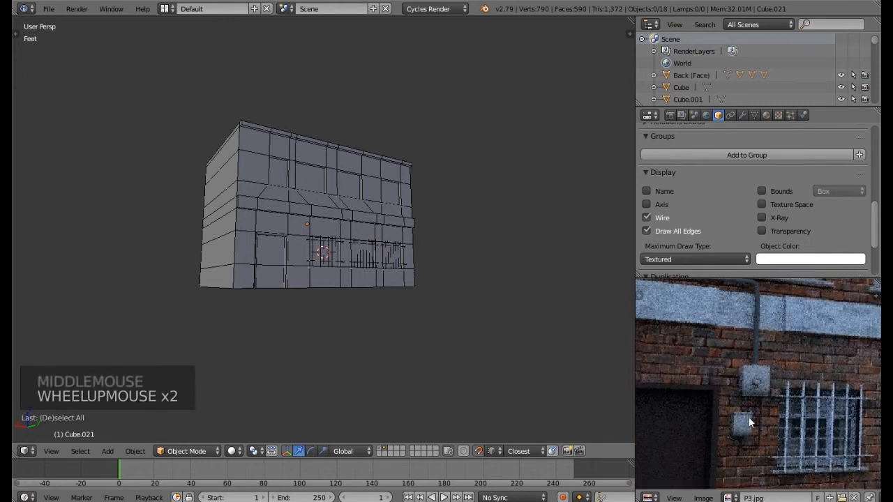
scroll(762, 380, down, 1)
middle_drag(735, 361, 752, 372)
middle_drag(717, 322, 719, 370)
middle_drag(693, 322, 693, 363)
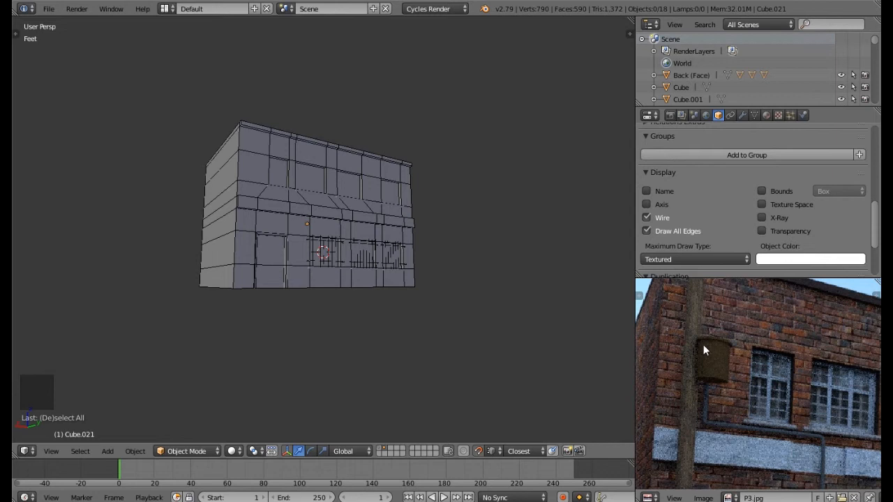
middle_drag(759, 410, 711, 342)
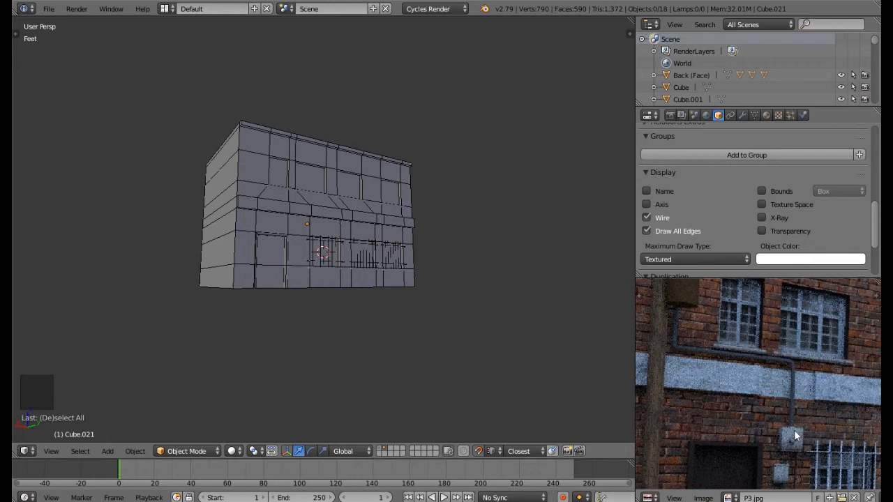
middle_drag(793, 429, 771, 354)
scroll(785, 440, up, 4)
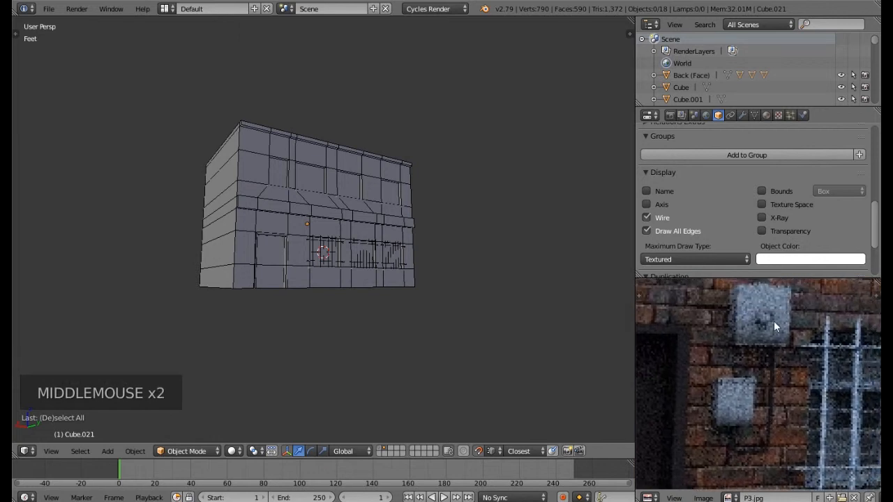
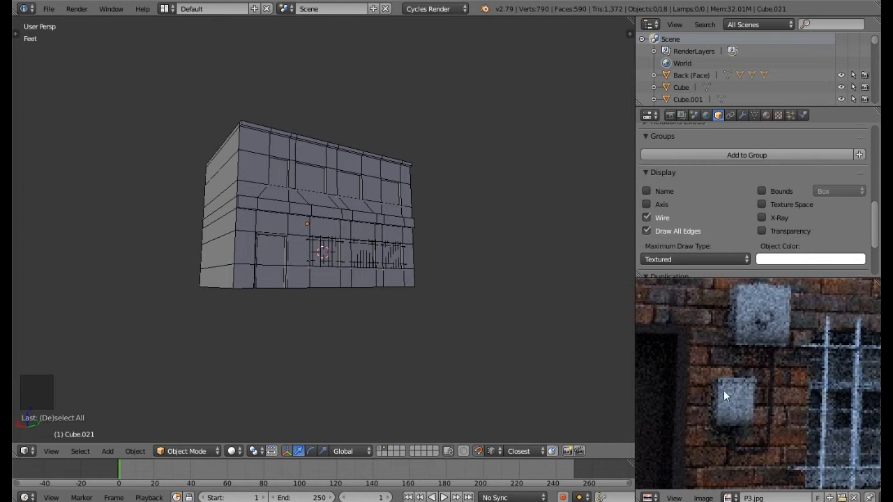
Snap the 3D cursor to the centre of the building's wall face between the door and the first barred window.
scroll(729, 399, down, 4)
middle_drag(249, 174, 247, 216)
scroll(290, 219, up, 2)
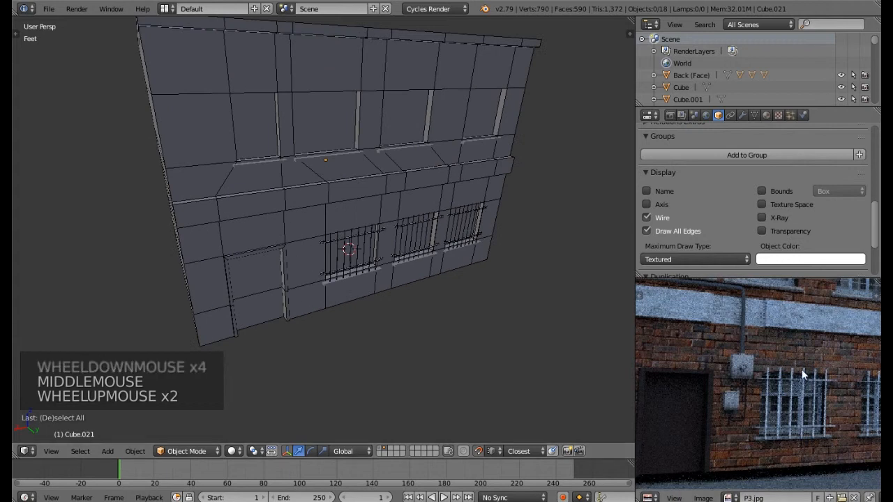
right_click(314, 259)
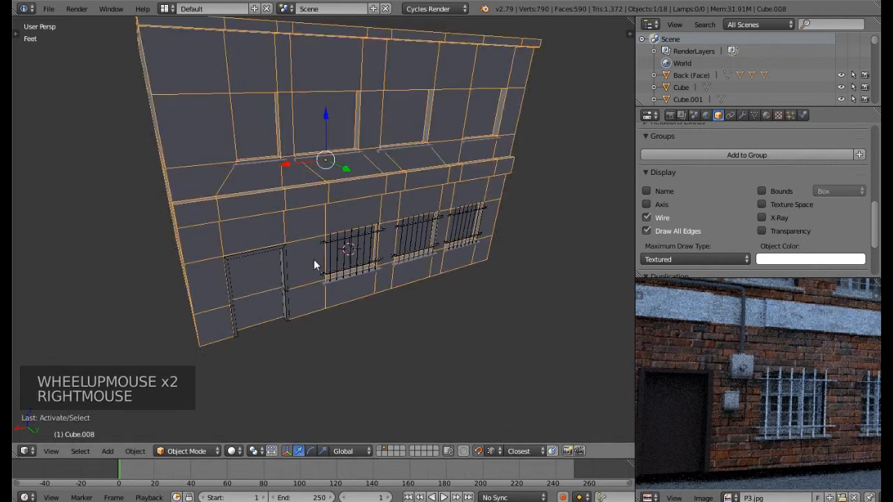
key(Tab)
click(380, 450)
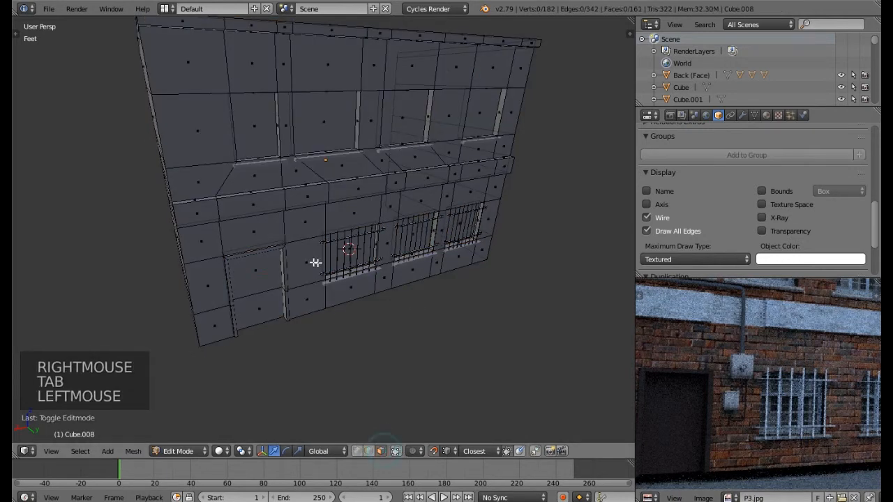
right_click(309, 261)
key(shift+s)
click(309, 261)
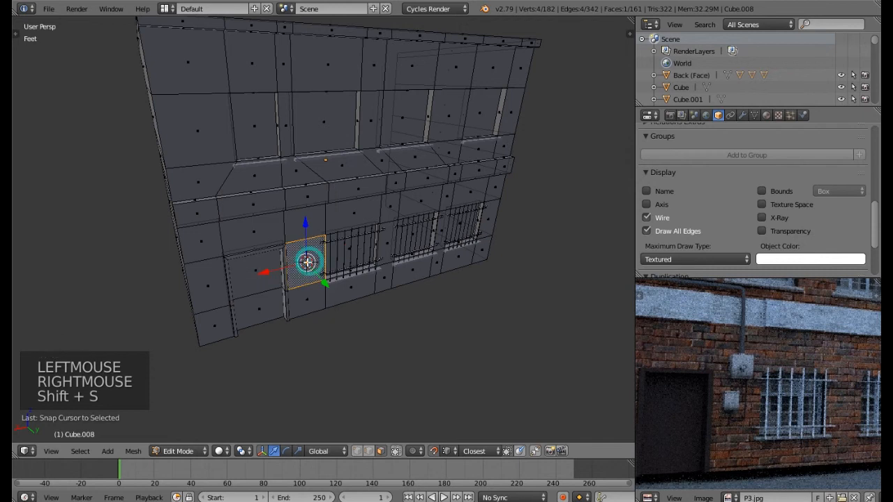
key(Tab)
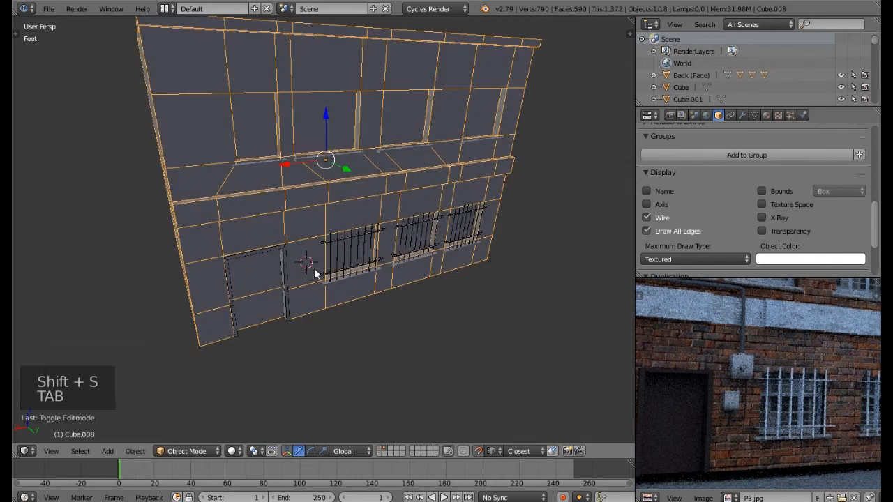
Add a cube at the 3D cursor between the door and first barred window, and scale it down to electrical-box size.
key(shift+a)
mouse_move(306, 271)
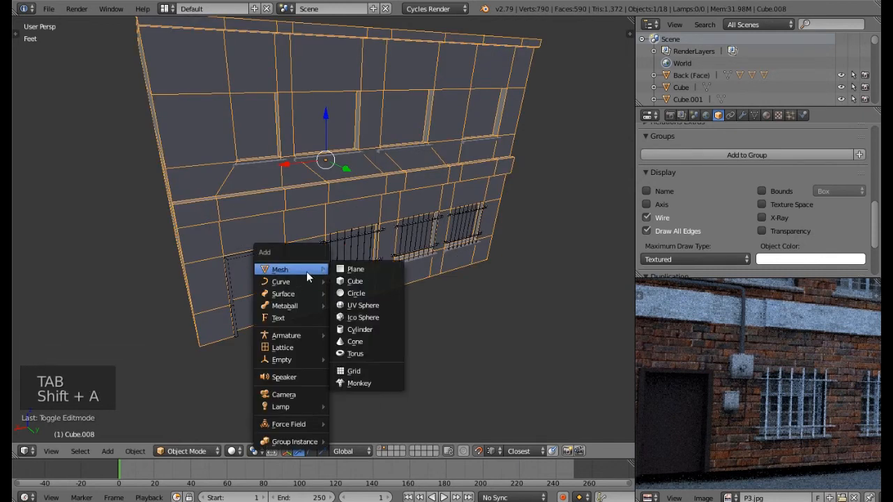
click(370, 280)
key(s)
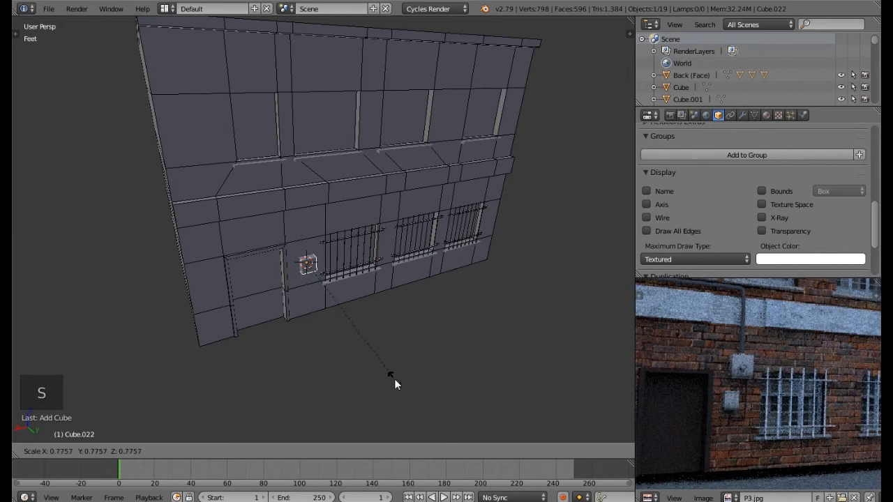
click(398, 378)
Turn off snapping and pull the new cube straight out of the wall so its whole body stands clear.
key(KP_Decimal)
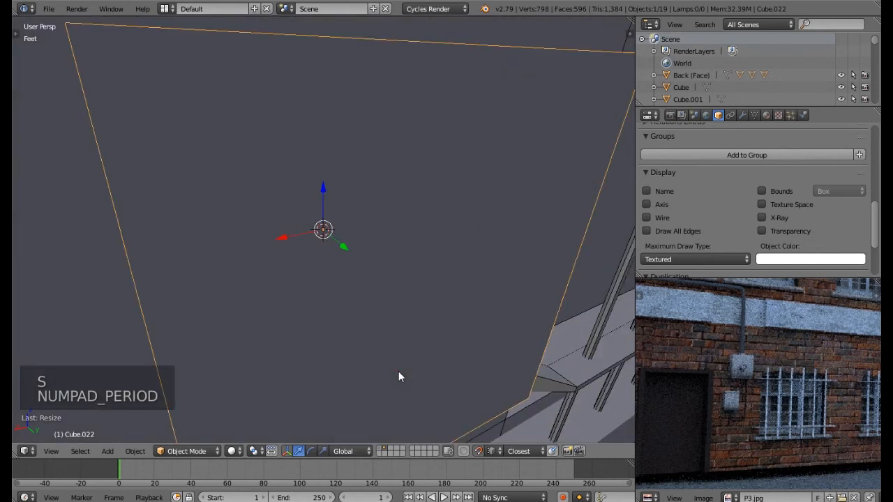
scroll(391, 373, down, 4)
drag(385, 328, 431, 362)
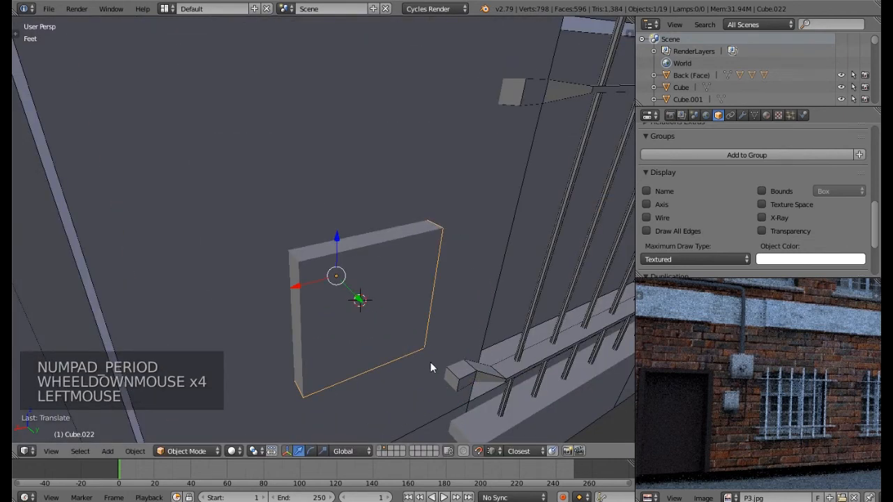
click(480, 451)
scroll(376, 345, down, 1)
middle_drag(375, 344, 377, 303)
drag(375, 302, 476, 342)
scroll(476, 342, down, 1)
shift+middle_drag(480, 380, 486, 379)
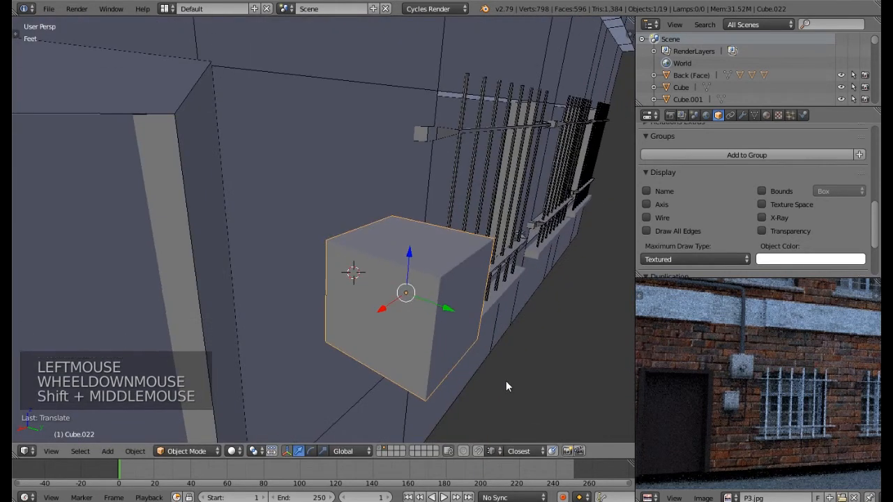
Flatten the cube along Y to about 0.4 to make a shallow wall box.
key(s)
key(y)
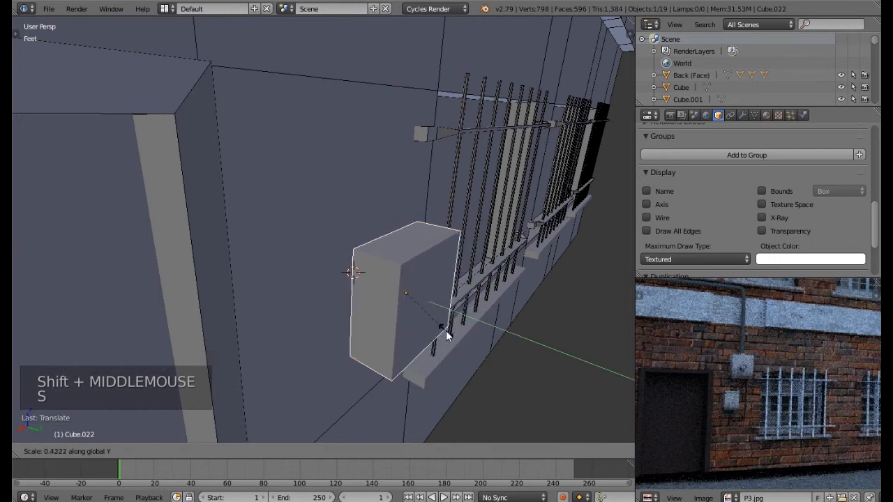
click(451, 344)
middle_drag(472, 345, 444, 364)
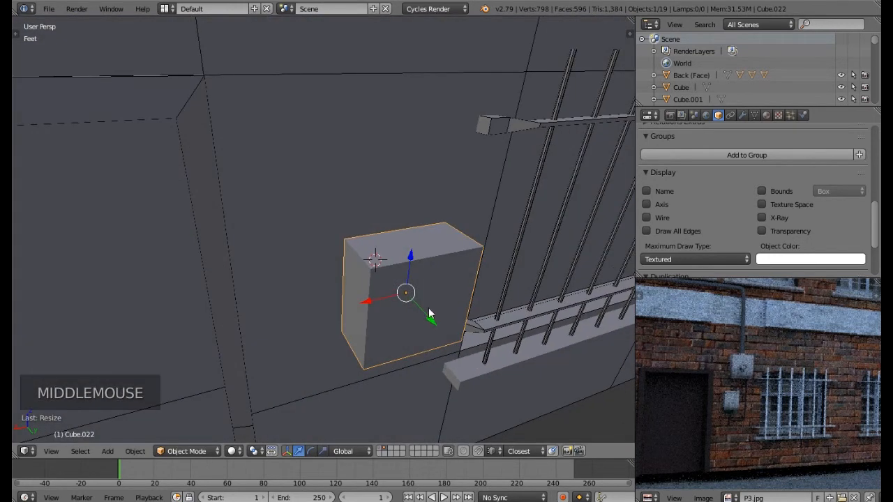
Extrude the wall box's top face slightly upward and scale it outward, adjusting its width along X, to form a flared lip.
key(Tab)
right_click(413, 239)
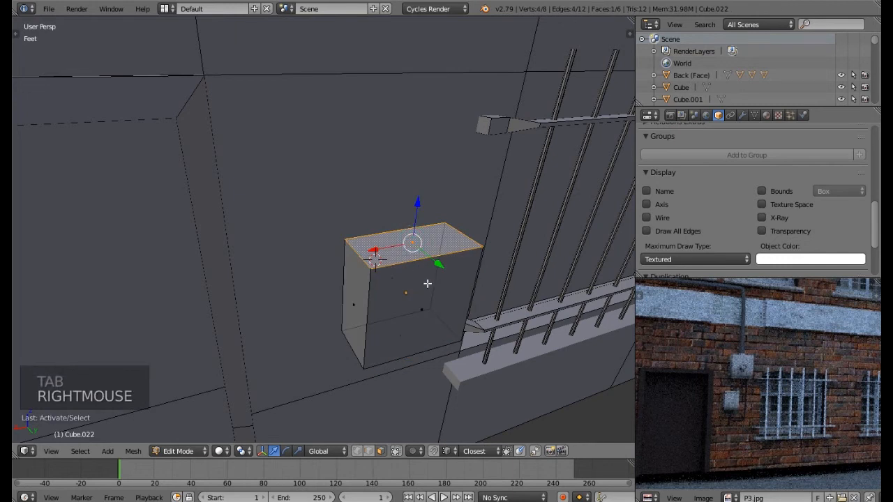
key(e)
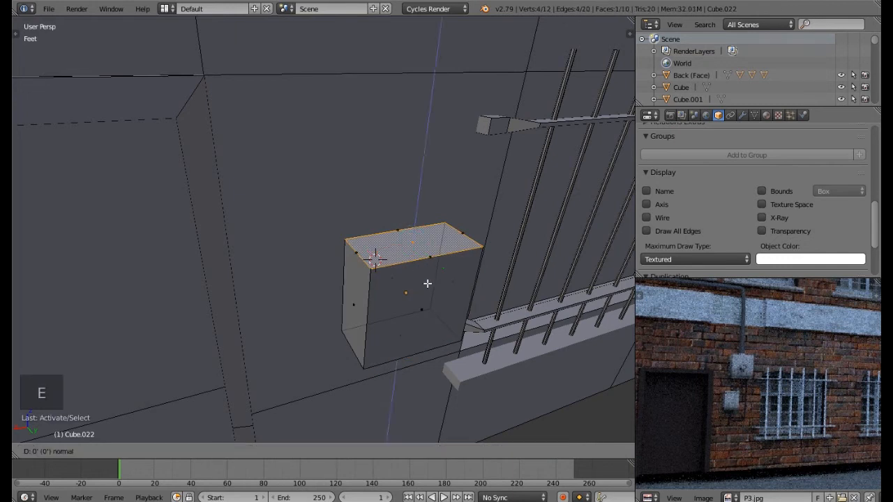
key(z)
click(427, 278)
key(s)
click(458, 328)
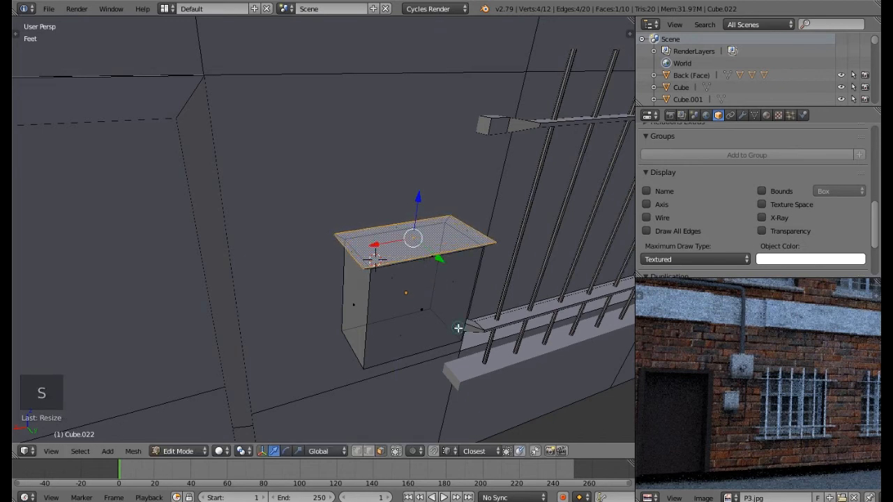
middle_drag(459, 325, 471, 268)
key(s)
key(x)
click(476, 353)
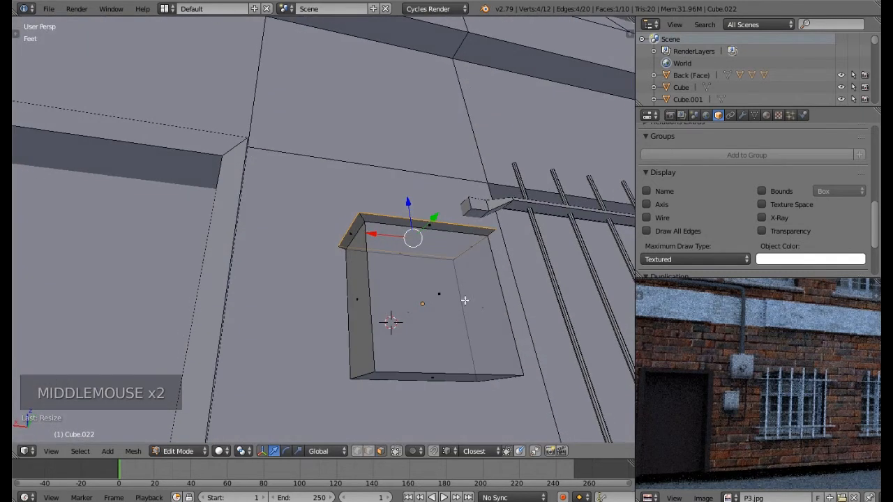
Extrude the flared top face up about 1.3" along Z to give the box a solid lid.
key(e)
key(e)
key(e)
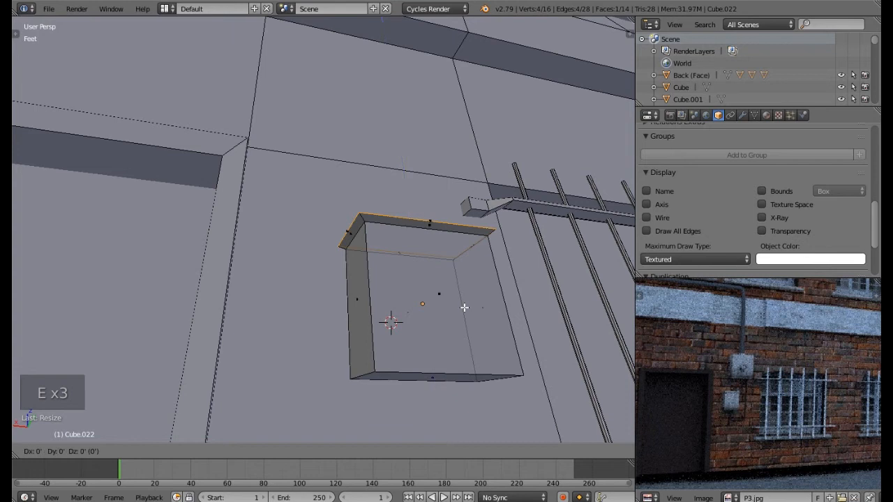
key(z)
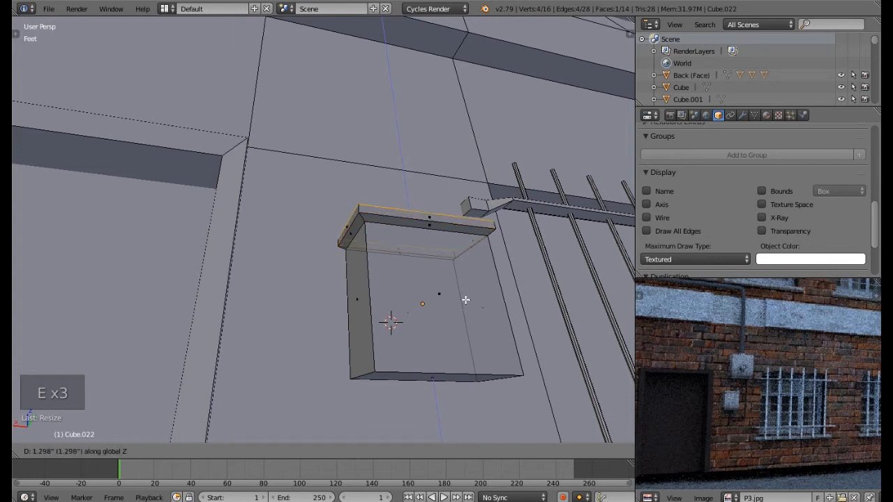
click(465, 299)
middle_drag(466, 299, 462, 318)
key(Tab)
scroll(459, 332, down, 1)
scroll(476, 299, down, 1)
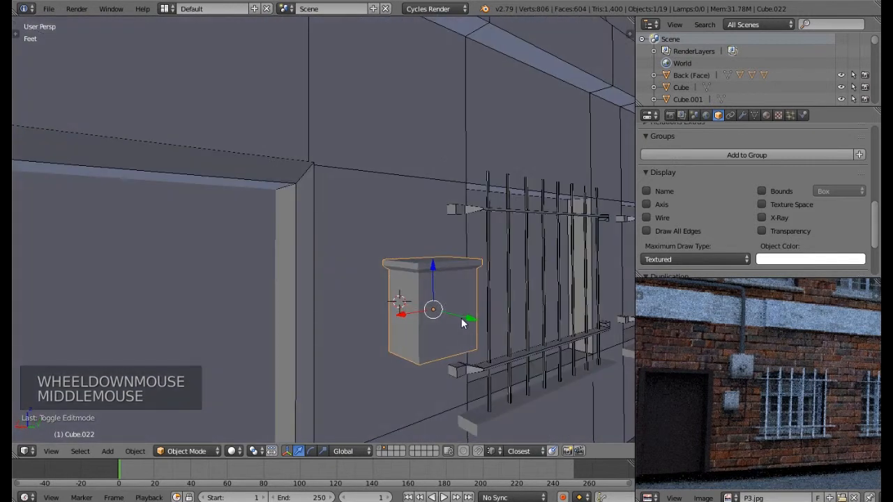
Check the boxes in the reference photo, then snap the 3D cursor to the centre of the wall box's front face.
scroll(743, 367, up, 3)
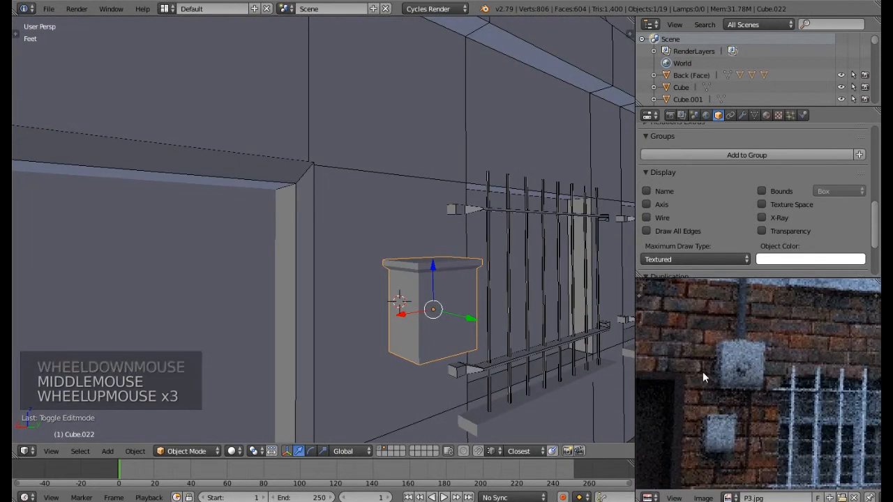
mouse_move(471, 321)
middle_down()
mouse_move(463, 319)
mouse_move(470, 324)
middle_up()
key(Tab)
right_click(450, 335)
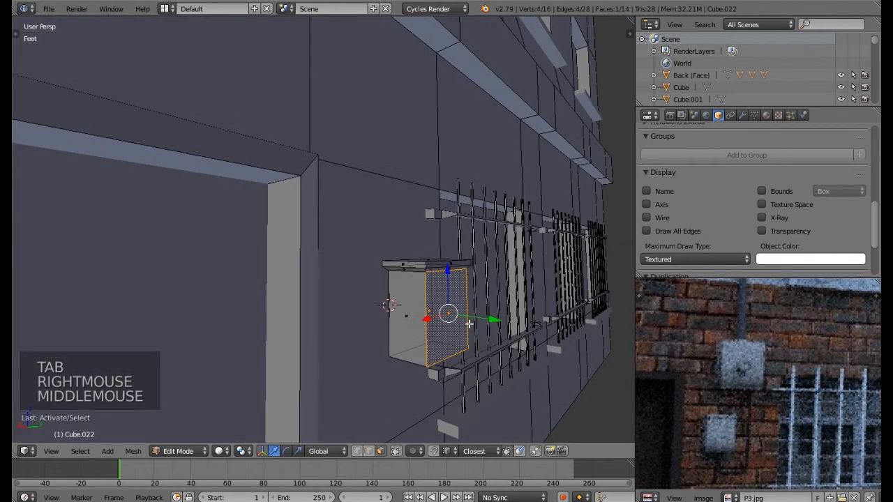
key(shift+s)
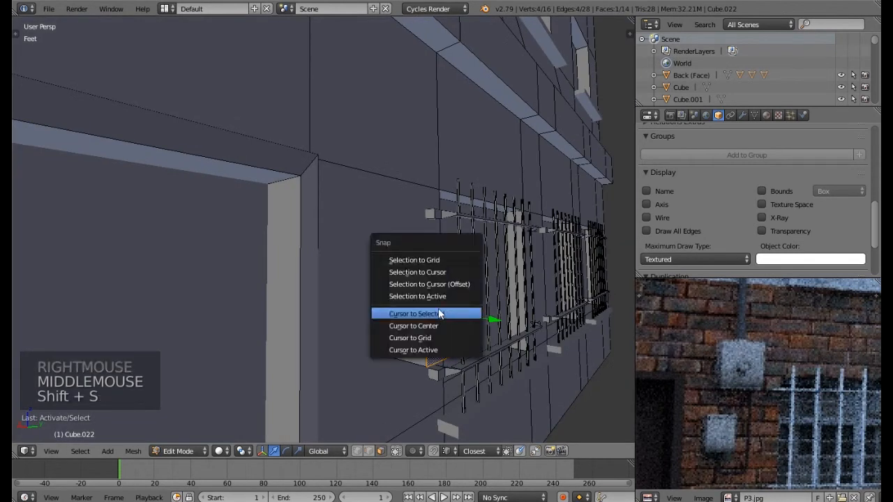
click(448, 313)
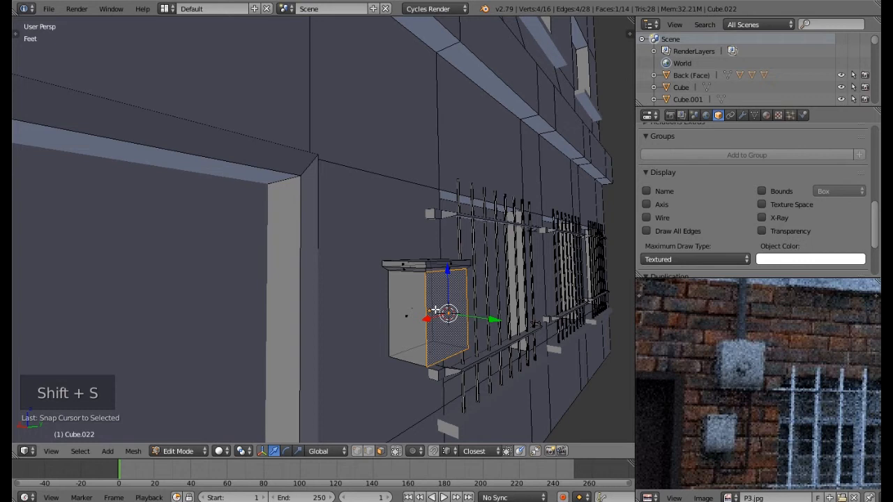
Add a cylinder at the 3D cursor within the box mesh and rotate it 90° about X so it faces outward.
key(shift+a)
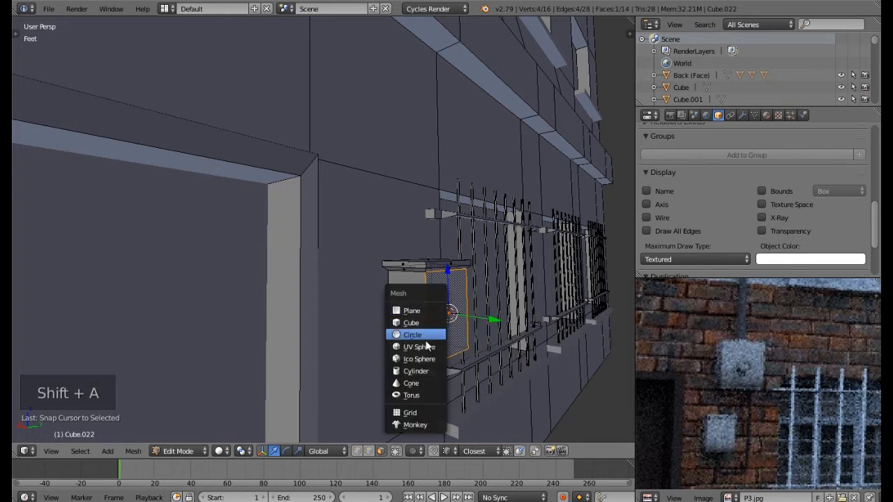
click(426, 372)
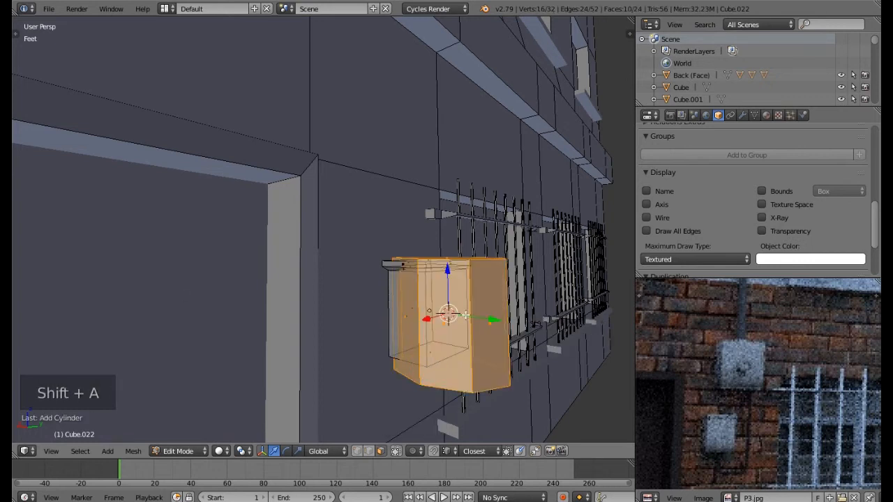
middle_drag(373, 298, 470, 343)
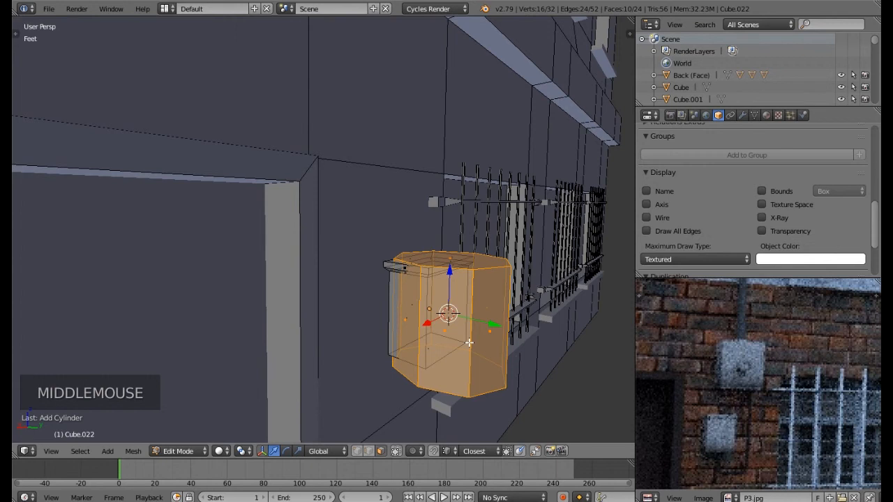
text(rx)
text(90)
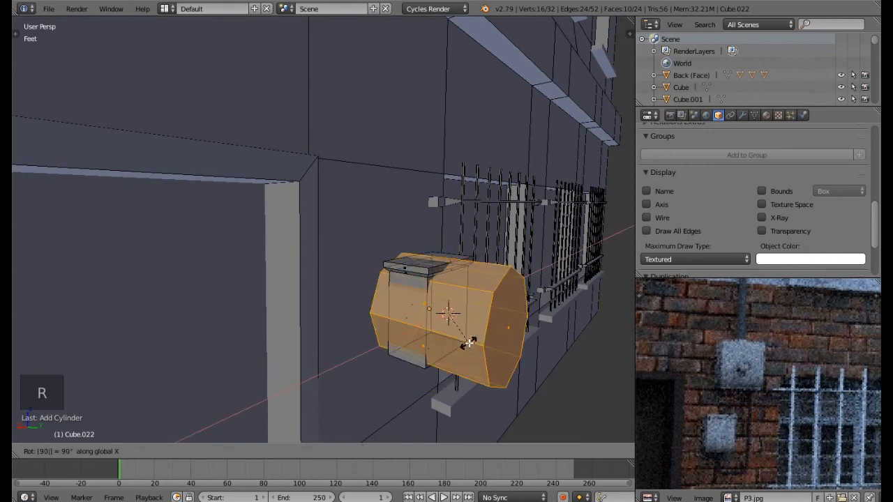
click(467, 342)
Delete the cylinder's rear cap face on the wall side.
right_click(403, 302)
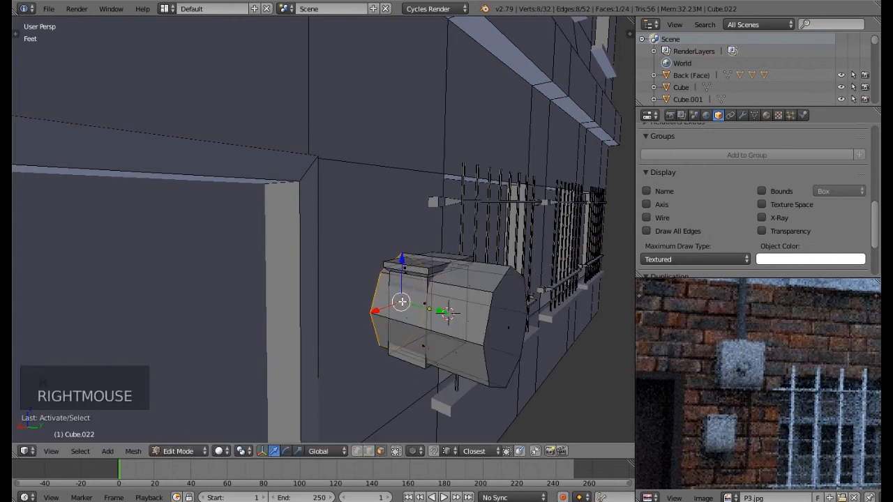
key(Delete)
click(393, 301)
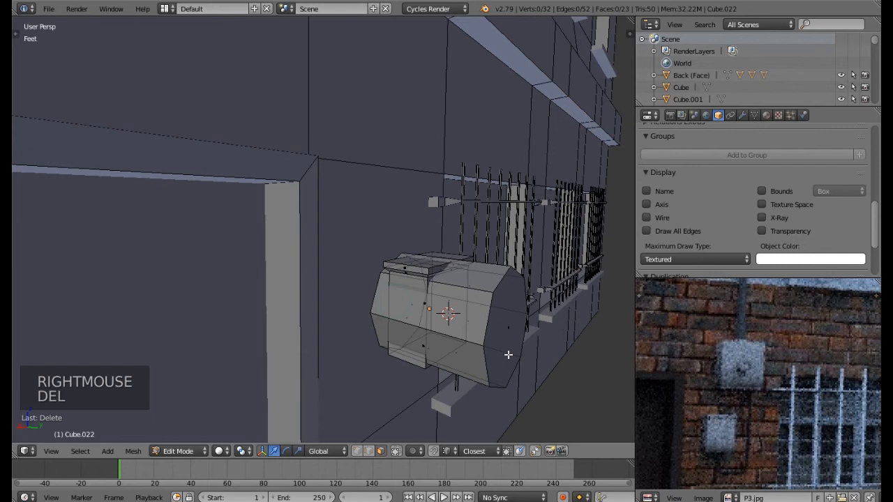
Select the whole cylinder, scale it down and flatten it along Y into a small round knob on the box front.
key(l)
key(l)
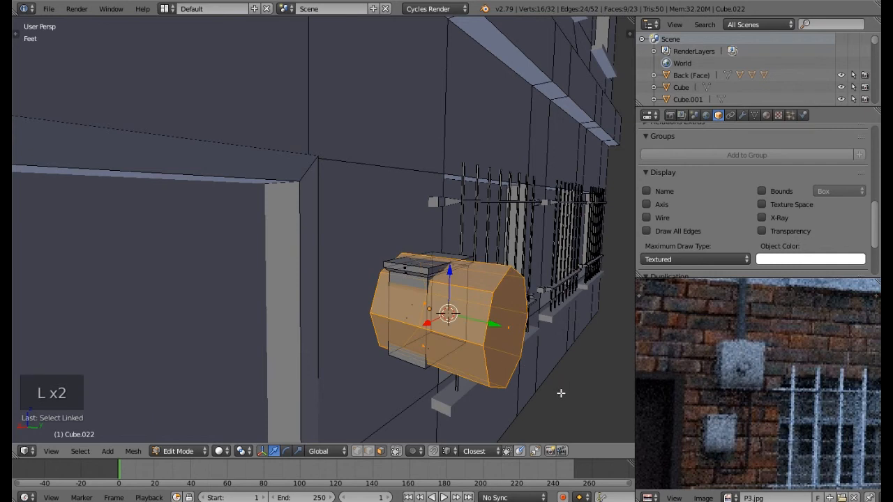
key(s)
click(514, 350)
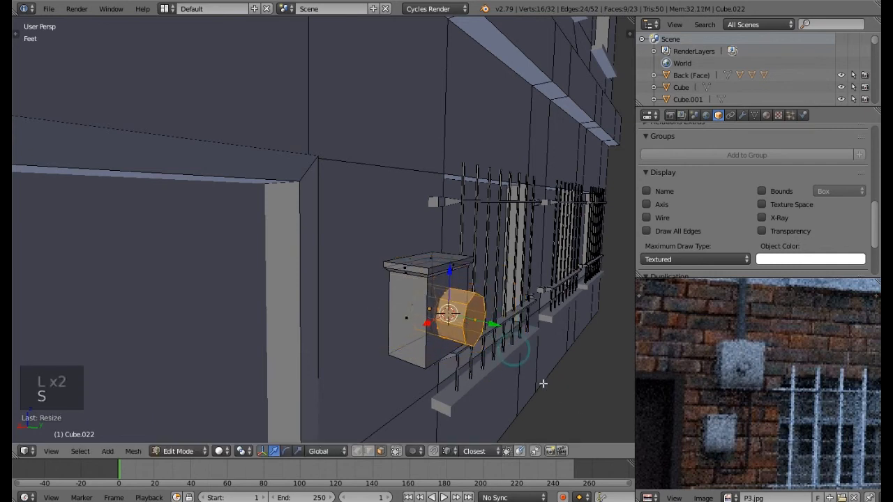
key(s)
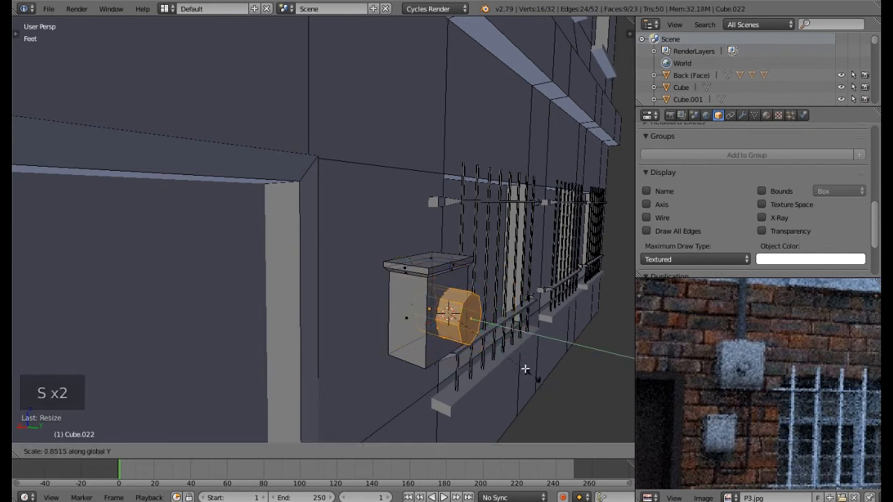
click(501, 351)
key(s)
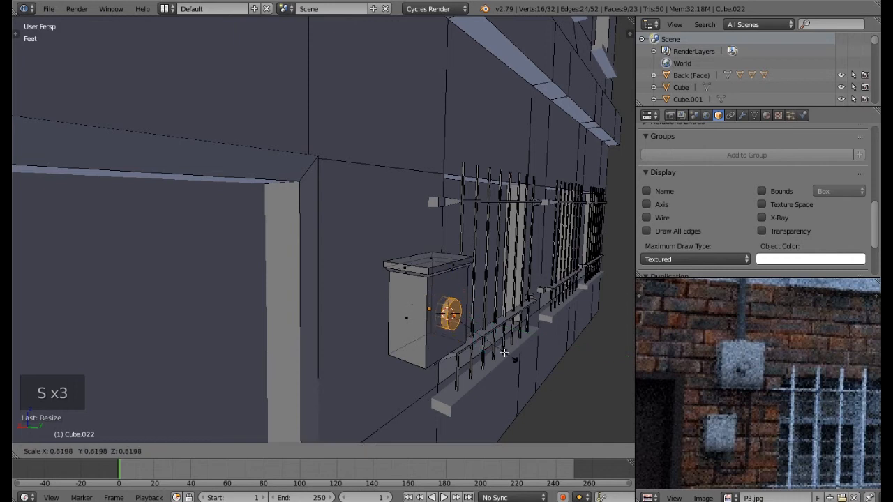
click(501, 351)
Reposition the knob along Y at the box's front face, thin it along Y and fine-tune its overall size.
middle_drag(498, 351, 489, 320)
scroll(476, 339, up, 2)
click(478, 315)
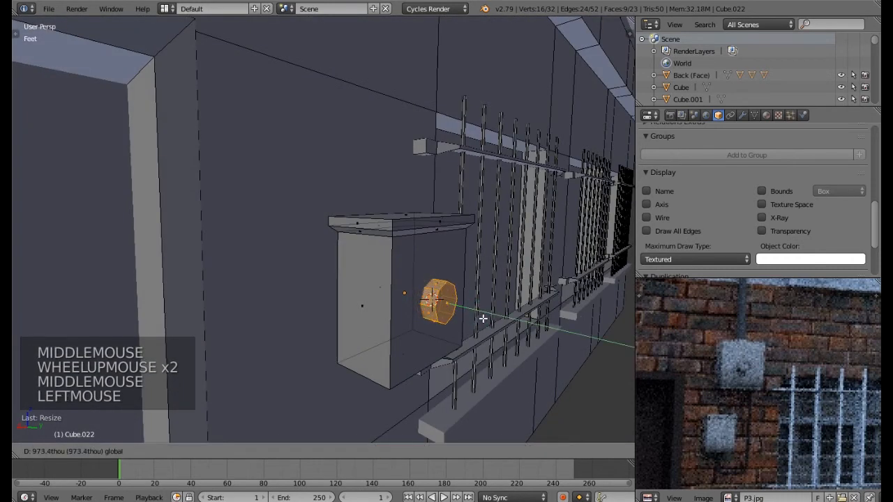
key(s)
key(s)
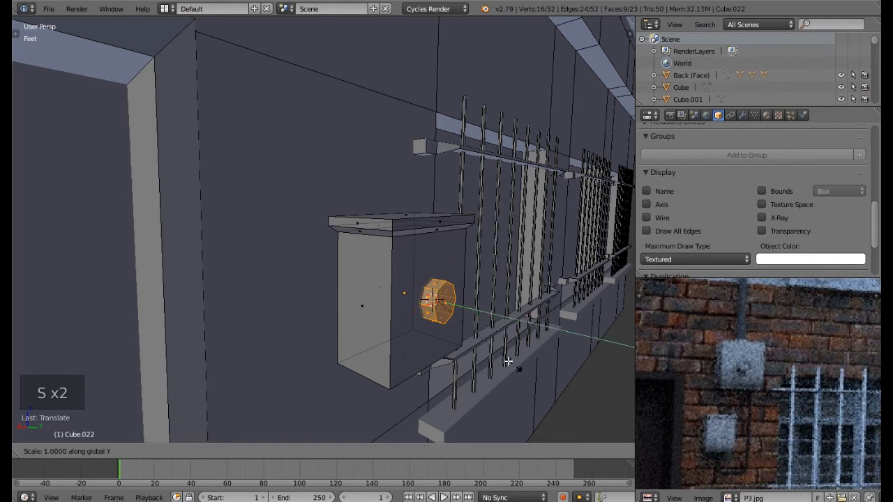
click(496, 354)
key(s)
click(497, 362)
middle_drag(497, 362, 440, 350)
key(s)
key(s)
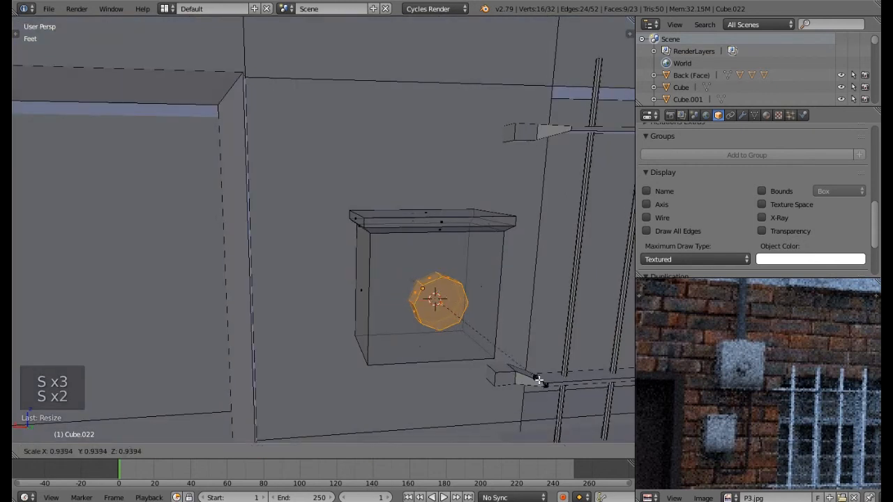
click(523, 371)
scroll(522, 366, down, 3)
key(Tab)
Duplicate the finished wall box, moving the copy down below the original and along X toward the door.
middle_drag(497, 356, 461, 248)
key(Tab)
key(l)
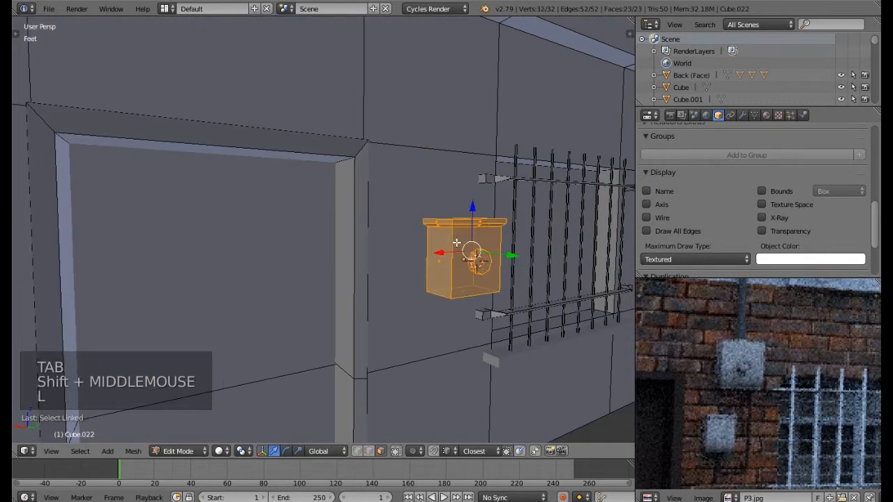
key(Tab)
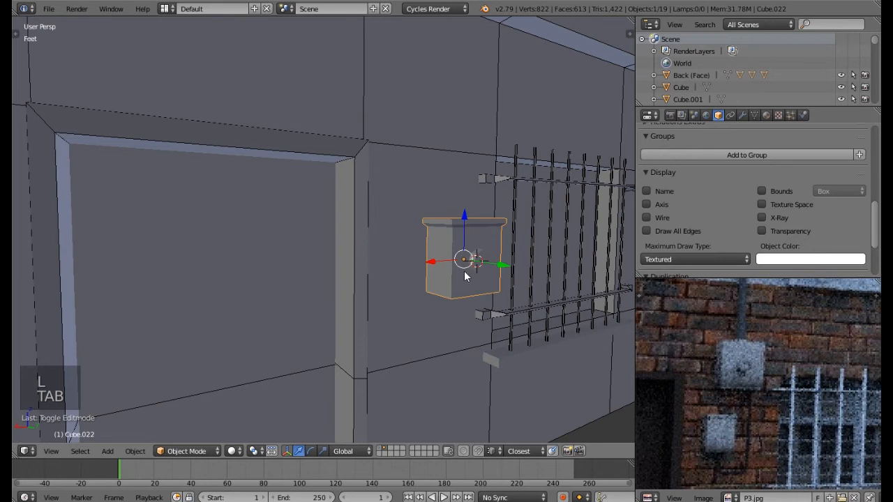
key(shift+d)
right_click(466, 281)
drag(464, 220, 475, 353)
shift+middle_drag(474, 353, 475, 301)
drag(436, 321, 387, 323)
Scale the lower box copy down uniformly so it is smaller than the original, and open its mesh for editing.
key(s)
key(s)
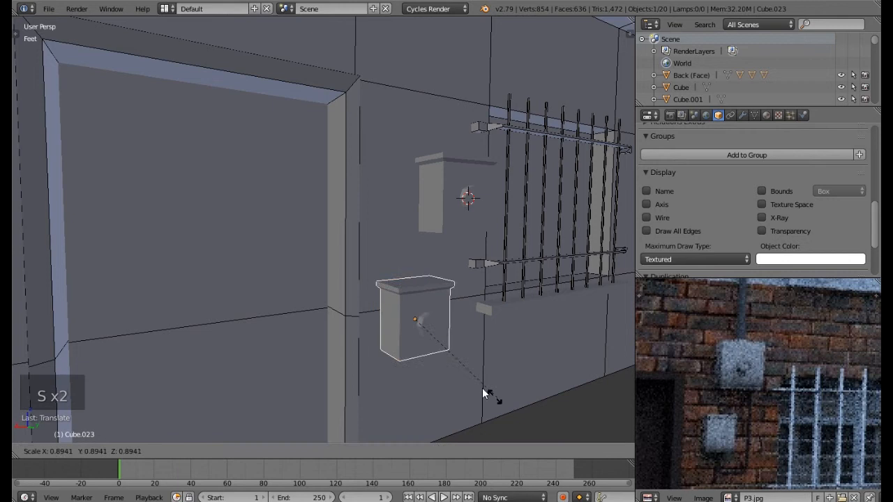
click(474, 385)
key(Tab)
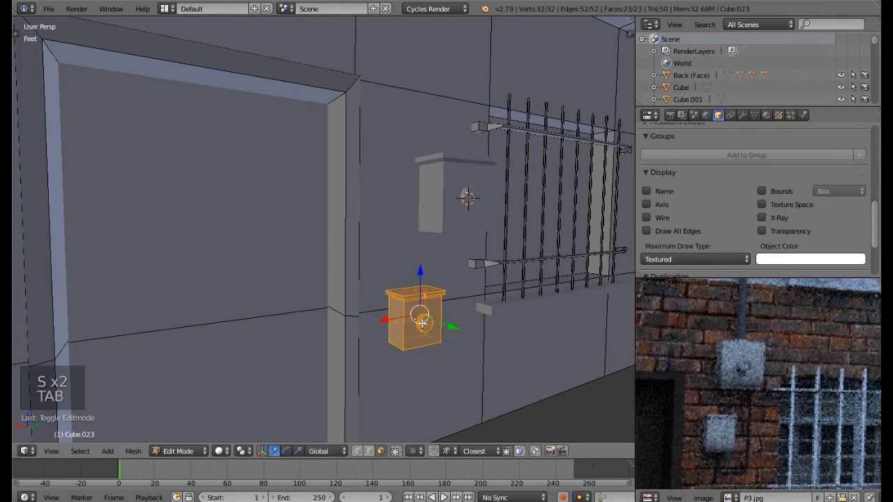
Select the round knob on the lower wall box, delete it and leave mesh editing.
key(a)
key(a)
key(l)
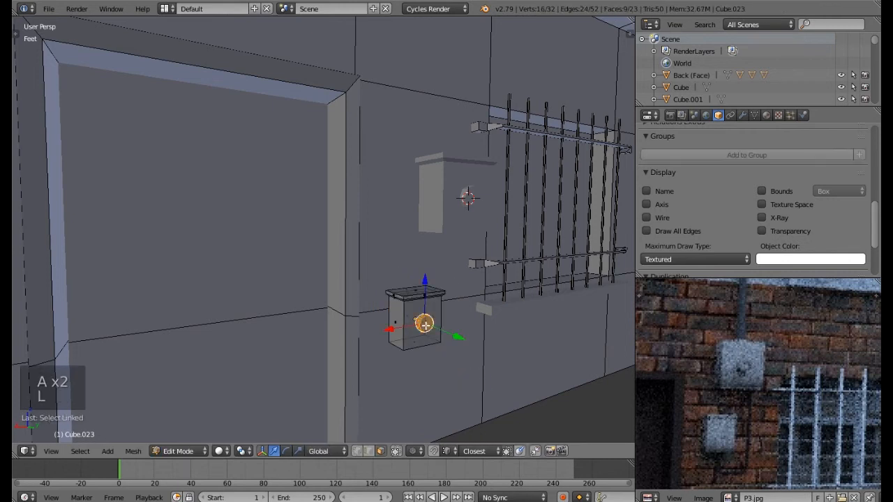
key(Delete)
click(425, 323)
middle_drag(426, 324, 448, 343)
key(Tab)
scroll(449, 344, down, 3)
mouse_move(510, 314)
middle_down()
mouse_move(531, 319)
mouse_move(517, 314)
middle_up()
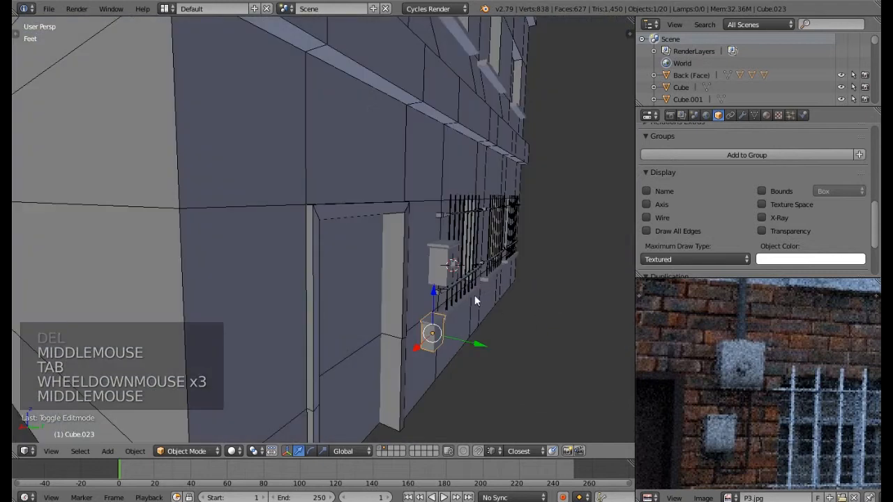
Select both wall boxes together, shift them along Y toward the wall and raise them along Z.
mouse_move(447, 274)
middle_down()
mouse_move(478, 259)
mouse_move(462, 266)
middle_up()
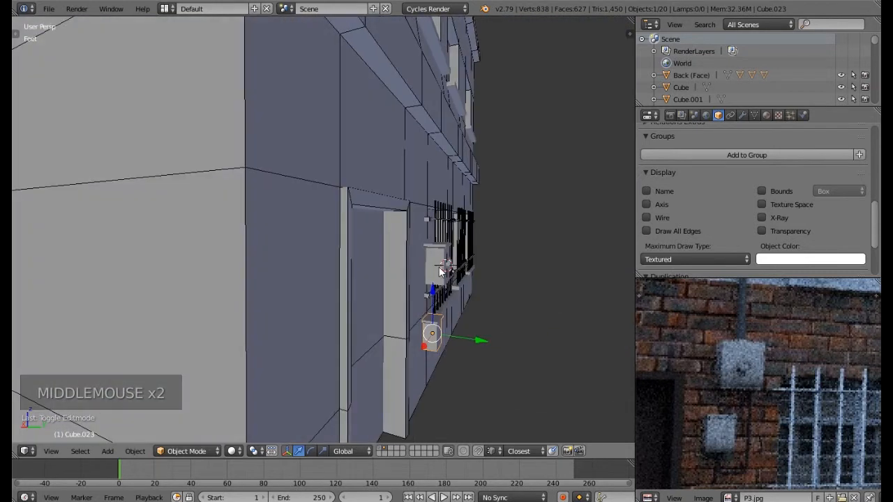
shift+right_click(441, 271)
click(479, 303)
drag(479, 303, 466, 311)
drag(424, 263, 430, 187)
middle_drag(429, 187, 444, 213)
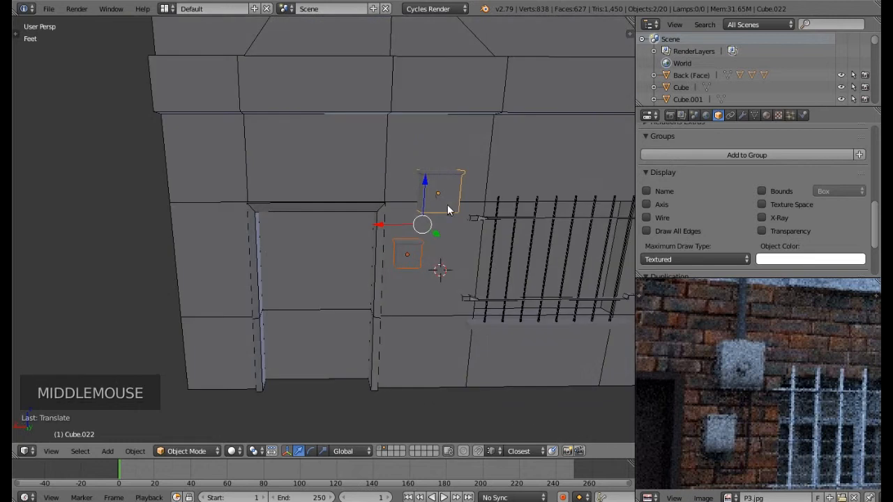
Select only the upper wall box and narrow it along X to about 0.84 of its width.
right_click(450, 192)
right_click(428, 184)
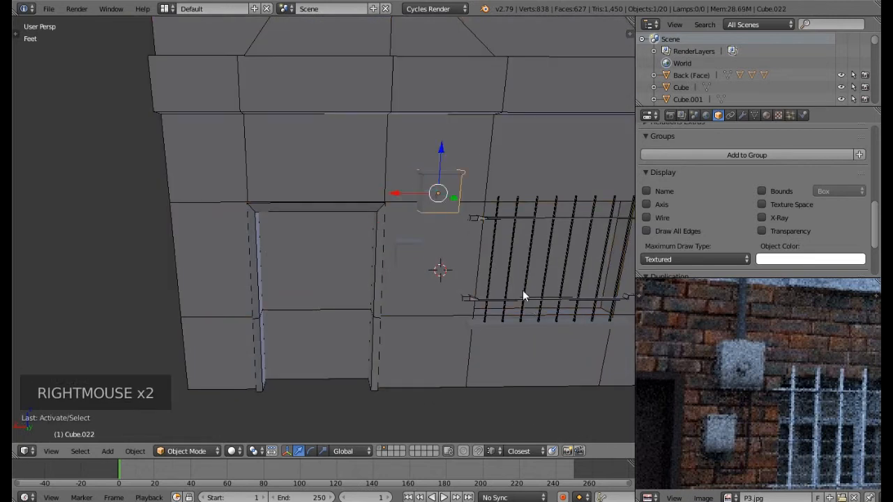
key(s)
key(x)
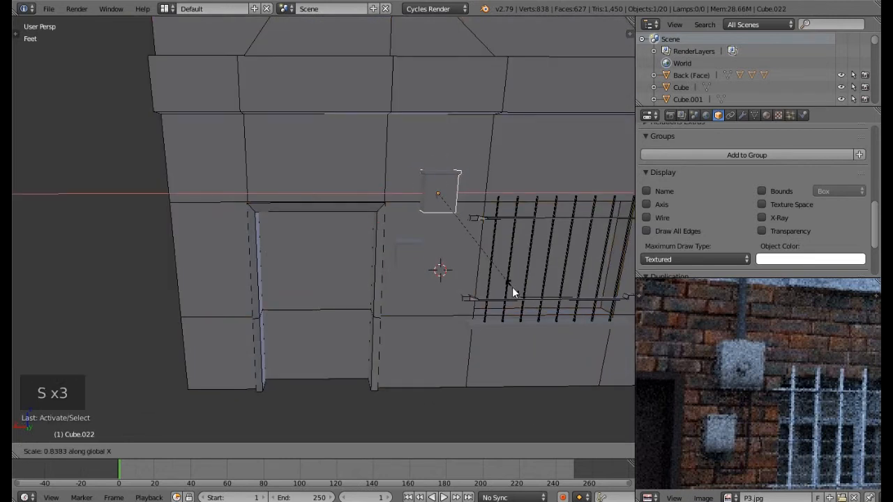
click(512, 288)
Enable Wire and Draw All Edges display for all objects in the scene at once, and clear the selection.
middle_drag(513, 288, 448, 245)
key(a)
key(a)
key(a)
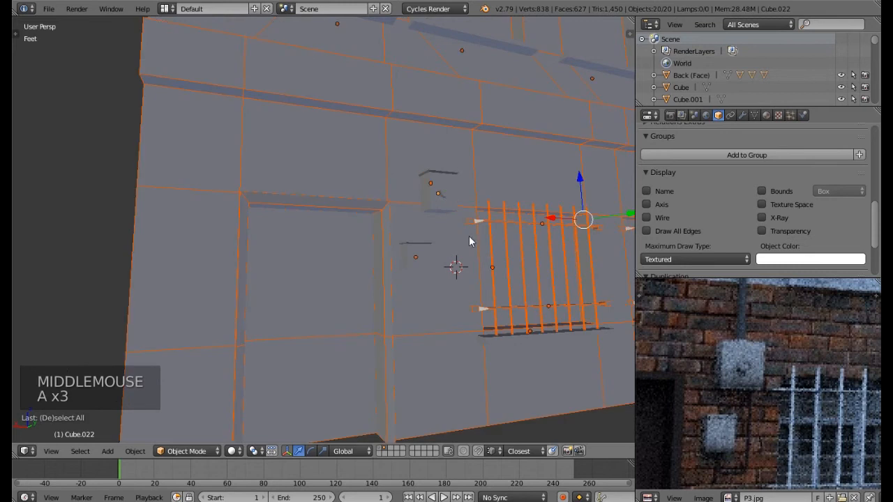
alt+click(655, 219)
alt+click(648, 230)
mouse_move(514, 243)
middle_down()
mouse_move(505, 276)
mouse_move(401, 277)
mouse_move(406, 298)
middle_up()
key(a)
Examine the reference photo for the utility pole, its mounted canister and the pipes along the building front.
scroll(504, 276, down, 3)
scroll(401, 277, down, 1)
scroll(406, 298, down, 1)
middle_drag(744, 340, 783, 360)
scroll(662, 332, down, 3)
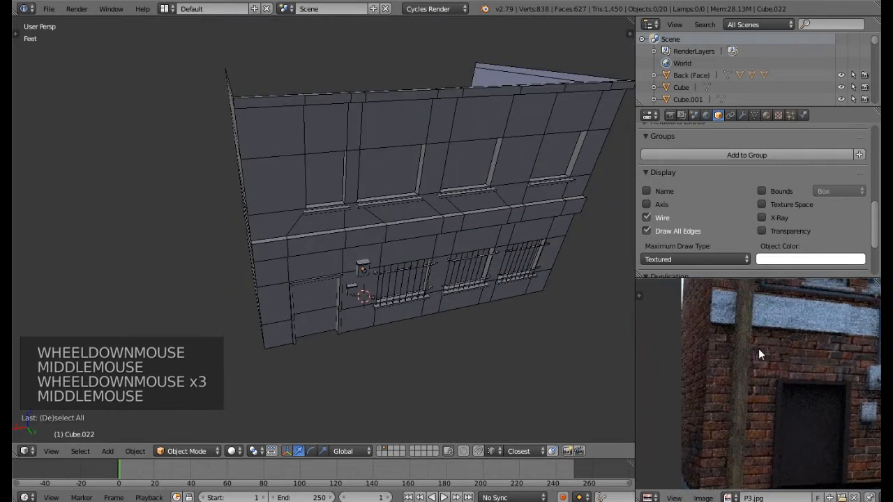
scroll(720, 347, down, 2)
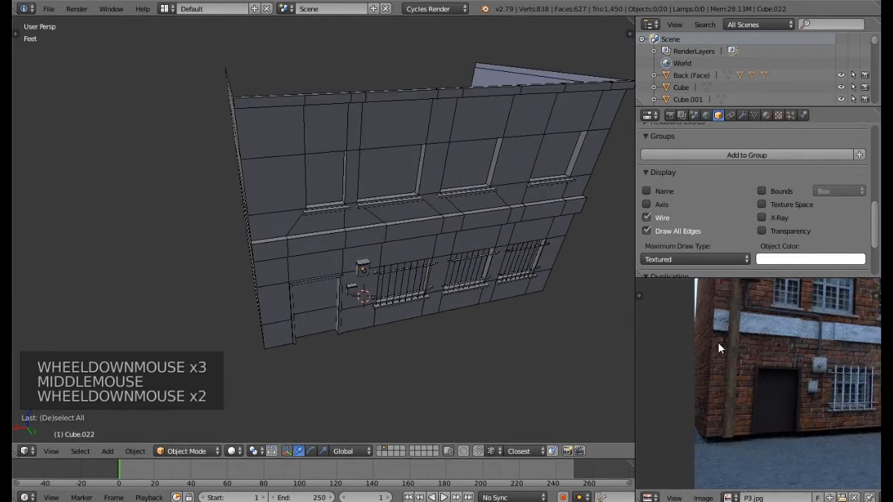
middle_drag(753, 351, 743, 375)
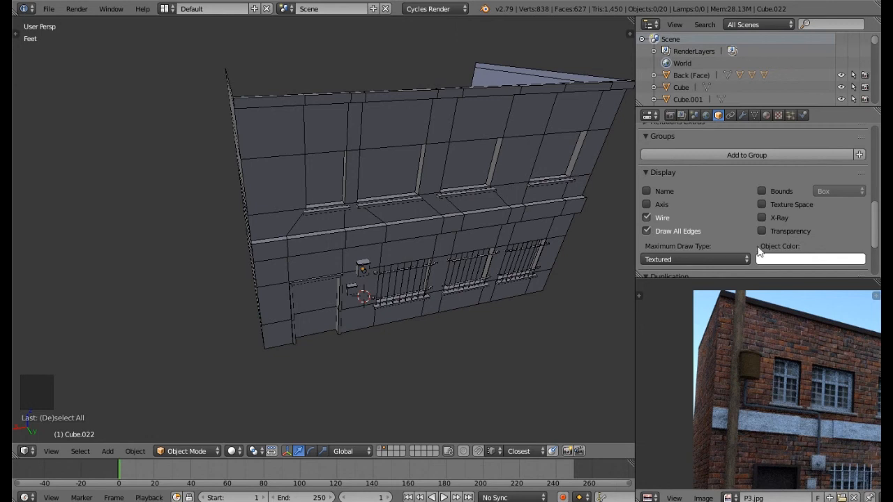
middle_drag(749, 302, 746, 322)
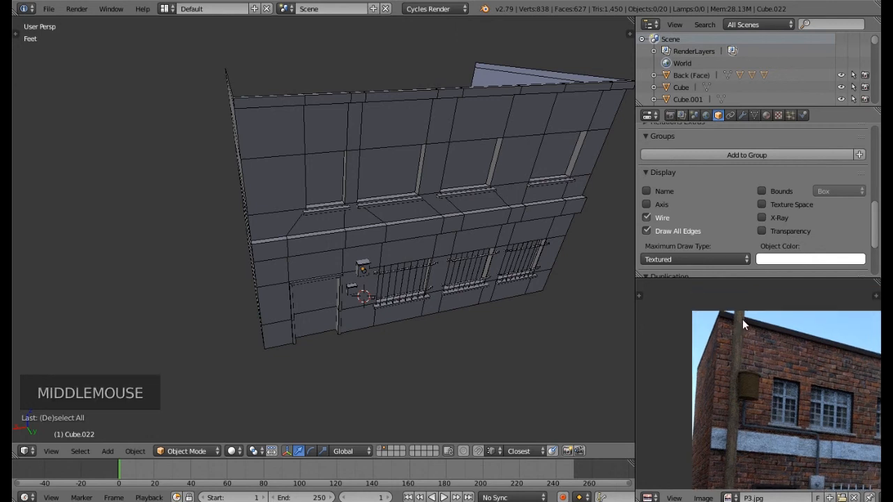
middle_drag(341, 317, 340, 324)
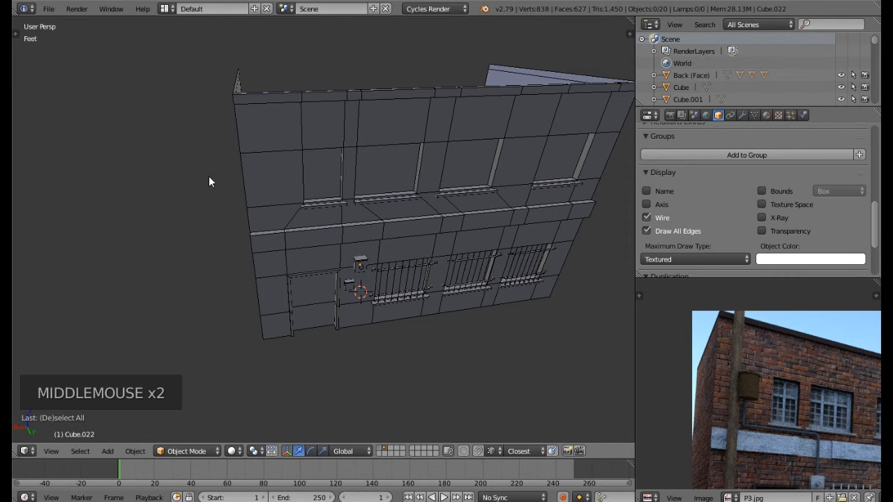
Add a mesh cylinder and move it along X to the outer edge of the doorway.
key(shift+a)
mouse_move(209, 177)
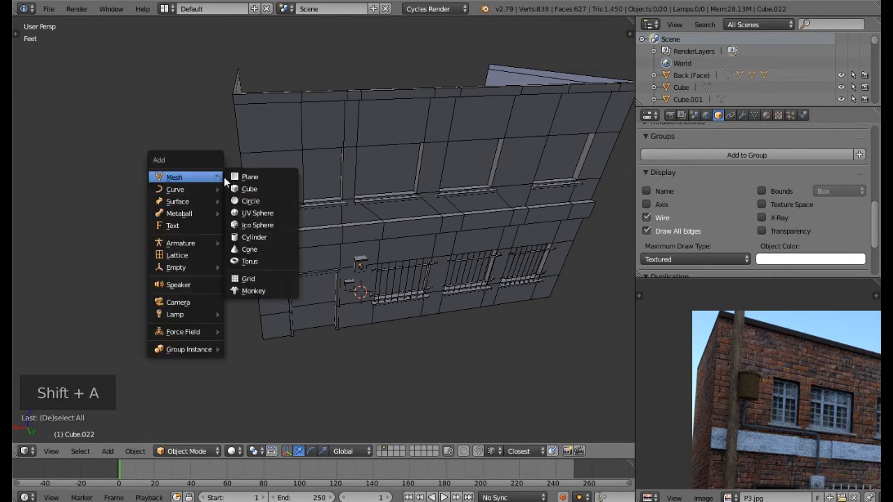
click(264, 238)
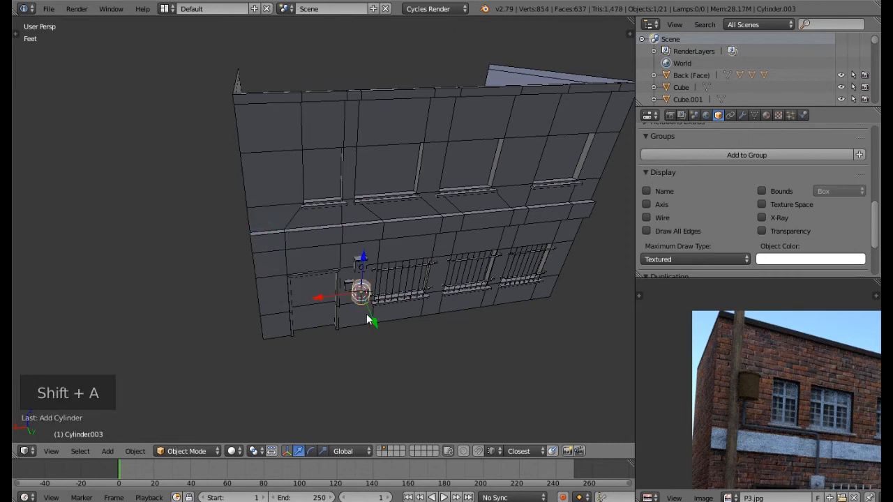
drag(317, 298, 255, 313)
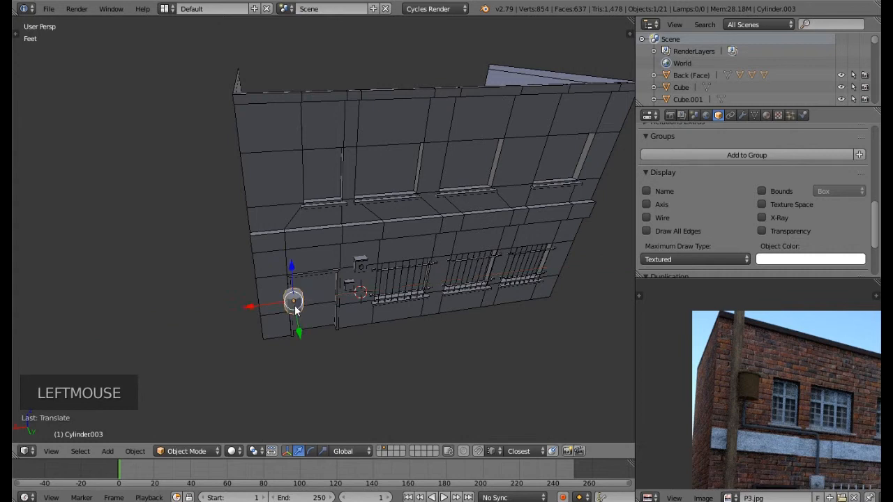
Stretch the new cylinder along Z into a tall pole.
middle_drag(297, 317, 253, 280)
scroll(293, 286, up, 4)
middle_drag(307, 289, 327, 302)
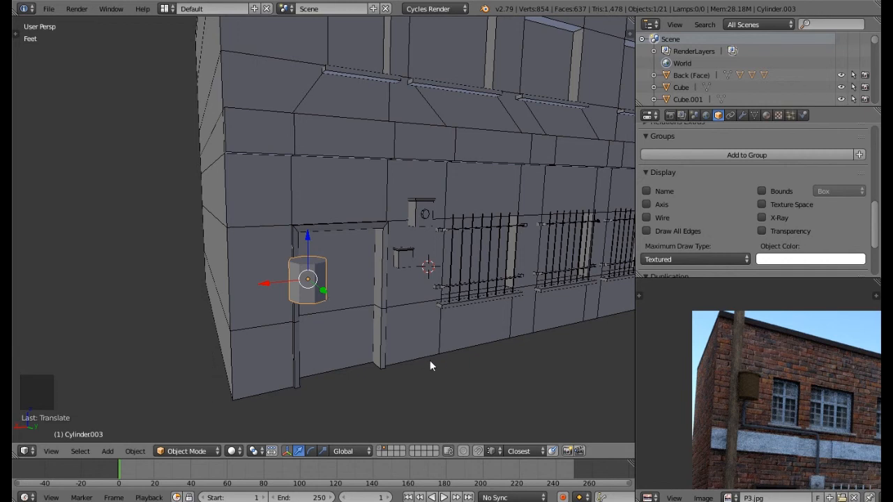
key(s)
key(z)
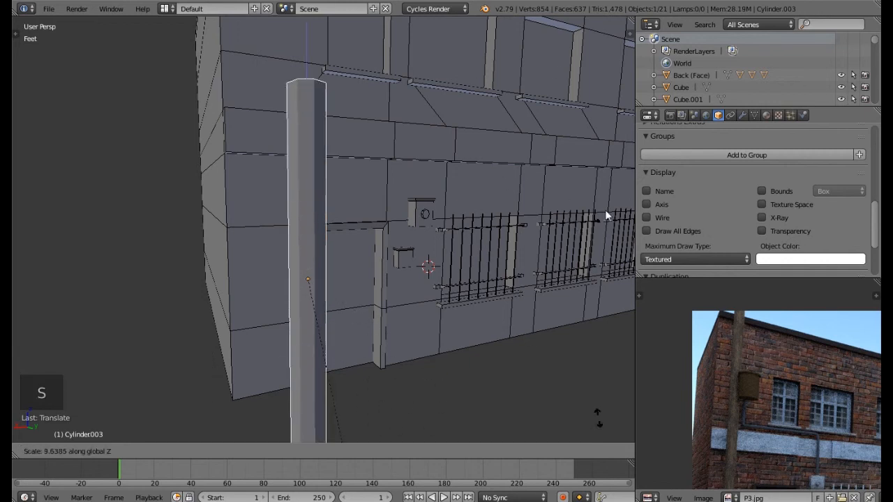
click(583, 152)
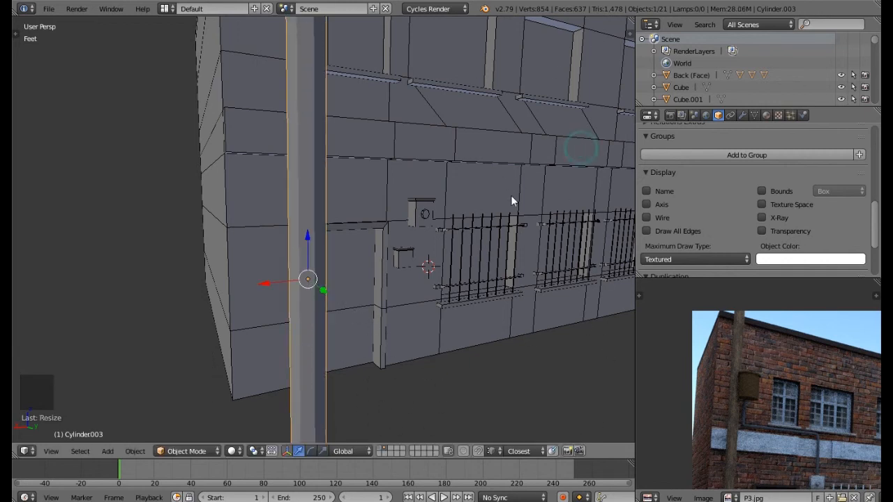
Thin the pole in X and Y only, keeping its height, to a little over half its thickness.
scroll(489, 230, down, 2)
middle_drag(489, 231, 467, 246)
scroll(457, 253, down, 2)
middle_drag(441, 274, 451, 286)
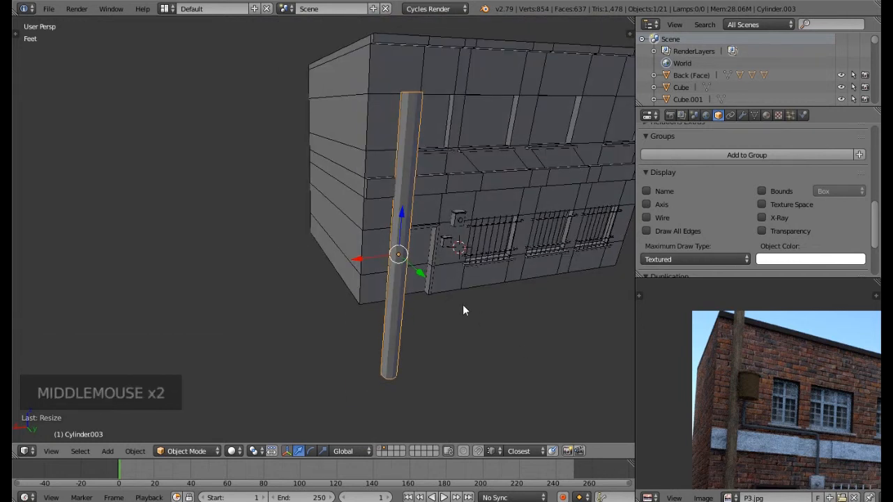
key(s)
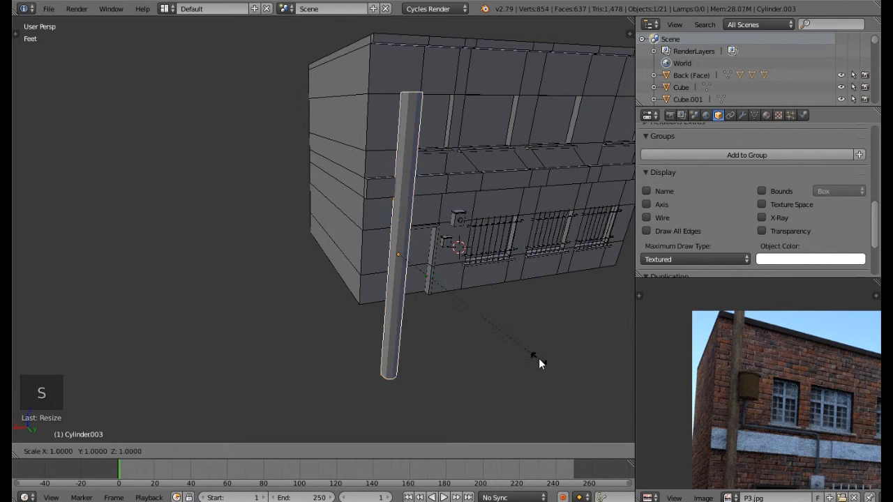
key(shift+z)
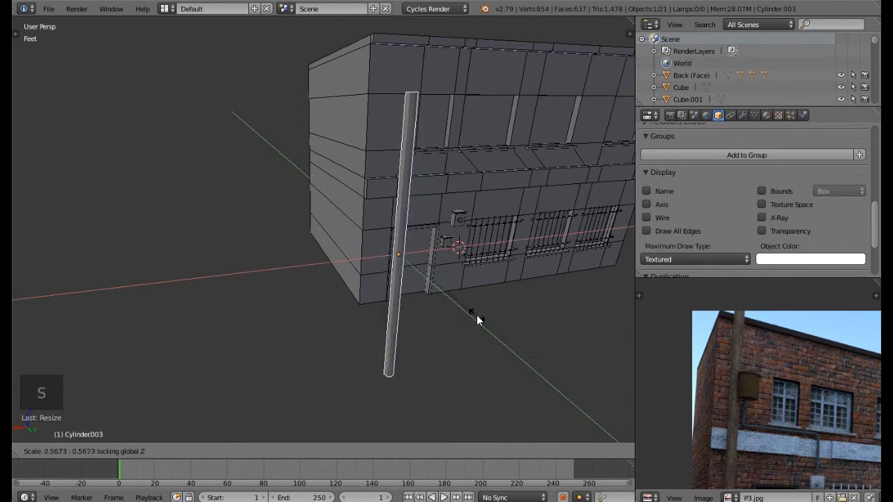
click(474, 312)
middle_drag(475, 307, 448, 335)
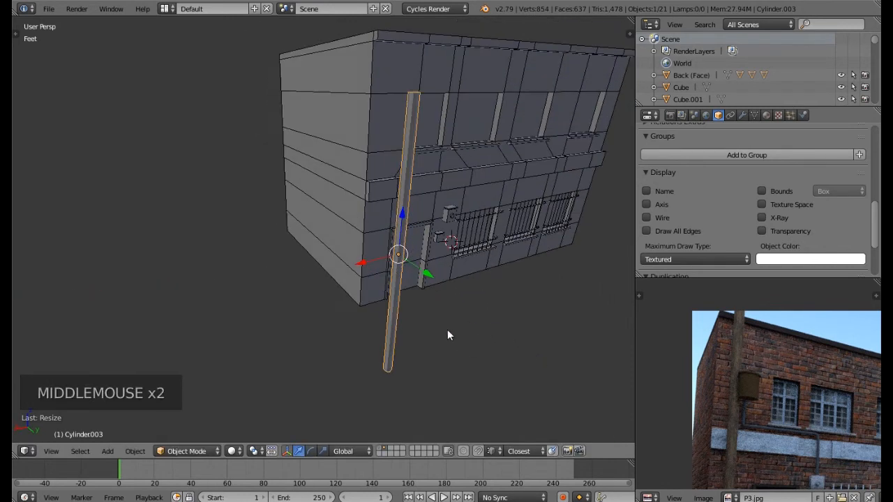
Raise the pole with snapping so its foot meets the building's base, and move it outward from the wall along Y without snapping.
click(479, 451)
drag(402, 220, 363, 309)
middle_drag(363, 308, 450, 314)
middle_drag(521, 331, 378, 345)
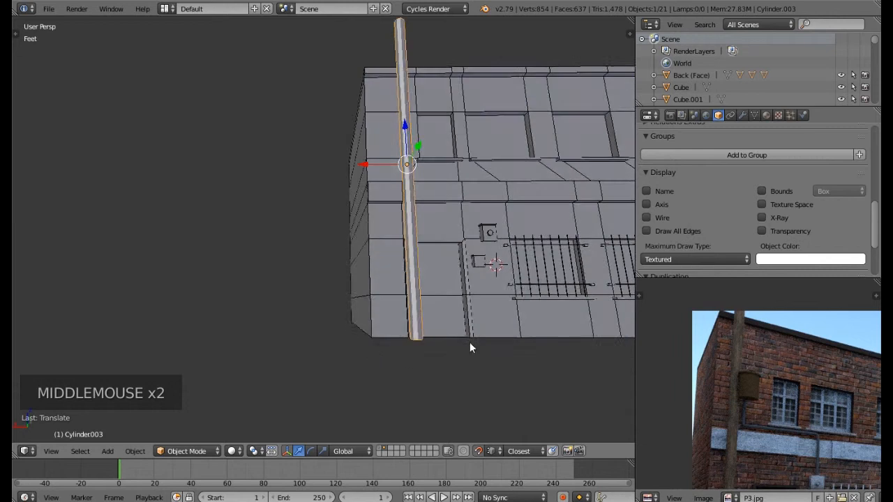
middle_drag(479, 312, 329, 307)
scroll(457, 277, down, 1)
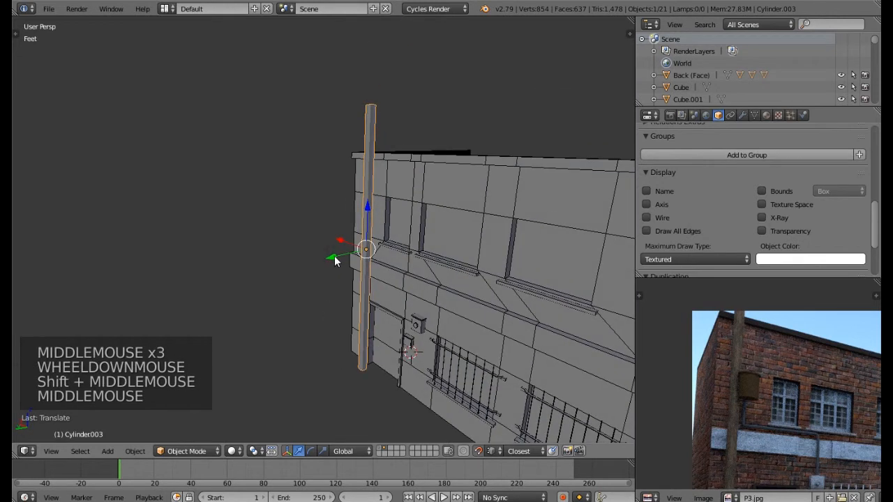
key(shift+Tab)
drag(333, 261, 317, 261)
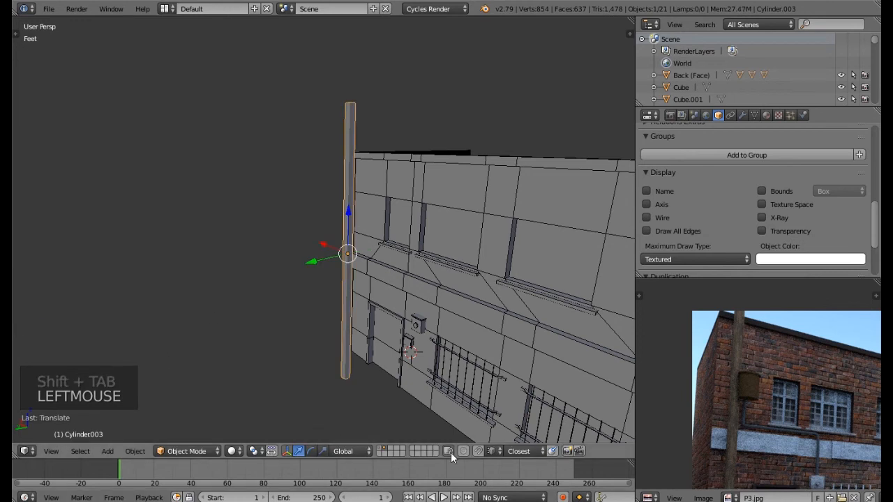
Select the pole's top face and raise it about 1.2 feet along Z to lengthen the pole.
middle_drag(305, 292, 333, 113)
key(Tab)
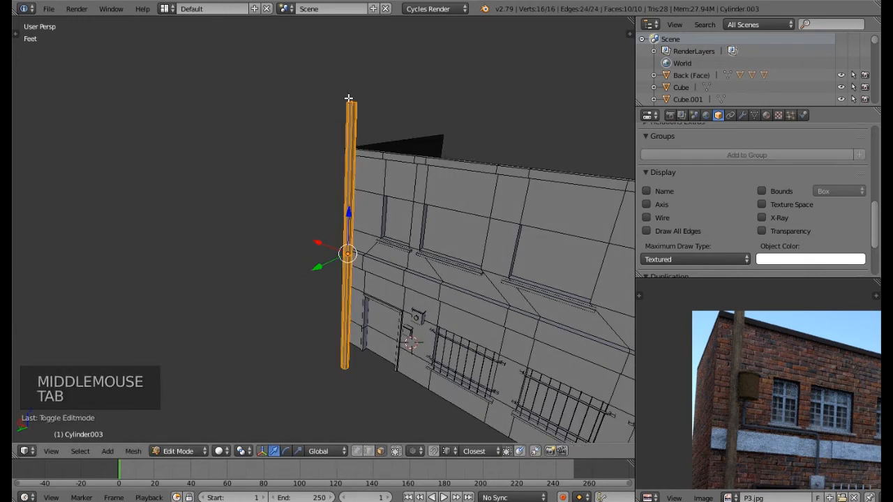
right_click(350, 101)
drag(353, 74, 356, 64)
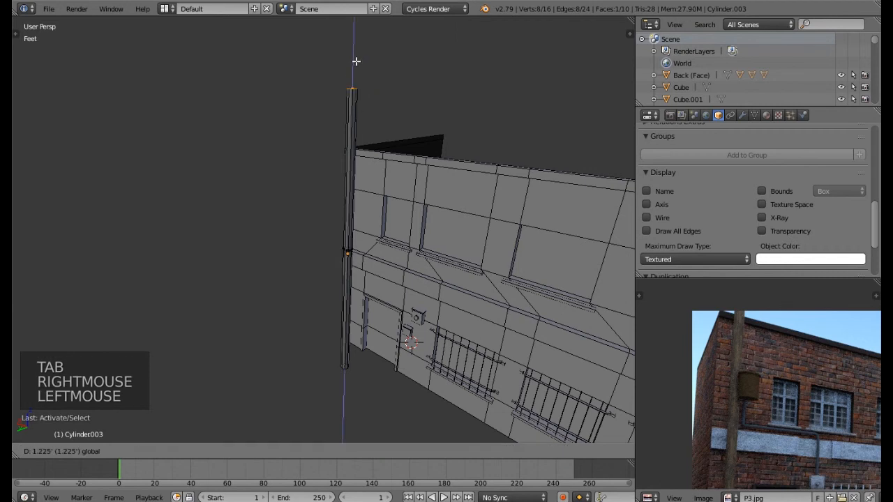
key(Tab)
middle_drag(419, 265, 631, 321)
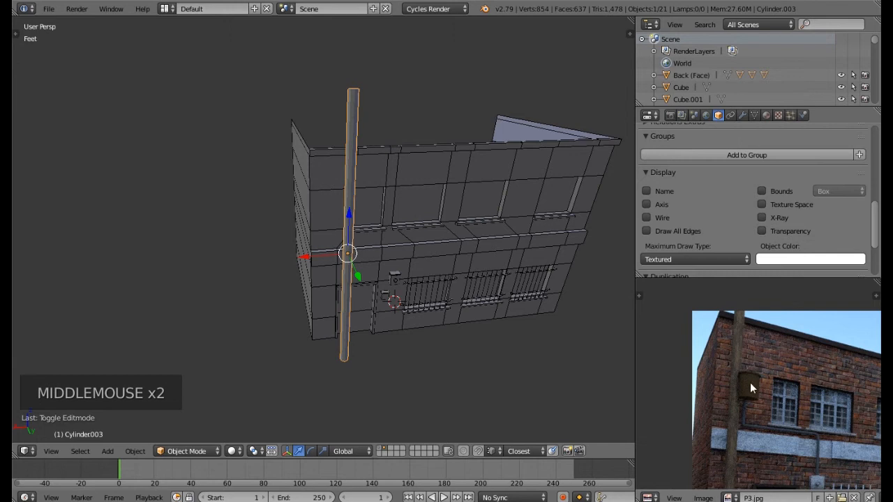
Nudge the pole along Y back toward the wall and snap the 3D cursor to it.
middle_drag(398, 288, 334, 281)
drag(325, 276, 334, 269)
key(shift+s)
click(346, 274)
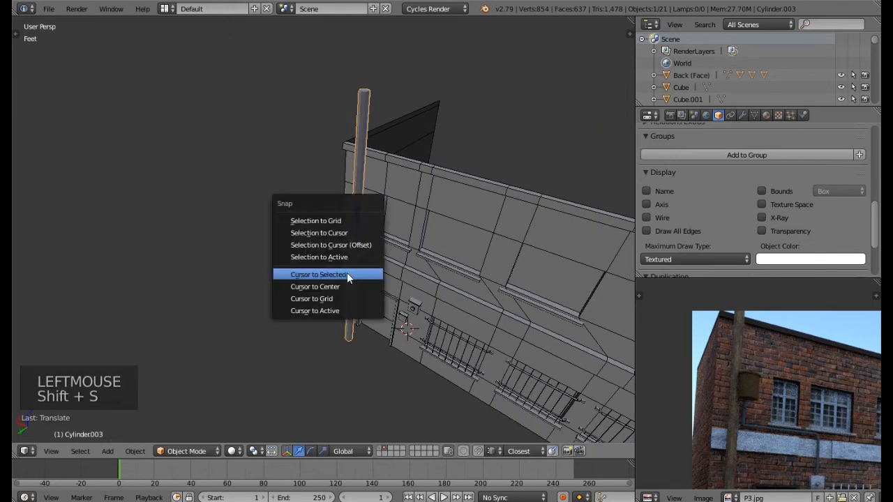
Add a second mesh cylinder at the pole and move it along X to sit beside the pole as its canister.
key(shift+a)
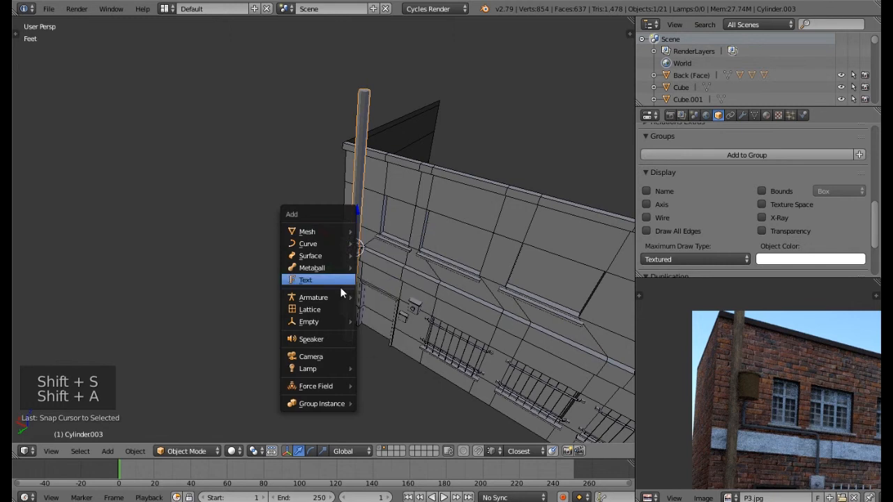
mouse_move(345, 235)
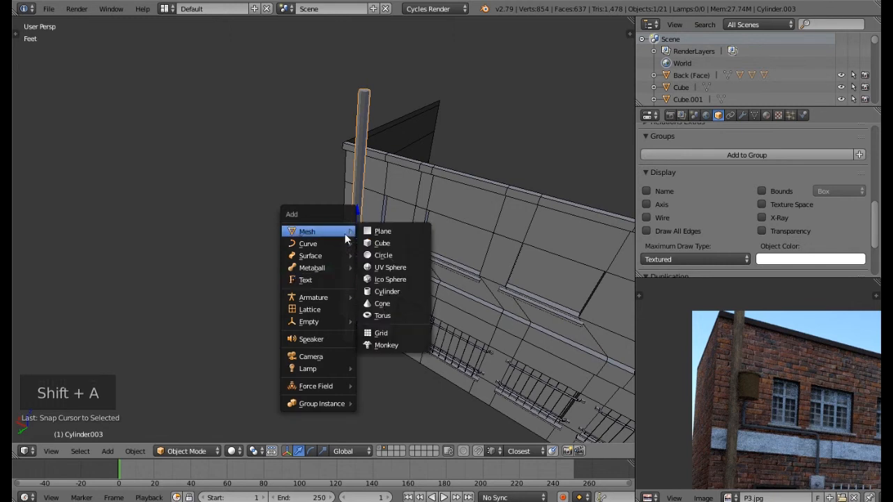
click(388, 291)
drag(326, 237, 333, 242)
scroll(390, 254, up, 9)
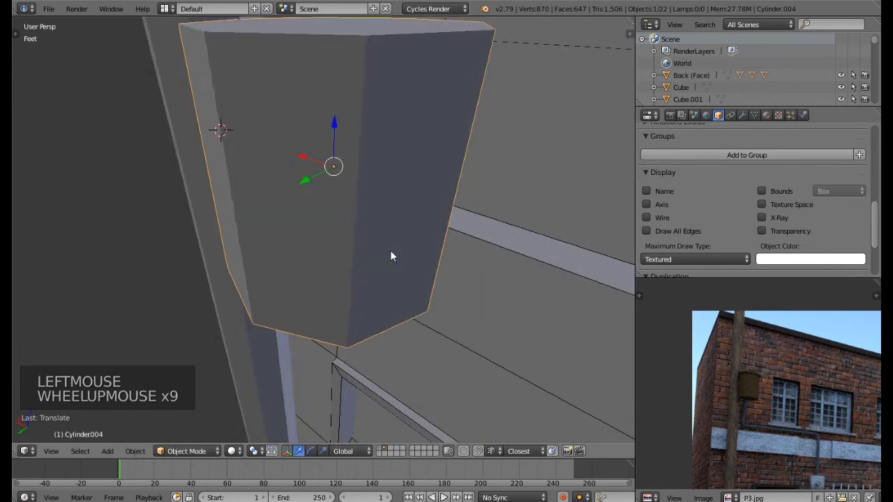
scroll(390, 254, down, 1)
shift+middle_drag(391, 255, 350, 258)
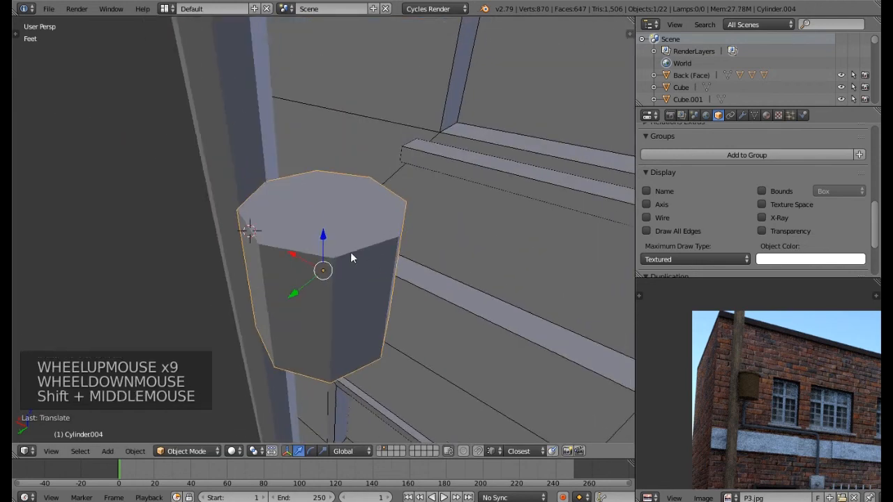
Extrude the canister's top face upward about 1.8 inches and scale it outward by about 1.14 to flare the rim.
key(Tab)
right_click(316, 222)
middle_drag(316, 221, 458, 323)
scroll(474, 353, down, 2)
shift+middle_drag(474, 353, 419, 231)
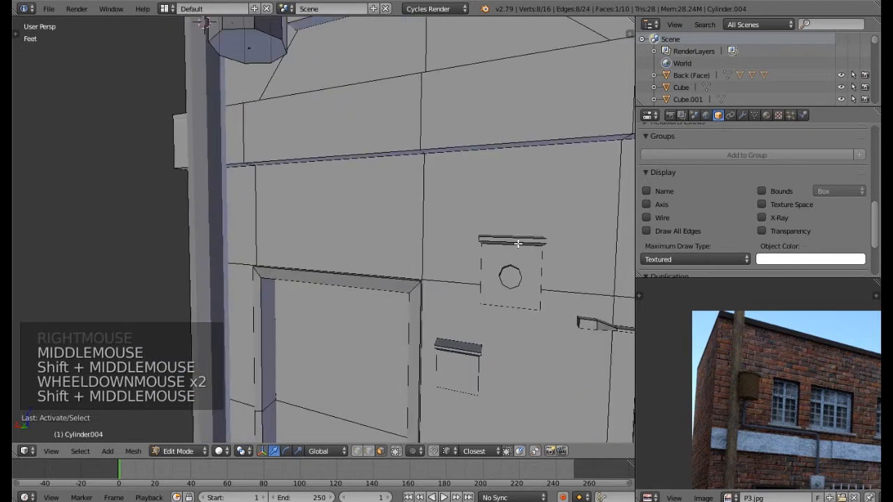
shift+middle_drag(314, 142, 303, 218)
scroll(301, 207, up, 1)
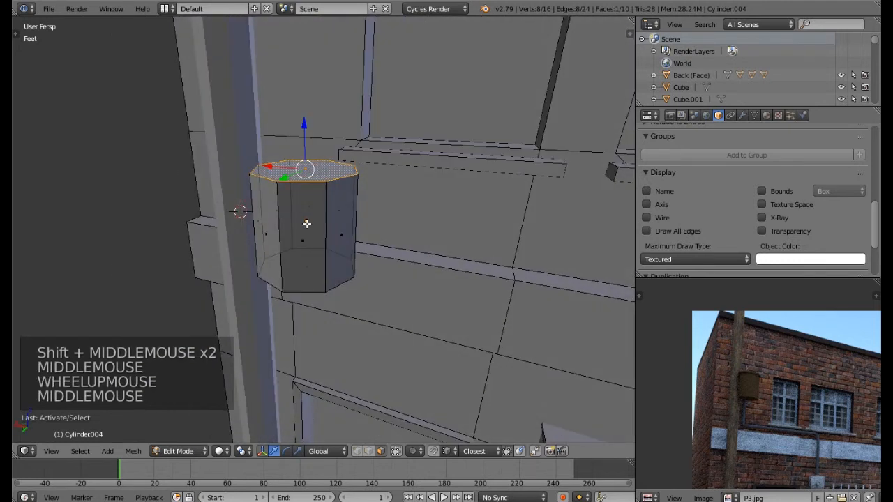
key(e)
key(e)
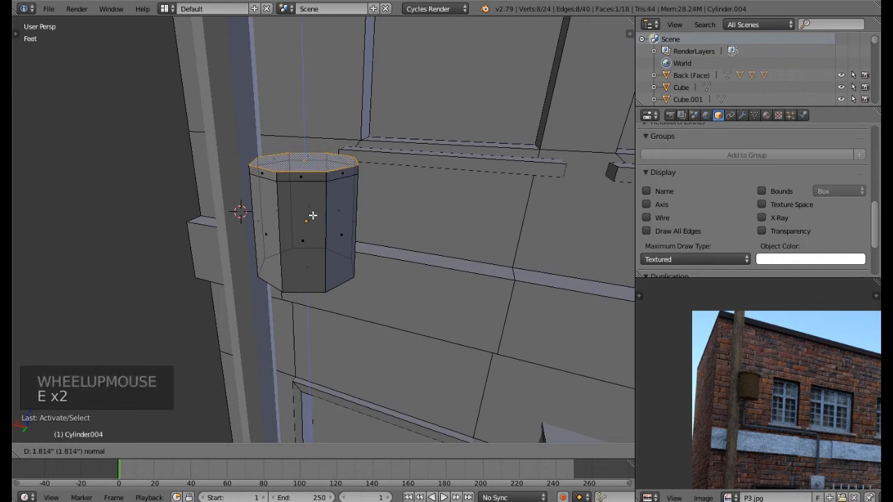
key(s)
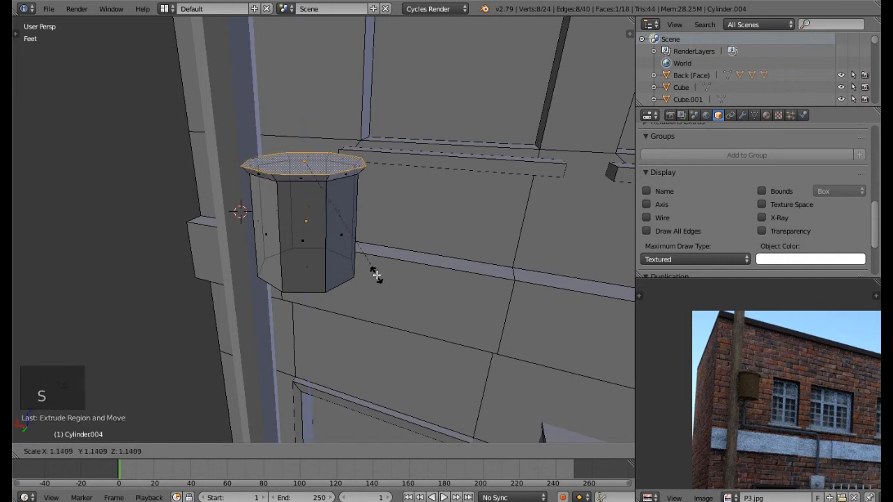
click(375, 274)
Lower the flared face slightly along Z, extrude it upward to form a lid rim, and leave mesh editing.
drag(304, 117, 307, 122)
key(e)
key(e)
middle_drag(340, 228, 350, 219)
key(Tab)
Scale down the whole canister and adjust its position along X beside the pole.
scroll(349, 219, down, 2)
middle_drag(385, 250, 338, 238)
key(s)
key(s)
click(369, 319)
middle_drag(370, 318, 307, 226)
drag(283, 216, 315, 238)
middle_drag(315, 239, 350, 255)
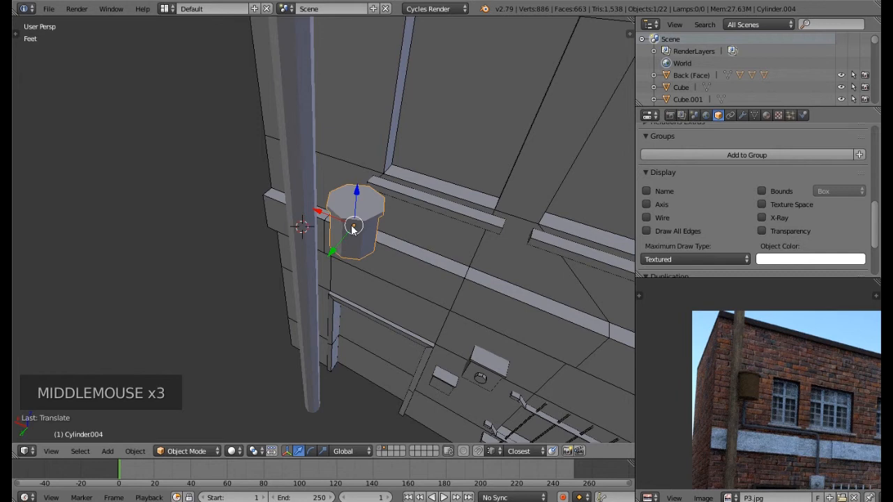
Snap the 3D cursor to the canister's side face nearest the pole and add a cube there within the canister mesh.
middle_drag(307, 285, 352, 238)
scroll(325, 278, up, 2)
scroll(352, 238, up, 4)
scroll(335, 231, down, 2)
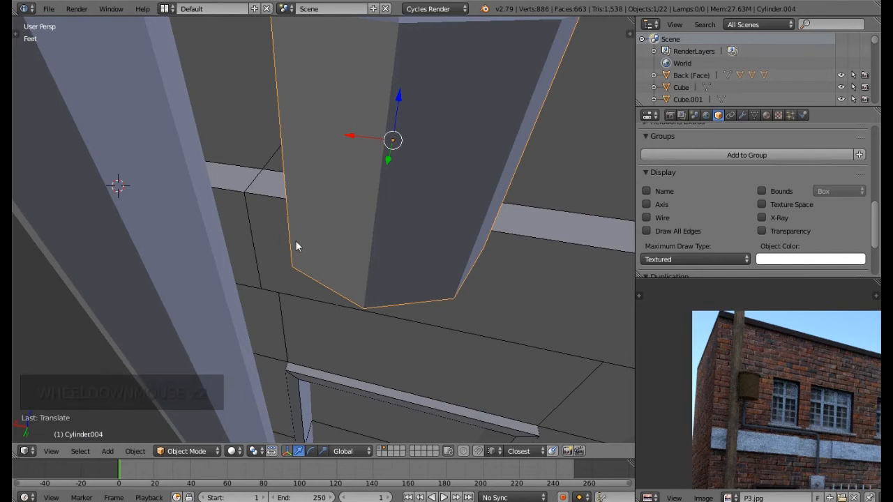
key(Tab)
right_click(328, 191)
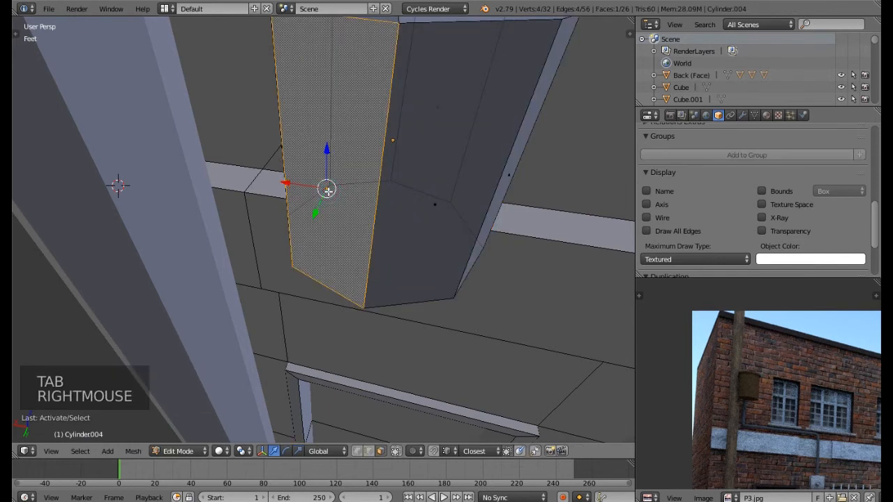
key(shift+s)
click(328, 192)
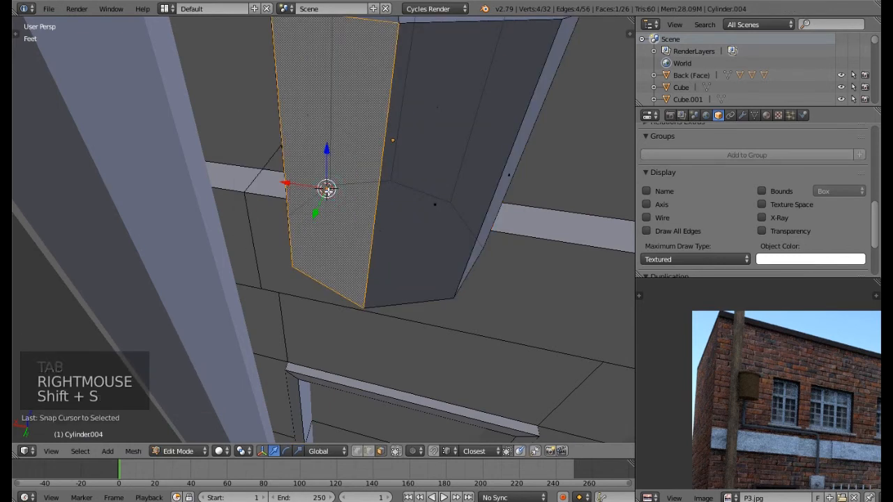
key(shift+a)
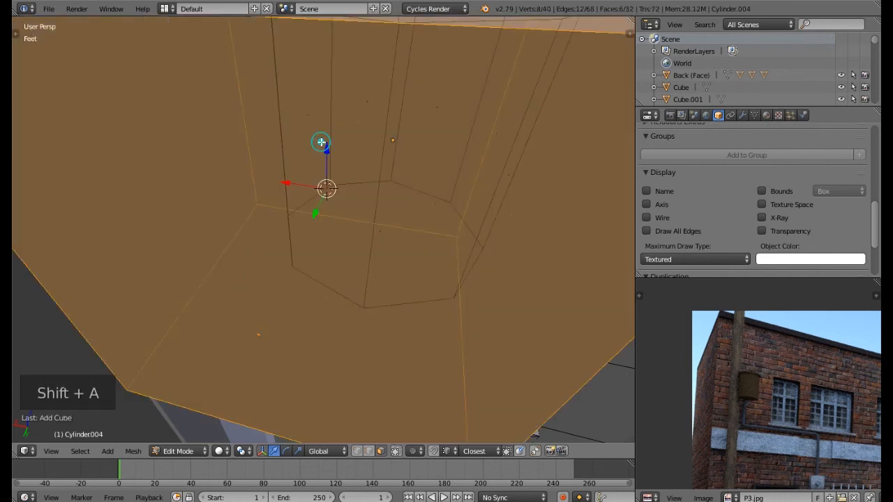
click(320, 144)
Scale the new cube down to a small block on the canister's side and adjust its width along X.
key(s)
key(s)
key(s)
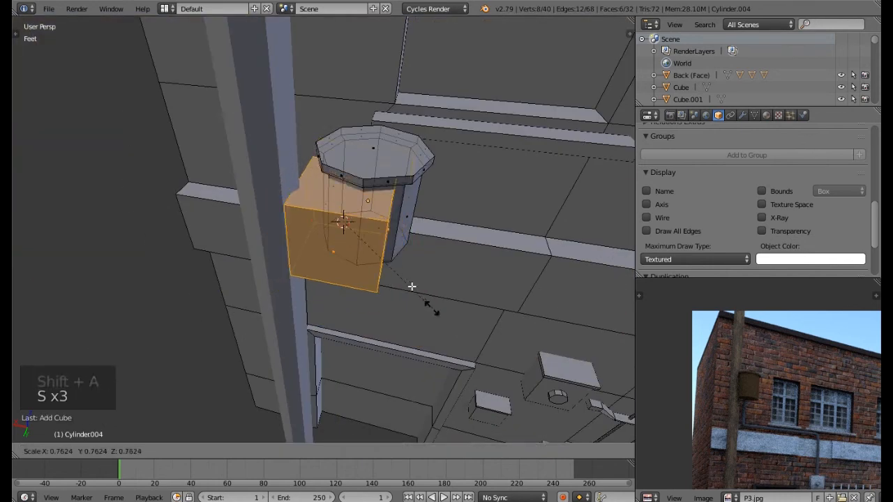
click(369, 241)
key(s)
key(x)
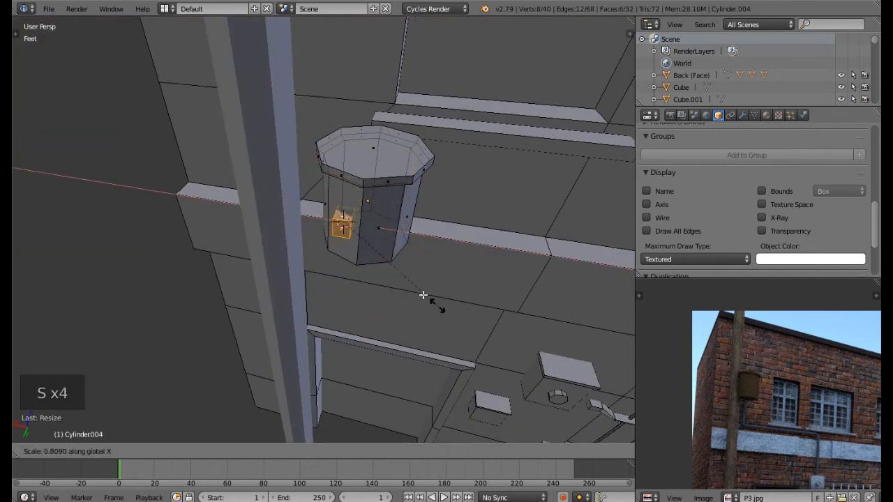
click(382, 259)
Rotate the small block about Z to suit the canister's side and move it about 3 inches along X toward the pole.
middle_drag(387, 300, 351, 303)
scroll(374, 273, down, 1)
middle_drag(374, 273, 409, 313)
key(r)
key(z)
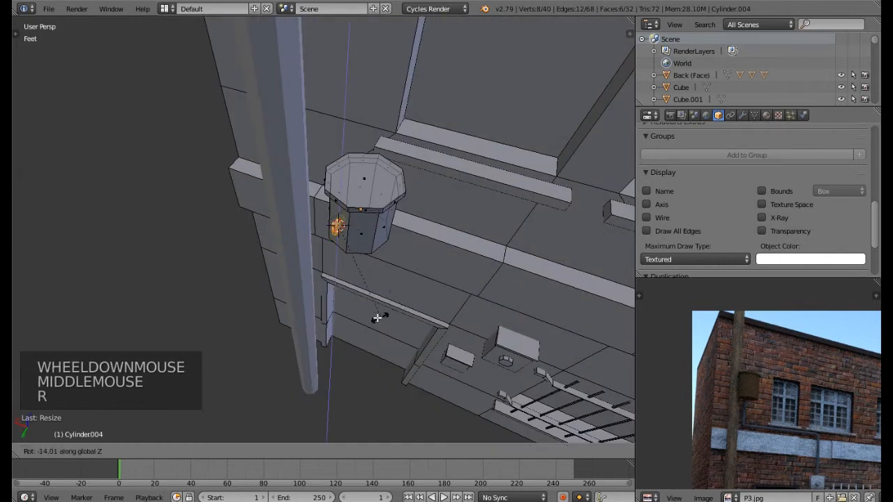
click(360, 317)
scroll(321, 253, up, 2)
shift+middle_drag(339, 238, 376, 272)
drag(361, 300, 345, 295)
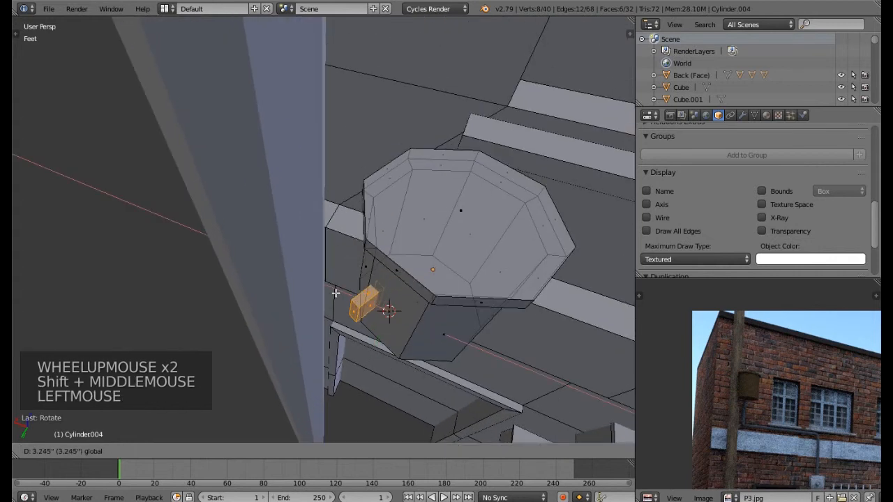
Select the block's end face and move it along X and Y into the pole to form a bracket.
right_click(335, 293)
click(345, 314)
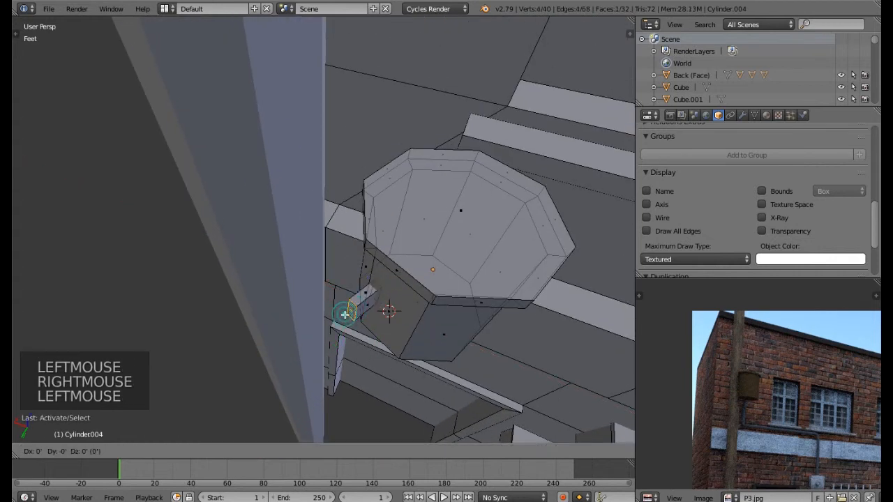
drag(333, 343, 276, 321)
drag(296, 360, 299, 337)
middle_drag(299, 338, 330, 336)
drag(278, 318, 289, 314)
middle_drag(288, 315, 455, 258)
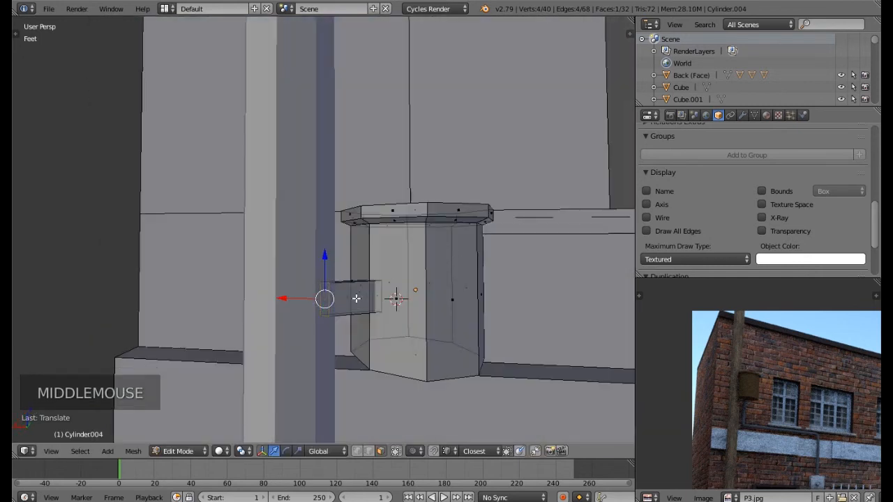
Select the whole bracket, lower it along Z to the canister's base, and scale its height along Z.
key(l)
key(l)
drag(353, 252, 353, 311)
key(s)
key(z)
click(389, 383)
middle_drag(408, 376, 435, 405)
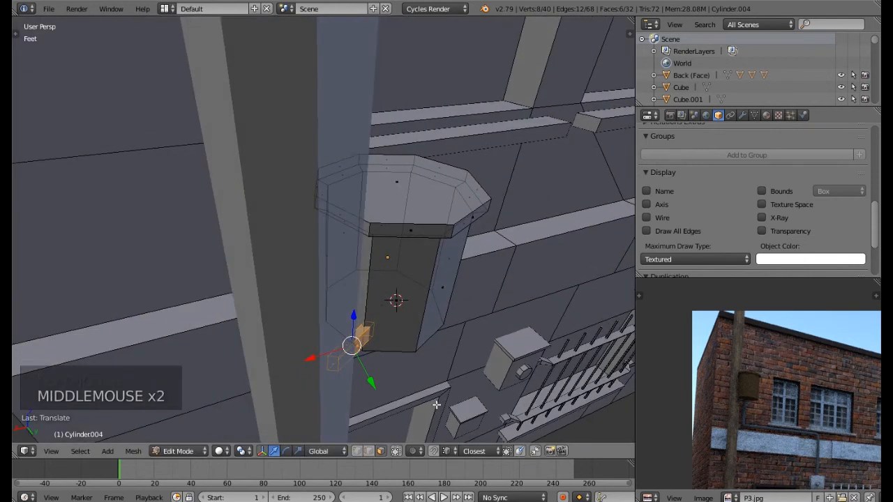
Scale the bracket along Y to thin it, then try a small move along Y and undo it.
key(s)
key(y)
click(413, 376)
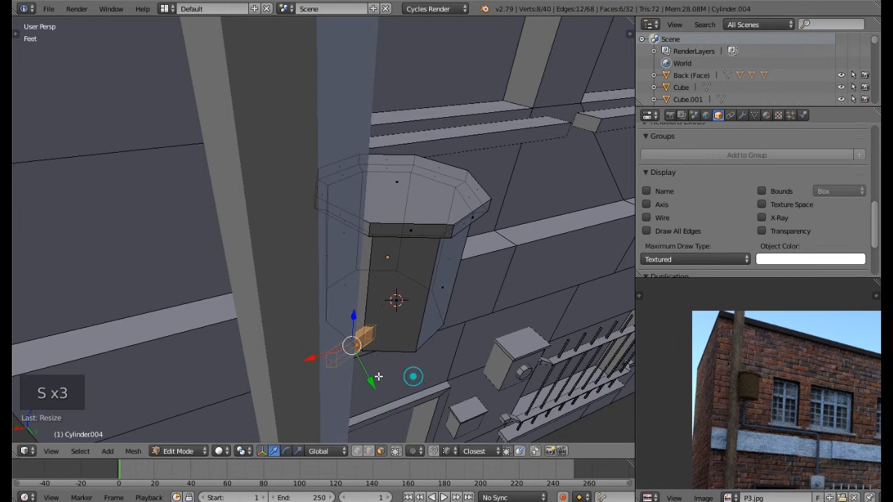
drag(370, 380, 361, 366)
mouse_move(384, 365)
middle_down()
mouse_move(305, 389)
mouse_move(363, 382)
mouse_move(412, 337)
mouse_move(377, 361)
middle_up()
key(ctrl+z)
Duplicate the bracket, raise the copy along Z to just below the canister's rim, and leave mesh editing.
key(shift+d)
right_click(350, 402)
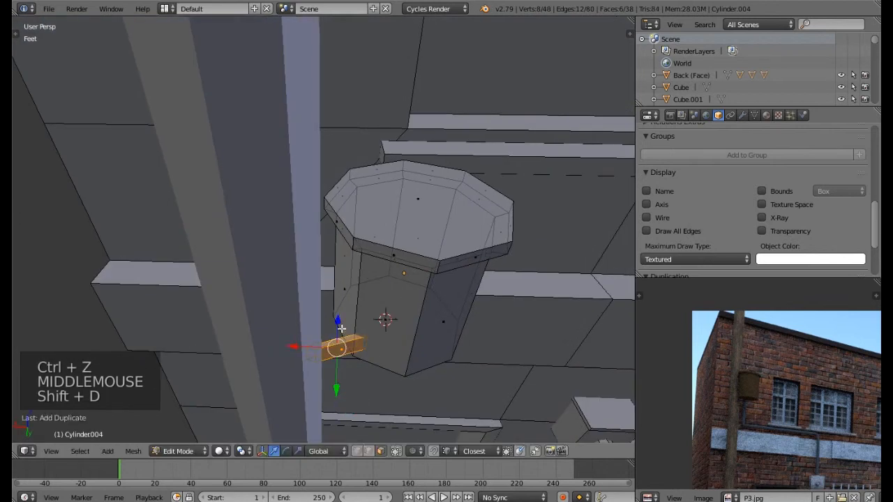
drag(341, 333, 342, 269)
middle_drag(341, 270, 366, 300)
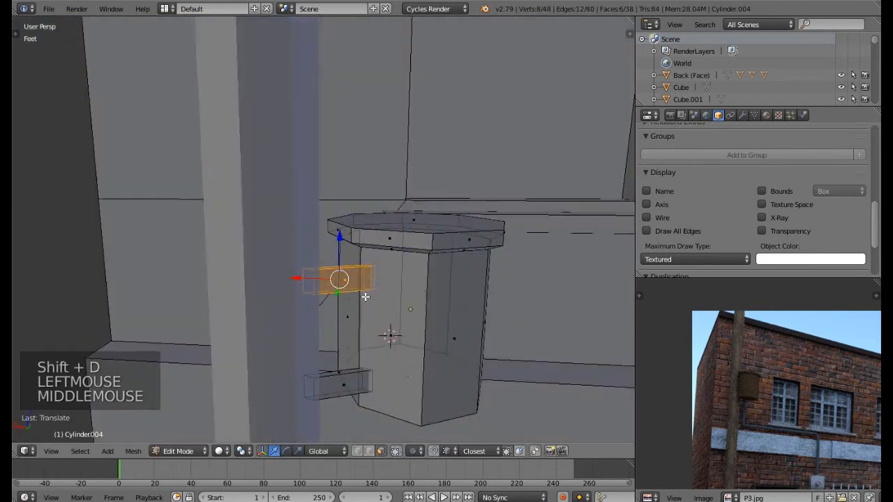
key(Tab)
On the building mesh, delete the front, top and bottom faces of the ledge section above the wall boxes.
scroll(353, 362, down, 5)
shift+middle_drag(354, 362, 307, 272)
scroll(292, 263, down, 1)
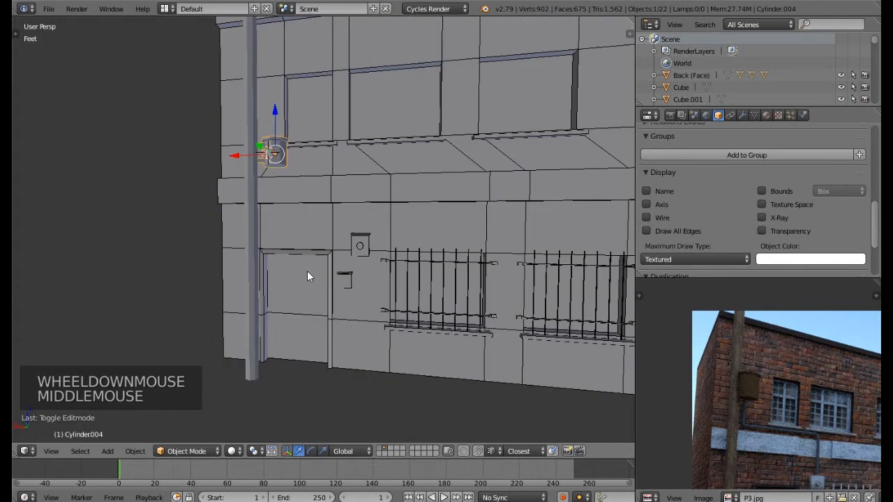
middle_drag(778, 417, 719, 344)
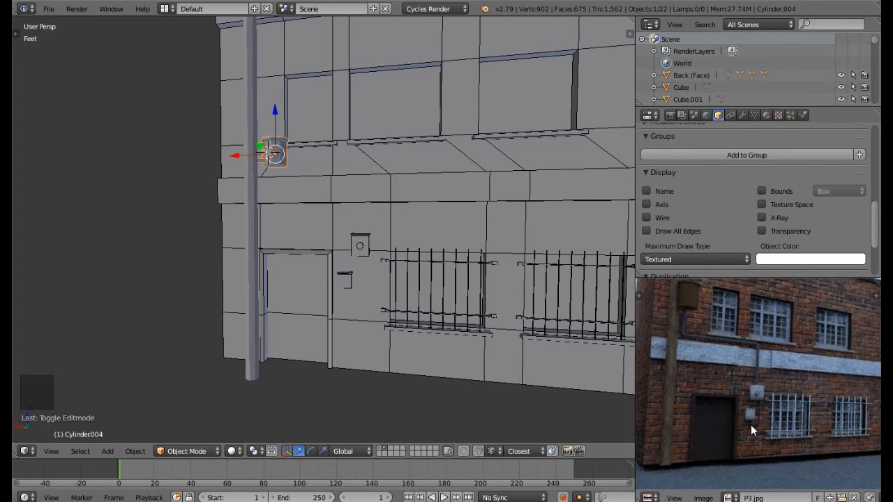
middle_drag(343, 184, 324, 257)
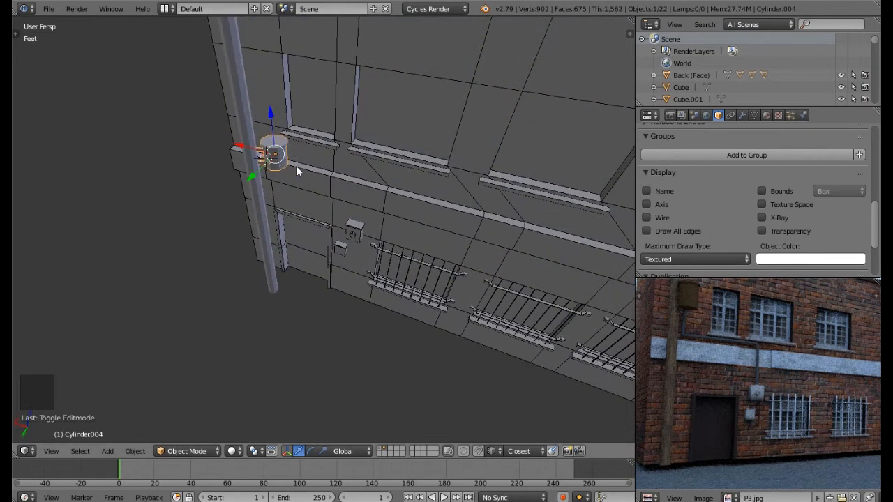
right_click(354, 196)
scroll(351, 179, up, 4)
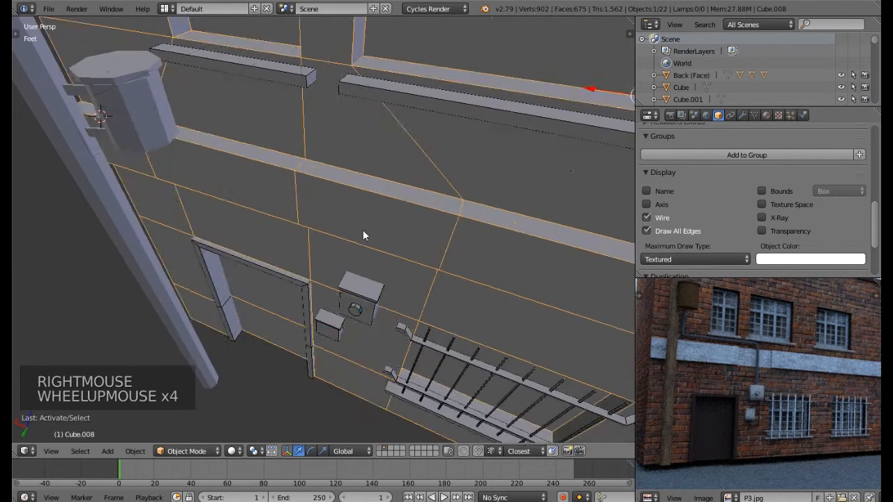
key(Tab)
right_click(363, 218)
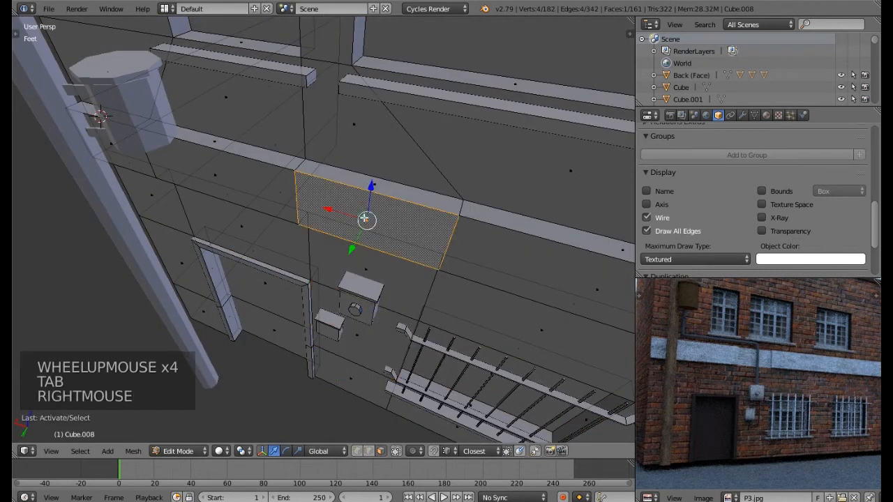
shift+right_click(363, 218)
middle_drag(363, 218, 348, 162)
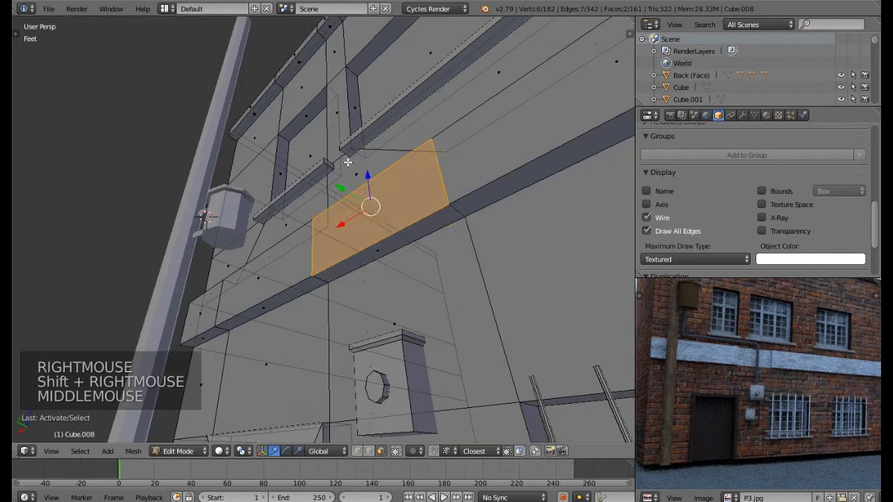
shift+right_click(377, 251)
middle_drag(377, 250, 458, 437)
key(Delete)
click(378, 324)
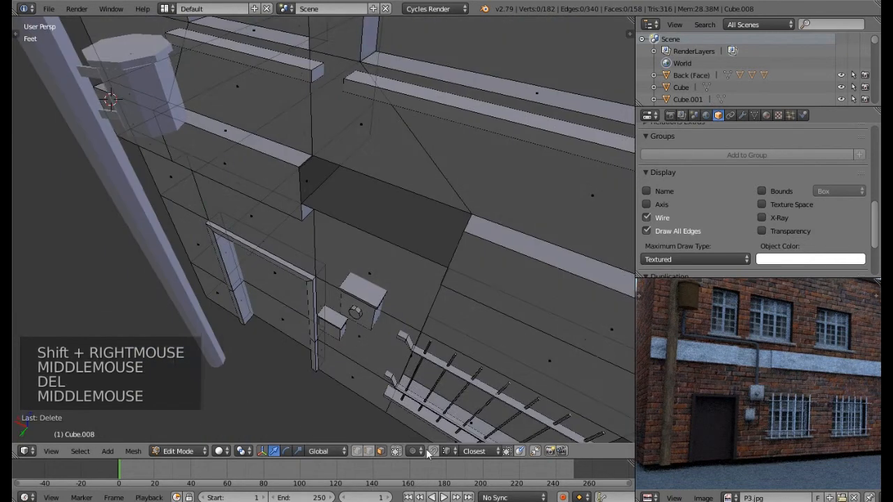
With edge selection, cap the ledge's open end on the door side and fill the wall opening beside it.
click(369, 451)
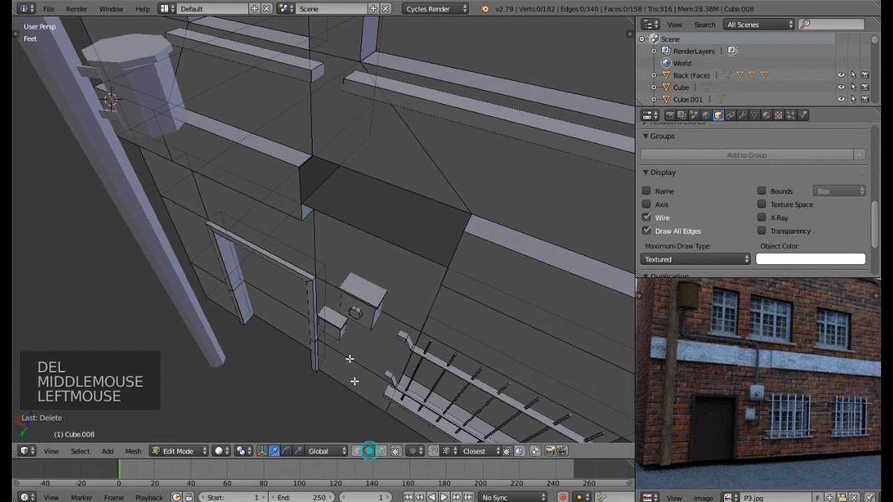
right_click(304, 164)
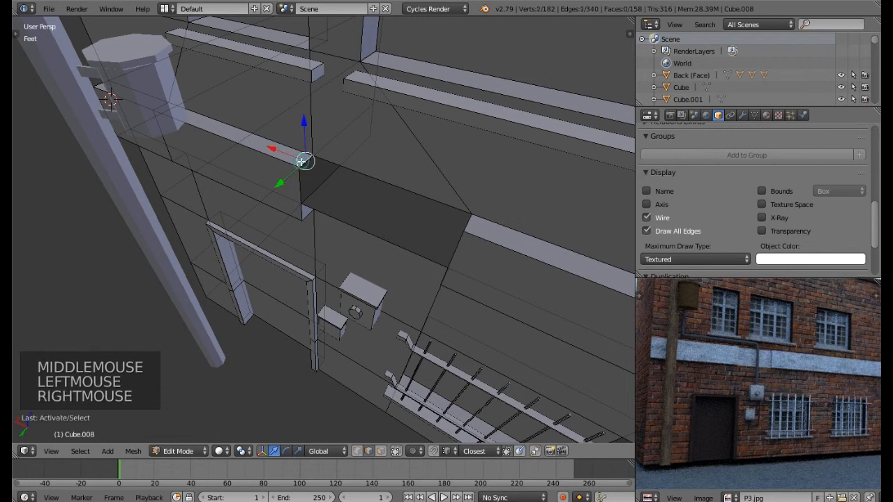
shift+right_click(308, 216)
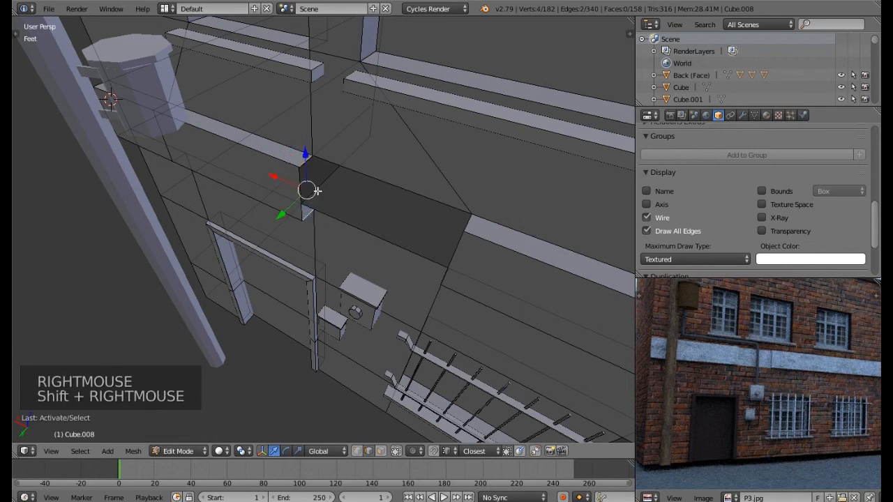
key(f)
right_click(382, 183)
shift+right_click(366, 232)
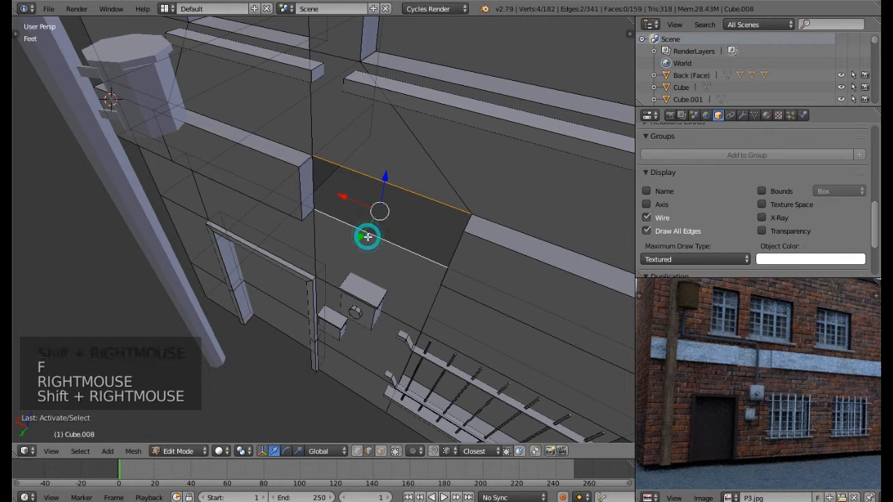
key(f)
Fill the ledge's other open end with a face and leave the building's mesh editing.
middle_drag(435, 245, 470, 205)
right_click(466, 208)
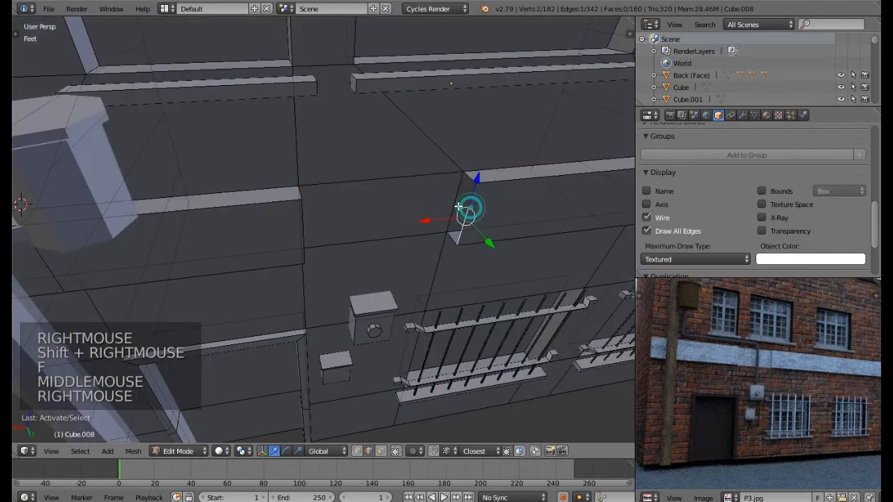
shift+right_click(455, 203)
key(f)
scroll(457, 206, down, 2)
middle_drag(457, 206, 386, 165)
key(Tab)
scroll(377, 196, down, 3)
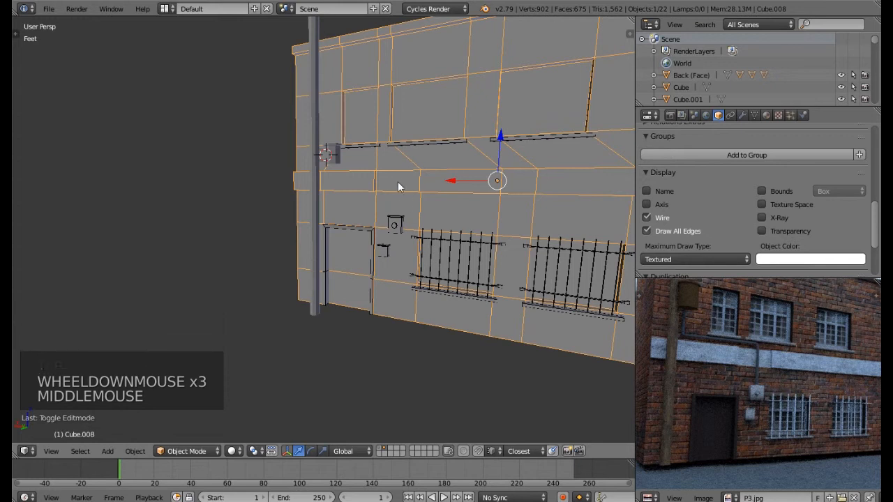
Snap the 3D cursor to the top face of the larger wall box beside the door, using face selection, and leave mesh editing.
middle_drag(403, 221, 390, 245)
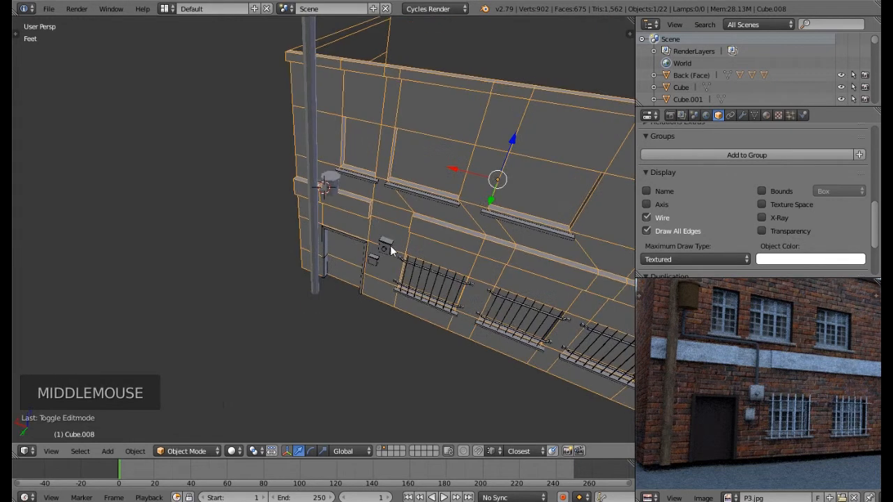
scroll(390, 251, up, 5)
right_click(377, 248)
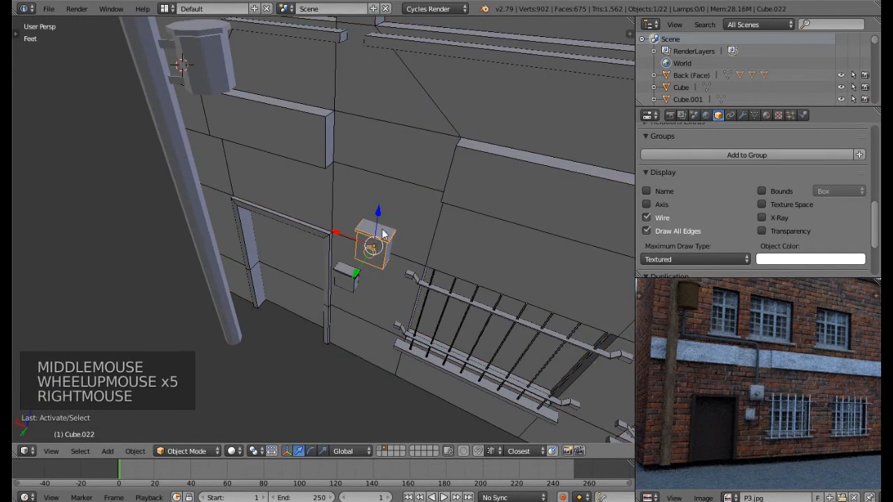
key(Tab)
scroll(382, 229, up, 5)
right_click(371, 234)
click(380, 452)
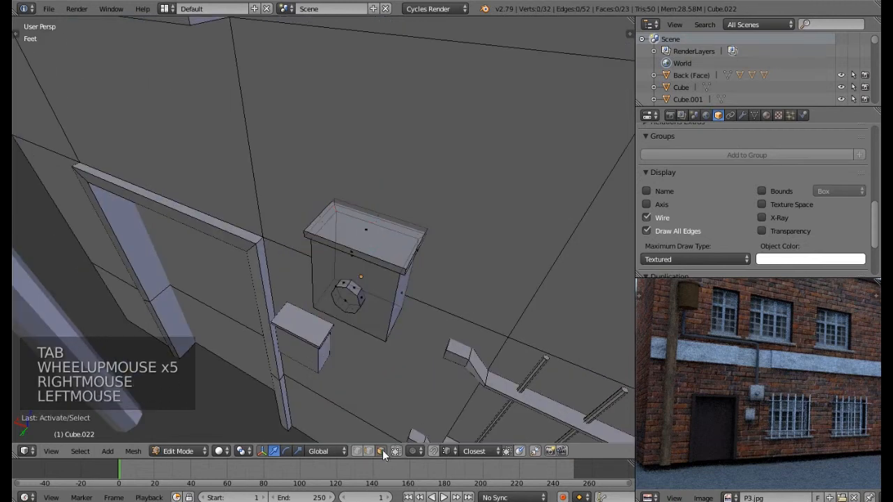
right_click(363, 230)
middle_drag(363, 230, 376, 159)
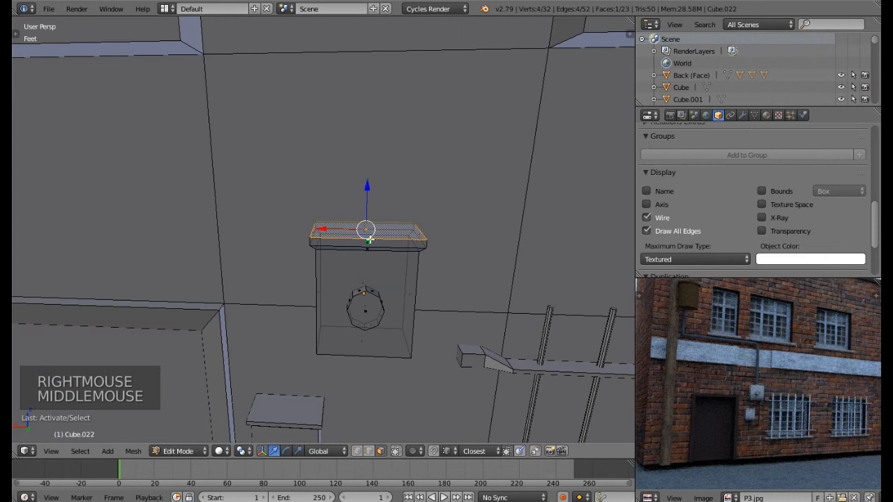
middle_drag(370, 239, 361, 263)
key(shift+s)
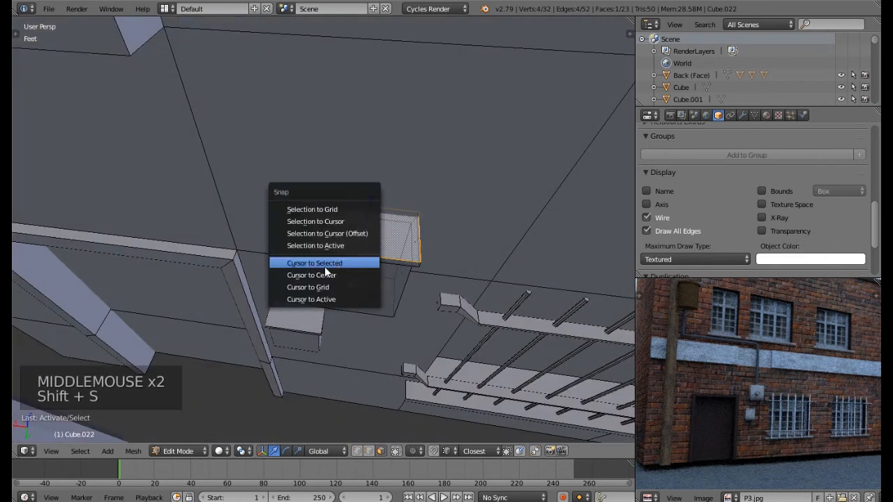
click(325, 267)
key(Tab)
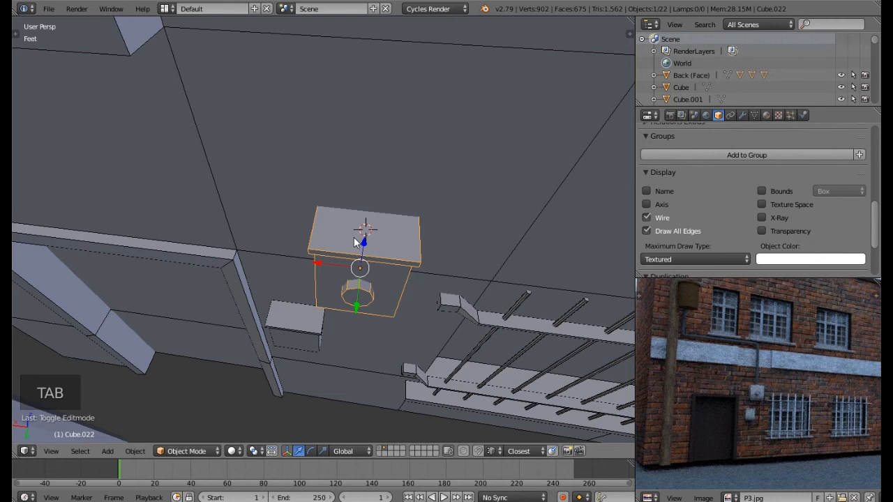
Add a path curve at the 3D cursor and rotate it 90 degrees about the Y axis so it stands upright.
key(shift+a)
mouse_move(356, 242)
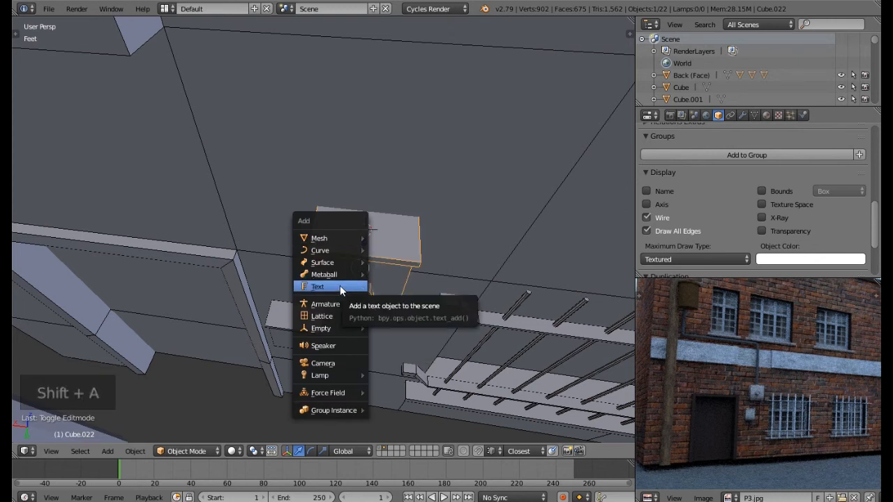
mouse_move(334, 251)
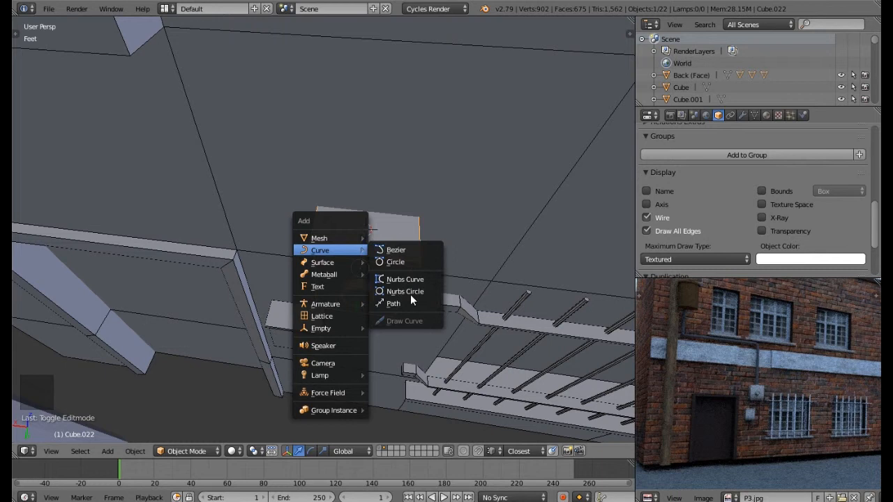
click(400, 304)
middle_drag(395, 285, 402, 241)
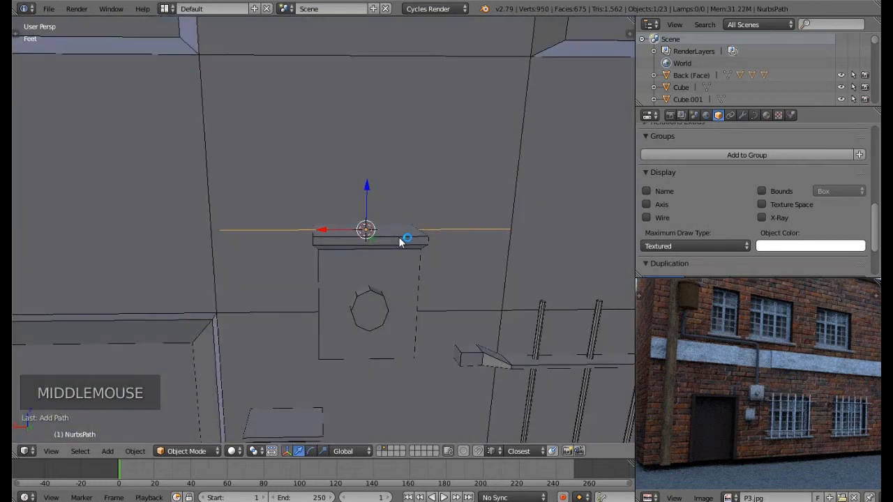
text(ry90)
key(Return)
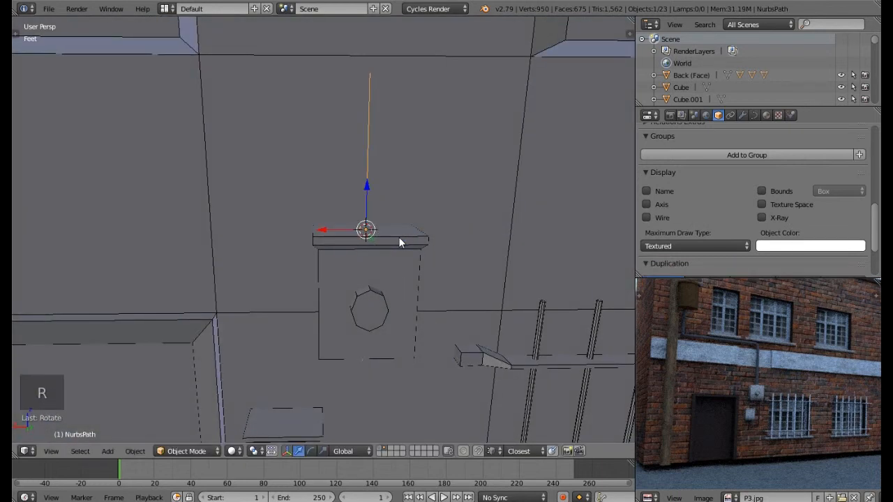
Raise the path along Z until its lower end sits just above the larger wall box.
drag(369, 187, 377, 67)
scroll(404, 125, down, 2)
middle_drag(423, 149, 409, 165)
scroll(409, 165, down, 2)
drag(389, 98, 392, 70)
shift+middle_drag(402, 106, 393, 160)
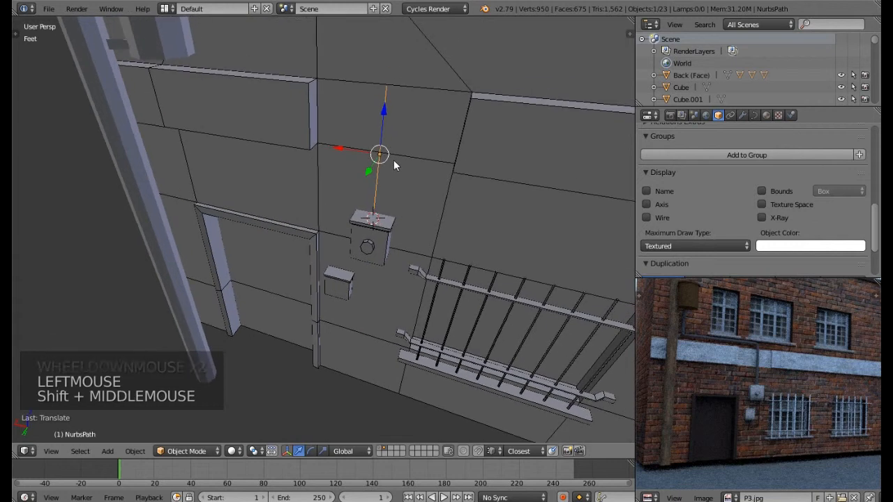
In curve editing, move the path's lowest point along Z onto the wall box's top with snapping enabled.
key(Tab)
right_click(373, 210)
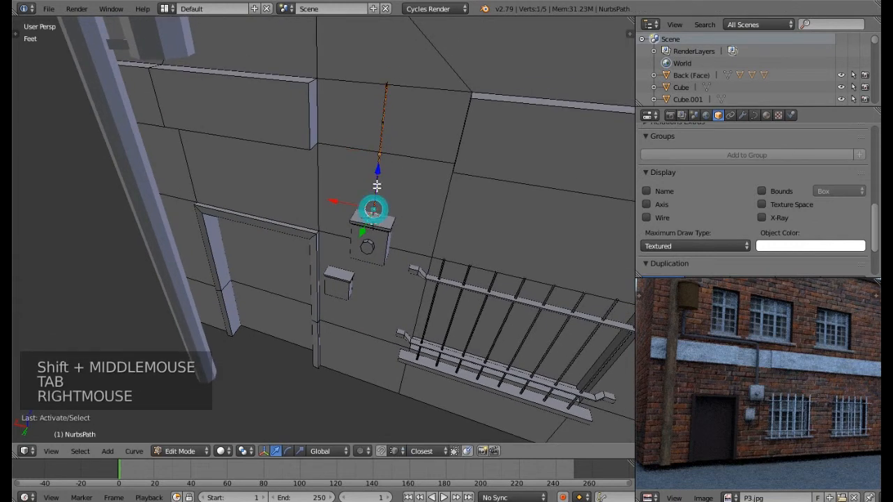
scroll(373, 210, up, 3)
middle_drag(374, 210, 375, 165)
key(shift+Tab)
drag(374, 166, 399, 222)
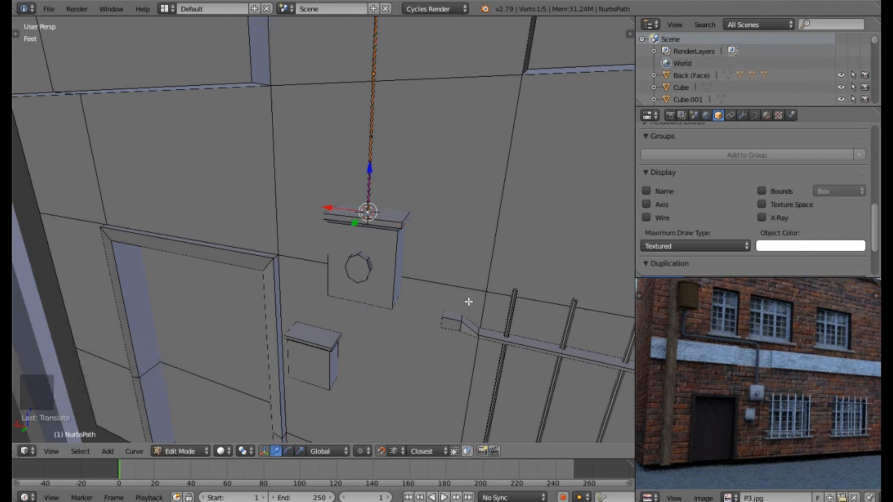
middle_drag(409, 224, 414, 267)
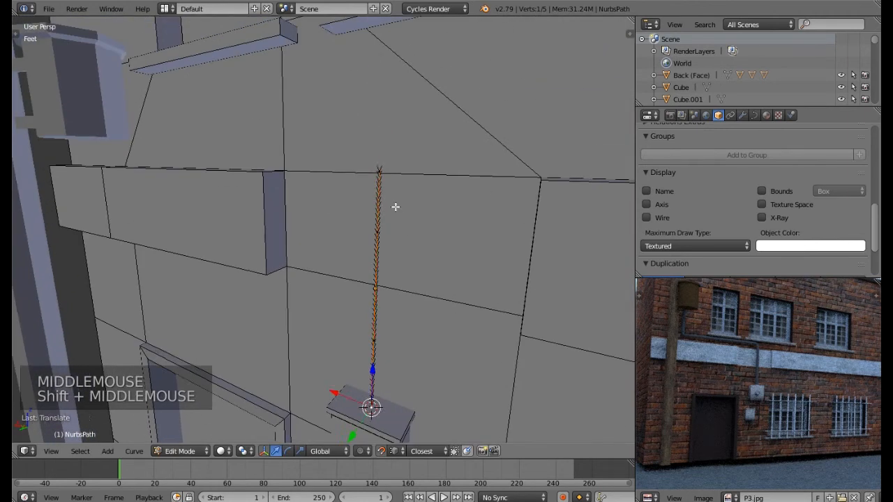
Turn snapping off and extrude the path's top point upward along Z, past the upper edge of the ledge gap.
right_click(380, 171)
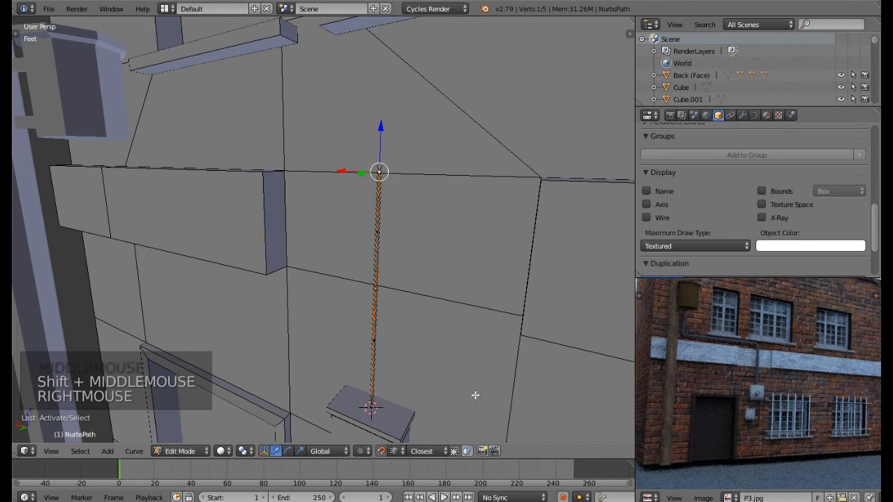
click(382, 452)
shift+middle_drag(397, 188, 386, 213)
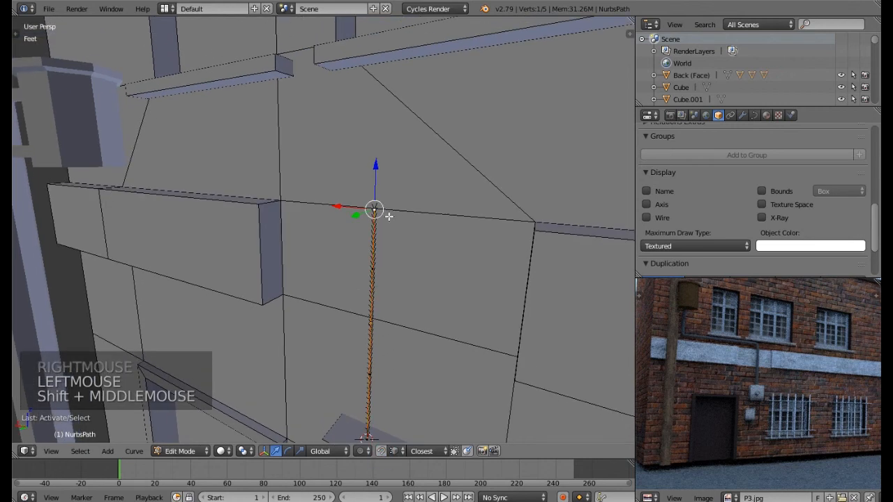
key(e)
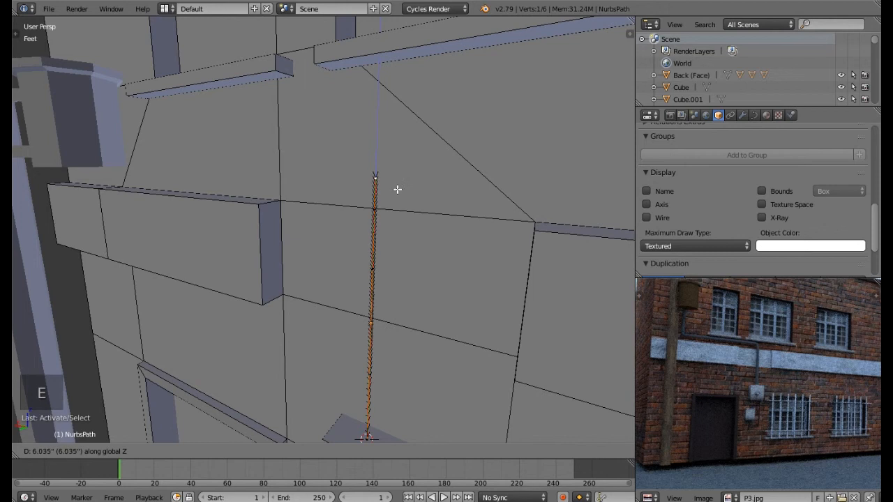
click(404, 158)
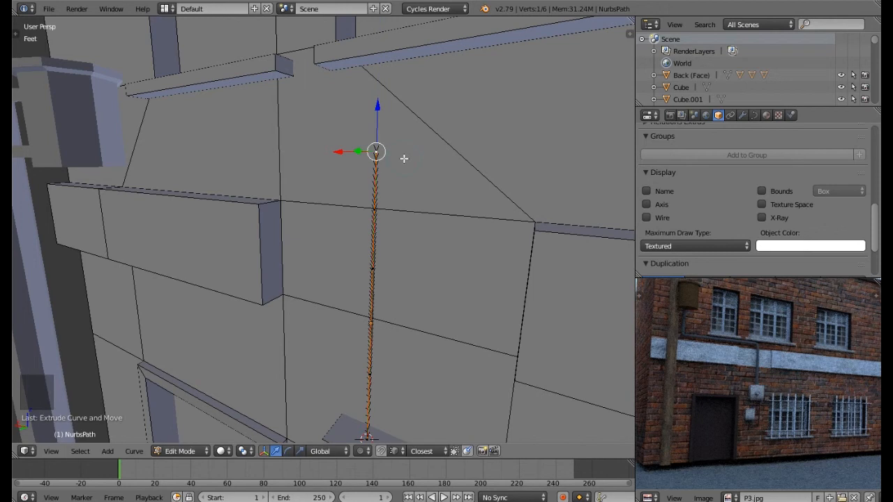
Extrude two more short segments up along Z from the path's top end, the first about 1.6 inches long.
key(e)
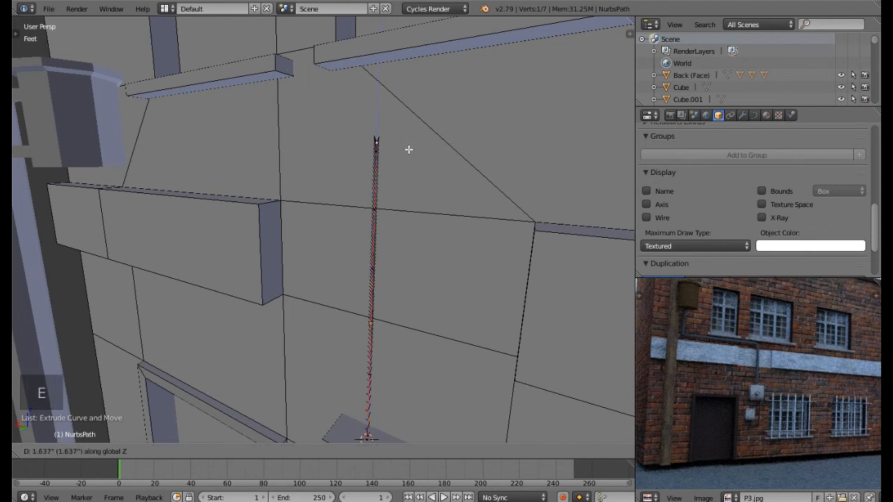
click(409, 150)
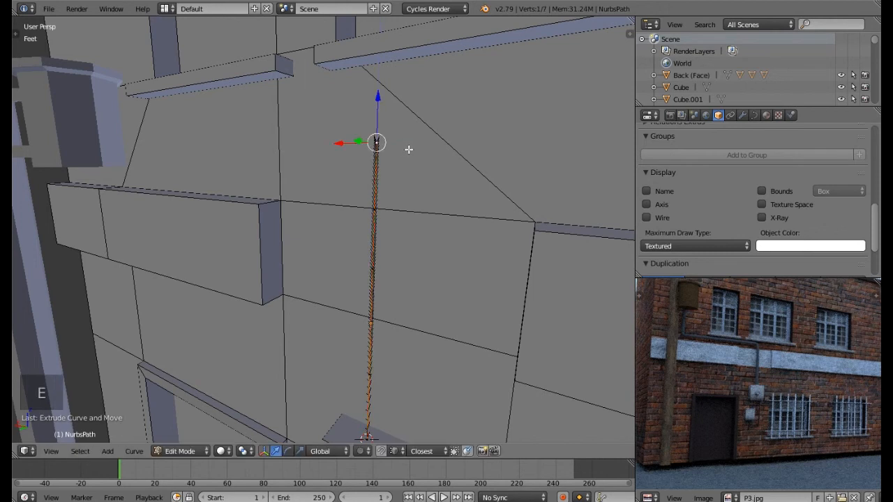
key(e)
click(413, 139)
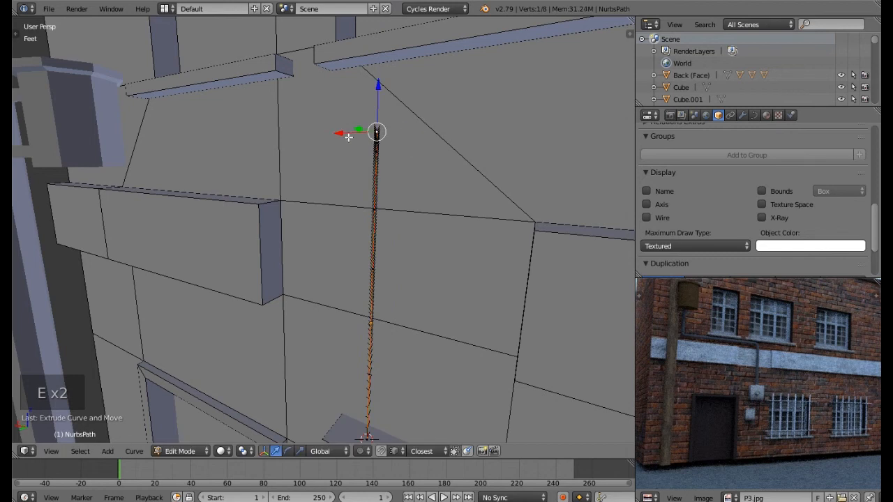
Shift the path's end point along X toward the utility pole and lower it slightly along Z to form a bend.
drag(346, 136, 328, 143)
drag(359, 89, 361, 100)
middle_drag(370, 112, 386, 160)
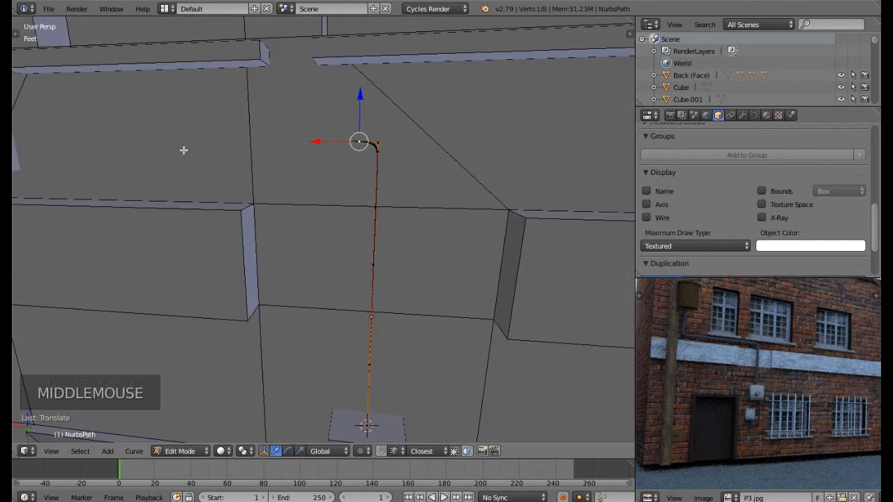
middle_drag(183, 145, 147, 110)
middle_drag(244, 176, 284, 191)
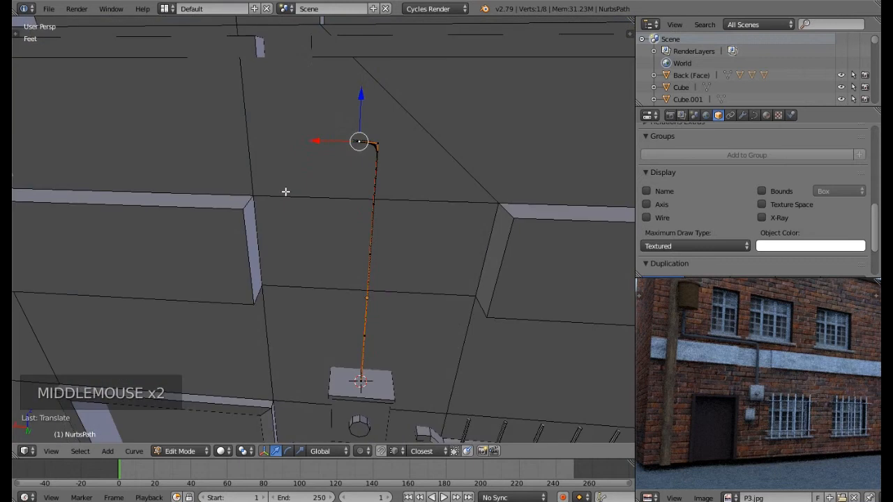
Extrude the top end of the conduit path horizontally along X toward the pole's canister and adjust the end point's position.
key(e)
key(e)
key(e)
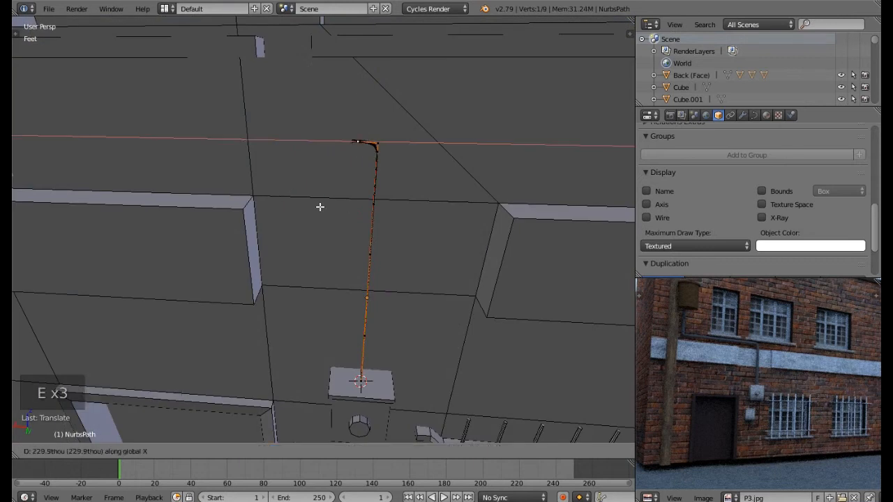
click(116, 200)
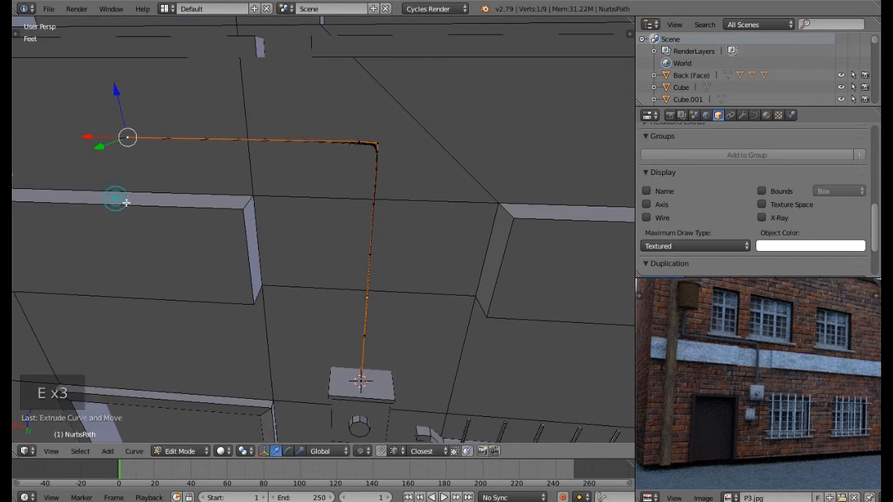
scroll(136, 205, down, 2)
shift+middle_drag(136, 205, 292, 232)
drag(267, 221, 223, 218)
drag(145, 216, 173, 216)
middle_drag(174, 216, 251, 244)
key(Tab)
Select the octagonal canister together with the pole and reposition both relative to the wall.
right_click(251, 243)
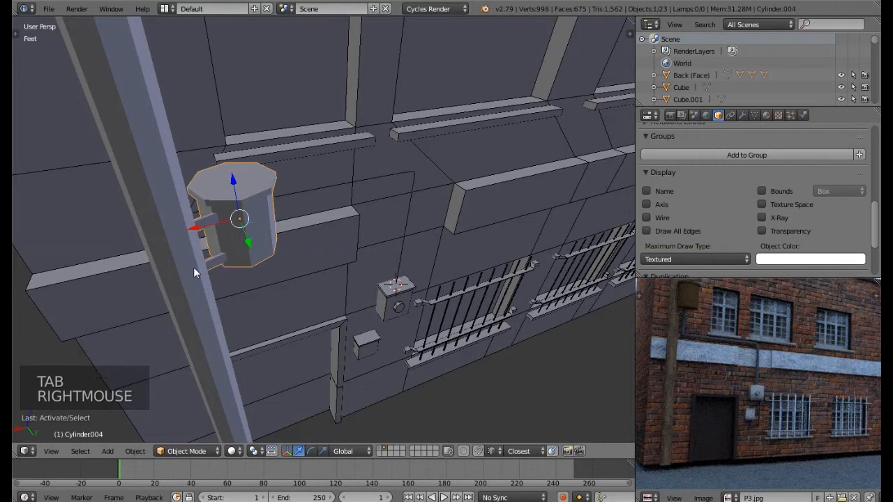
shift+right_click(194, 270)
drag(169, 245, 85, 262)
middle_drag(85, 263, 217, 202)
drag(227, 194, 206, 196)
scroll(207, 264, down, 3)
middle_drag(208, 264, 166, 191)
click(239, 203)
Edit the conduit path again and extrude its end about 5" farther along X beside the canister.
right_click(169, 195)
right_click(165, 195)
scroll(161, 195, up, 5)
key(Tab)
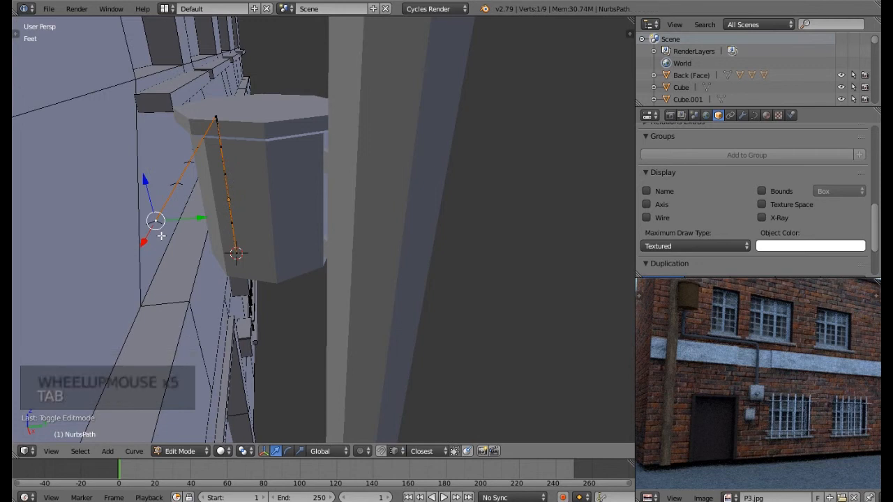
key(e)
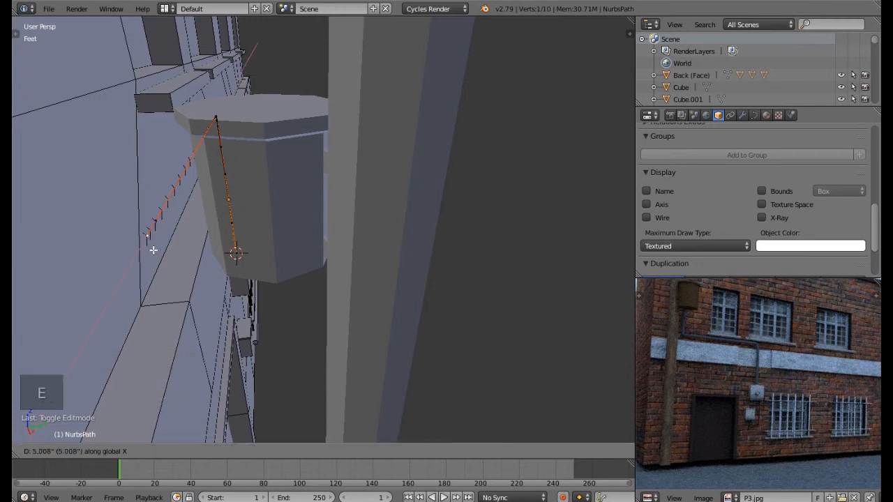
click(154, 248)
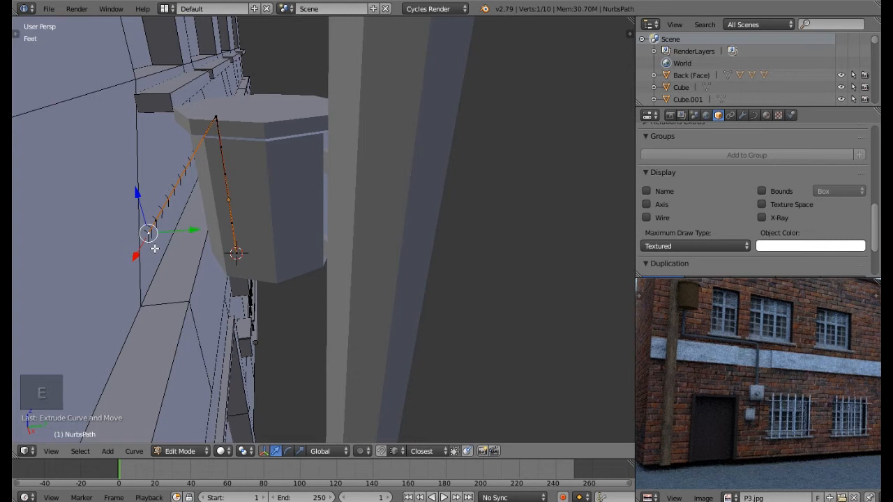
Extrude the path's end along Y in two segments into the canister, the first about 4.3" long.
key(e)
key(y)
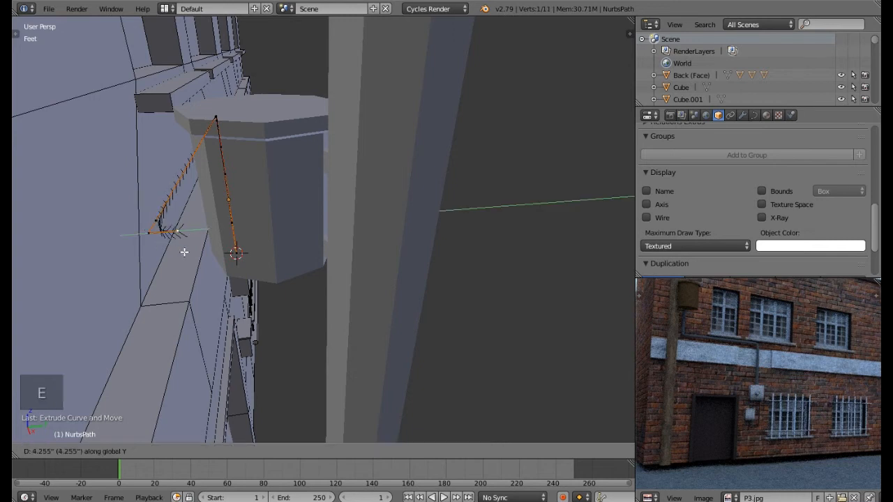
click(185, 252)
mouse_move(184, 252)
middle_down()
mouse_move(196, 161)
mouse_move(188, 242)
middle_up()
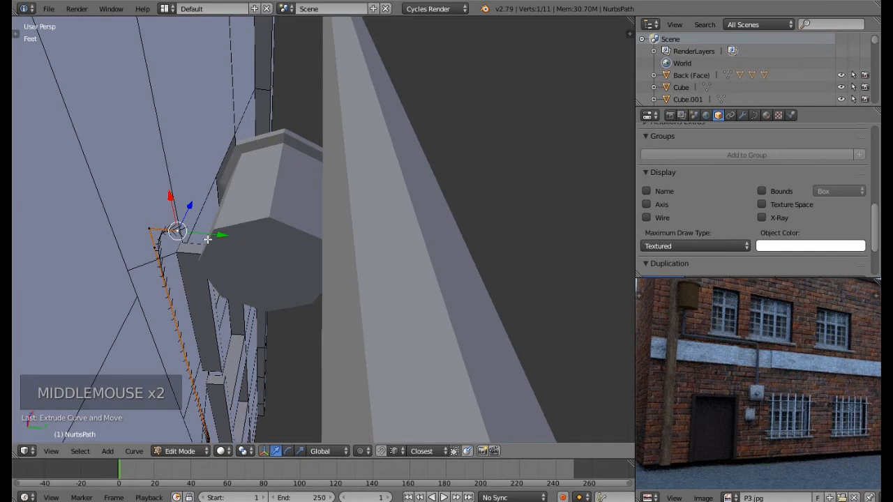
key(e)
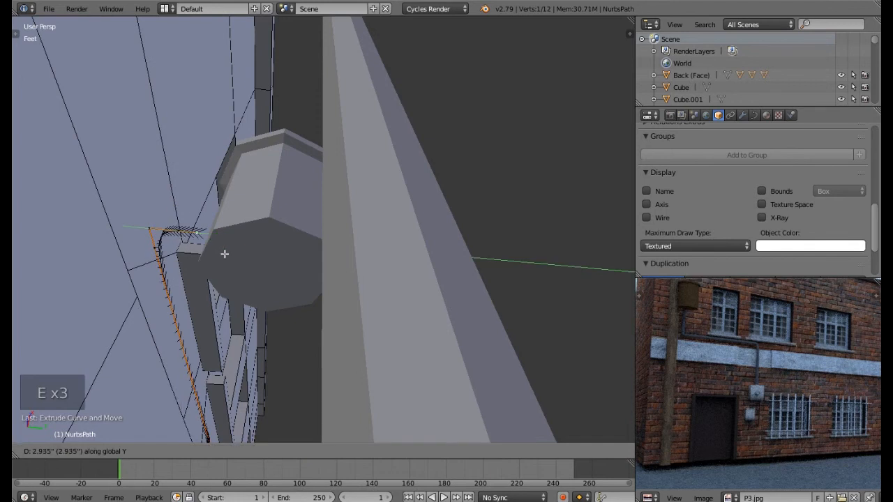
click(270, 283)
Raise the path's end point inside the canister so the last segment slopes upward.
middle_drag(270, 283, 219, 323)
middle_drag(385, 314, 250, 313)
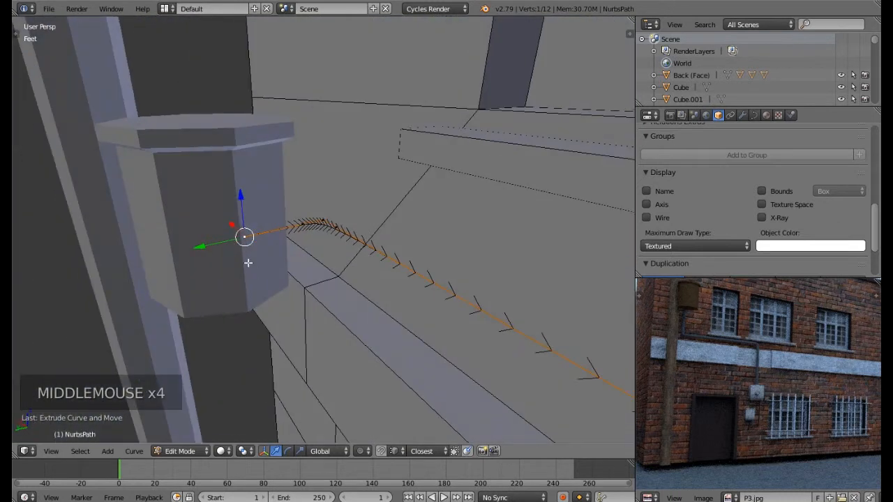
middle_drag(256, 273, 241, 211)
drag(243, 200, 255, 150)
middle_drag(229, 236, 318, 226)
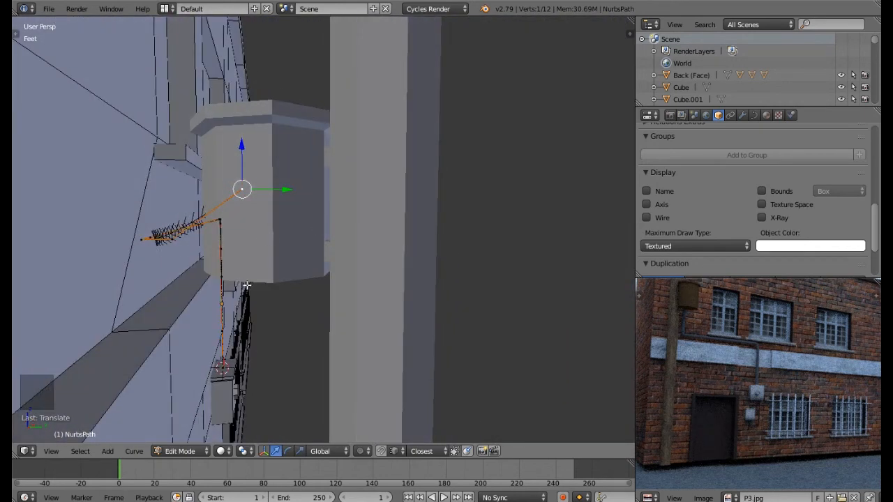
scroll(332, 303, down, 2)
mouse_move(332, 303)
middle_down()
mouse_move(239, 331)
mouse_move(354, 309)
mouse_move(317, 299)
middle_up()
middle_drag(370, 289, 347, 276)
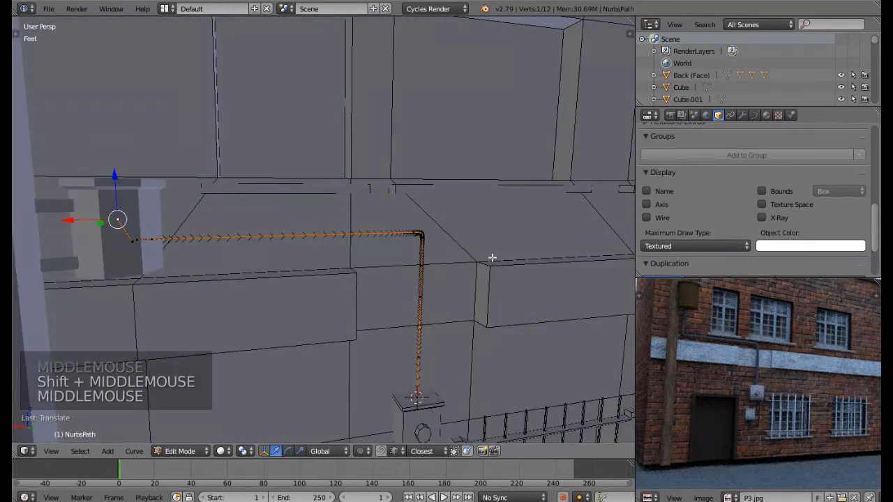
Give the conduit curve a bevel depth of 1000mil.
click(752, 116)
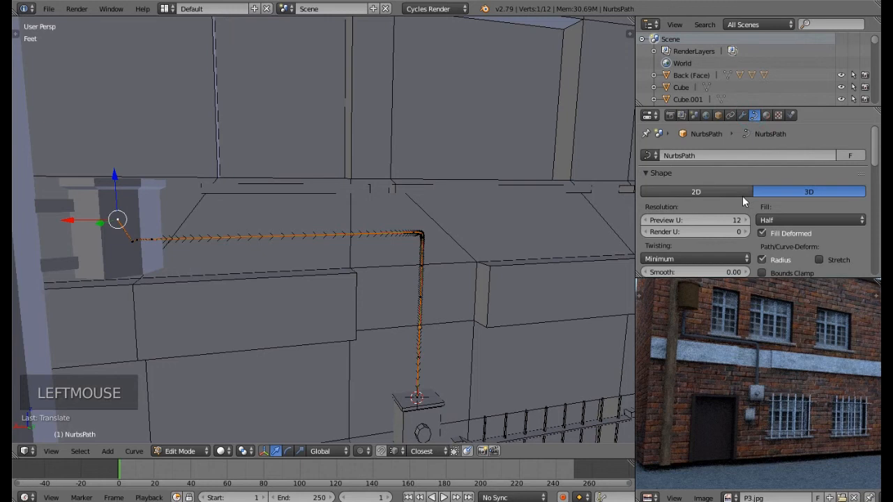
scroll(743, 196, down, 7)
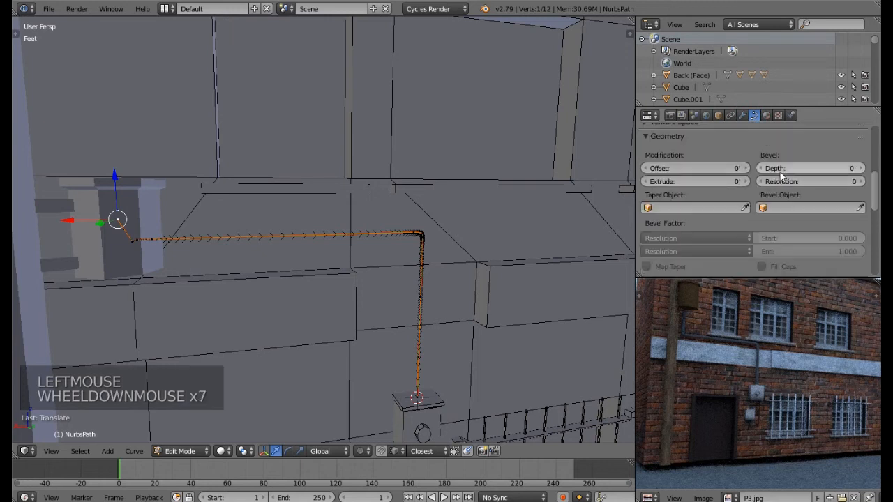
drag(773, 169, 809, 169)
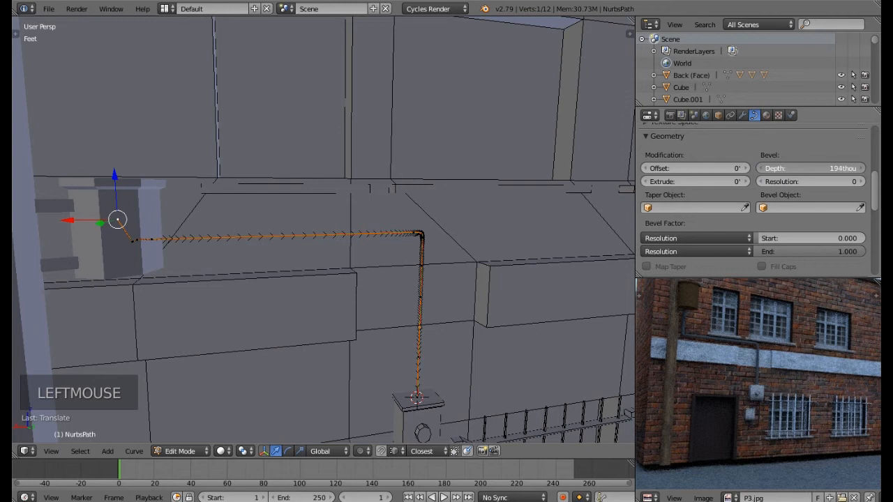
click(809, 169)
text(100mil)
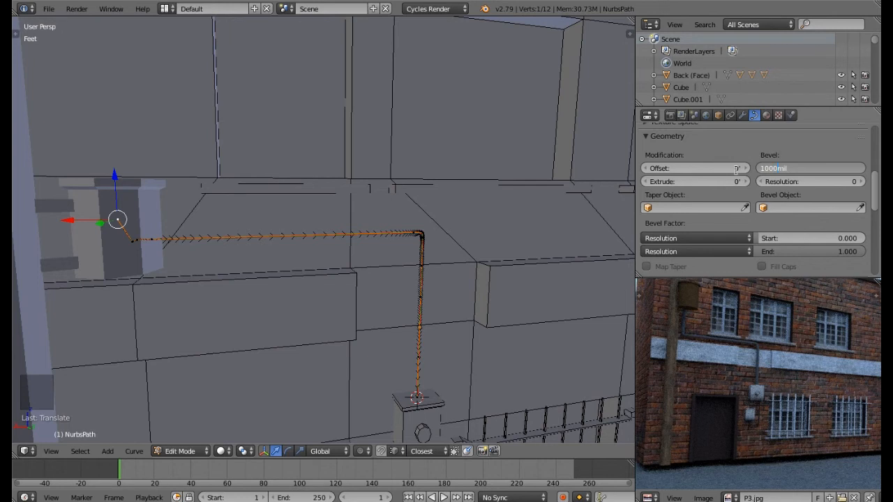
key(Return)
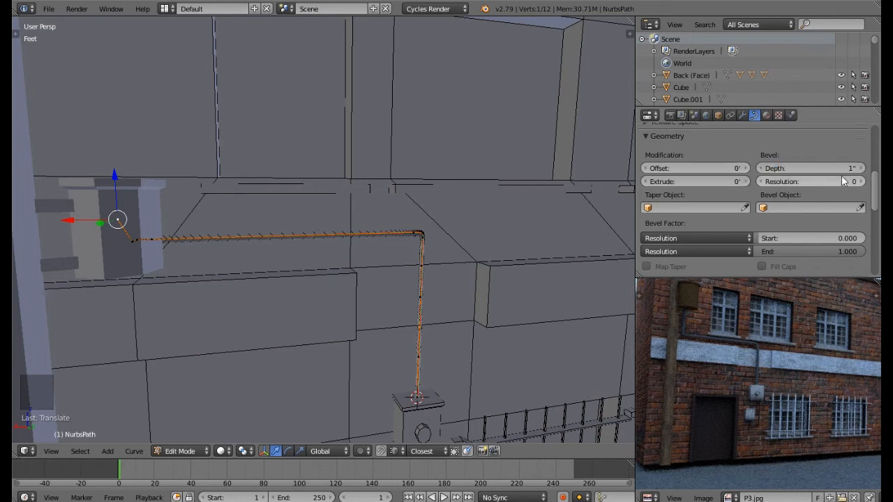
Set the conduit curve's fill mode to Full and its bevel resolution to 3.
middle_drag(470, 258, 369, 255)
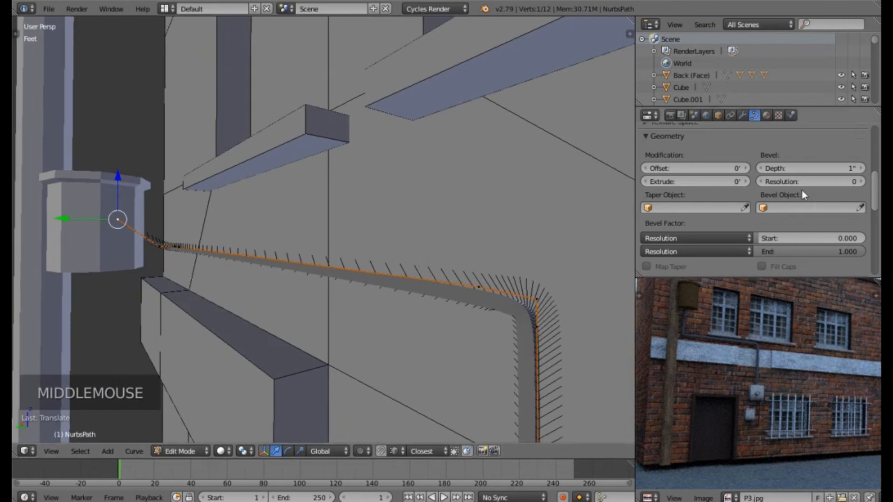
scroll(798, 188, up, 5)
scroll(795, 187, up, 2)
click(789, 218)
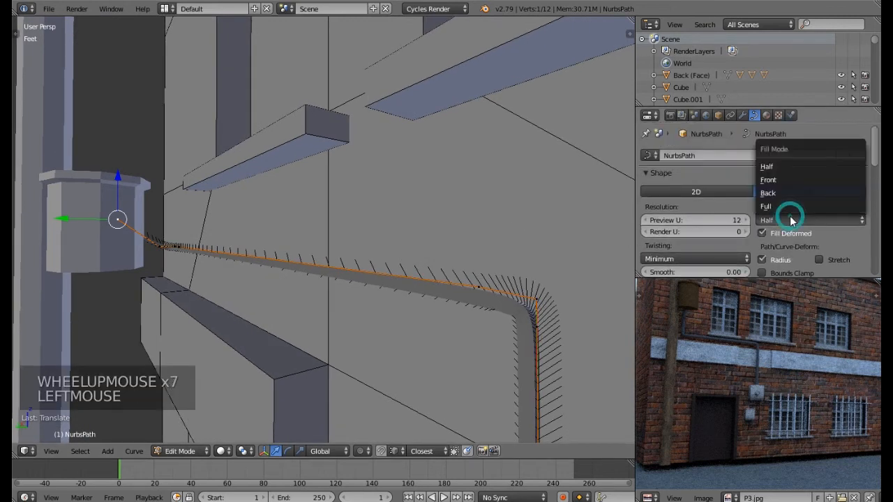
click(773, 207)
middle_drag(446, 209, 503, 213)
scroll(778, 223, down, 5)
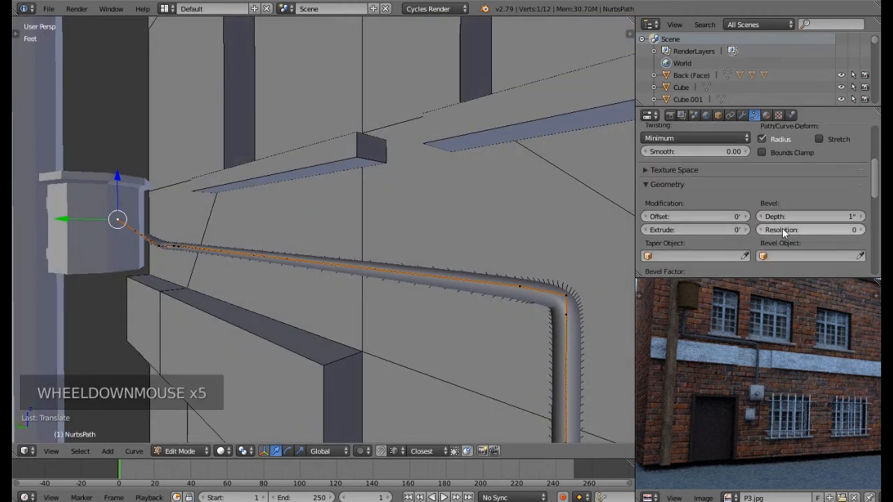
click(844, 229)
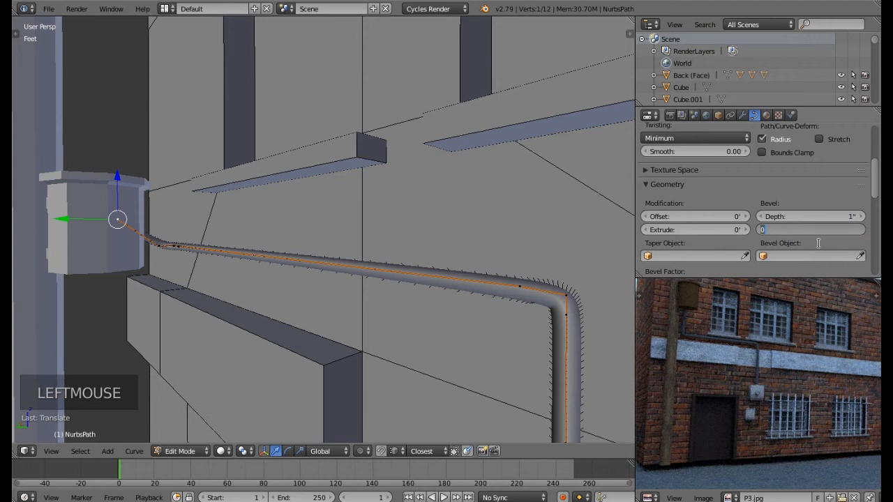
key(Return)
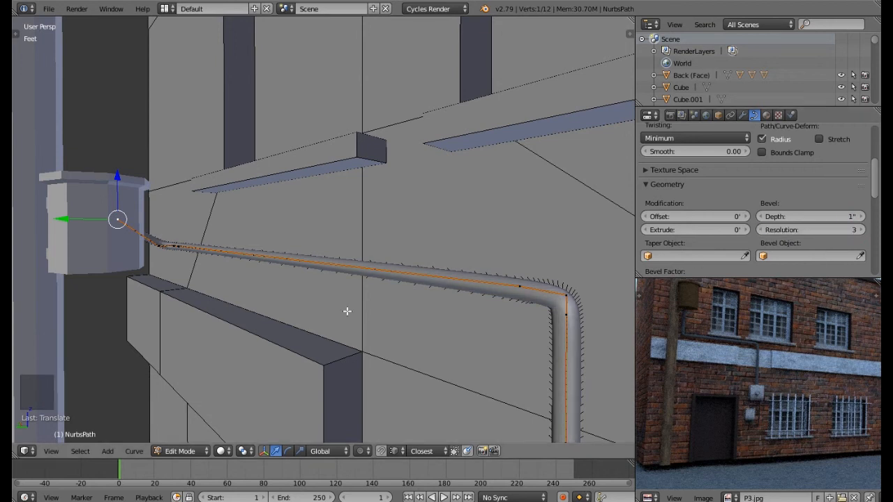
Show the model in wireframe and reduce the active spline's U resolution first to 5, finally to 3.
key(z)
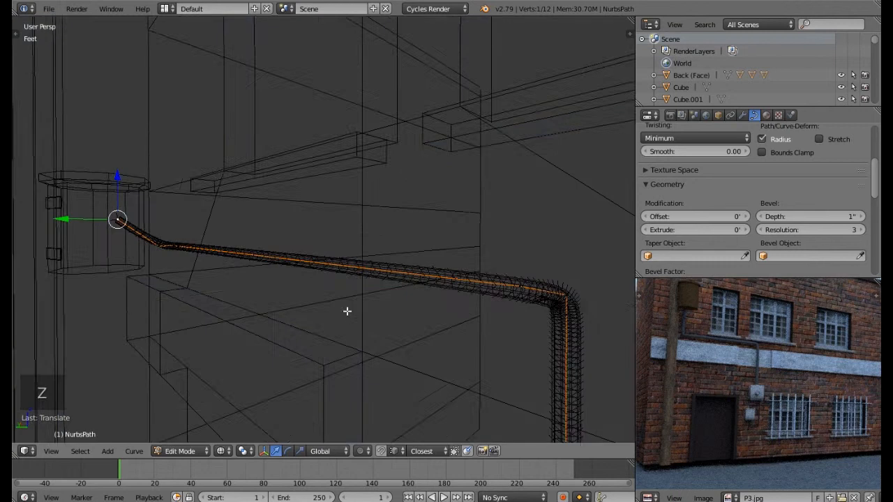
shift+middle_drag(346, 311, 327, 271)
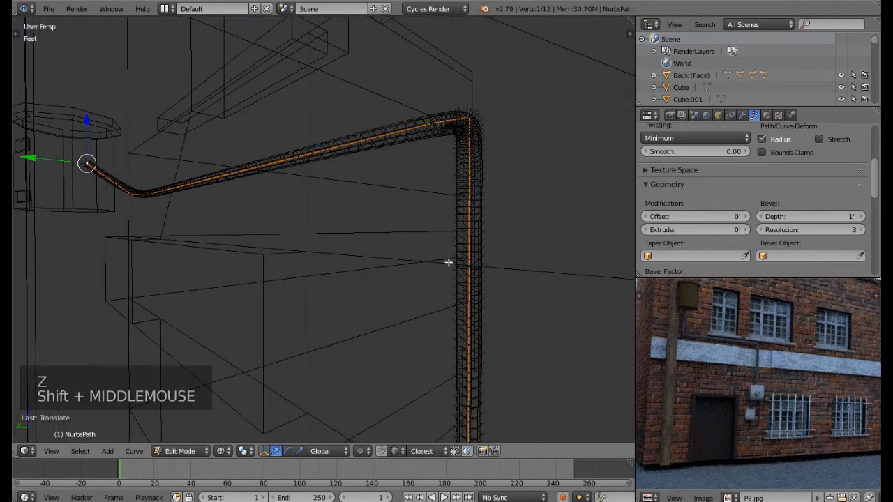
middle_drag(456, 266, 444, 252)
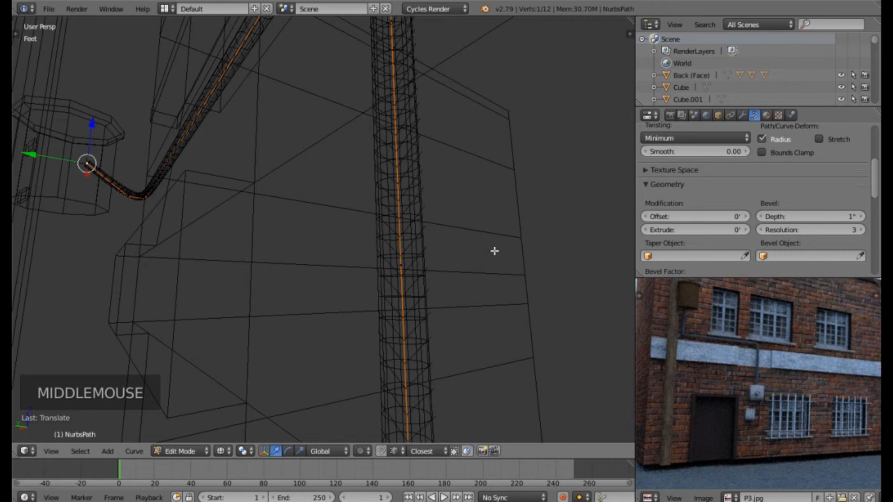
scroll(784, 213, down, 4)
scroll(784, 209, down, 7)
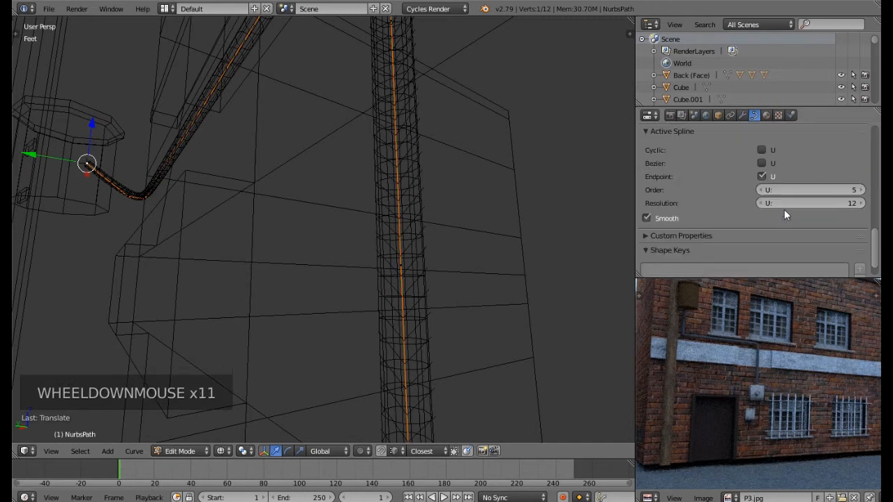
click(808, 203)
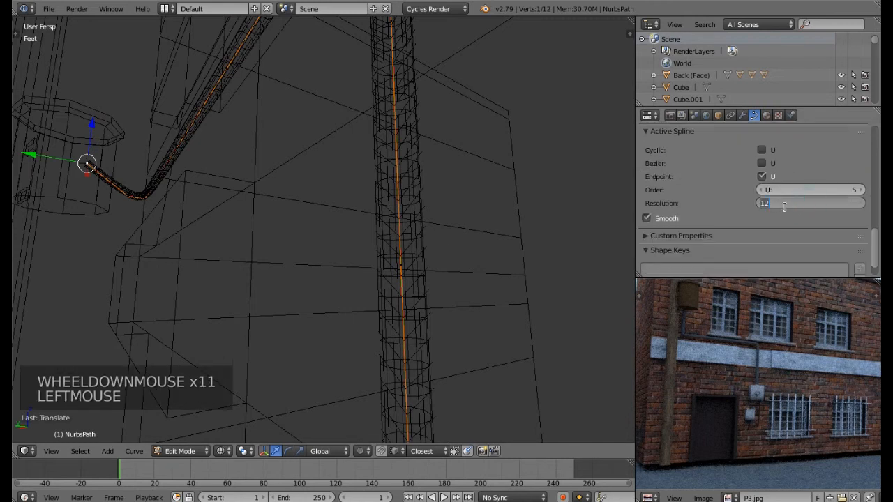
text(5)
key(Return)
click(798, 204)
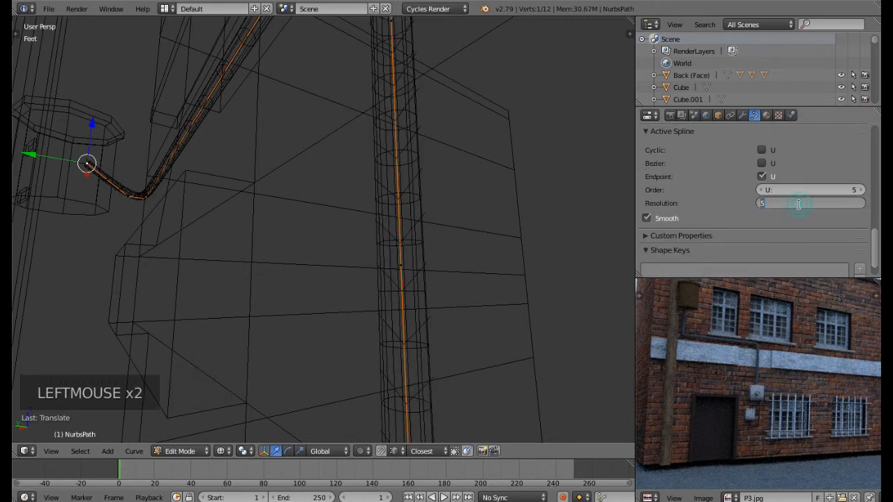
key(Return)
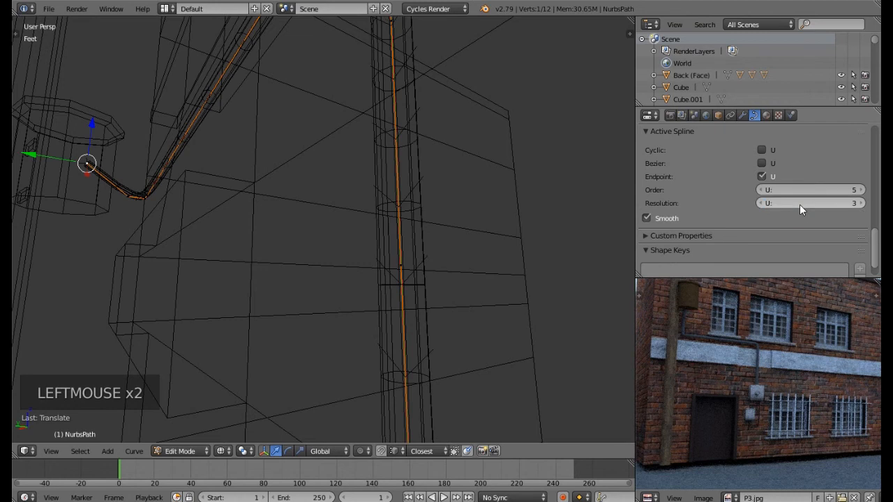
Try a spline order of 2, settle on 3, and return to solid shading in Object Mode.
click(827, 190)
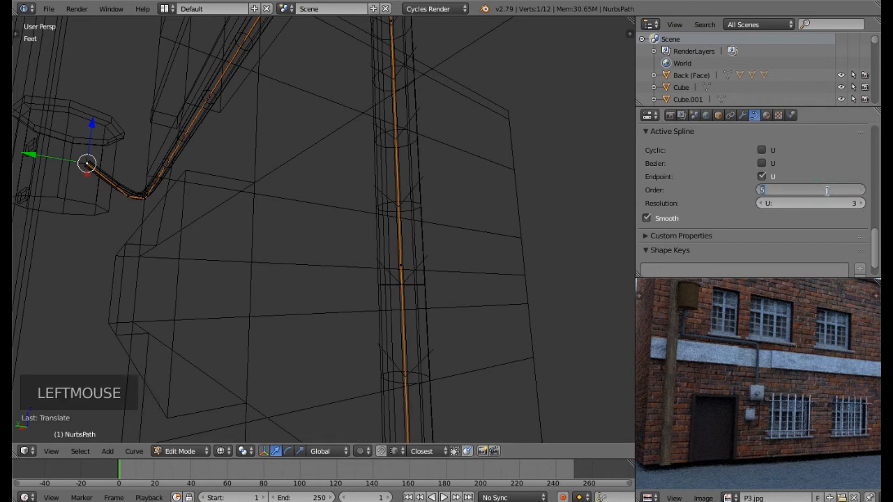
text(2)
key(Return)
double_click(826, 190)
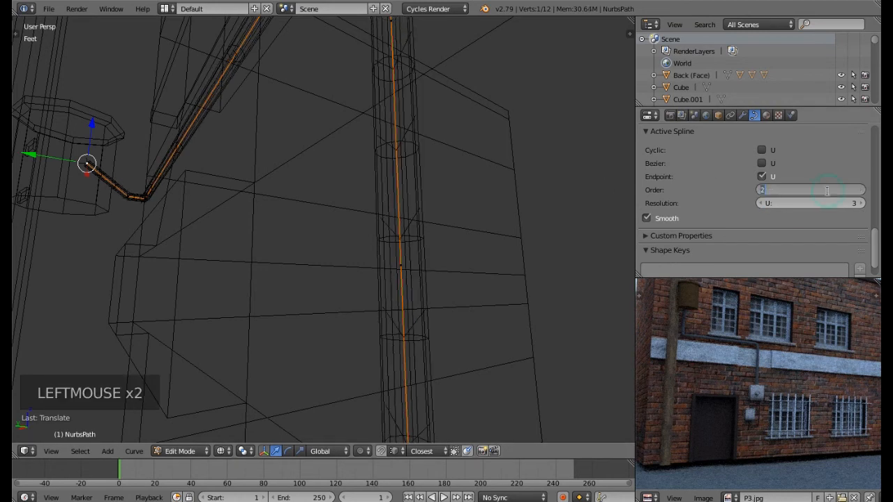
text(3)
key(Return)
mouse_move(342, 188)
middle_down()
mouse_move(355, 205)
mouse_move(346, 206)
mouse_move(349, 240)
mouse_move(368, 248)
middle_up()
key(z)
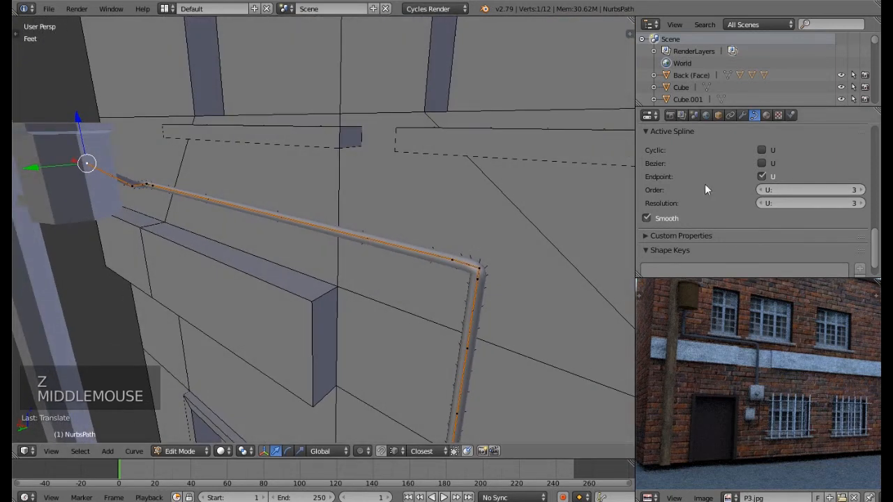
middle_drag(335, 211, 348, 259)
key(Tab)
scroll(345, 211, down, 1)
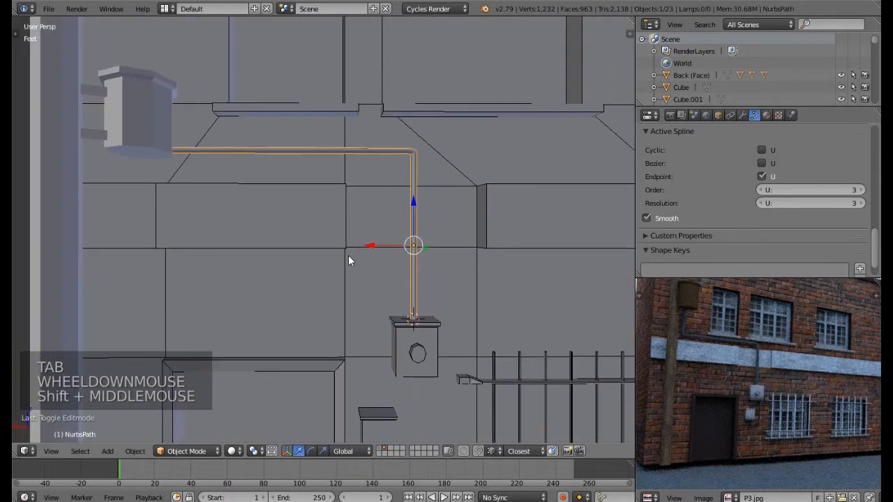
Scale the pole thinner on X and Y only, to about three quarters of its width, keeping its height.
shift+middle_drag(704, 327, 705, 340)
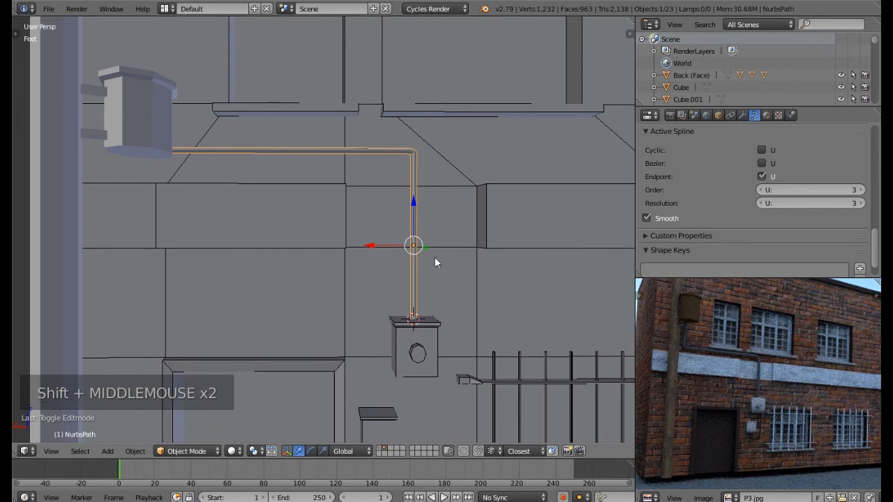
middle_drag(361, 168, 207, 228)
scroll(205, 200, down, 4)
right_click(161, 209)
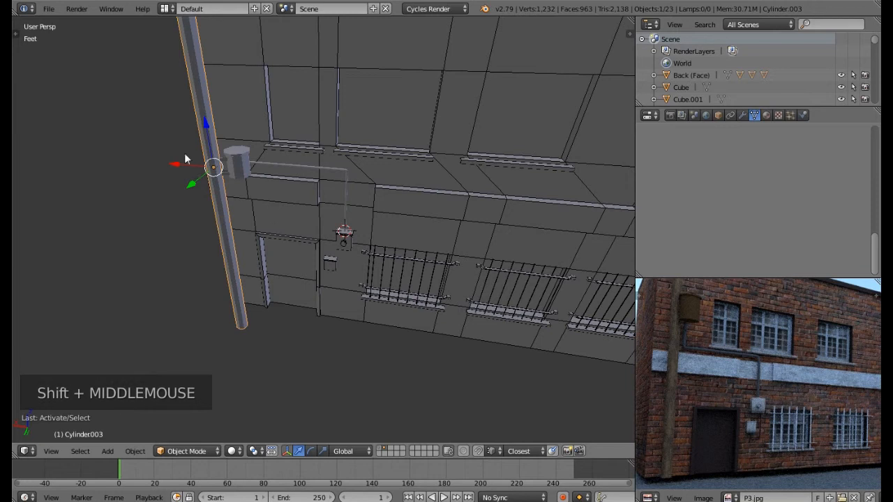
key(s)
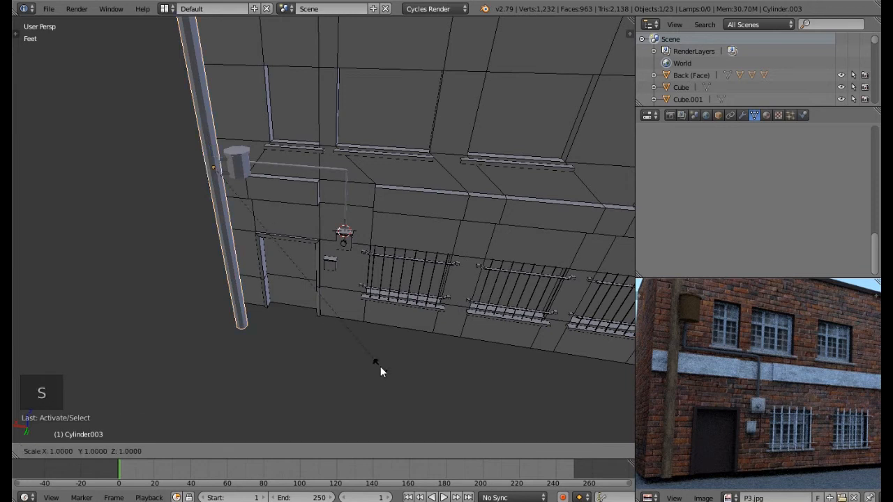
key(shift+z)
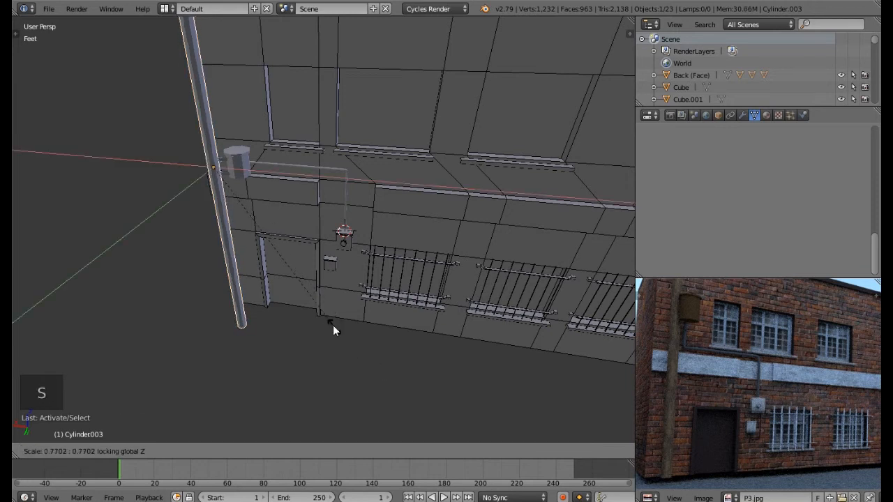
click(321, 313)
middle_drag(321, 314, 182, 155)
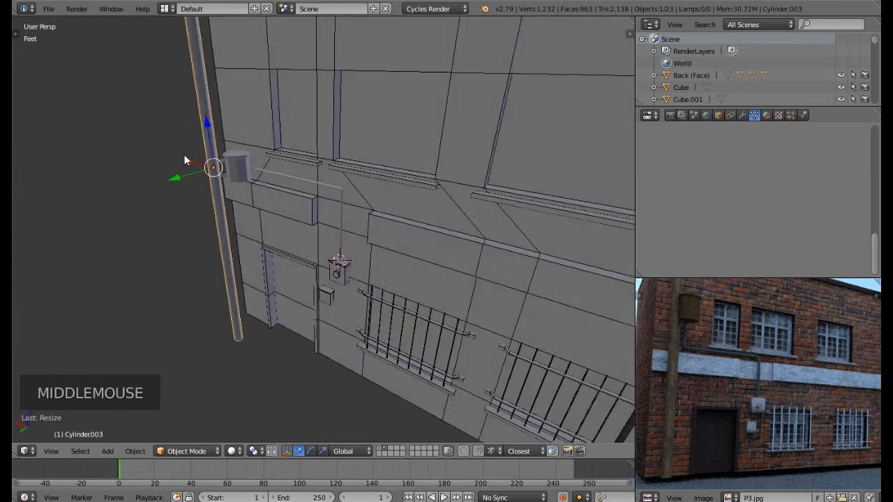
Scale the pole's canister down to about 0.82 and stretch it to about 1.15 along Z.
scroll(261, 178, up, 3)
right_click(261, 178)
key(s)
key(s)
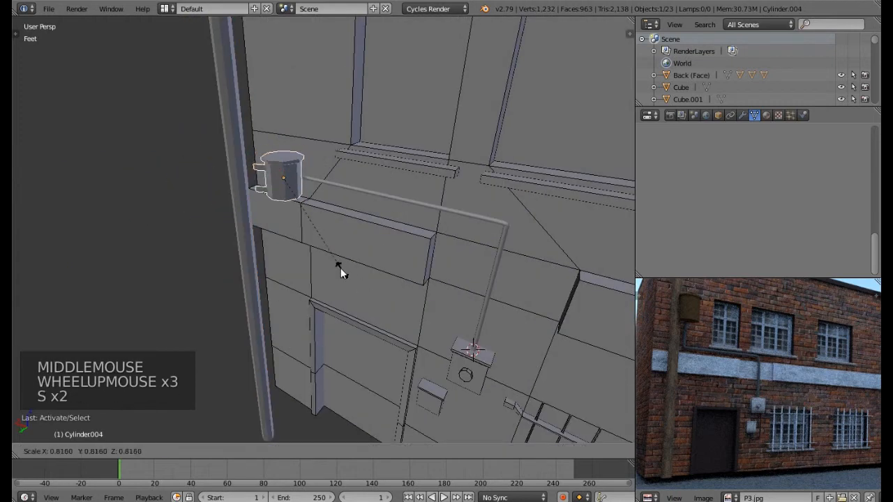
click(339, 266)
key(s)
key(z)
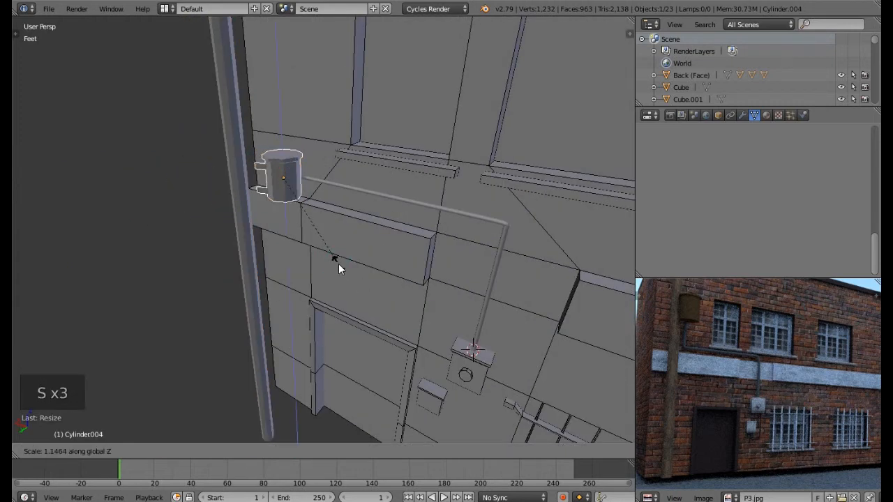
click(340, 272)
Move the canister along X and Y so its brackets meet the thinned pole.
middle_drag(340, 272, 223, 160)
scroll(318, 202, up, 4)
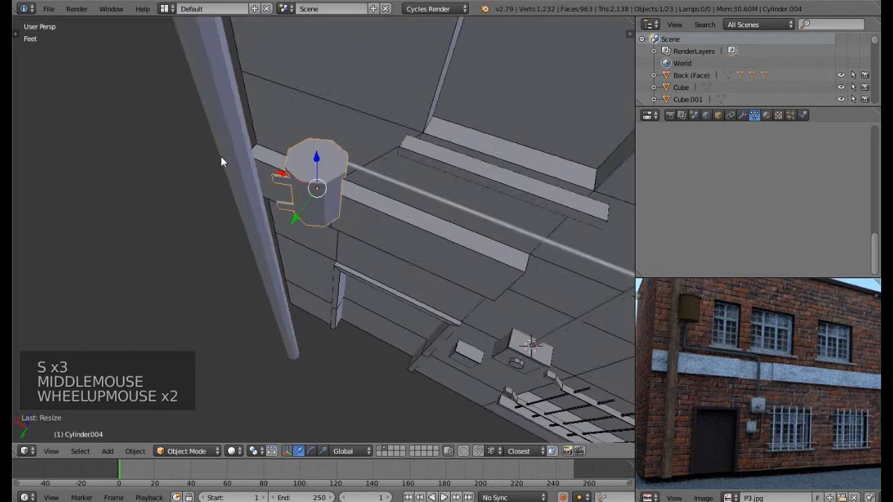
drag(333, 196, 302, 193)
drag(325, 229, 316, 241)
drag(300, 197, 306, 199)
click(317, 253)
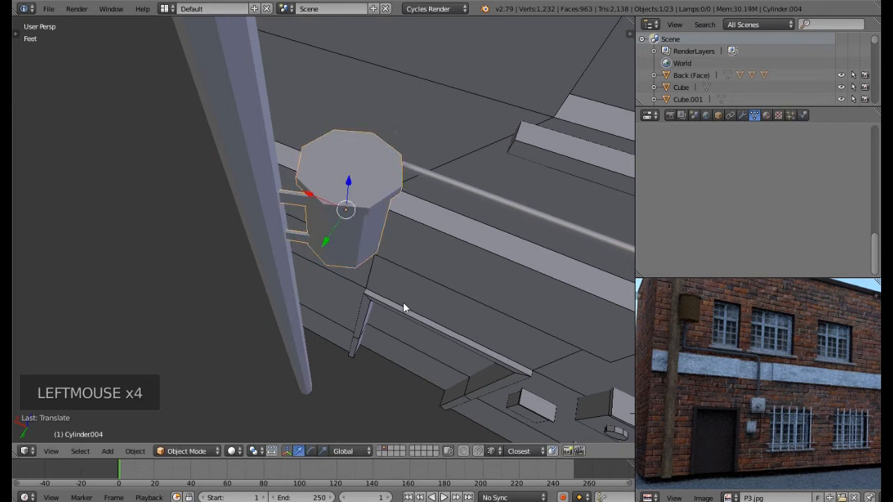
Shrink the canister a little more and shift it along X and Y back against the pole.
key(s)
click(386, 287)
drag(309, 196, 294, 194)
drag(312, 232, 313, 238)
Move the conduit curve's end point near the canister sideways and lower it along Z.
scroll(313, 238, down, 5)
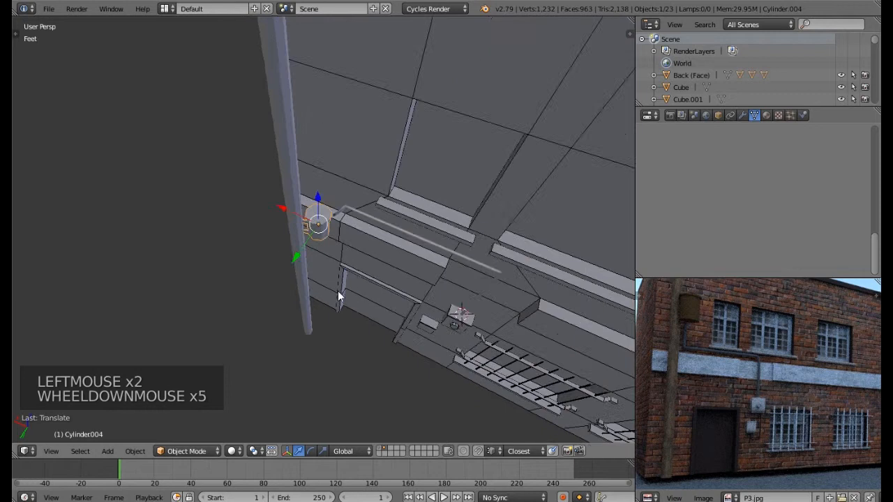
middle_drag(313, 235, 350, 212)
scroll(351, 212, up, 1)
scroll(353, 227, down, 5)
middle_drag(355, 246, 350, 223)
scroll(351, 221, up, 9)
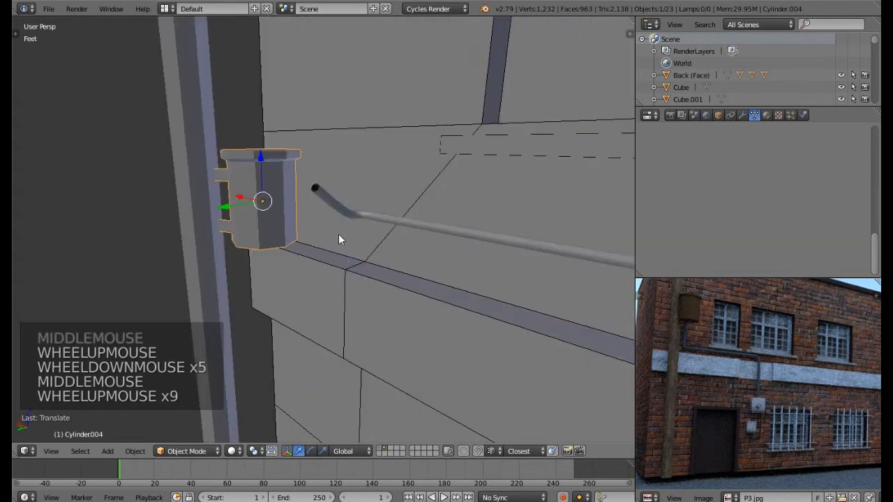
right_click(330, 199)
key(Tab)
mouse_move(284, 193)
mouse_down()
mouse_move(274, 196)
mouse_move(298, 195)
mouse_up()
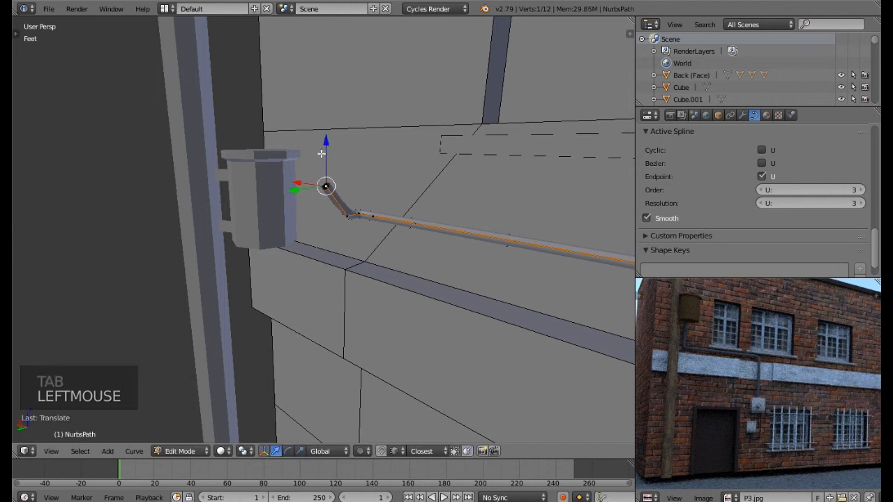
drag(326, 147, 328, 164)
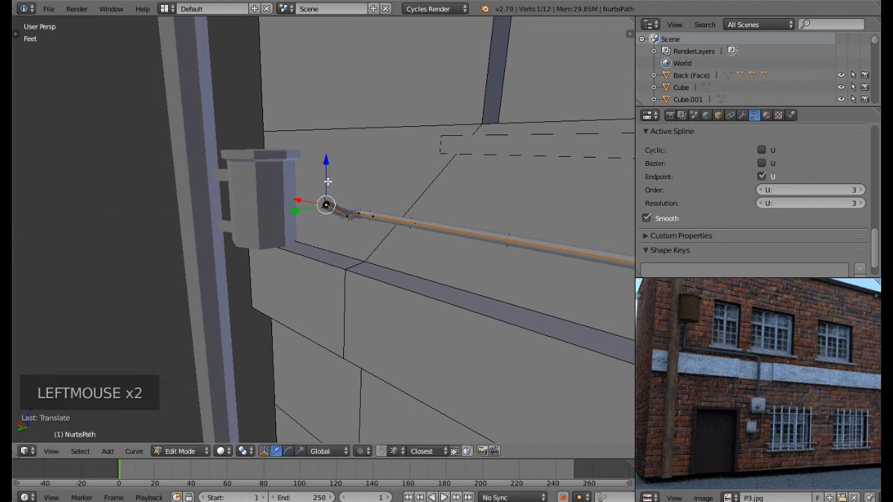
Extrude the conduit's end point along Y into the canister, adjust its position slightly and return to Object Mode.
key(e)
key(e)
key(e)
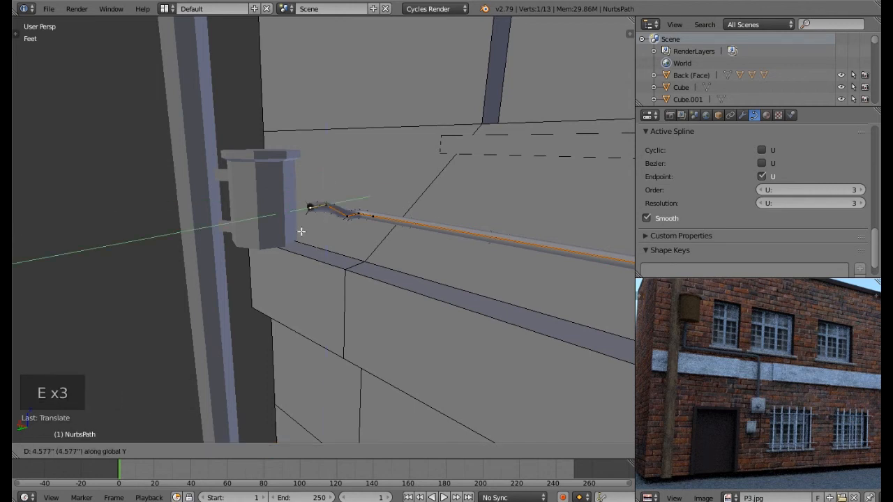
click(286, 239)
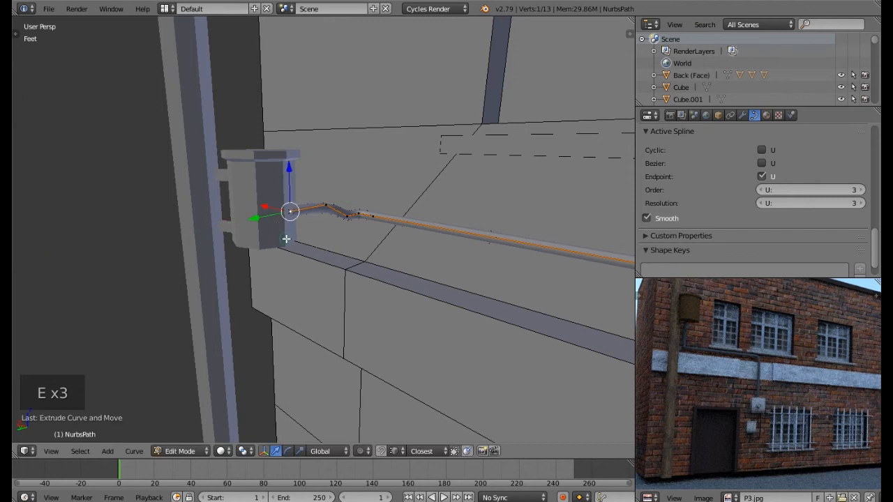
click(261, 205)
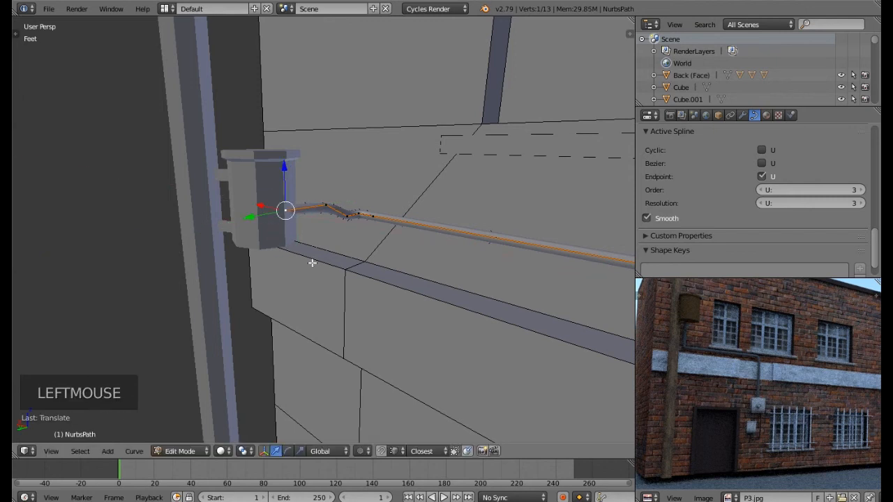
key(Tab)
Examine the area around the two wall boxes in the enlarged reference photo and compare it with the modelled boxes.
scroll(312, 263, down, 5)
shift+middle_drag(312, 263, 381, 192)
scroll(380, 192, down, 1)
middle_drag(389, 232, 425, 215)
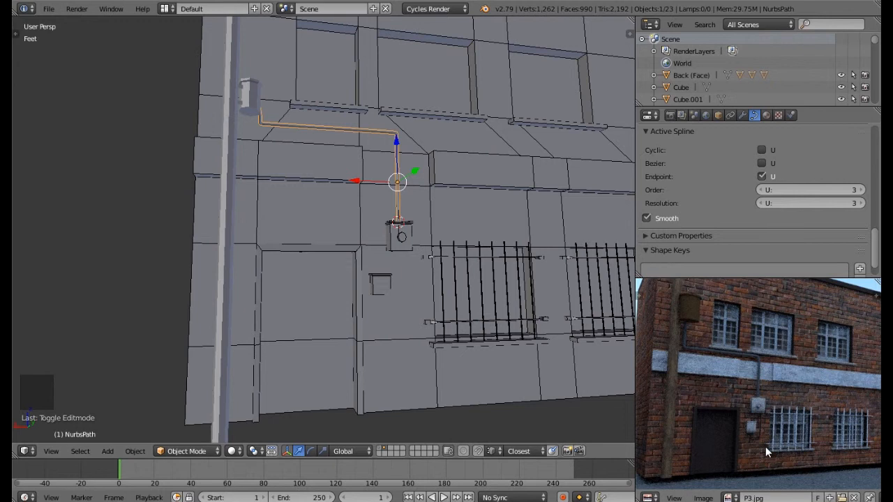
scroll(766, 446, up, 5)
scroll(739, 390, up, 2)
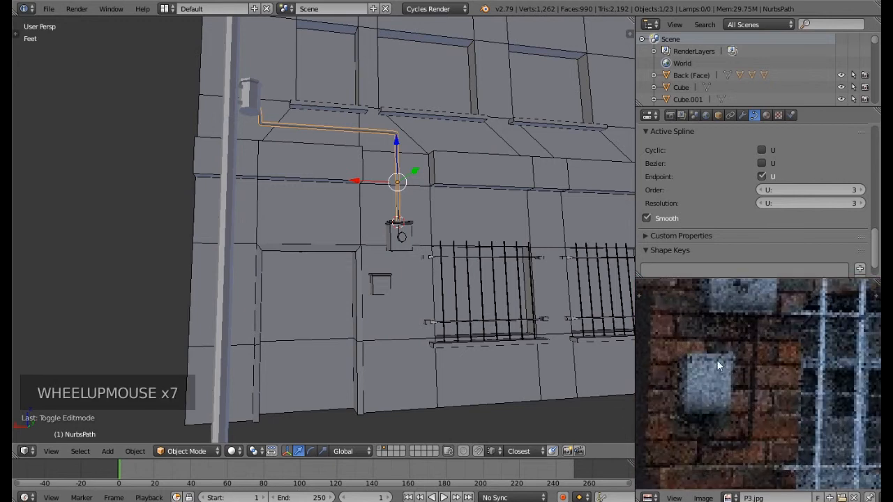
right_click(402, 240)
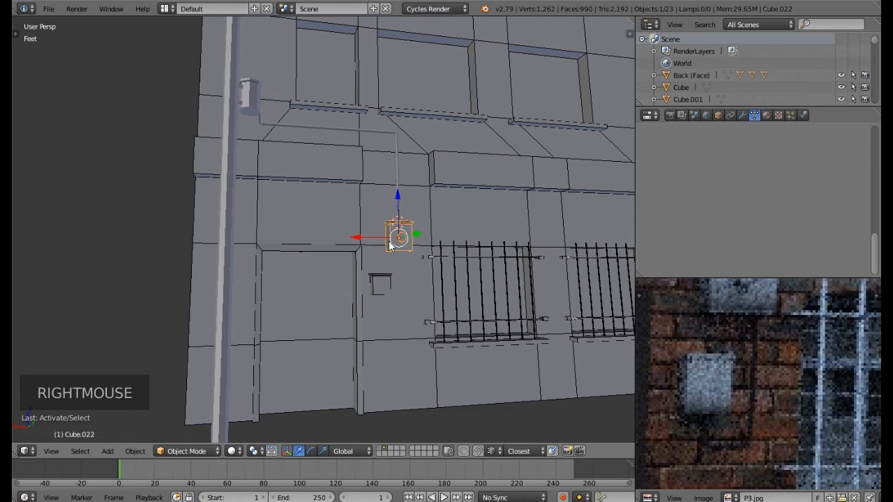
shift+right_click(389, 282)
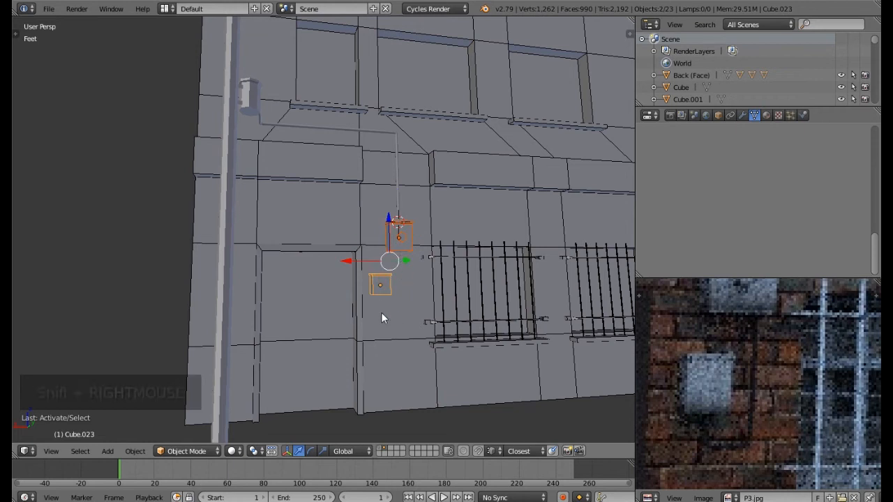
middle_drag(378, 295, 394, 251)
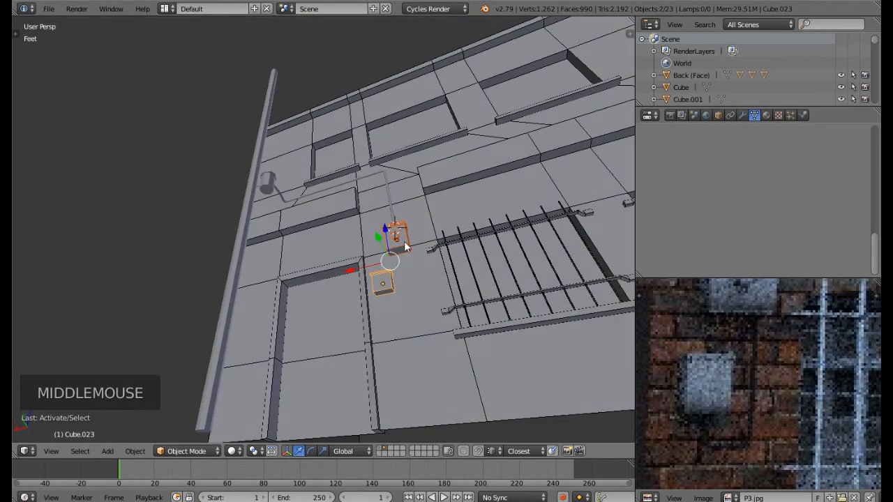
Snap the 3D cursor to the bottom face of the upper wall box.
scroll(390, 256, up, 4)
right_click(390, 258)
key(Tab)
right_click(390, 259)
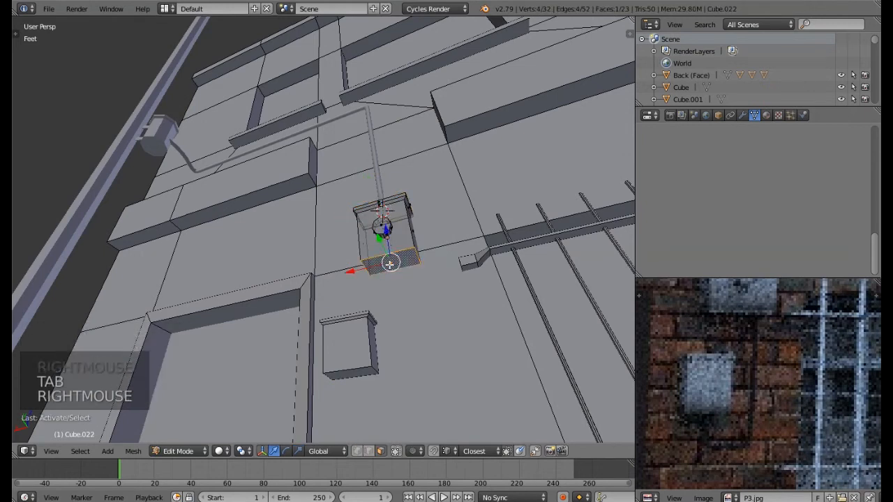
key(shift+s)
click(376, 265)
key(Tab)
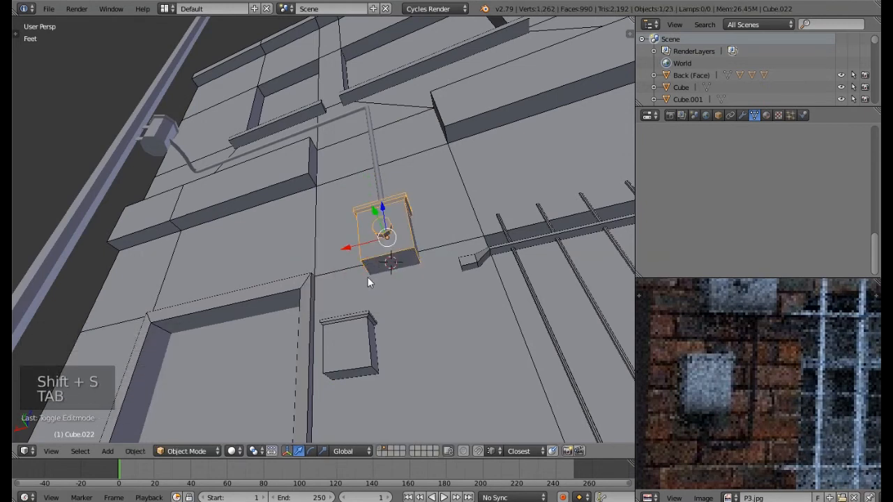
Add a Path curve at the 3D cursor and rotate it 90 degrees about Y.
key(shift+a)
mouse_move(361, 274)
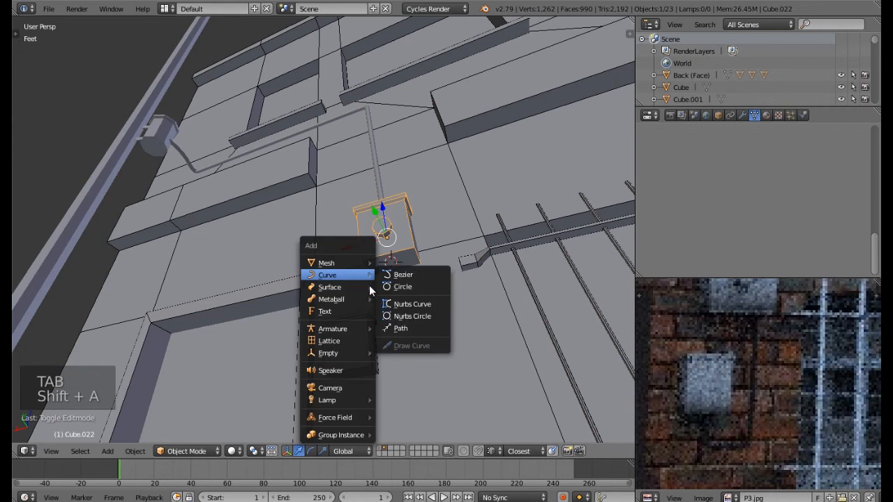
click(415, 329)
mouse_move(411, 310)
middle_down()
mouse_move(417, 333)
mouse_move(403, 322)
mouse_move(411, 357)
middle_up()
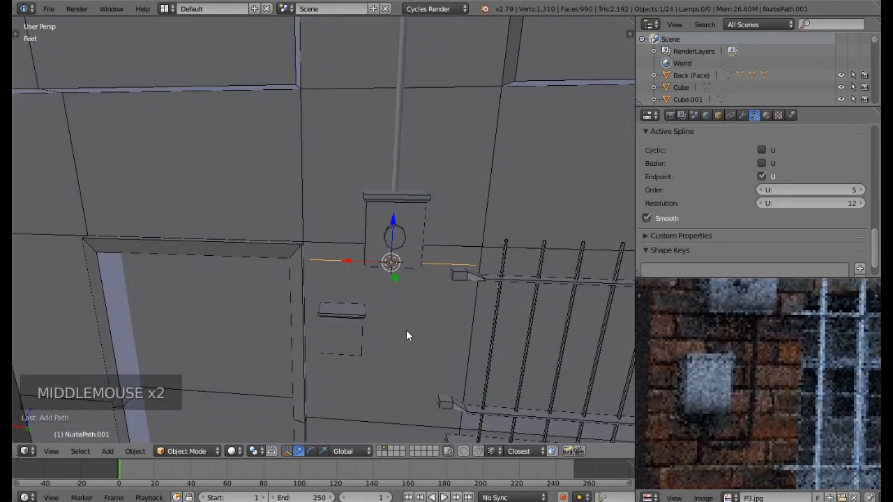
text(ry90)
key(Return)
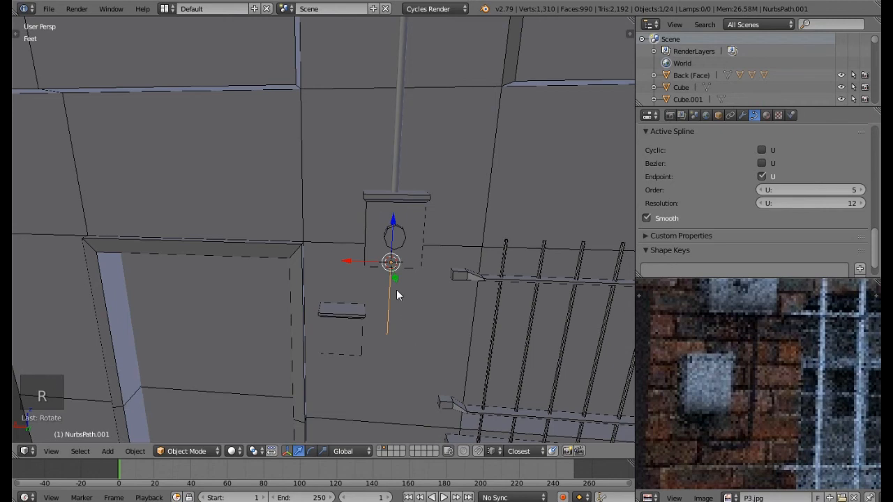
Move the new path down below the upper wall box and snap its top control point to the box's underside.
drag(394, 222, 391, 340)
middle_drag(391, 341, 424, 371)
key(Tab)
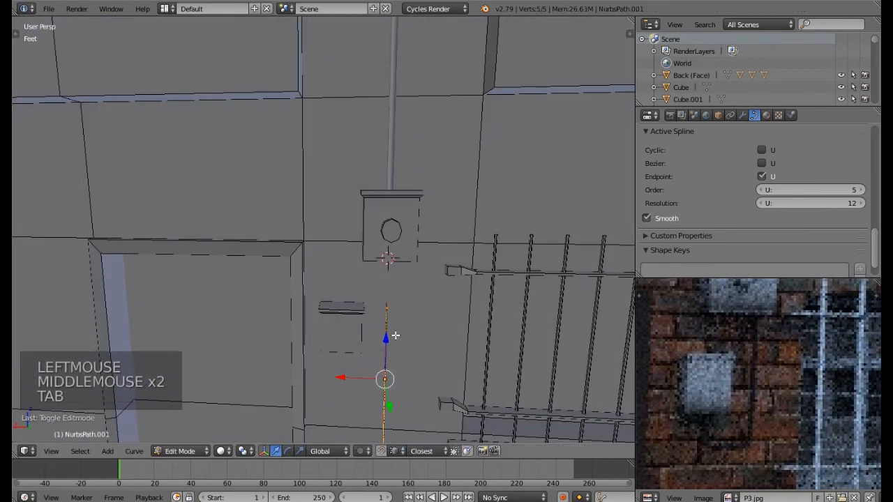
right_click(385, 314)
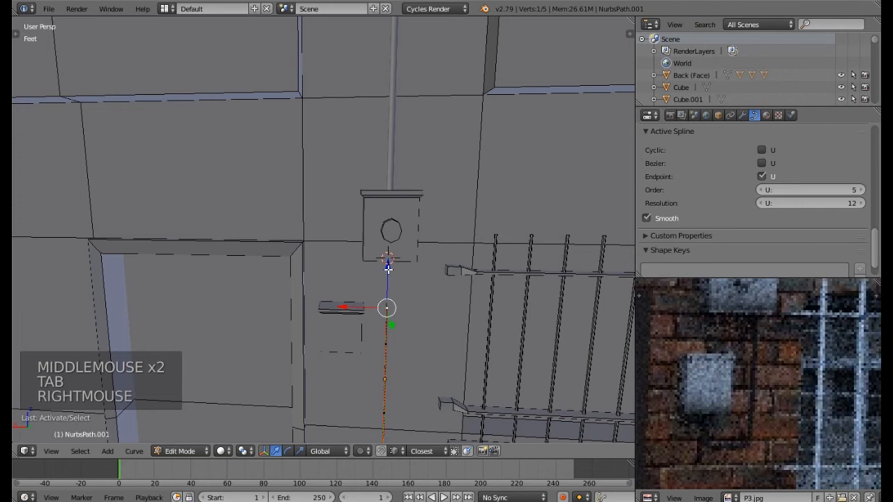
click(380, 450)
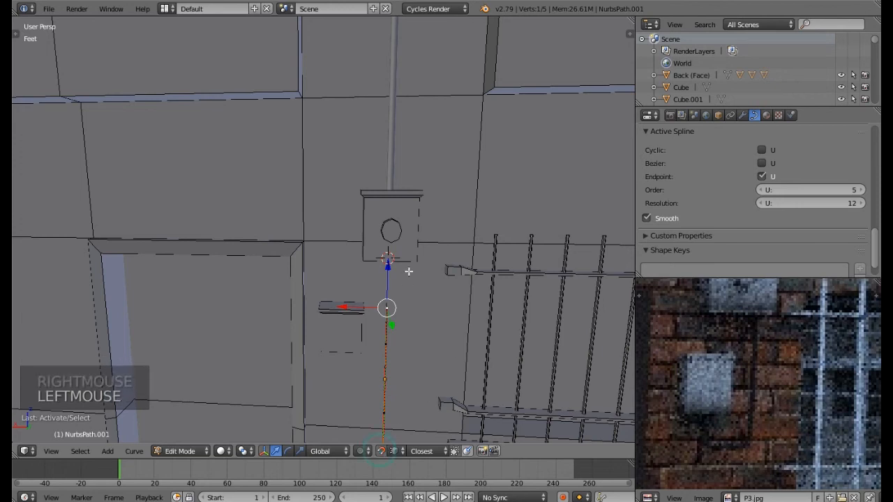
drag(386, 307, 385, 264)
Turn snapping off and raise the path's four lower control points along Z to shorten it.
shift+middle_drag(363, 324, 366, 203)
right_click(379, 332)
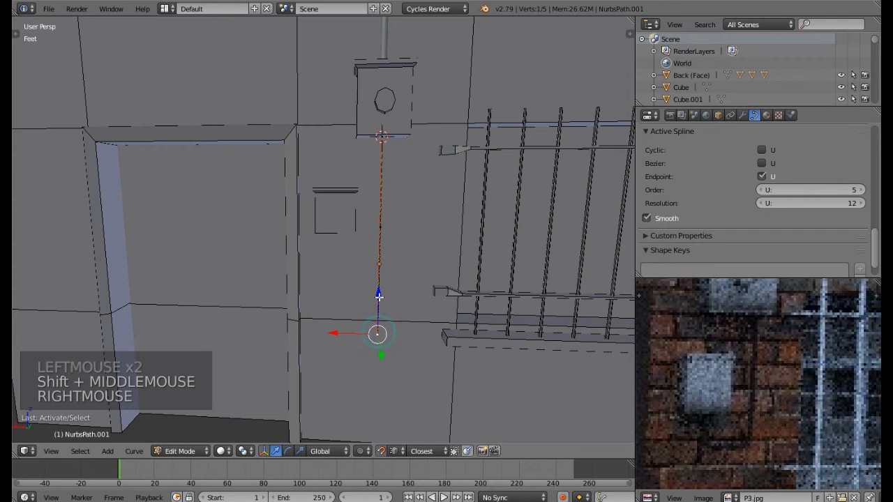
click(379, 452)
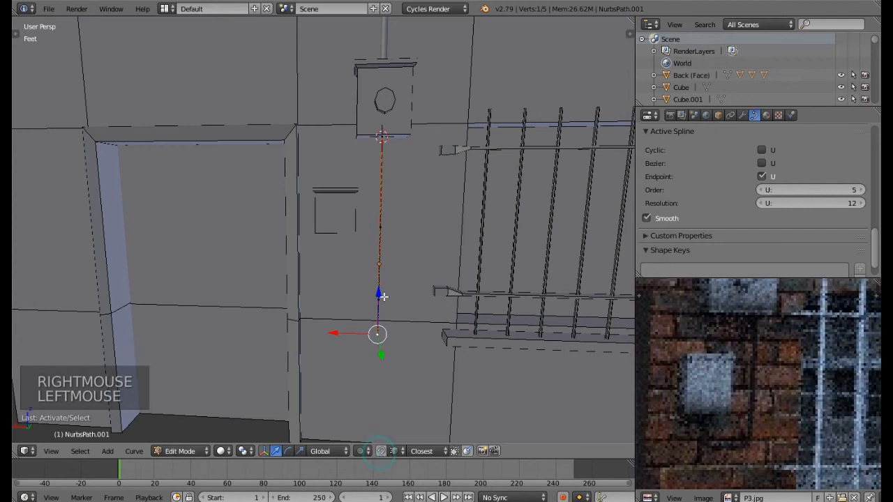
shift+right_click(381, 300)
shift+right_click(381, 255)
shift+right_click(381, 230)
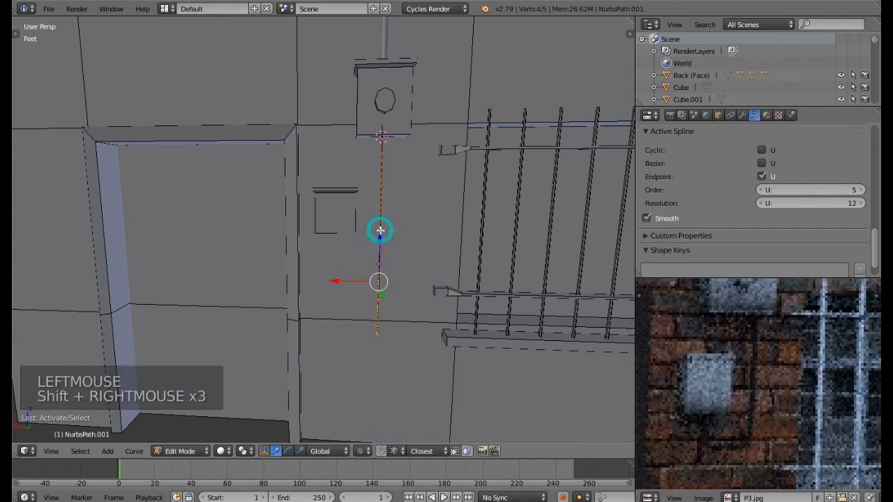
drag(377, 240, 383, 199)
Extrude the path's bottom control point sideways along X, first about 2 inches and again about 1 foot, passing beneath the lower wall box.
right_click(374, 300)
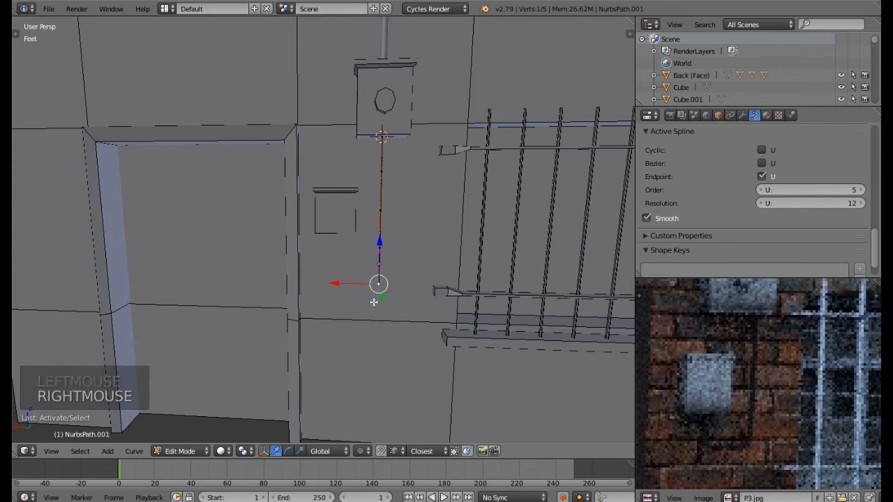
scroll(371, 297, up, 2)
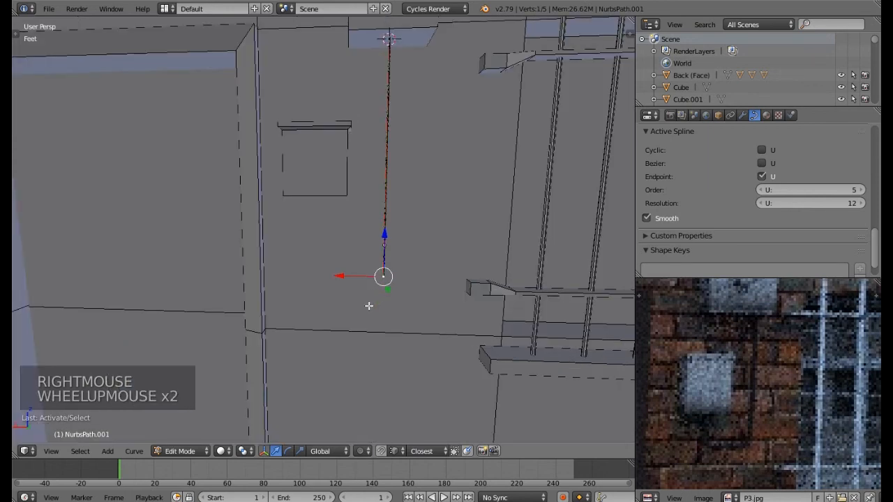
key(e)
key(e)
key(e)
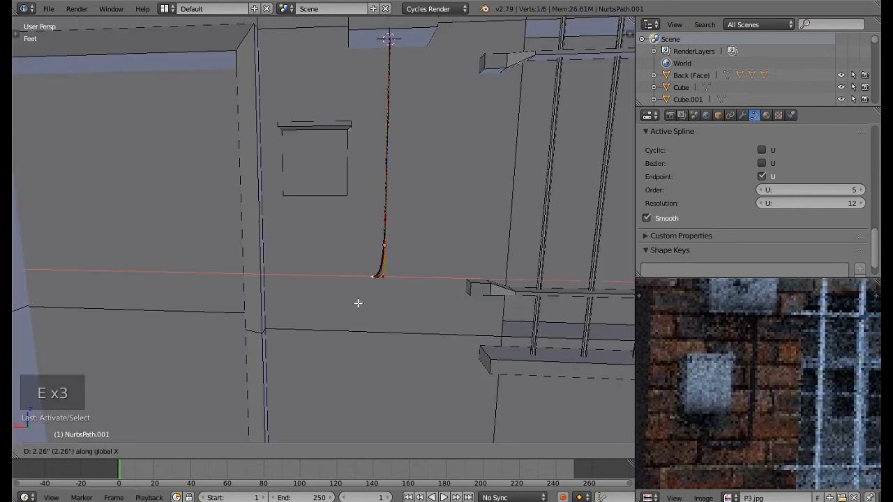
click(359, 303)
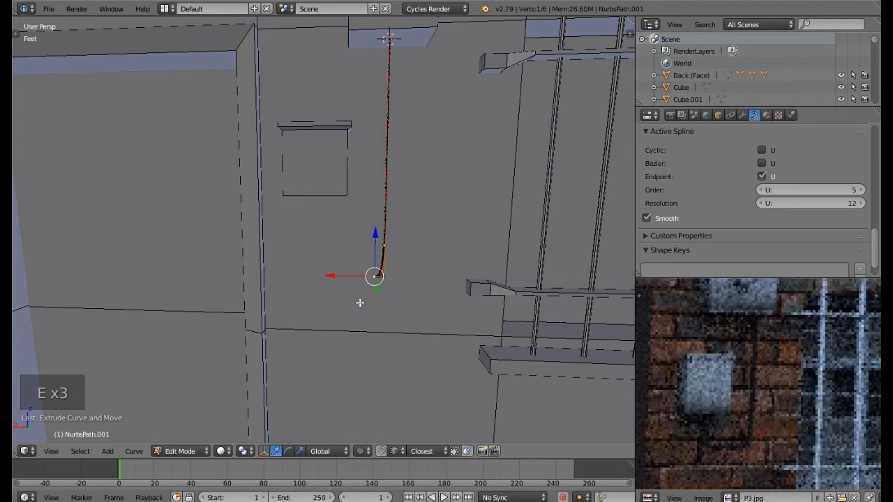
key(e)
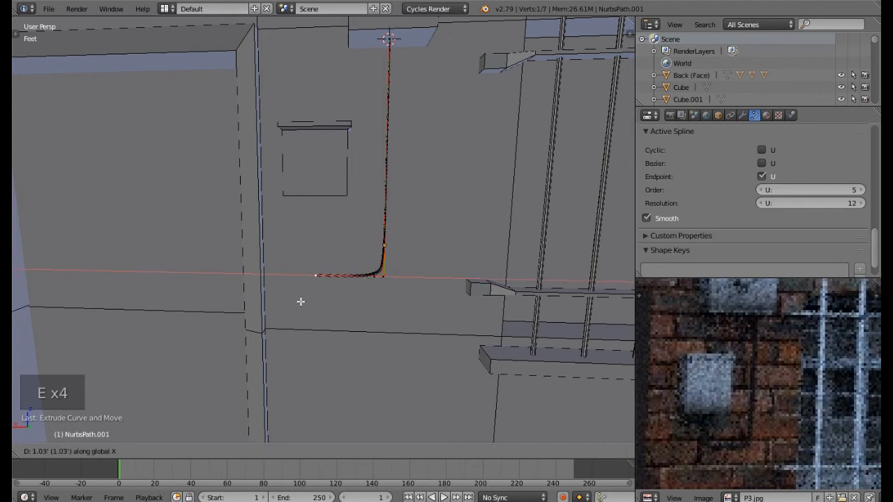
click(301, 301)
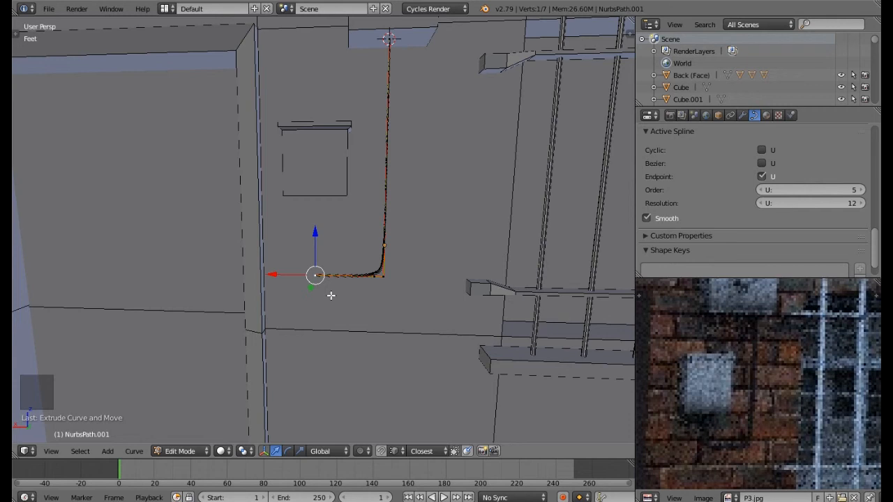
Extrude the path's end upward along Z, first a short segment and again up to the lower wall box.
key(e)
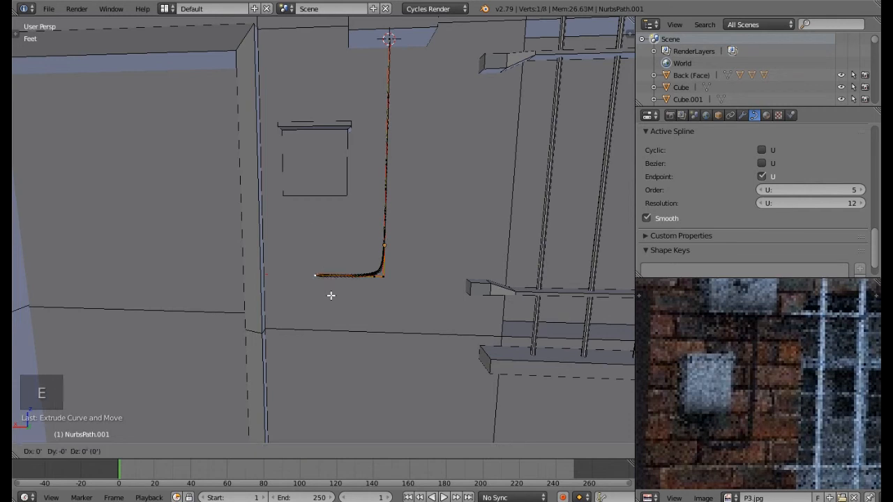
click(328, 283)
key(e)
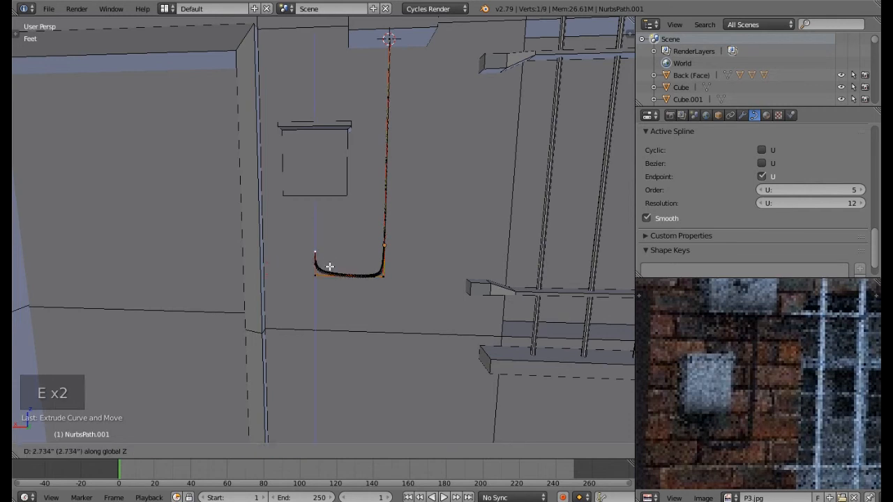
click(330, 205)
Lower the control point just above the bend beneath the lower wall box along Z to tighten that corner.
scroll(327, 224, up, 4)
right_click(294, 307)
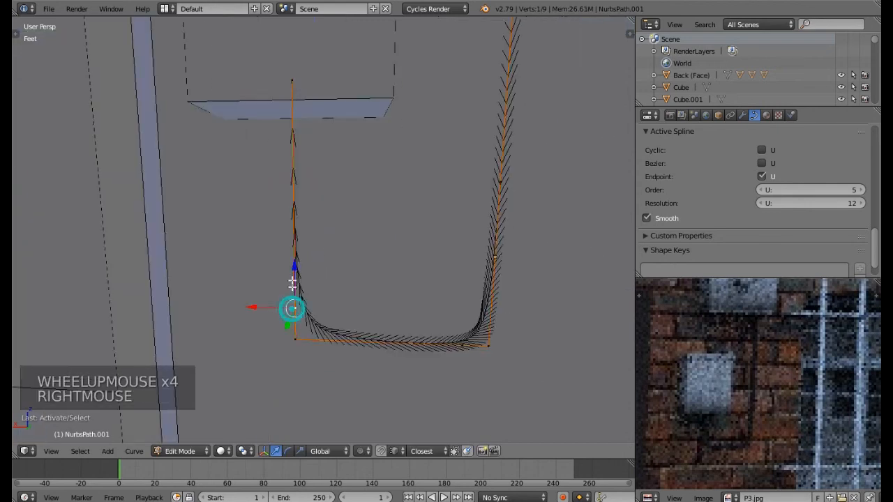
click(295, 278)
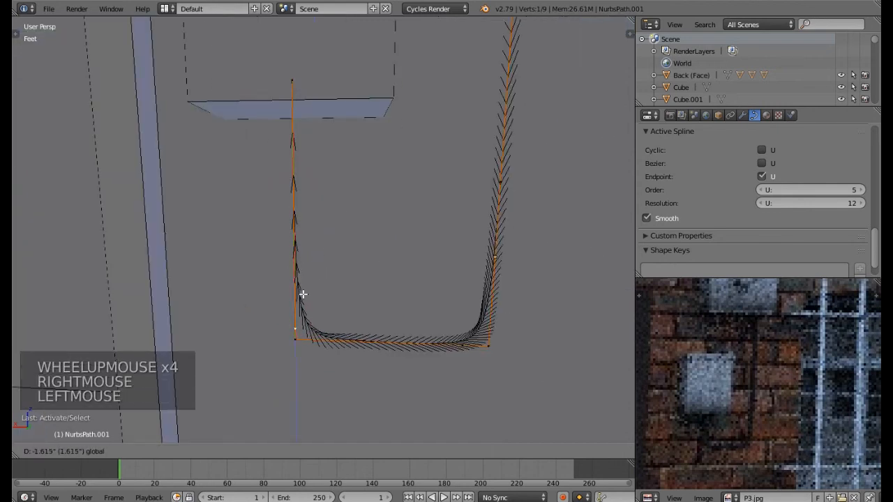
click(307, 328)
Lower the path's end point toward the bend and extrude a new end point up along Z into the lower wall box.
right_click(292, 80)
drag(291, 41, 303, 238)
key(e)
key(e)
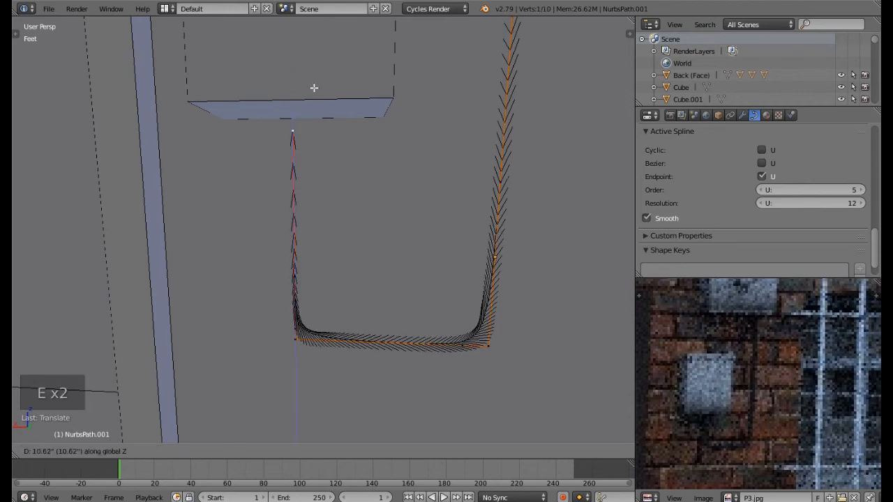
click(319, 51)
scroll(344, 195, down, 3)
key(Tab)
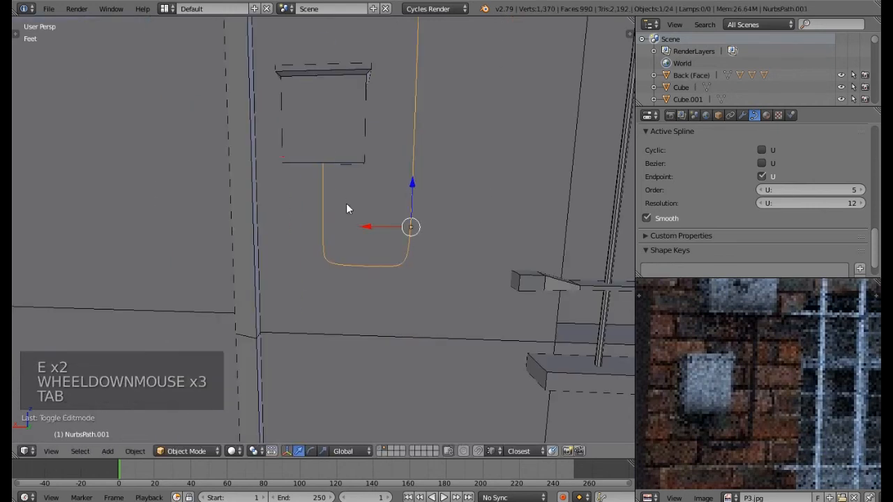
Move a control point on the path's long vertical run down along Z toward the bend to sharpen it.
scroll(346, 203, down, 3)
middle_drag(356, 209, 353, 221)
key(Tab)
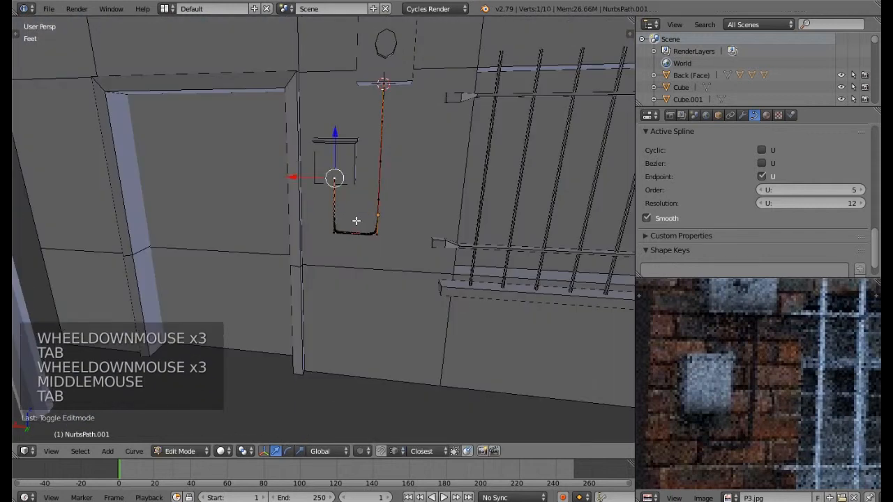
scroll(356, 220, up, 2)
scroll(357, 220, up, 2)
right_click(411, 183)
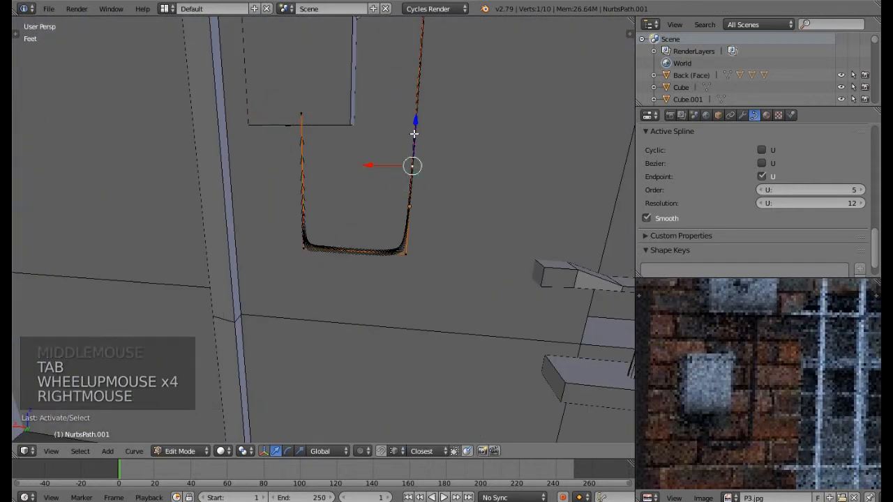
right_click(412, 194)
right_click(411, 204)
drag(415, 127, 419, 186)
key(Tab)
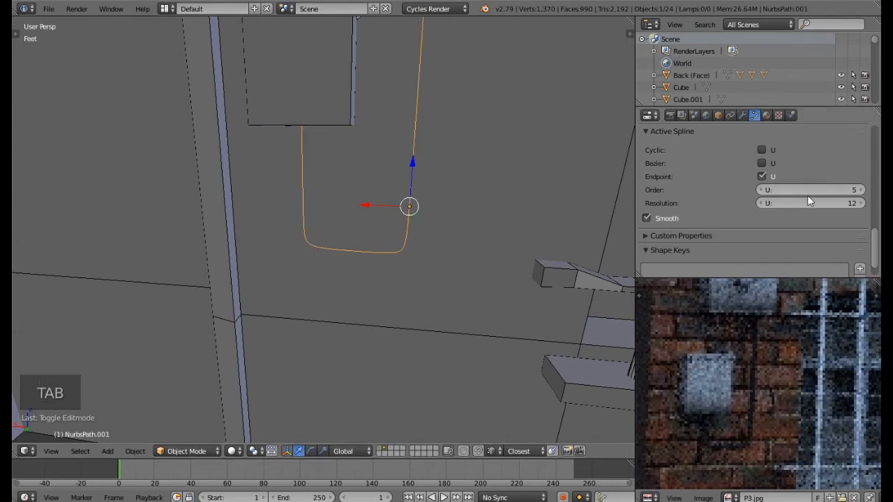
Give the path between the wall boxes a bevel depth of 1 inch.
scroll(808, 200, up, 6)
scroll(808, 199, down, 5)
scroll(807, 197, up, 10)
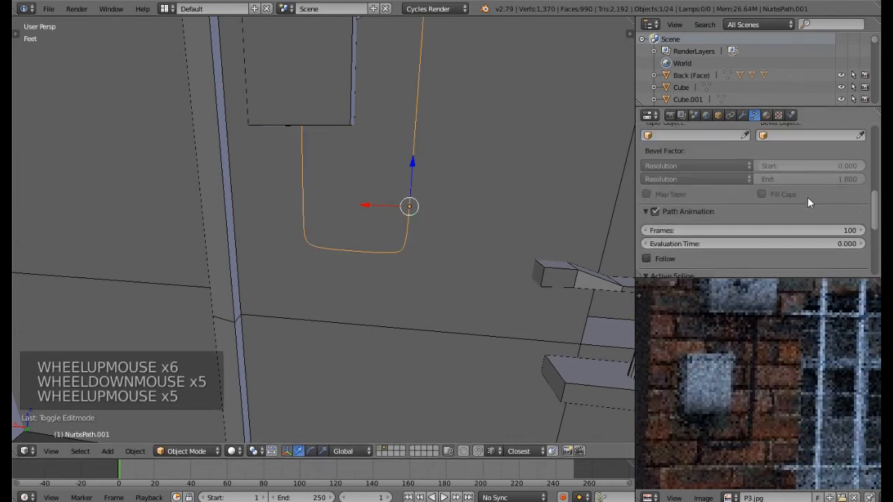
click(810, 218)
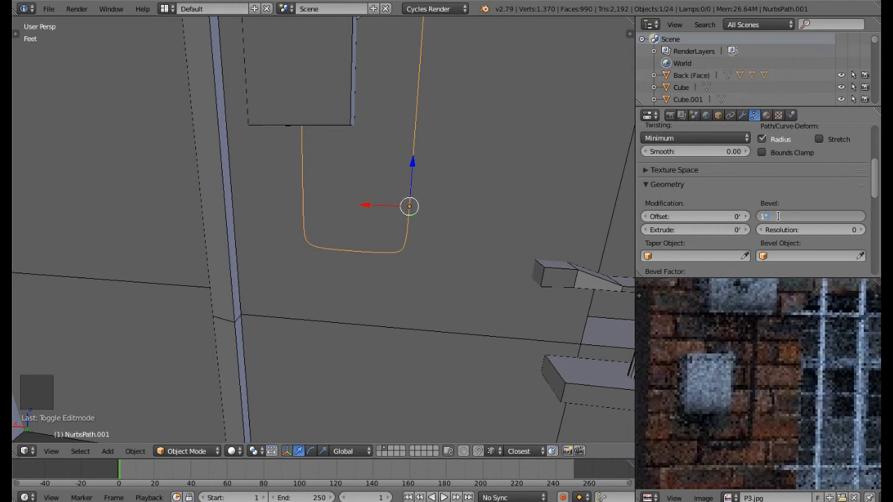
key(Return)
middle_drag(509, 169, 457, 195)
scroll(498, 181, down, 2)
scroll(488, 211, down, 3)
scroll(434, 225, up, 4)
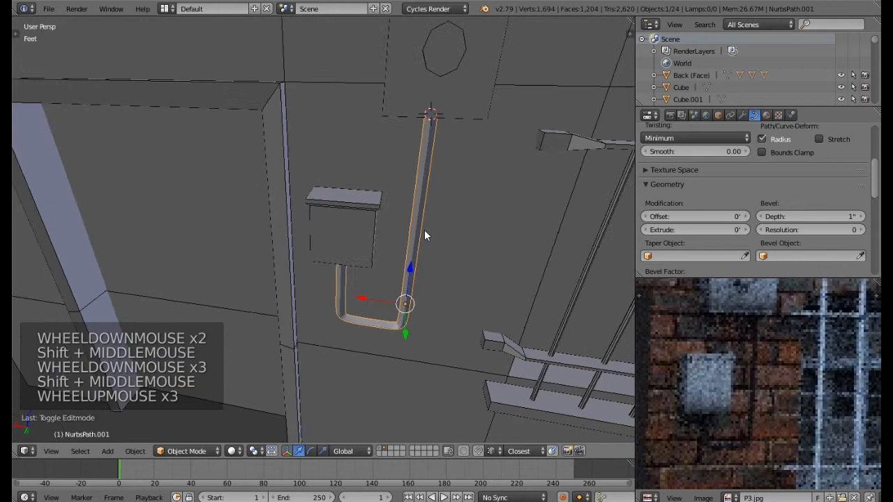
Set the bevel depth of the conduit between the wall boxes to 0.75 inches.
click(790, 217)
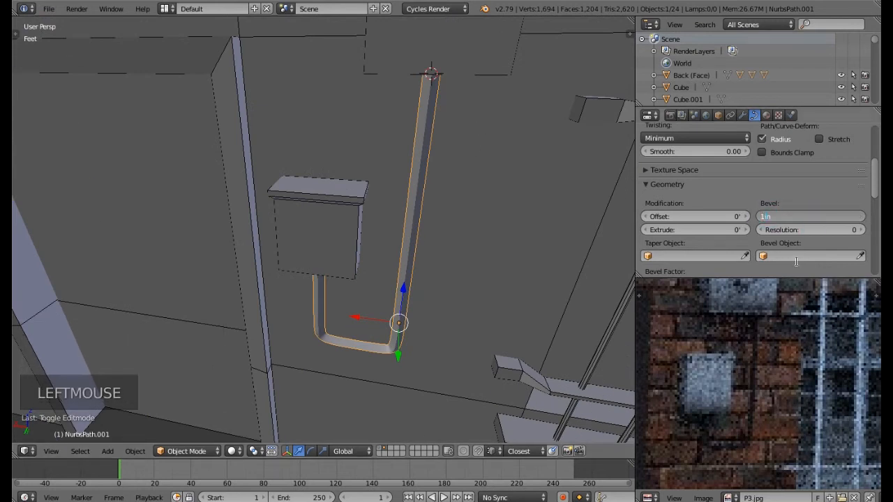
key(BackSpace)
text(0.)
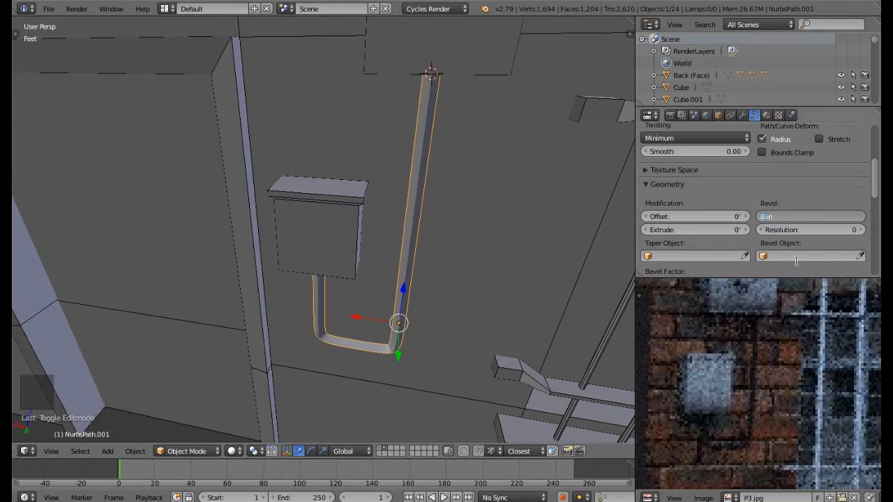
text(75)
key(Return)
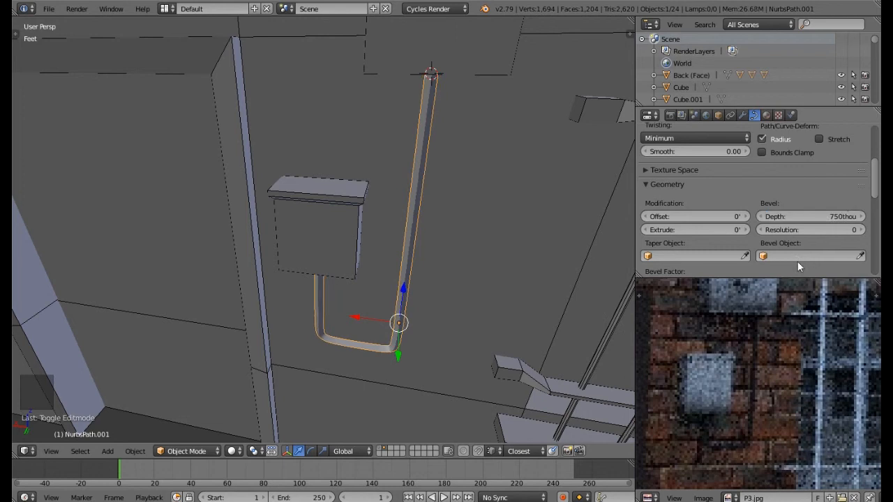
Set the bevel depth of the conduit entering the top of the upper wall box to 1.5 inches.
scroll(584, 245, down, 2)
shift+middle_drag(531, 159, 466, 265)
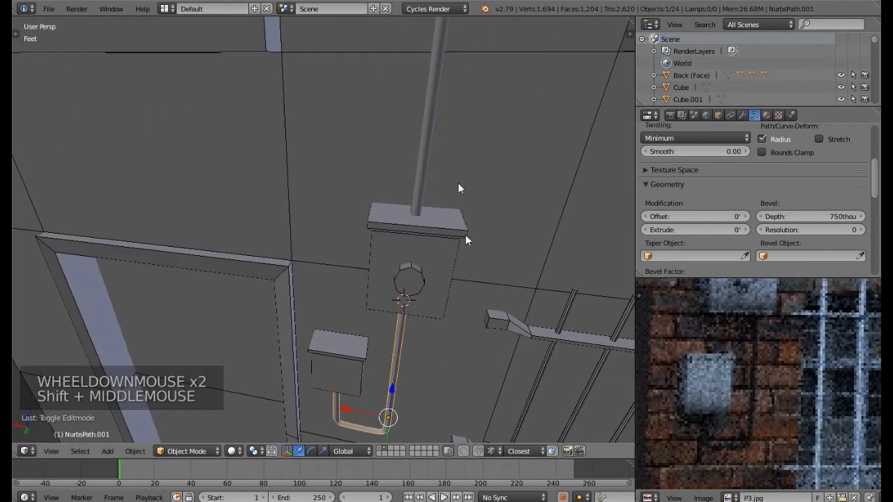
right_click(430, 123)
click(798, 216)
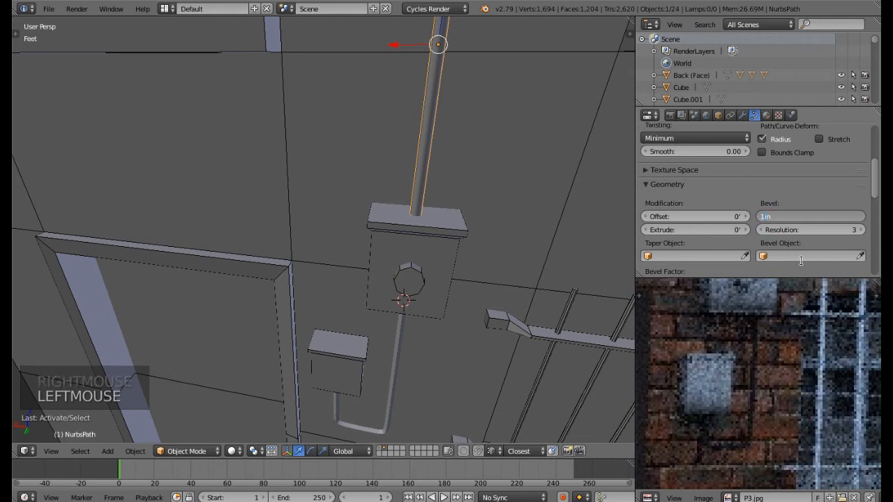
text(1.5in)
key(Return)
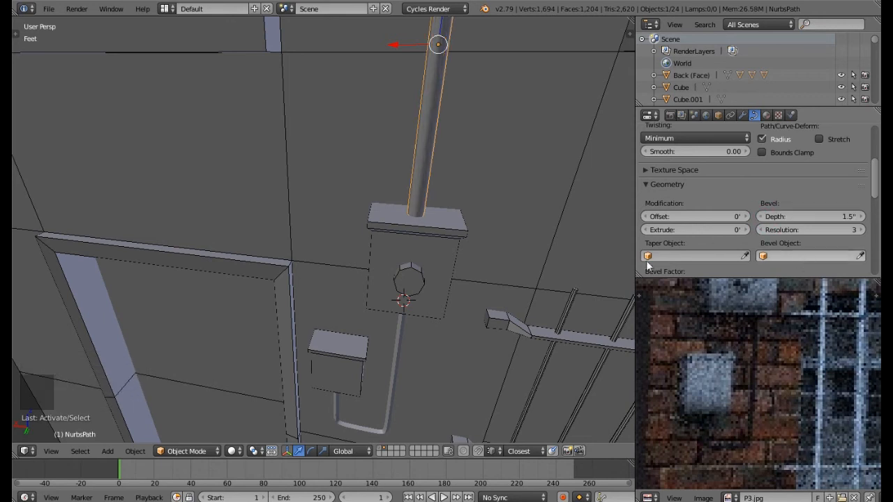
Move the lower conduit and the lower wall box together along X toward the barred window, and deselect everything.
scroll(449, 263, down, 3)
middle_drag(459, 273, 458, 231)
shift+middle_drag(481, 288, 455, 292)
right_click(444, 301)
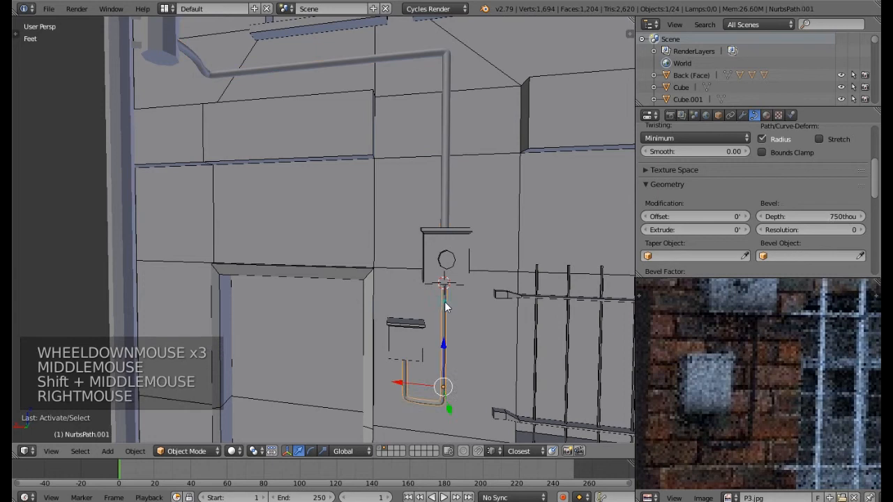
shift+right_click(419, 330)
drag(383, 364, 400, 378)
middle_drag(478, 338, 440, 329)
key(a)
scroll(447, 300, down, 3)
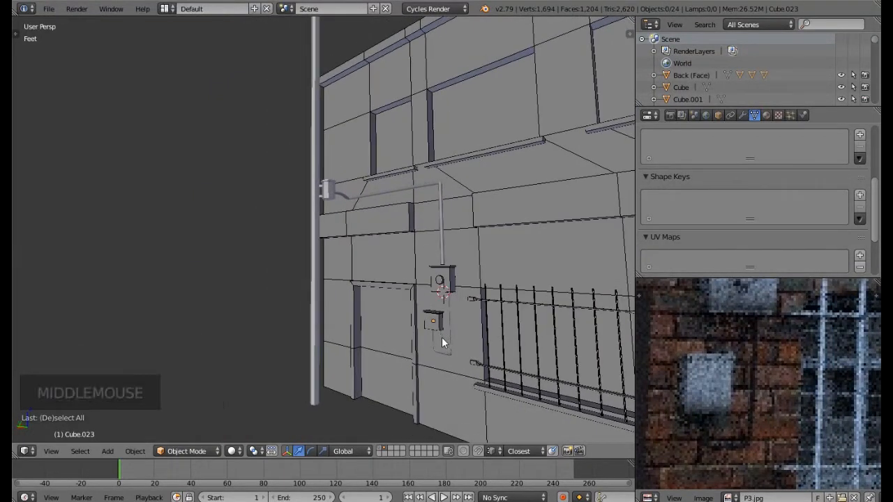
Lower the conduit's end point beneath the lower wall box along Z and move that box down over it.
scroll(442, 337, up, 6)
right_click(425, 269)
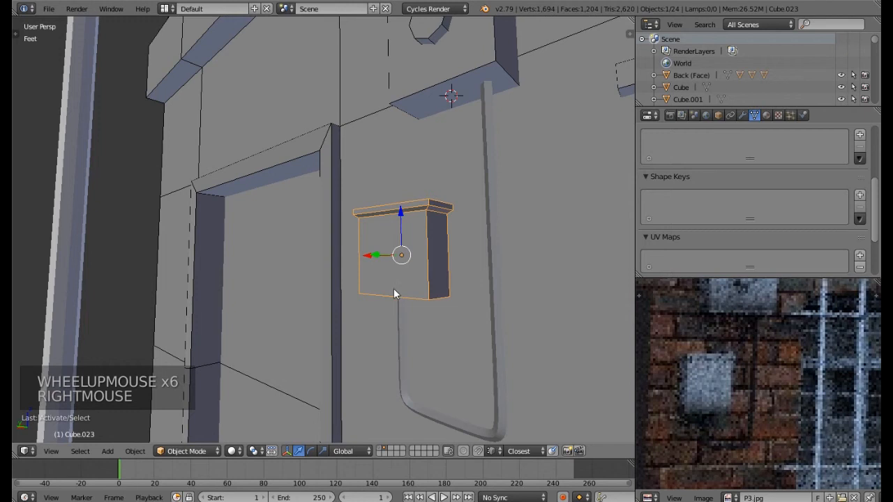
right_click(400, 337)
key(Tab)
right_click(400, 279)
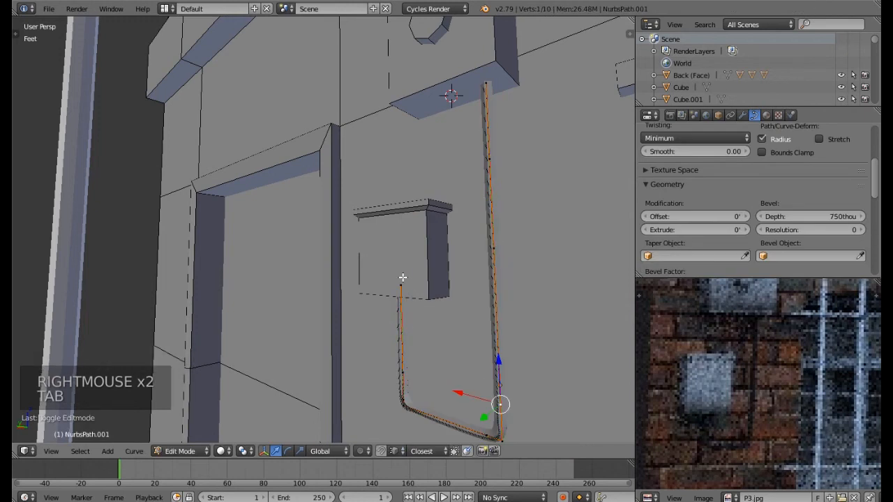
drag(400, 246, 398, 299)
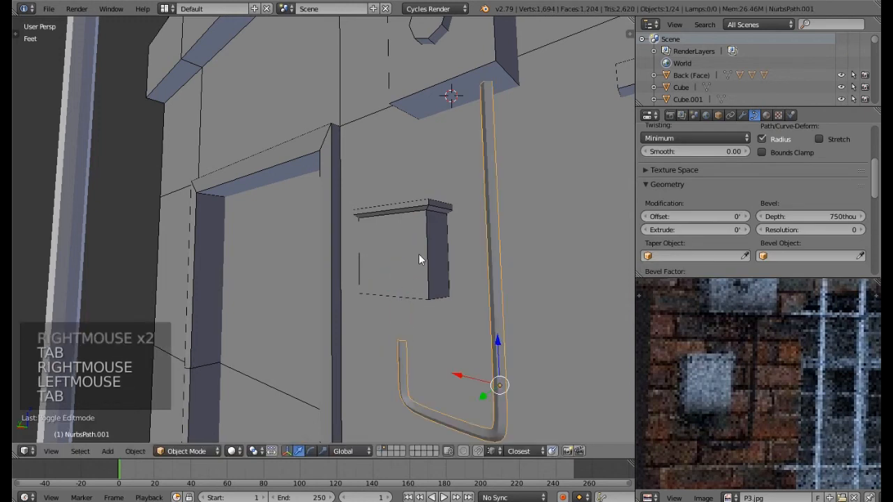
key(Tab)
right_click(401, 240)
drag(400, 240, 402, 283)
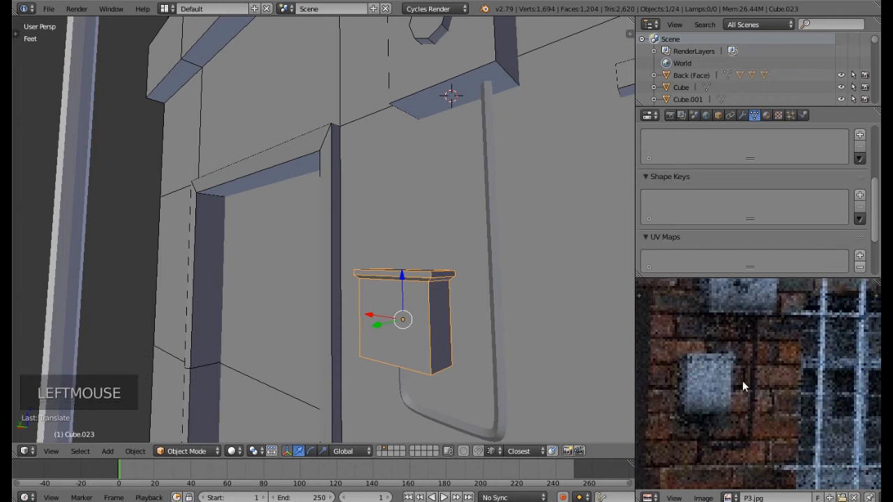
Compare the whole building, pole, boxes and conduits with the full reference photo.
scroll(743, 380, down, 6)
shift+middle_drag(726, 357, 767, 386)
scroll(743, 383, down, 2)
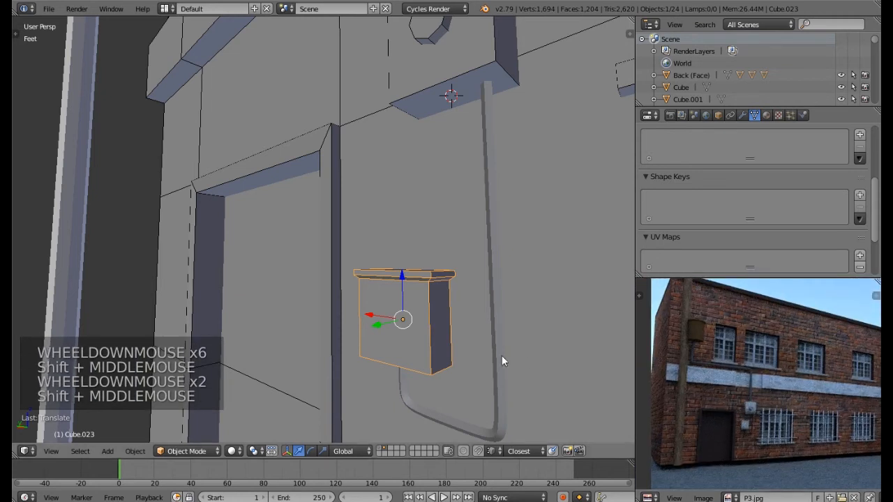
scroll(501, 356, down, 4)
key(a)
scroll(504, 359, down, 4)
shift+middle_drag(502, 357, 510, 306)
scroll(388, 307, down, 2)
middle_click(443, 279)
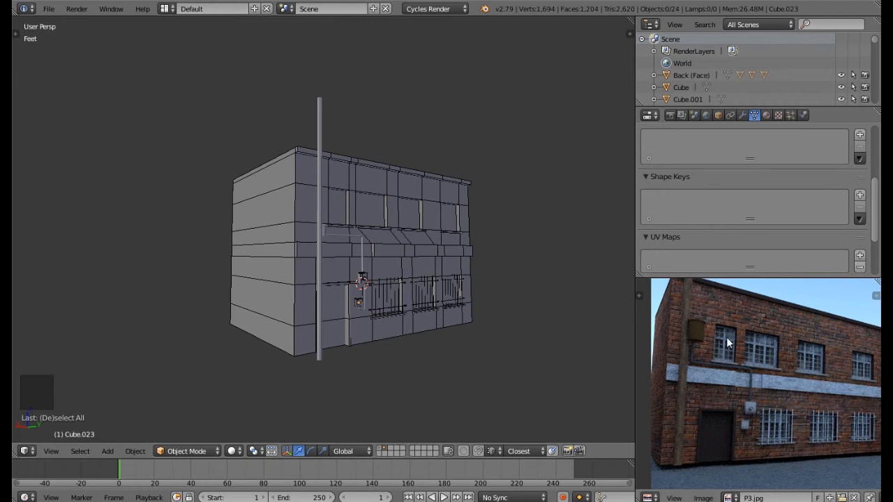
shift+middle_drag(800, 386, 782, 392)
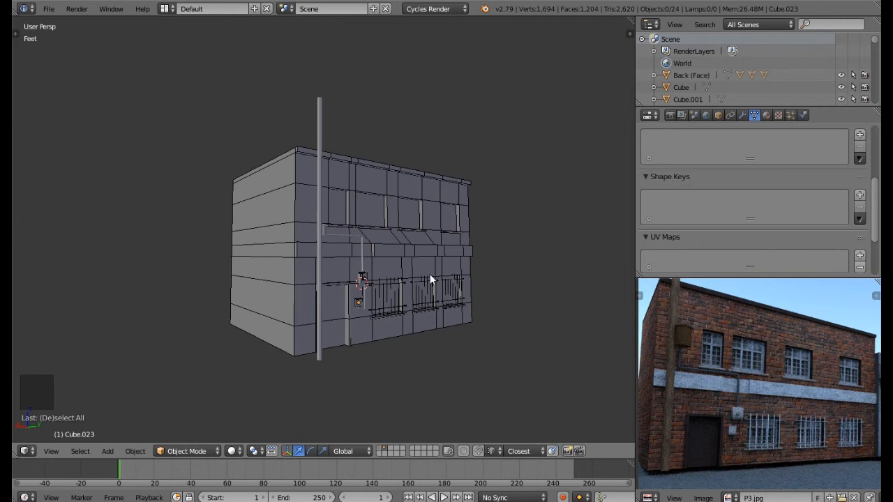
middle_drag(405, 313, 395, 329)
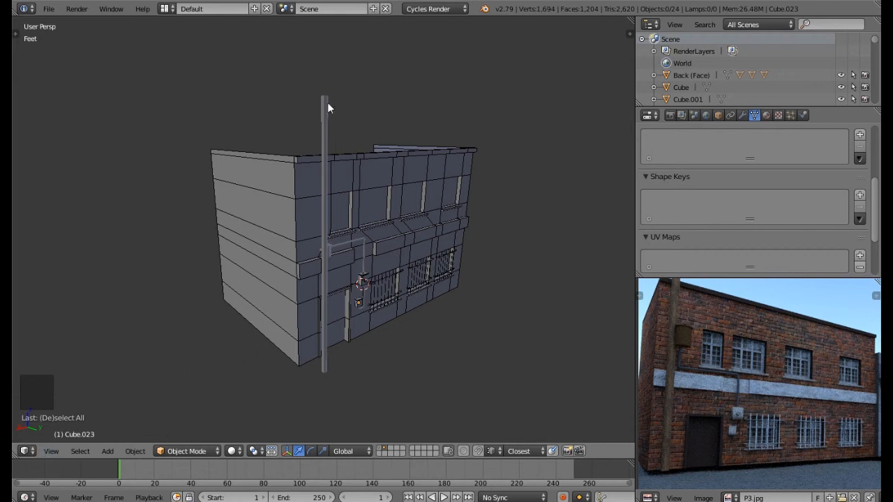
Split the 3D view into two side-by-side viewports.
drag(15, 456, 328, 335)
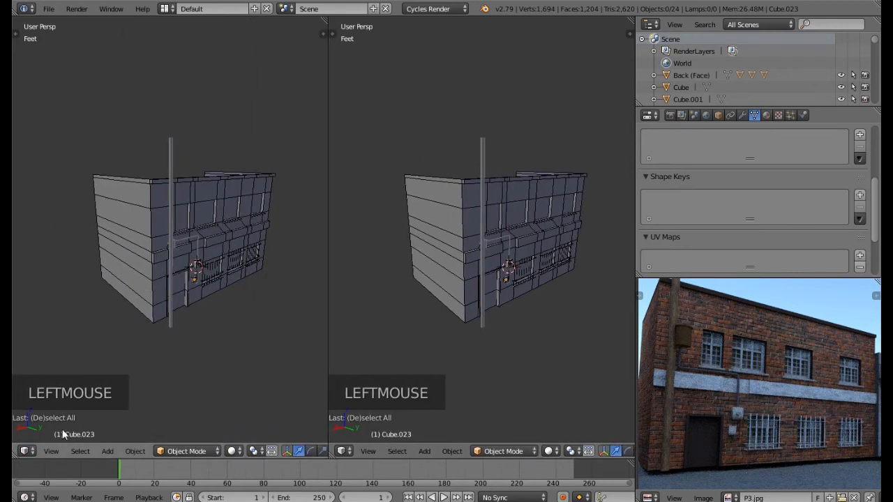
Turn the first of the two 3D viewports into a UV/Image Editor and widen the area holding the properties and reference photo.
click(31, 453)
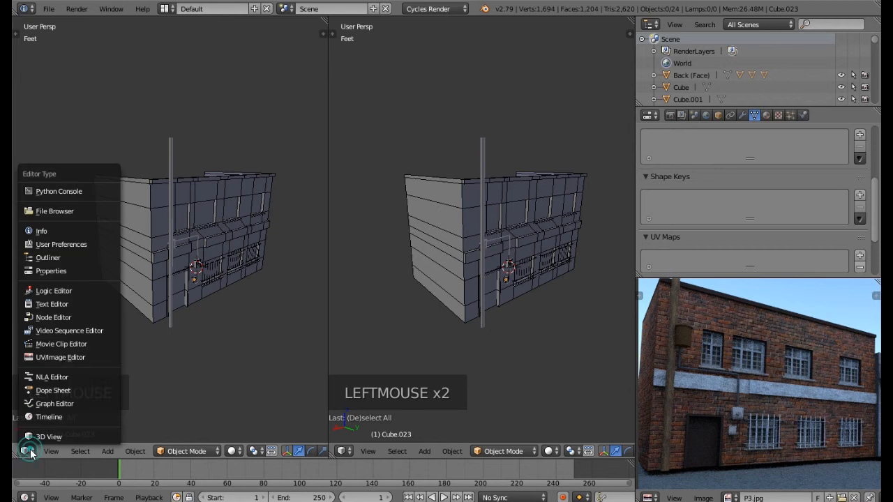
click(58, 357)
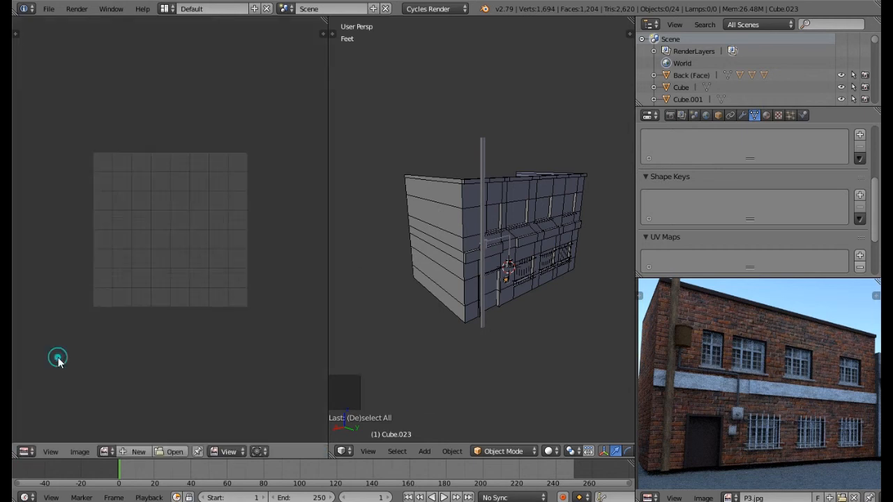
middle_drag(491, 267, 635, 322)
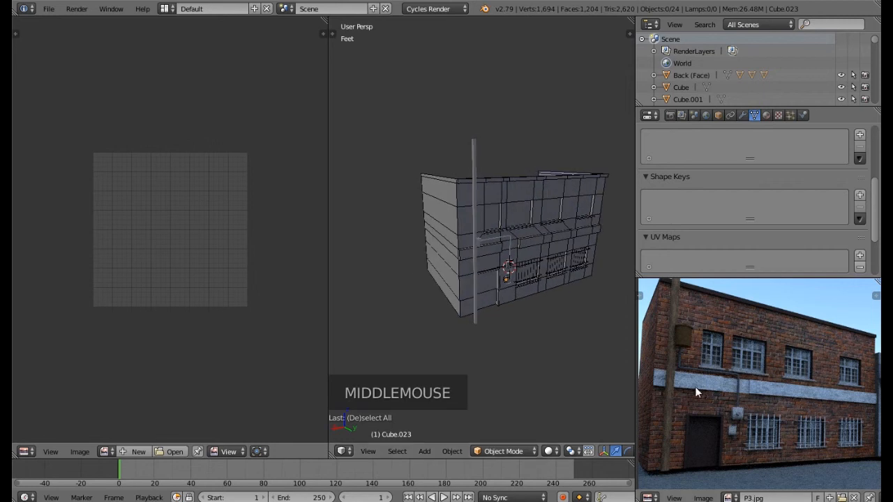
drag(634, 352, 585, 355)
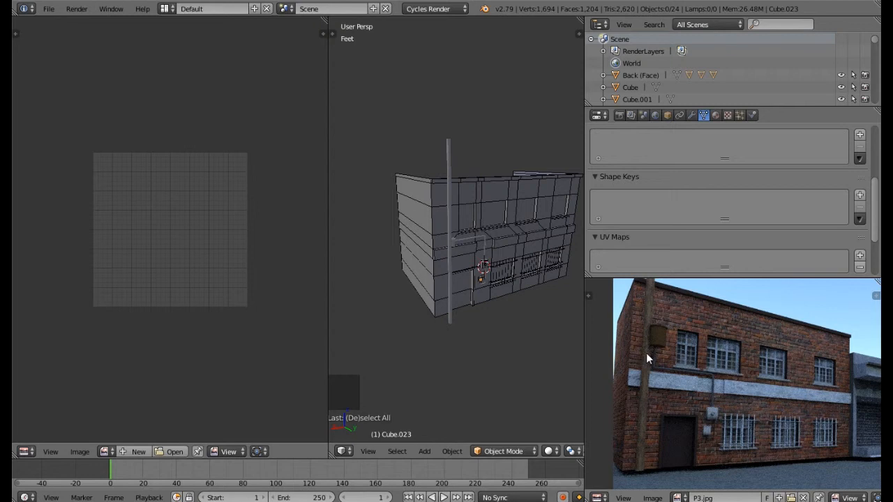
scroll(642, 368, up, 5)
scroll(642, 368, down, 4)
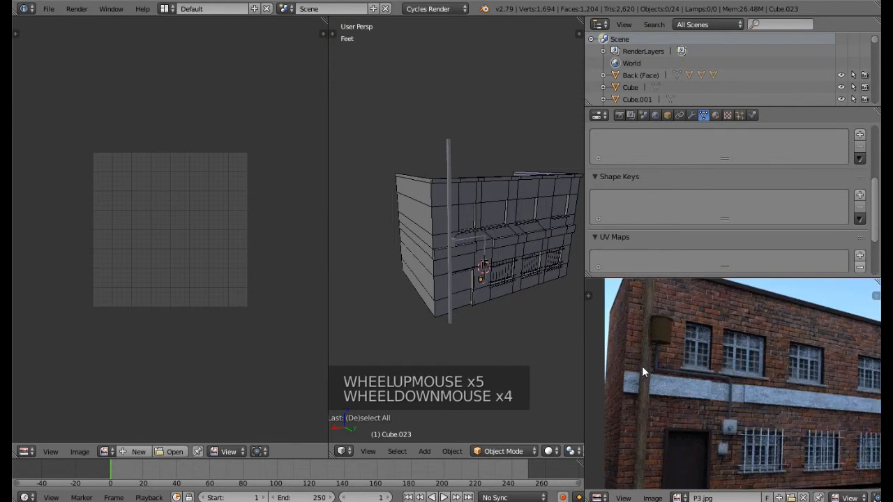
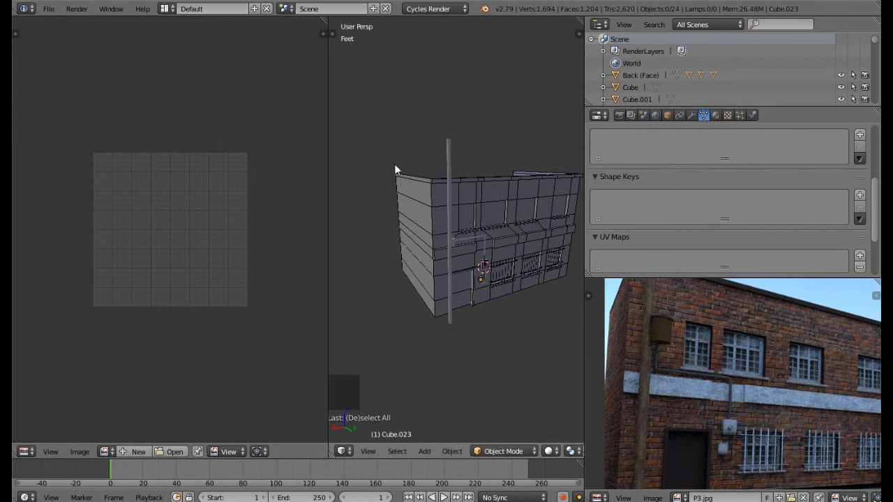
Keep Cycles Render as the render engine and create a new material named Bricks on the lower wall box.
click(436, 9)
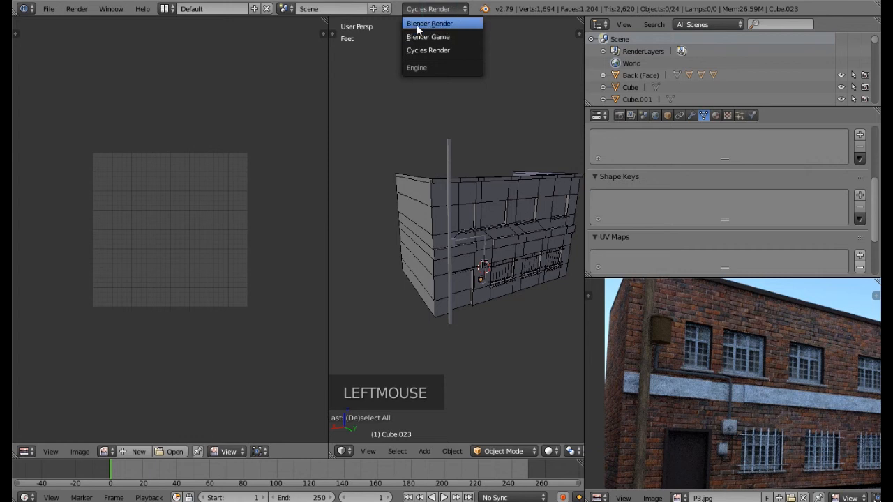
click(442, 50)
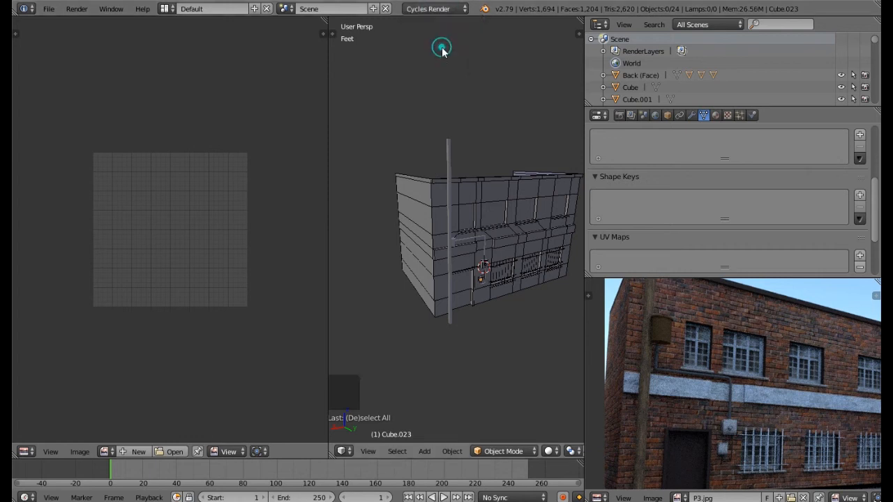
click(716, 119)
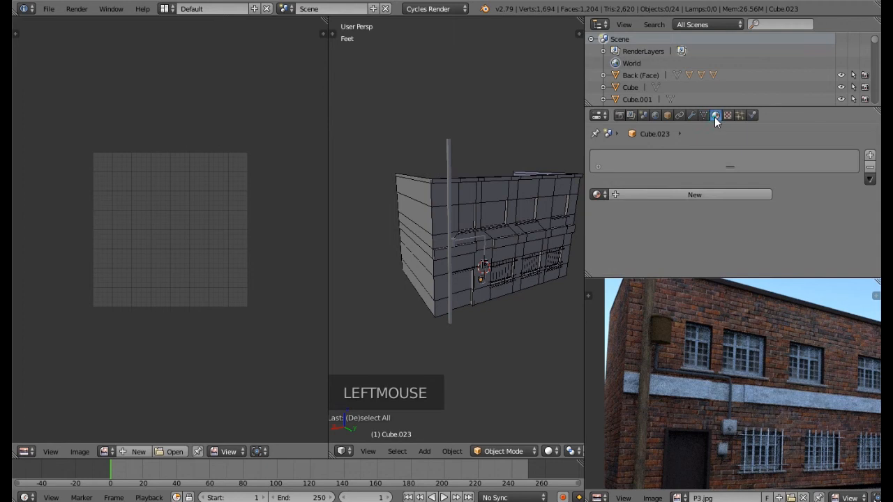
double_click(700, 194)
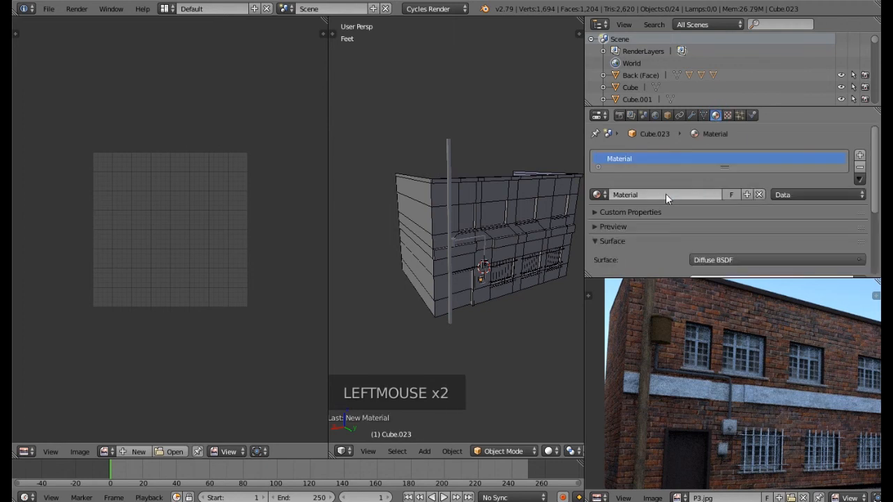
click(658, 196)
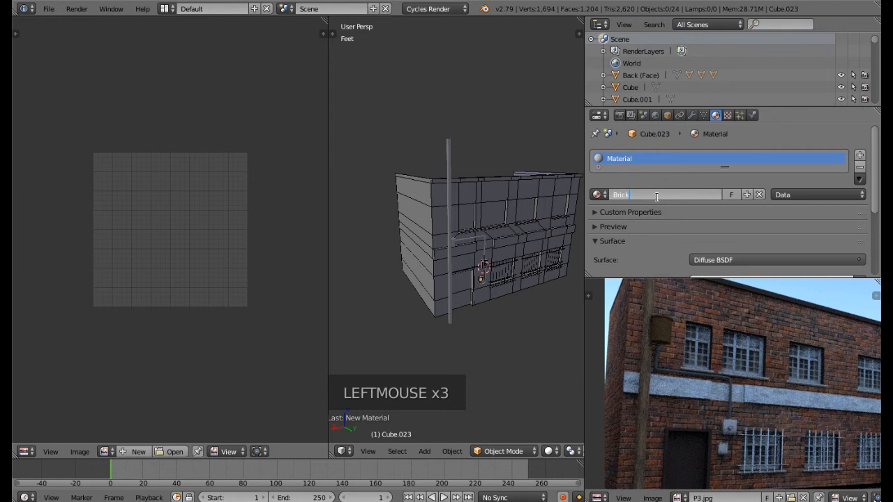
key(Return)
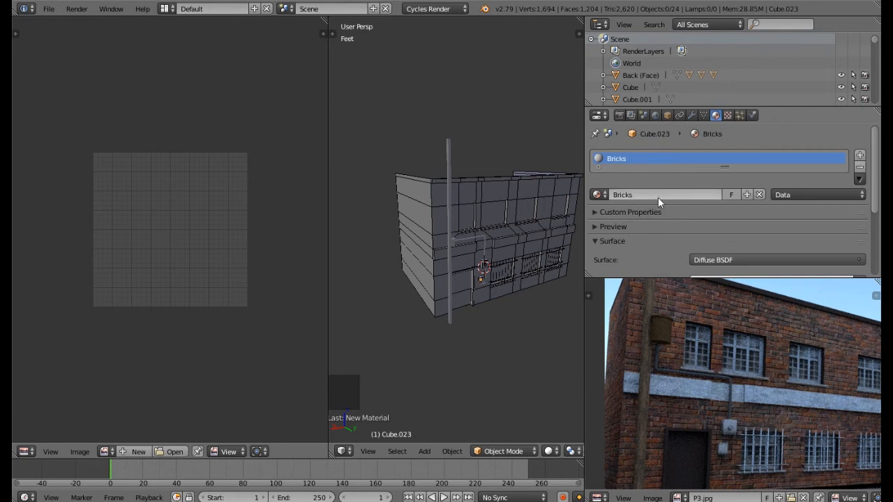
Widen the 3D view and set the color input of the Bricks material's diffuse shader to Image Texture.
middle_drag(524, 239, 333, 251)
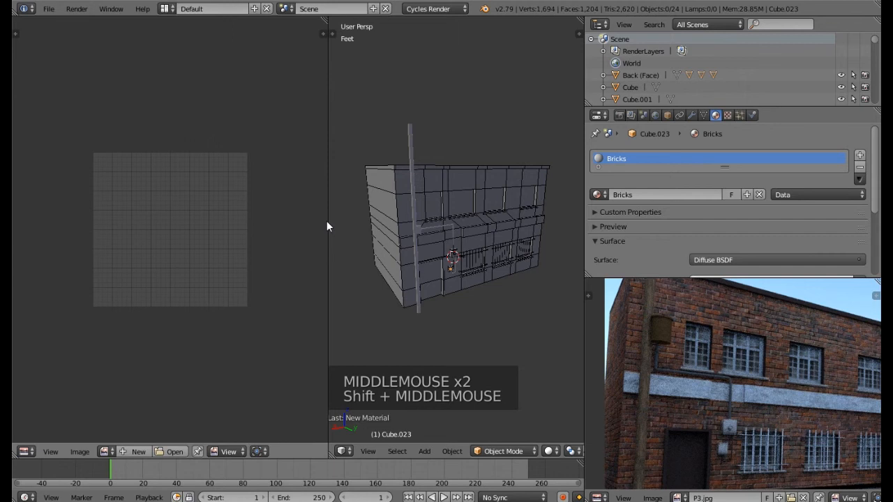
drag(327, 221, 269, 233)
scroll(838, 237, down, 2)
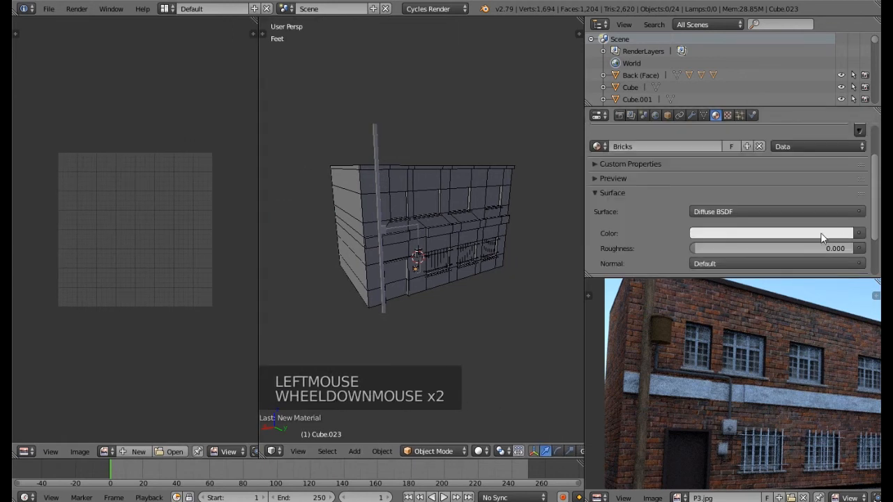
click(859, 236)
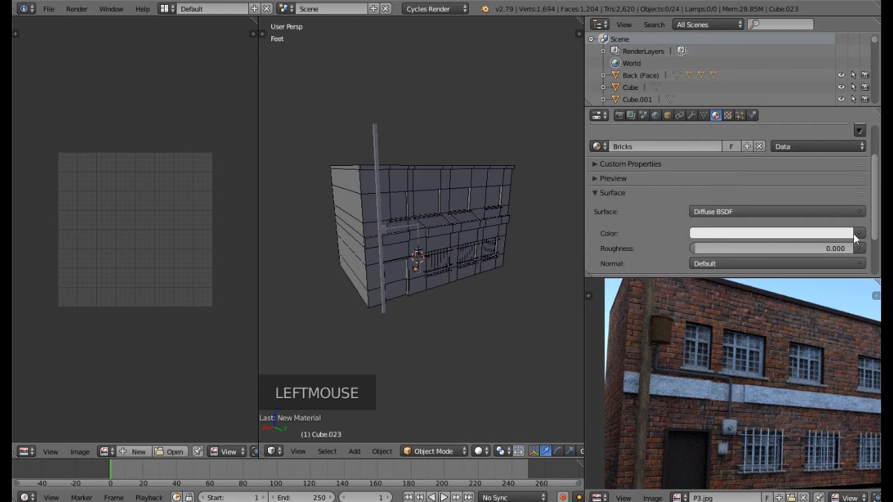
click(856, 236)
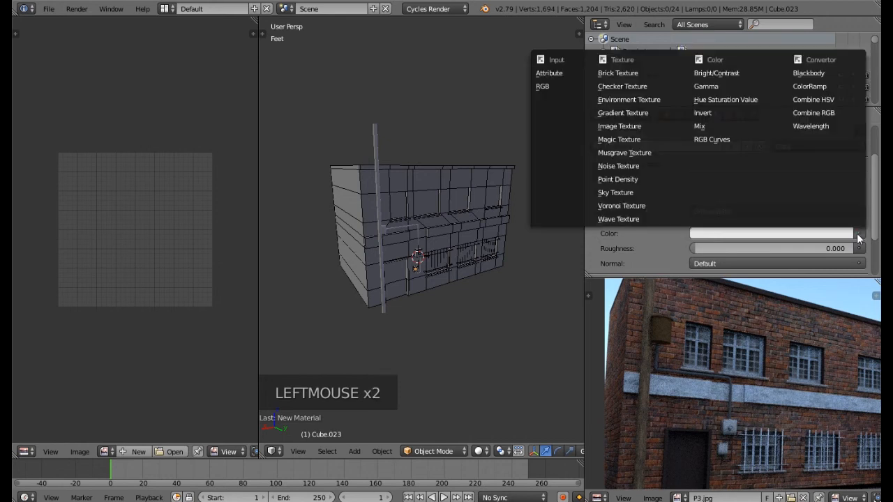
click(618, 127)
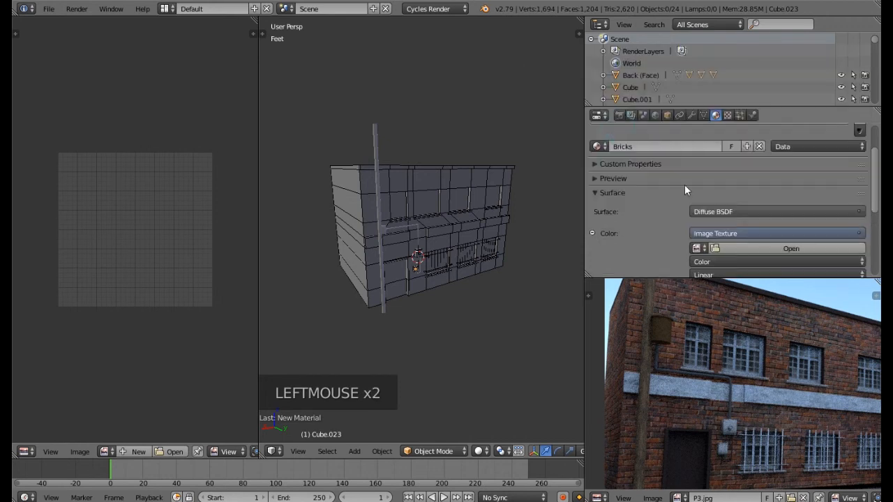
Browse the bookmarked Textures folder as thumbnails and load Bricks.jpg as the Bricks material's image.
click(769, 246)
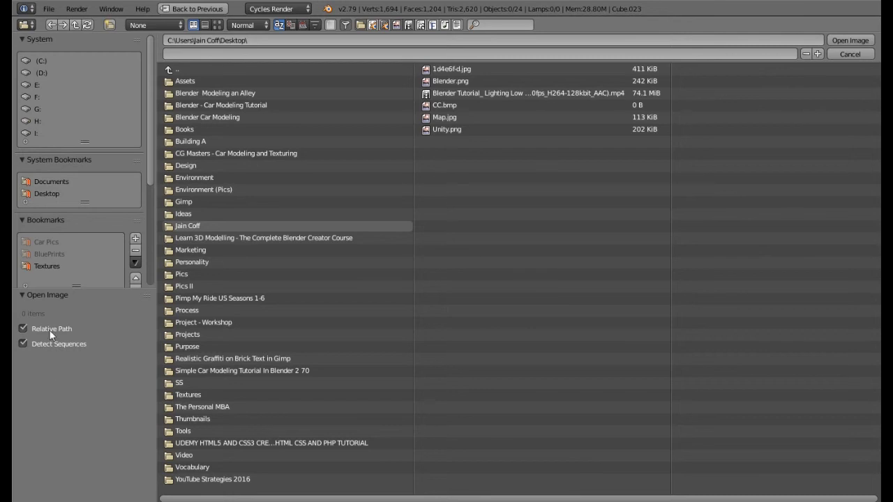
click(47, 268)
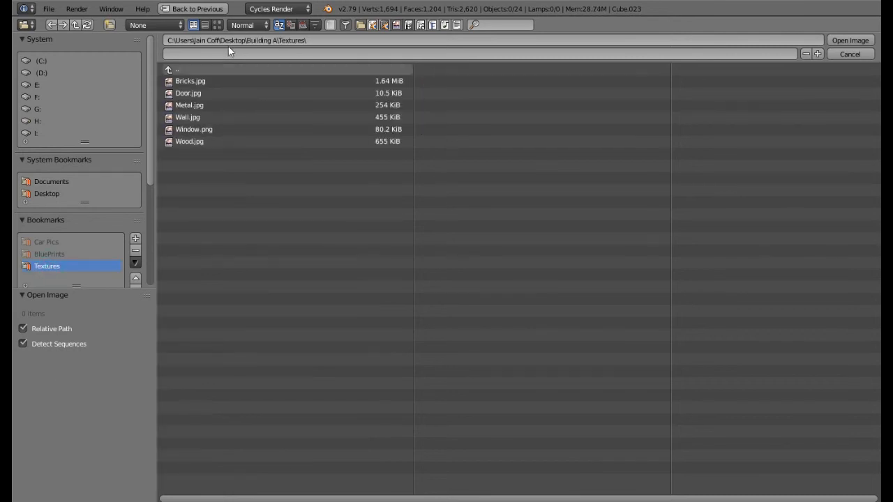
click(218, 25)
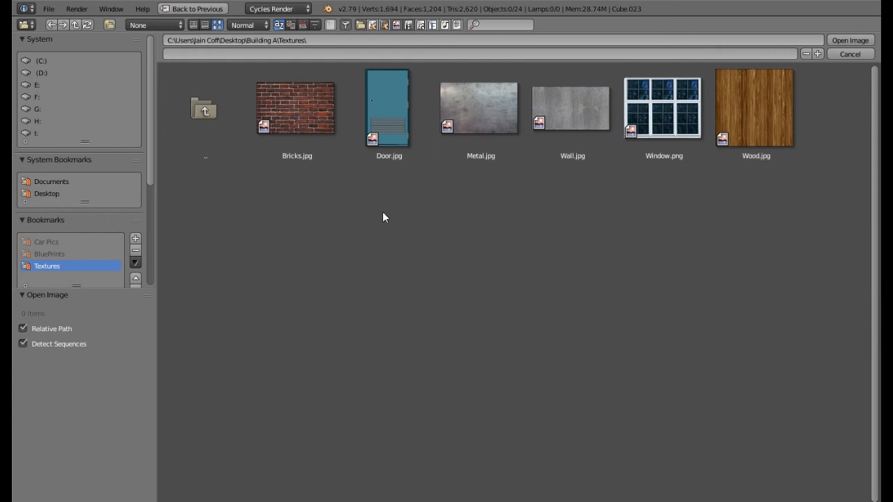
double_click(300, 108)
Select the lower wall box and remove the Bricks material slot from it.
middle_click(433, 235)
middle_drag(434, 236, 406, 219)
scroll(407, 219, up, 3)
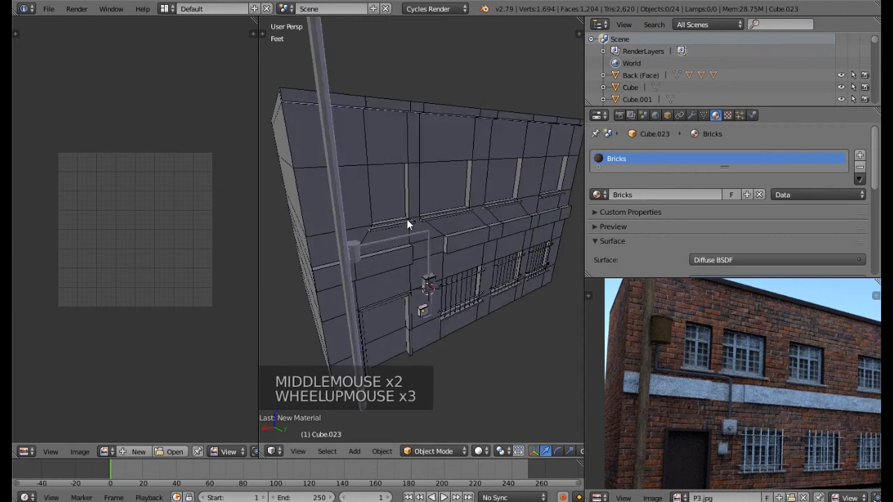
key(Tab)
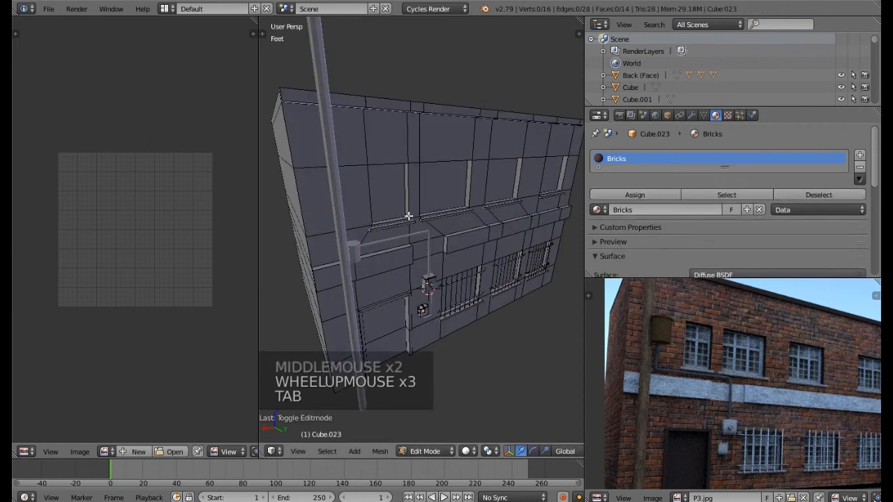
key(Tab)
right_click(410, 183)
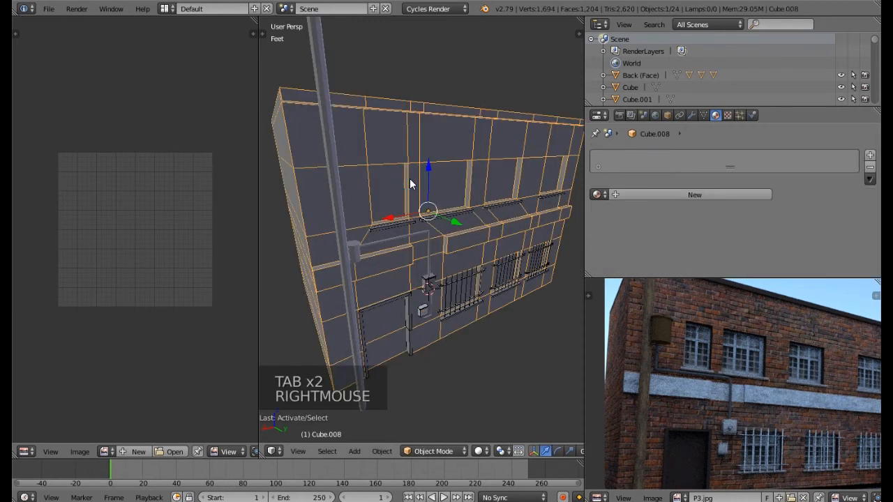
scroll(425, 319, up, 4)
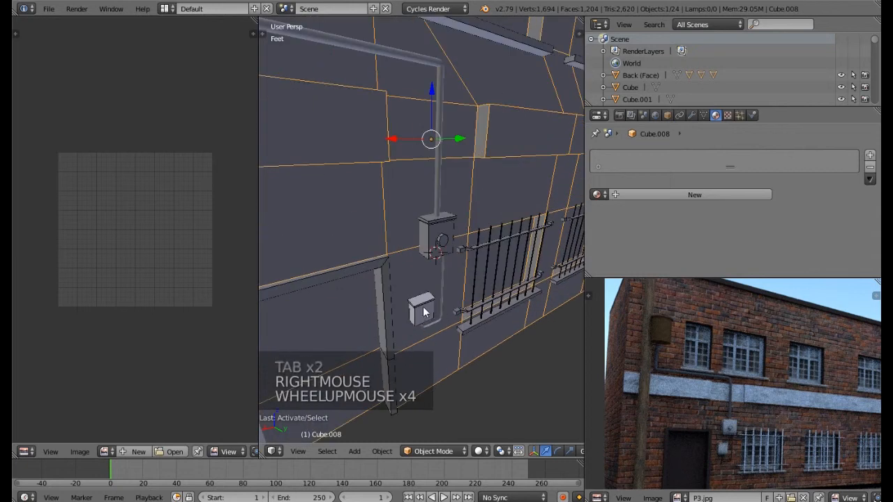
right_click(423, 316)
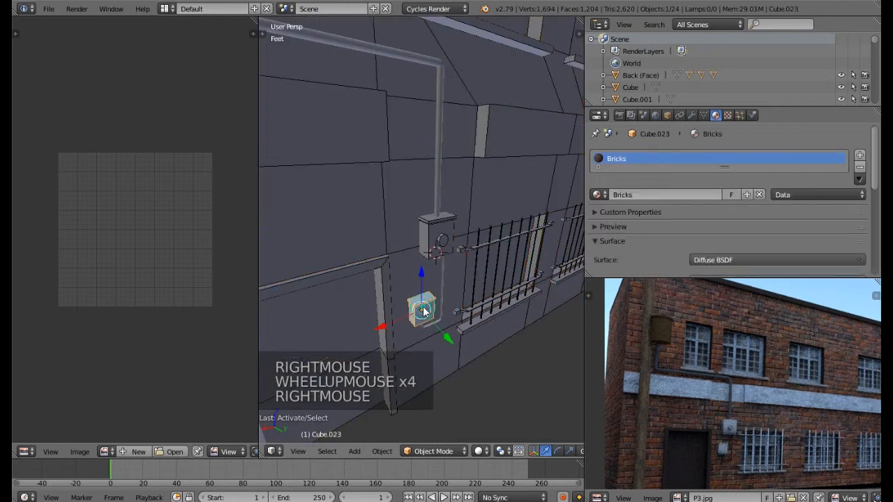
click(860, 167)
Select the building's main wall mesh and assign the existing Bricks material to it.
right_click(404, 183)
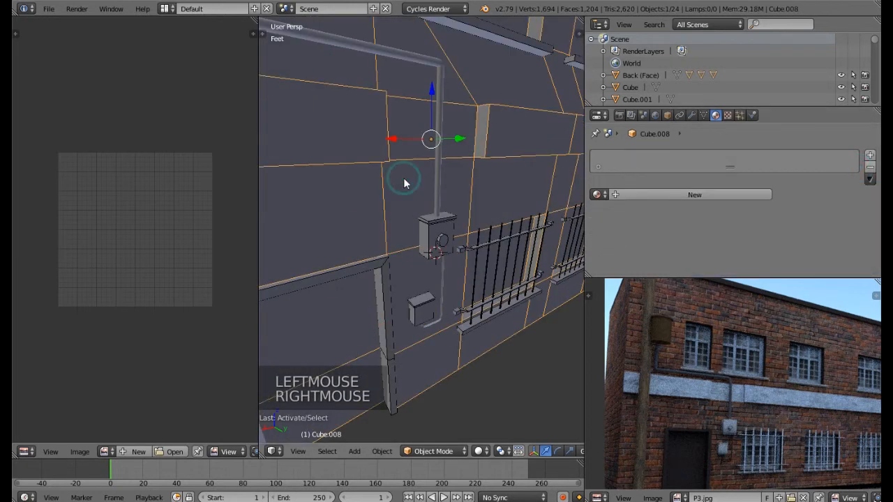
click(598, 194)
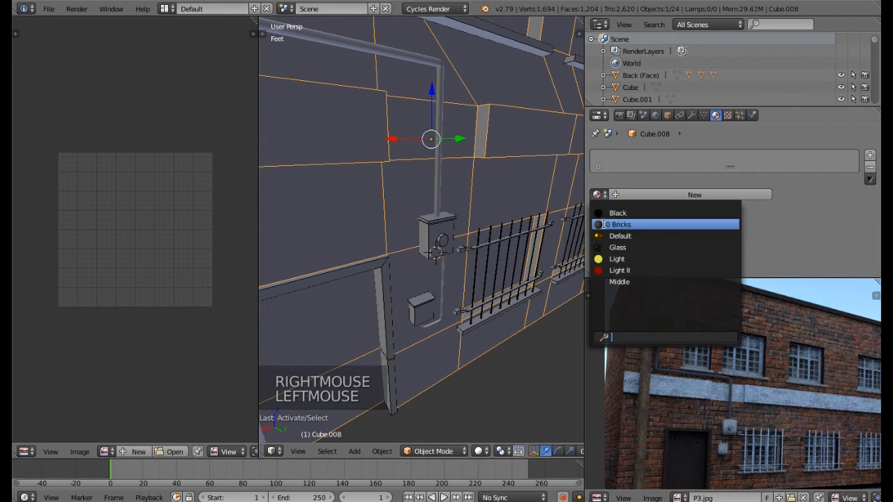
click(604, 224)
scroll(448, 247, down, 4)
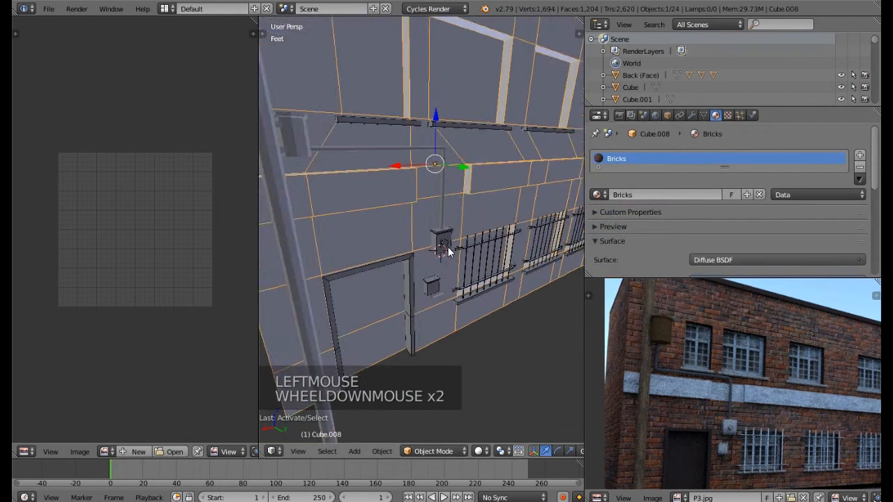
middle_drag(462, 235, 458, 220)
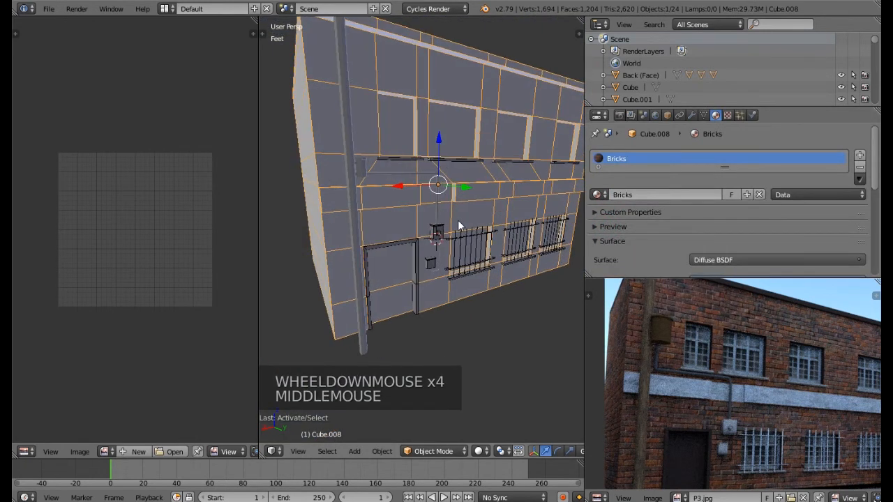
click(602, 195)
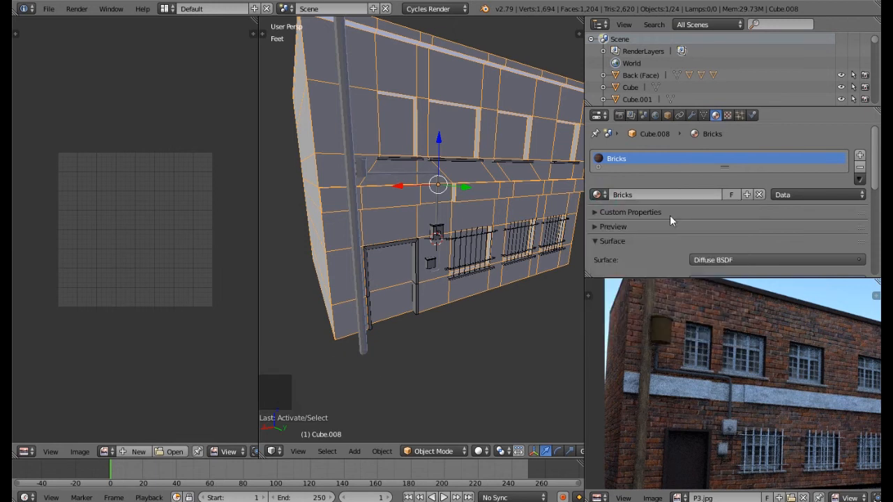
In face editing from the back view, select the wall's horizontal face loops above the upper windows and above and below the protruding band.
middle_drag(468, 192, 471, 209)
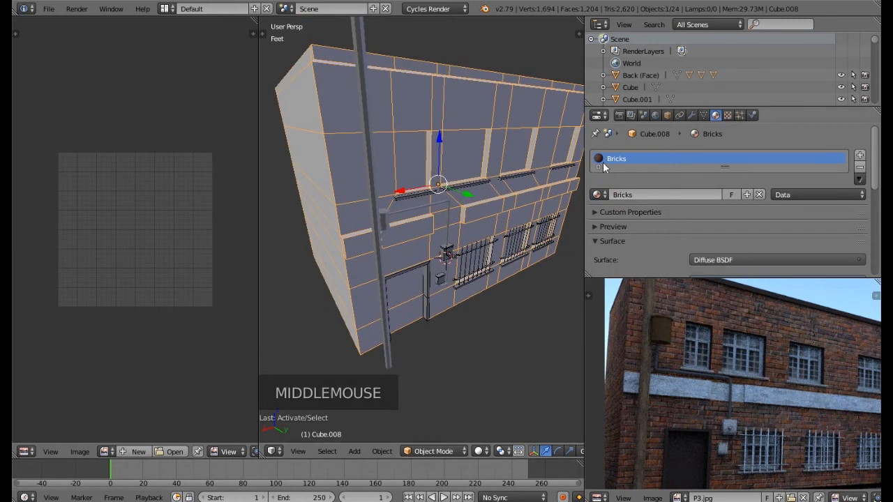
middle_drag(501, 172, 480, 167)
key(Tab)
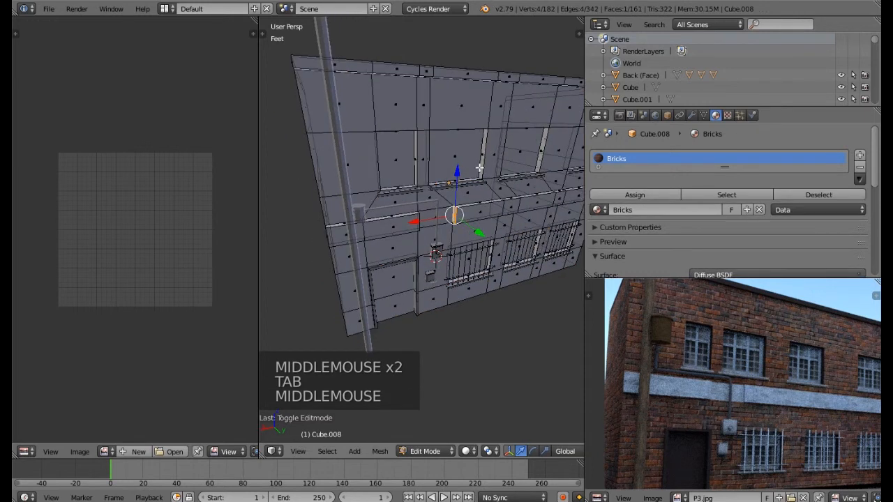
key(KP_3)
key(KP_1)
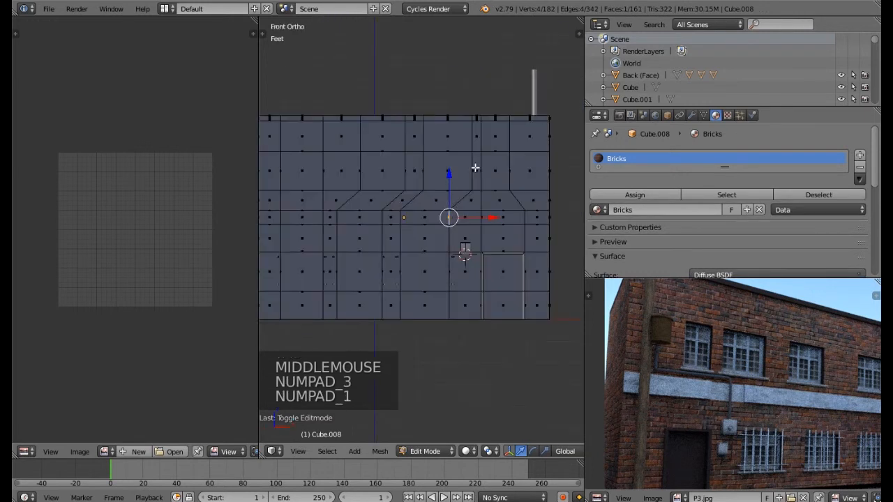
key(ctrl+KP_1)
shift+middle_drag(493, 197, 420, 196)
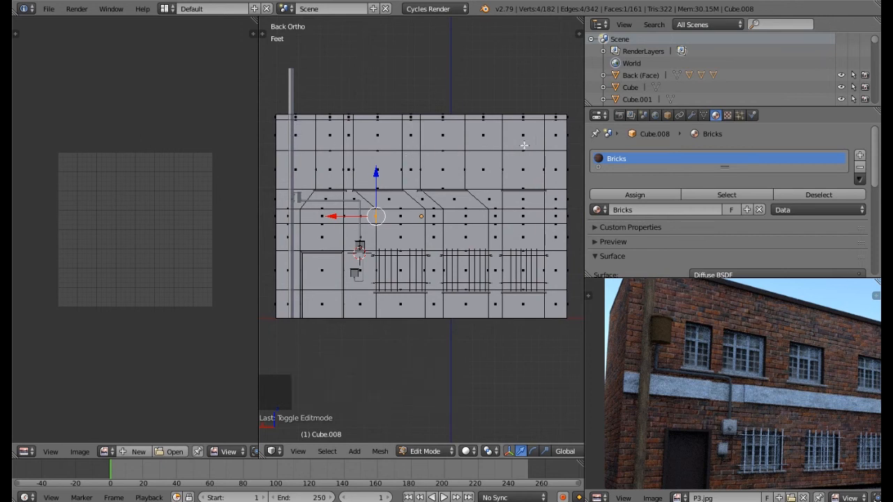
alt+right_click(313, 134)
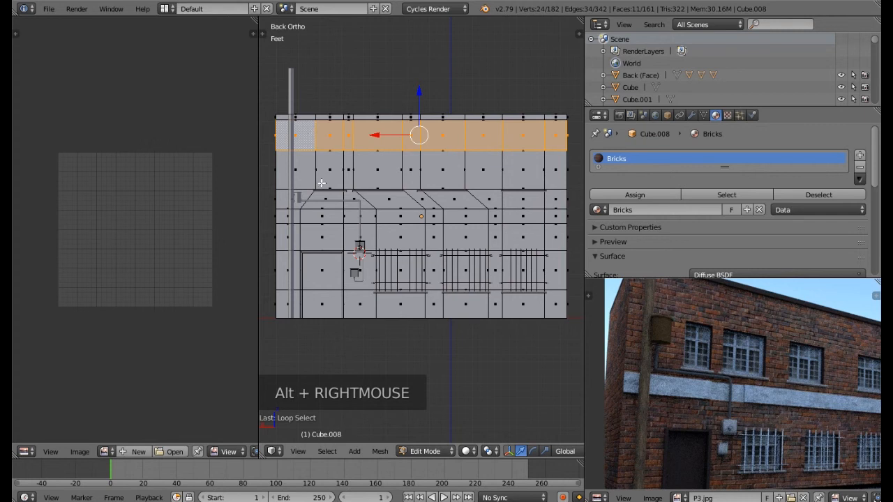
alt+shift+right_click(342, 235)
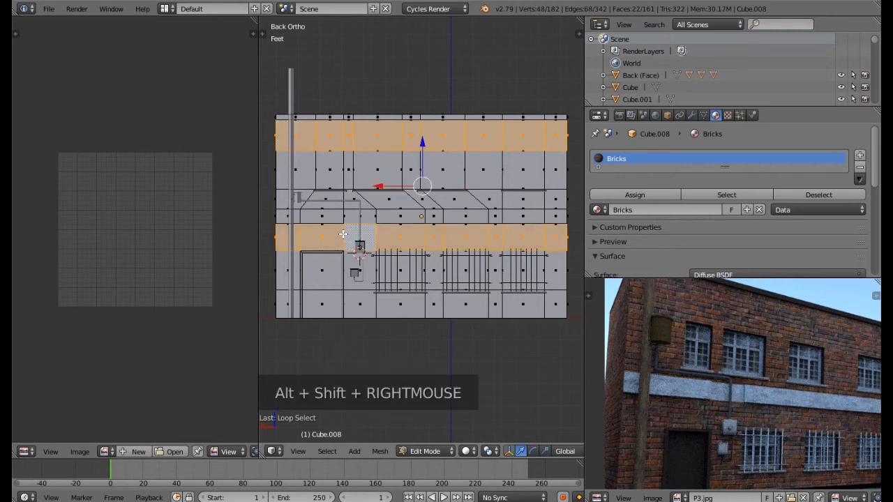
alt+shift+right_click(342, 199)
shift+middle_drag(691, 385, 737, 354)
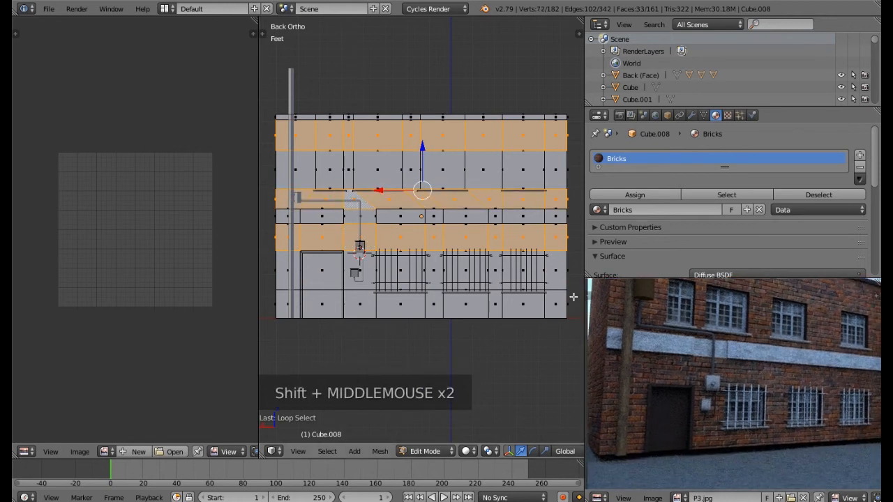
Add the ground-floor wall faces between the door and barred windows and at the far end to the selection.
shift+right_click(357, 271)
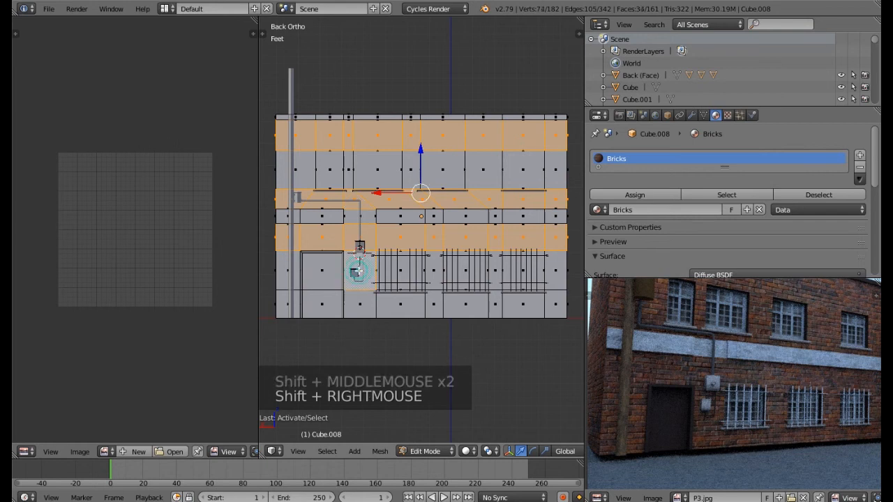
shift+right_click(434, 272)
shift+right_click(495, 276)
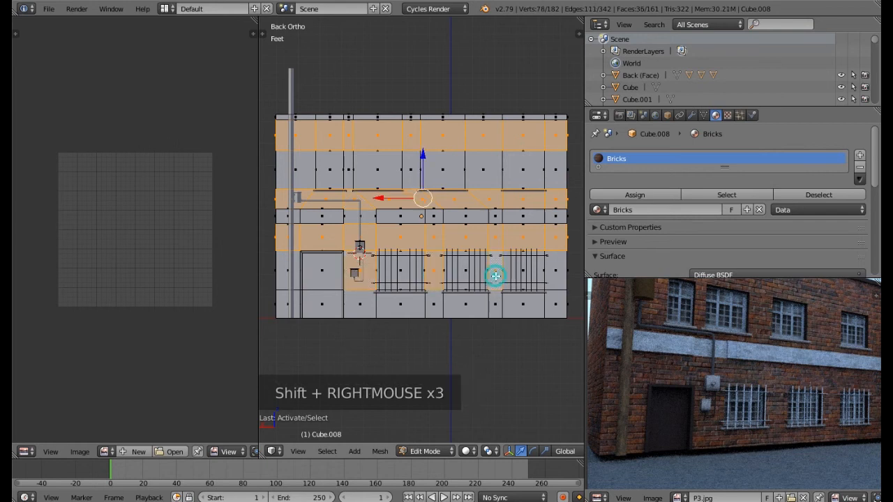
shift+right_click(558, 270)
Add the bottom row of wall faces beneath the barred windows and the faces on the door's outer side, leaving out the door.
shift+right_click(558, 304)
shift+right_click(522, 304)
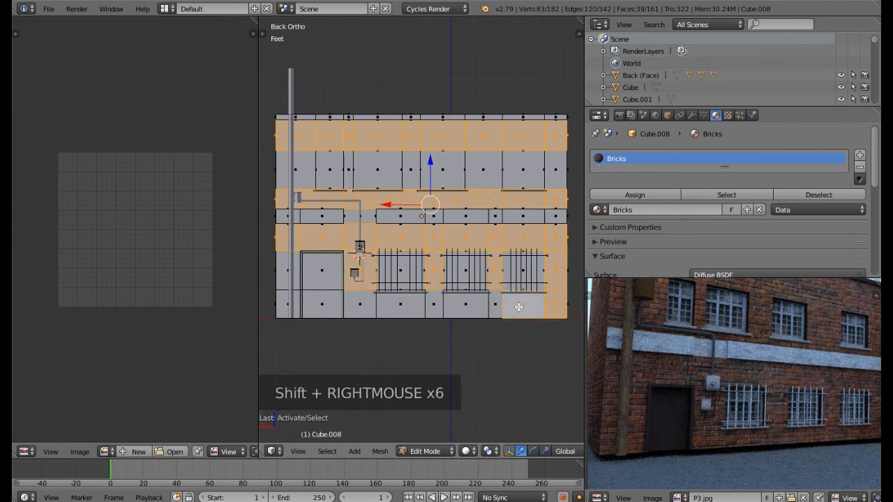
shift+right_click(466, 305)
shift+right_click(434, 305)
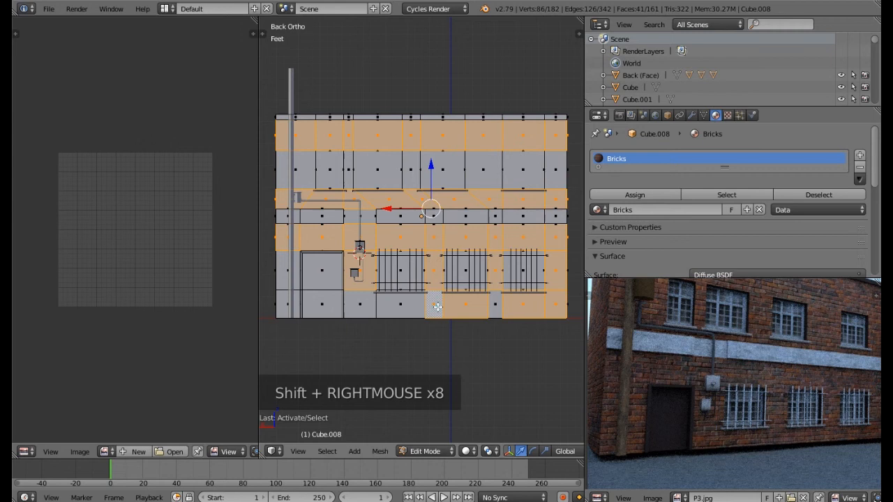
shift+right_click(401, 306)
shift+right_click(360, 305)
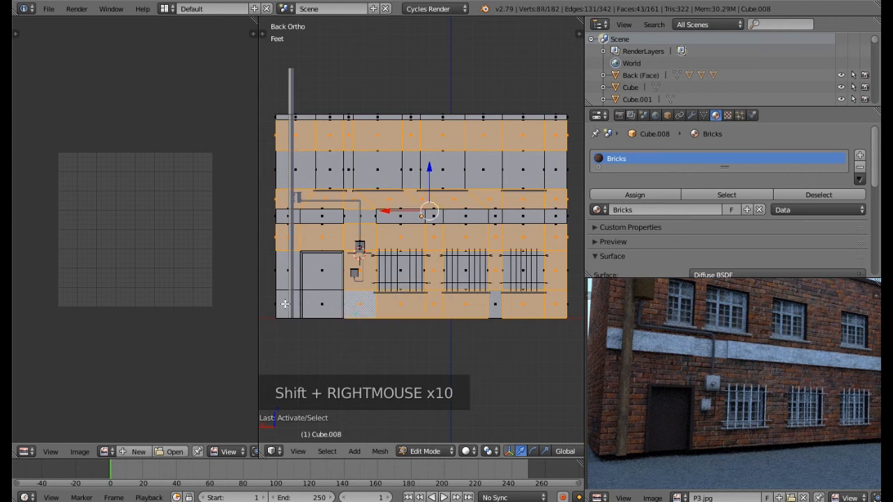
shift+right_click(285, 304)
shift+right_click(288, 273)
shift+right_click(493, 305)
Add the upper-floor wall faces between and beside the windows to the selection, leaving the window faces unselected.
shift+right_click(552, 170)
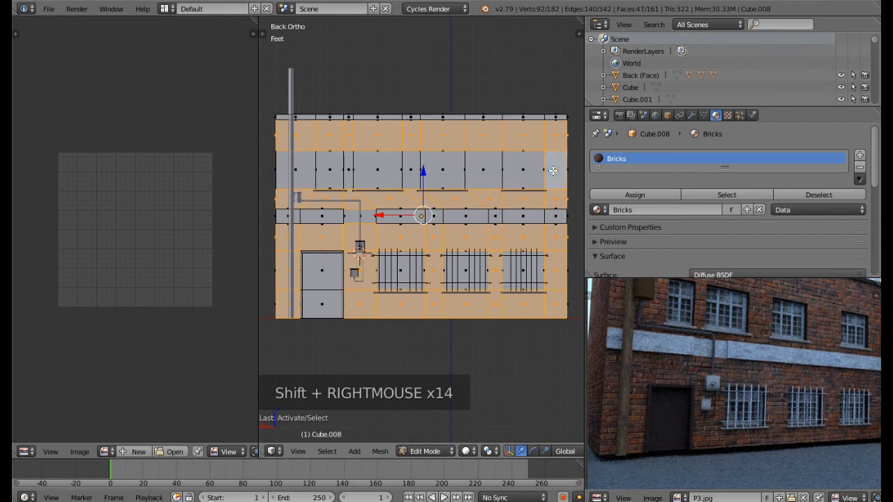
shift+right_click(485, 171)
shift+right_click(443, 170)
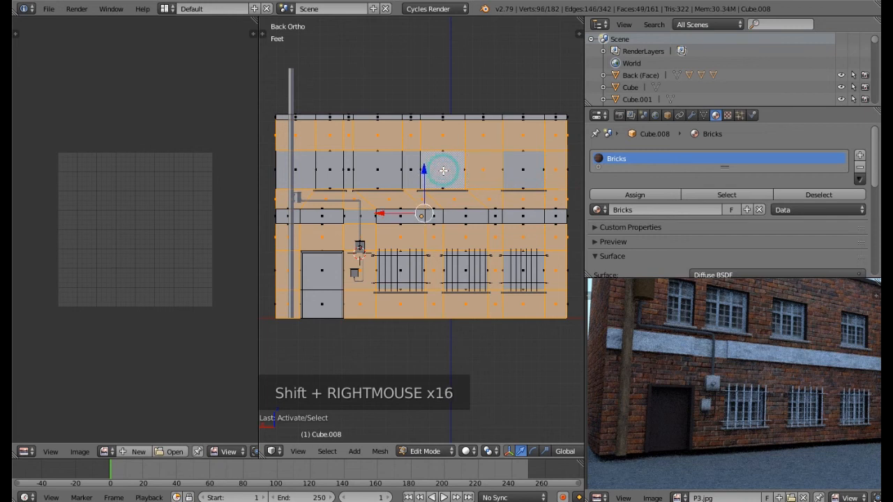
shift+right_click(443, 171)
shift+right_click(412, 169)
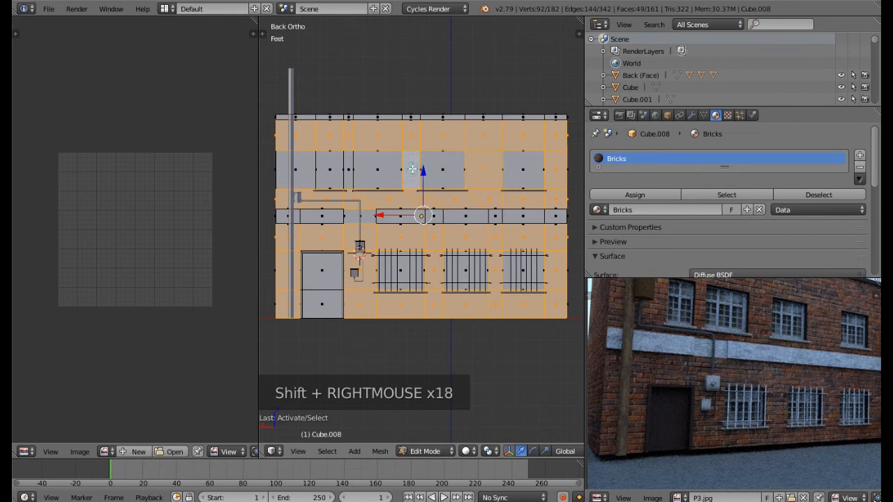
shift+right_click(349, 169)
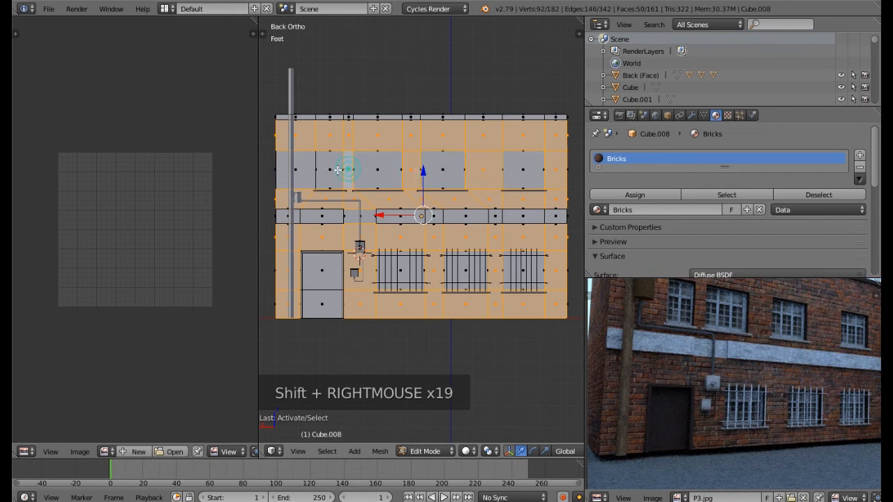
shift+right_click(296, 170)
Circle-select the remaining faces on both side walls of the building to add them to the selection.
scroll(327, 206, down, 2)
middle_drag(332, 209, 450, 263)
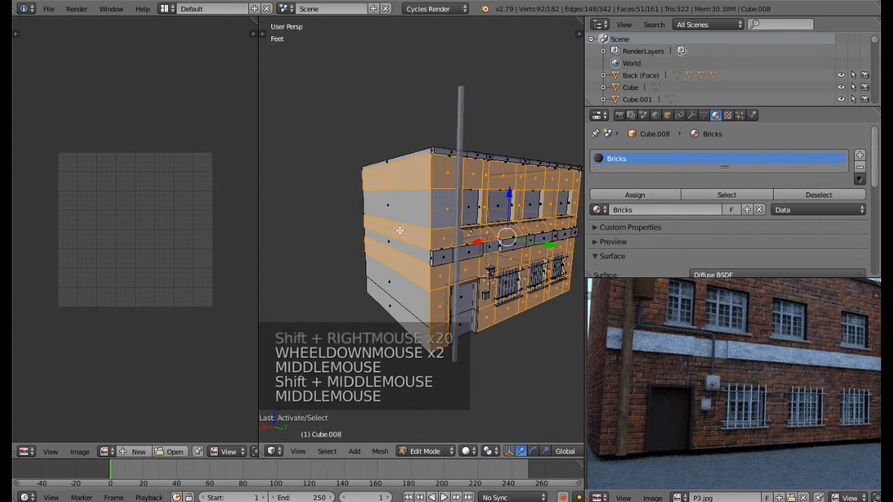
key(c)
mouse_move(388, 204)
middle_down()
mouse_move(367, 267)
mouse_move(386, 295)
middle_up()
drag(385, 308, 397, 199)
right_click(397, 200)
mouse_move(408, 262)
middle_down()
mouse_move(462, 306)
mouse_move(379, 297)
middle_up()
key(c)
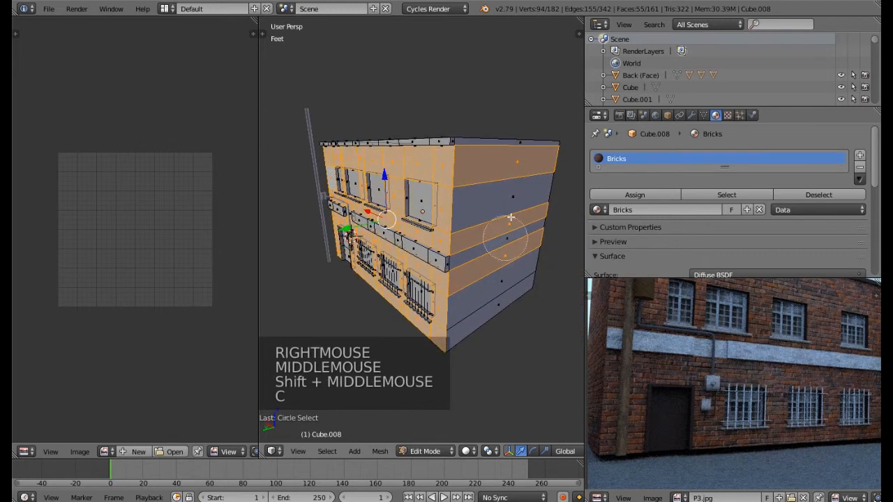
drag(510, 187, 506, 312)
right_click(506, 312)
Check the window recesses and side walls, and unwrap the selected brick wall faces with the standard Unwrap.
middle_drag(318, 285, 469, 245)
scroll(375, 168, up, 5)
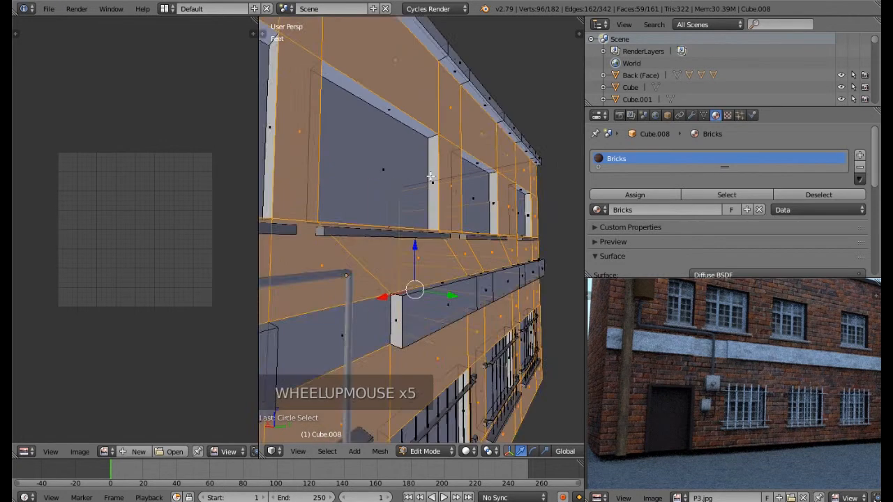
scroll(431, 164, up, 2)
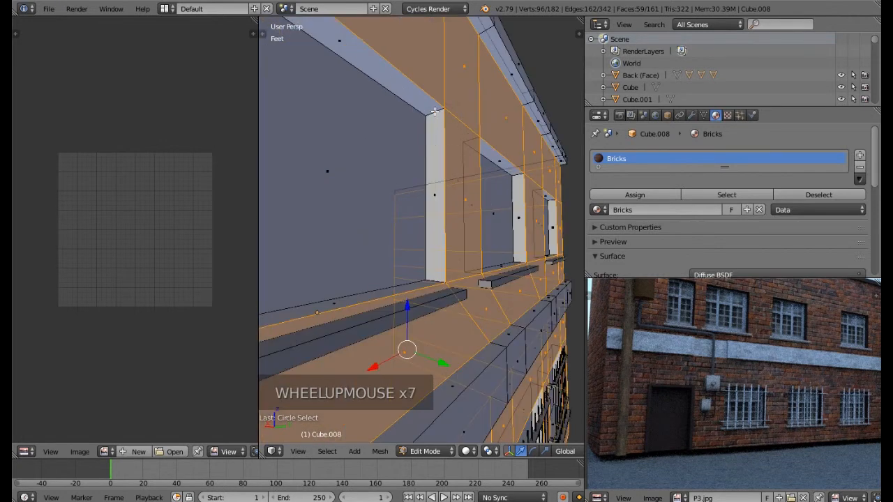
scroll(446, 134, down, 5)
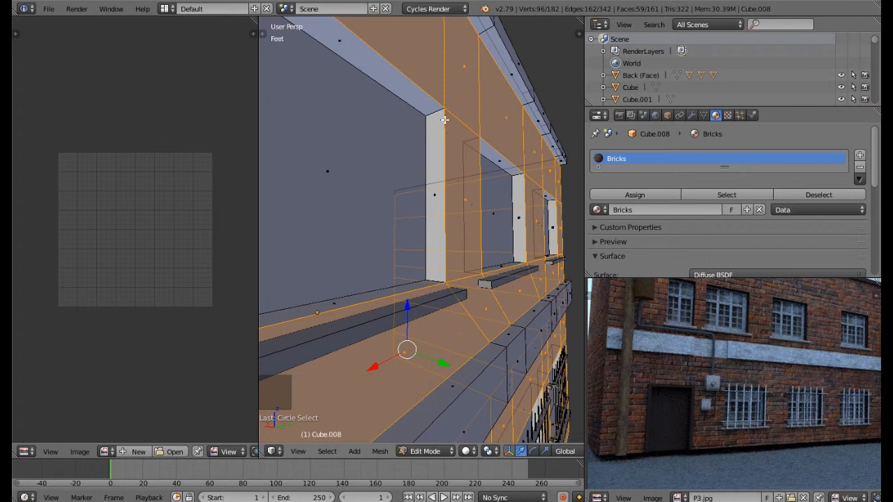
middle_drag(447, 161, 337, 241)
scroll(447, 237, down, 2)
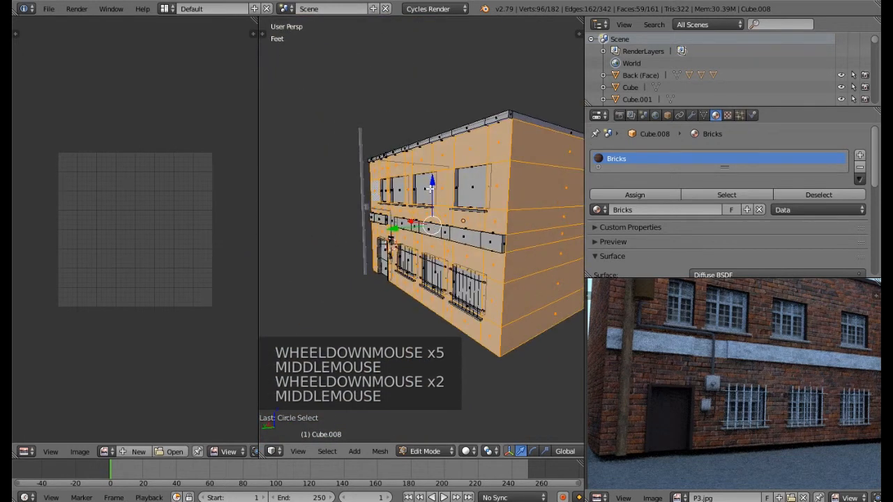
middle_drag(395, 211, 466, 287)
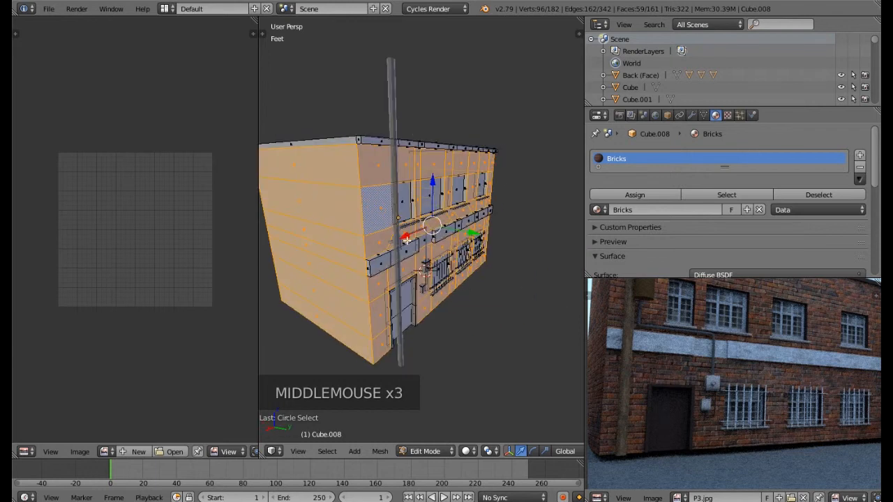
key(u)
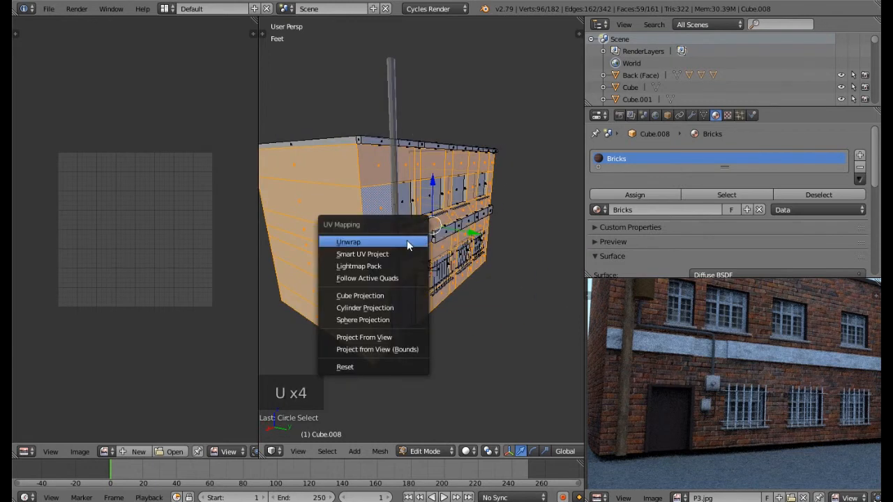
click(360, 244)
middle_drag(467, 280, 439, 283)
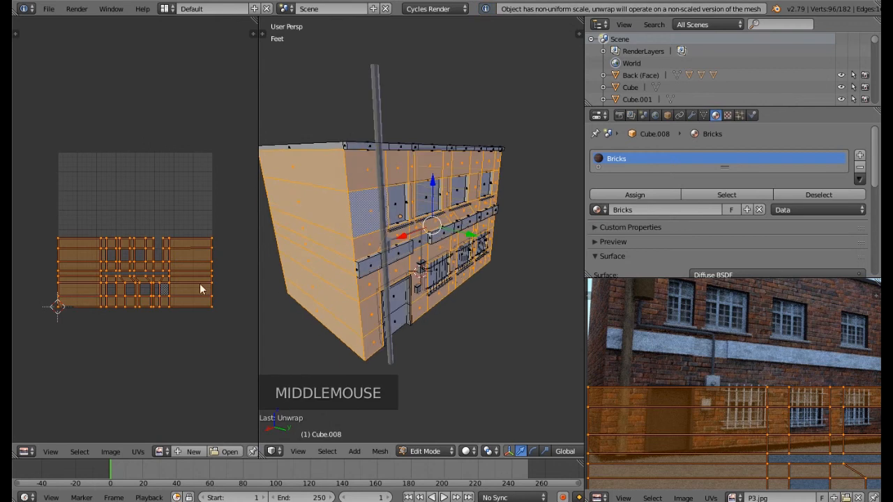
Show Bricks.jpg behind the unwrapped UVs and widen the UV editor to fit the whole image.
click(162, 452)
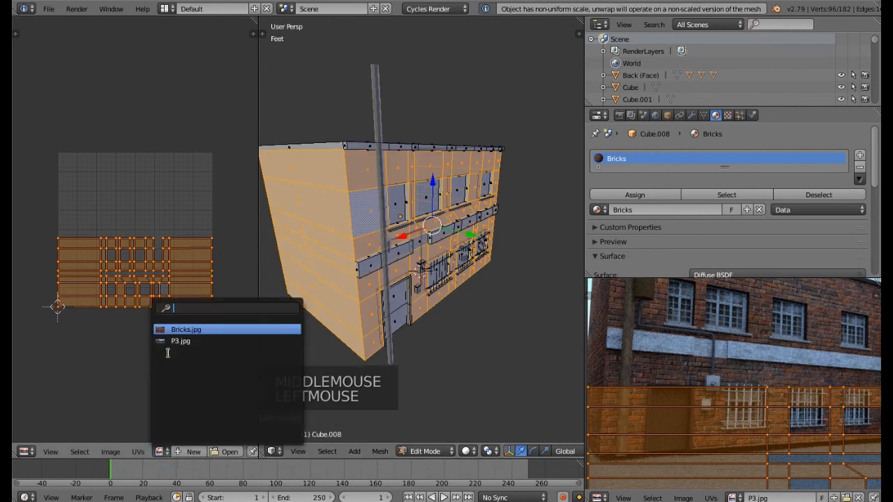
click(175, 330)
scroll(176, 329, down, 5)
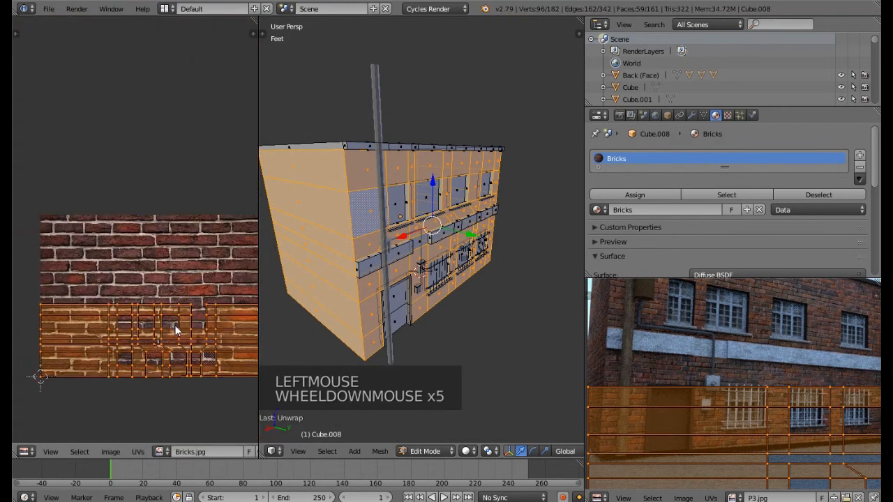
shift+middle_drag(176, 329, 152, 301)
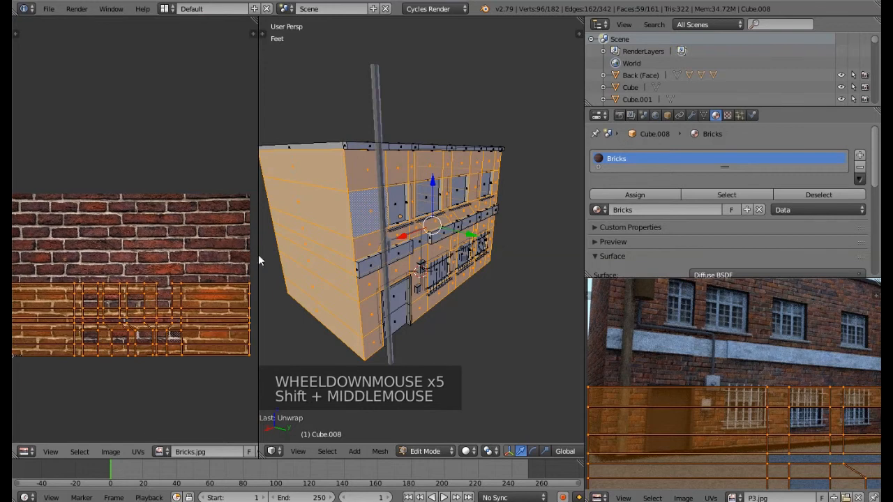
drag(259, 249, 304, 251)
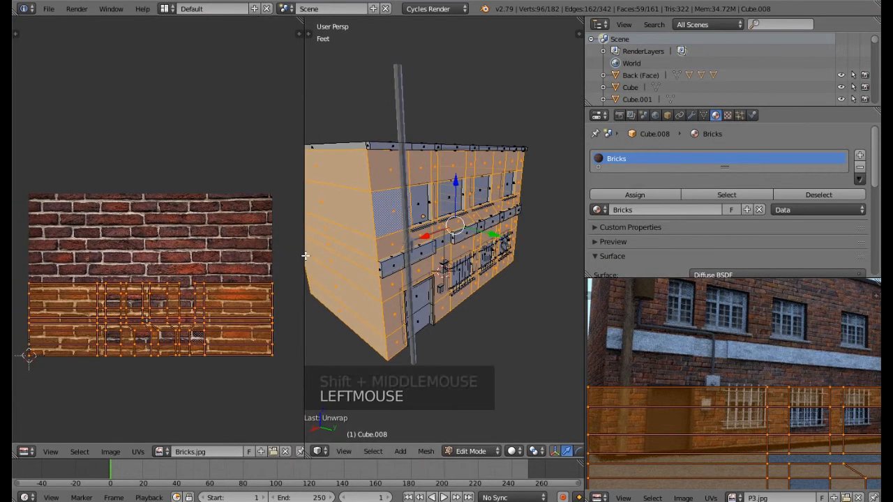
Assign the Bricks material to the selected wall faces and set the viewport shading to Material.
click(647, 196)
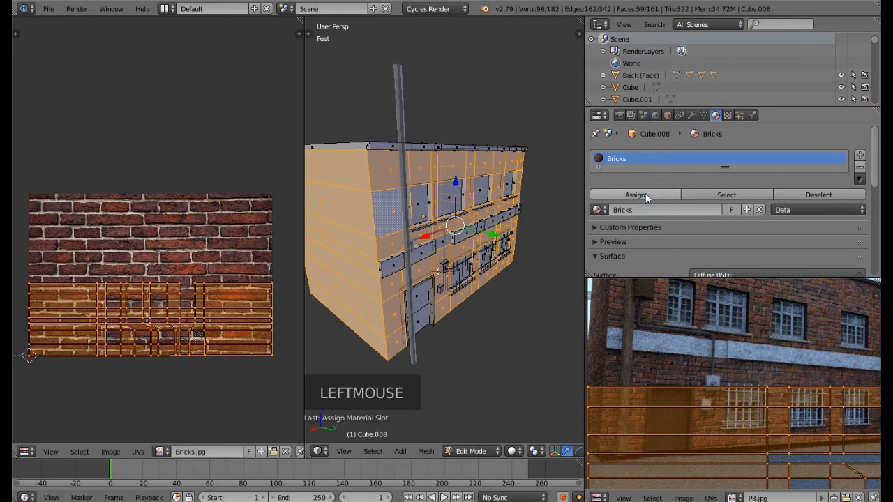
click(514, 452)
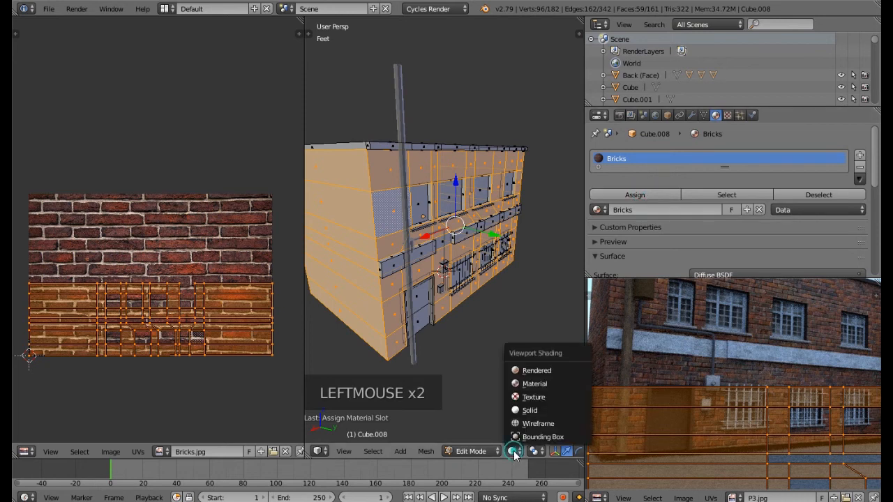
click(548, 385)
middle_drag(505, 343, 480, 269)
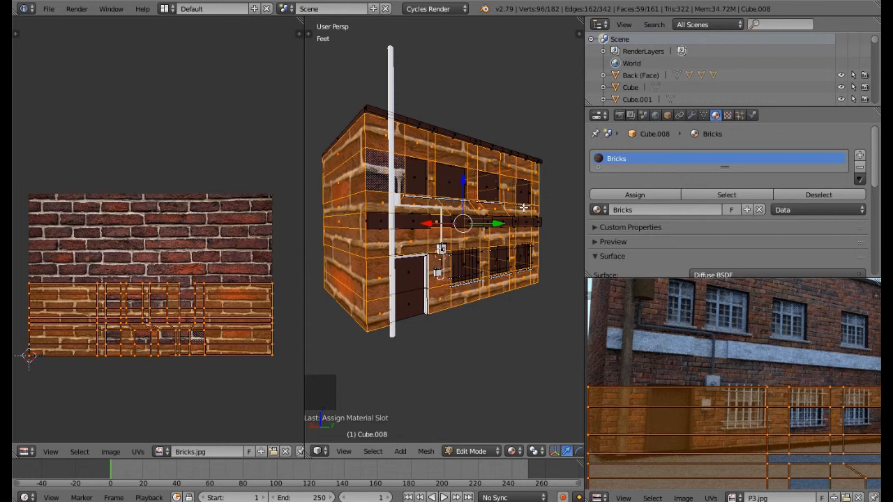
middle_drag(517, 220, 558, 224)
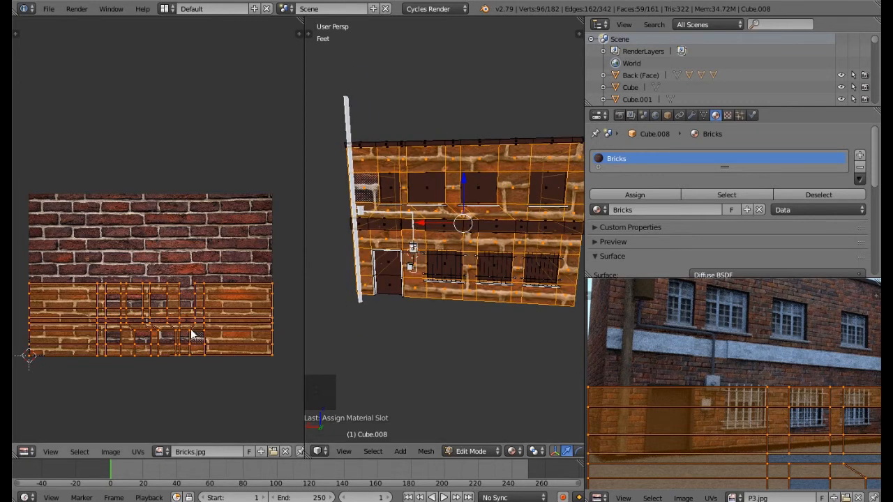
key(s)
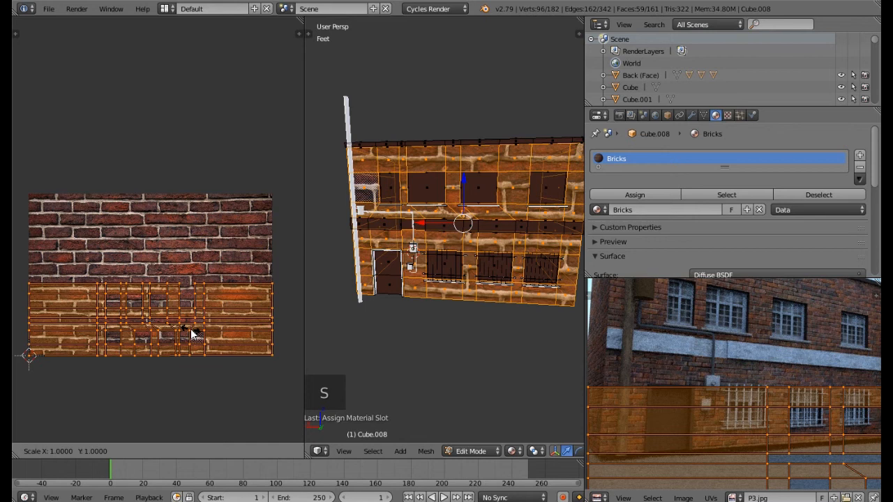
text(2.5)
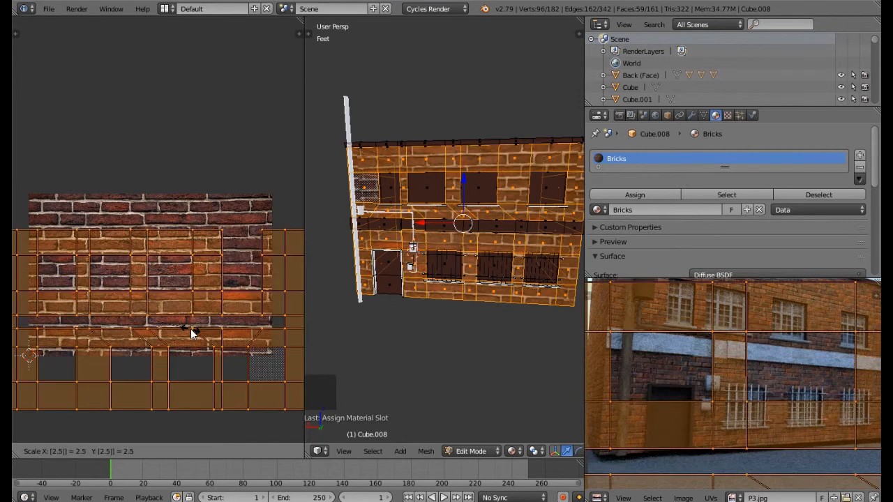
key(Escape)
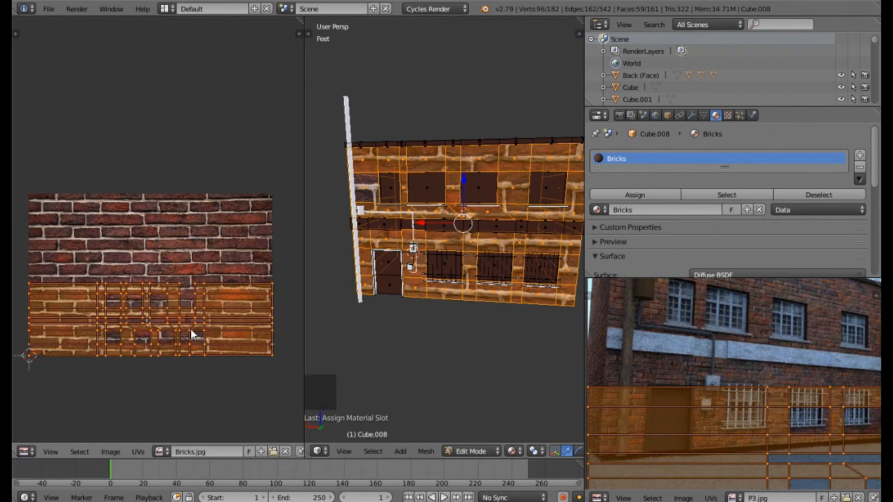
Try scaling the wall UVs by 6, inspect the brick size on the building, and undo the scaling.
text(s6)
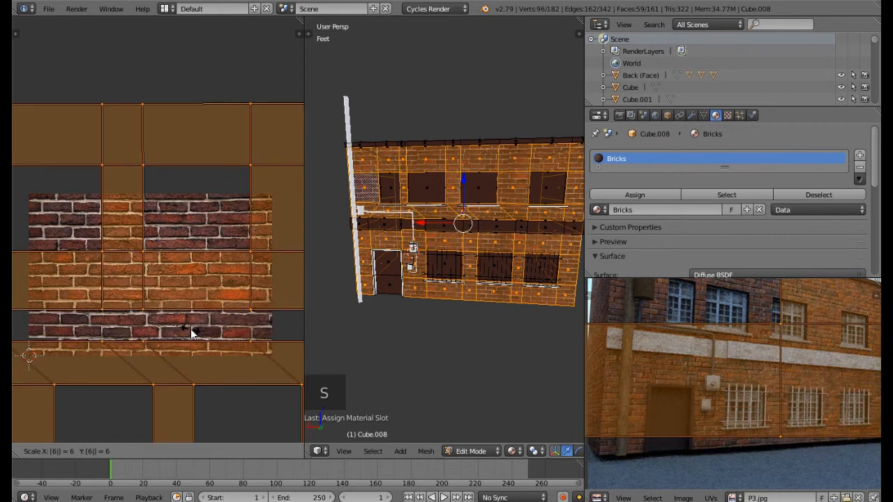
key(Return)
middle_drag(328, 261, 410, 241)
key(Tab)
scroll(451, 265, up, 3)
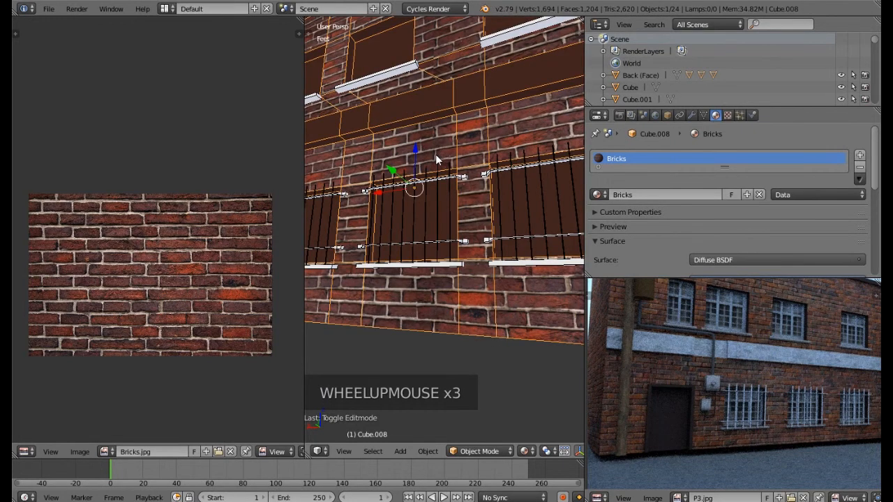
middle_drag(435, 155, 488, 182)
key(Tab)
scroll(488, 182, down, 1)
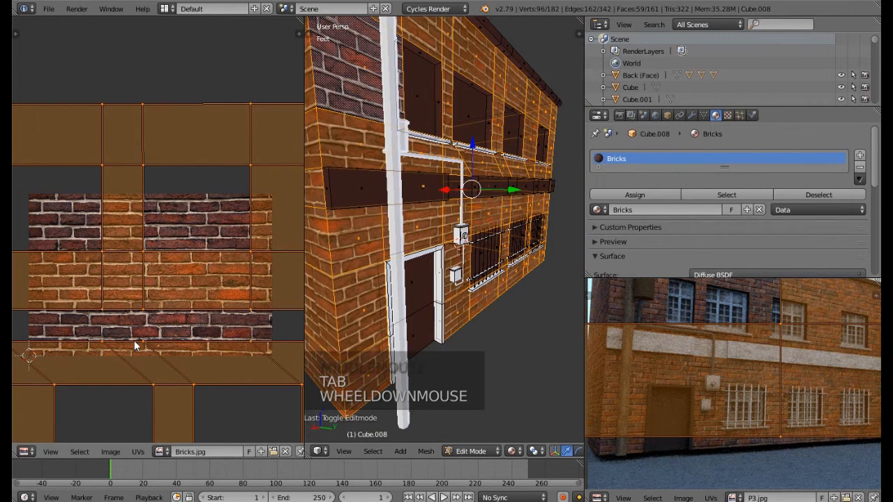
key(ctrl+z)
key(ctrl+z)
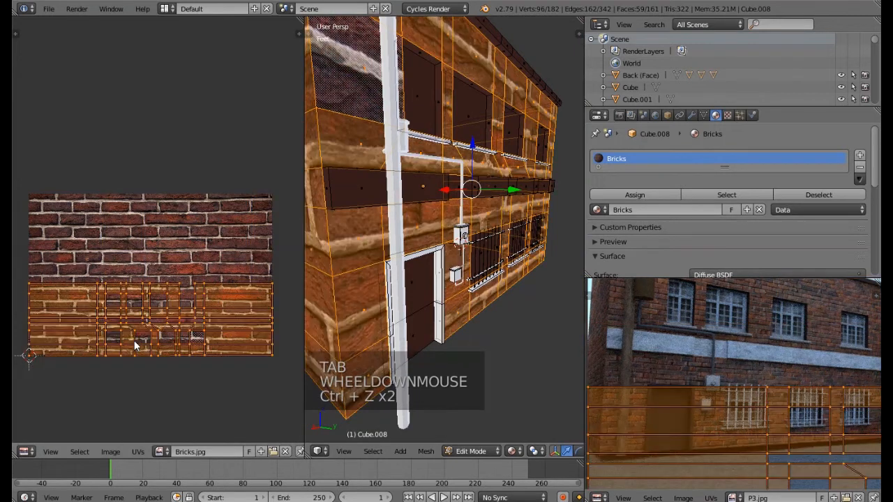
Scale the wall UVs by 8 over the Bricks image and check the building in Object Mode.
key(s)
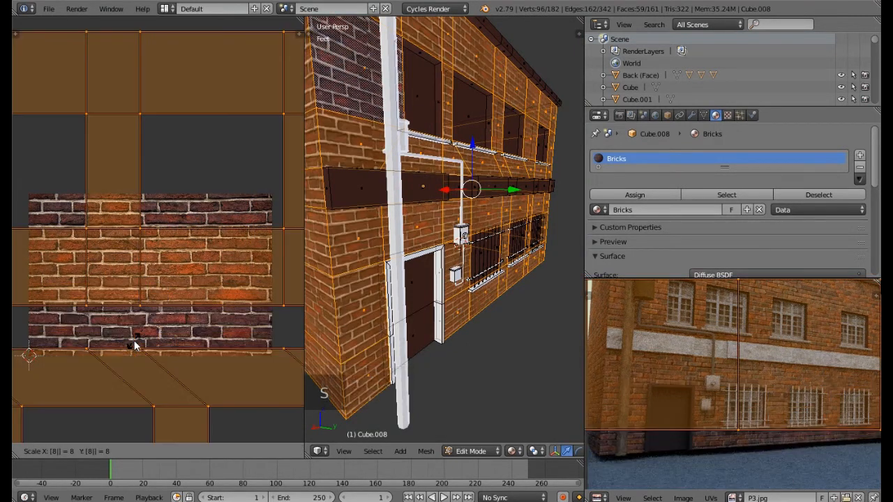
click(133, 342)
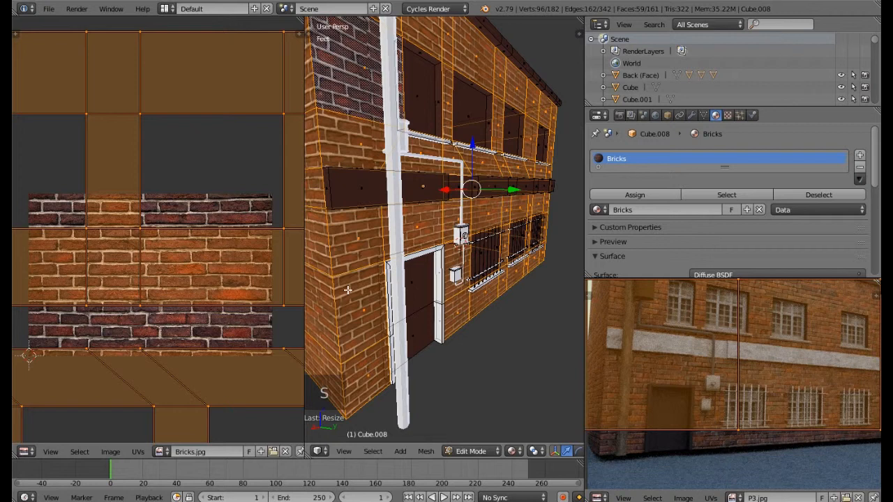
middle_drag(348, 289, 348, 298)
key(Tab)
scroll(348, 298, down, 2)
middle_drag(449, 290, 406, 265)
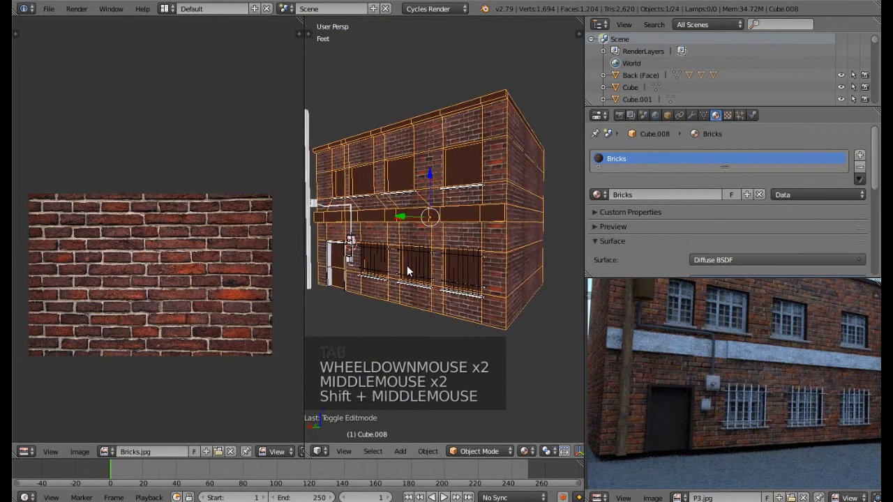
Widen the 3D viewport and inspect the brick texture on the front and side walls.
drag(584, 242, 780, 242)
middle_drag(569, 260, 516, 299)
middle_drag(509, 272, 556, 260)
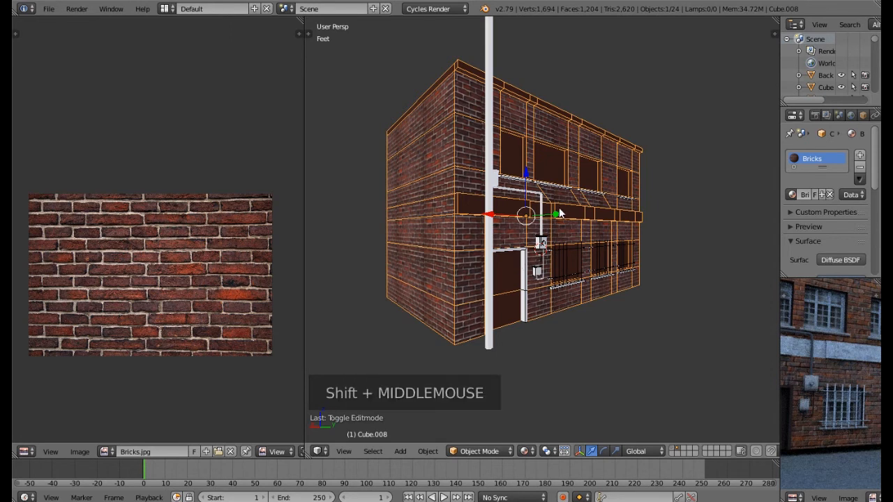
shift+middle_drag(563, 207, 553, 222)
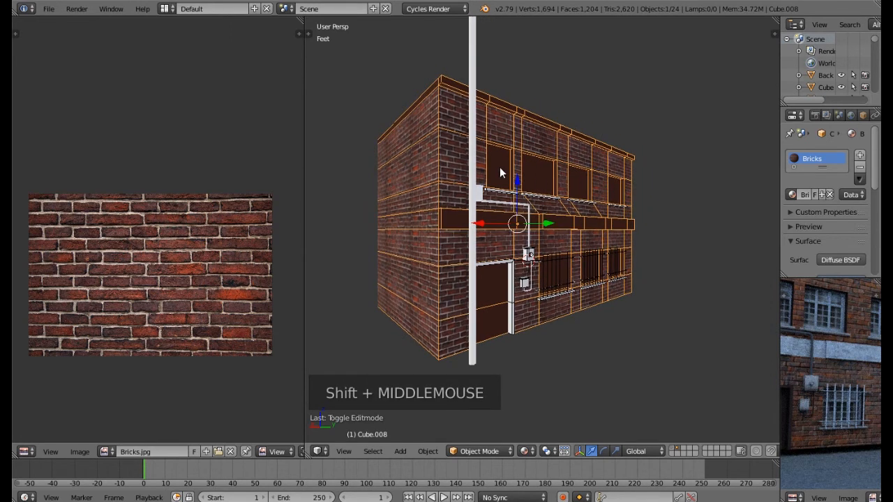
middle_drag(531, 171, 492, 185)
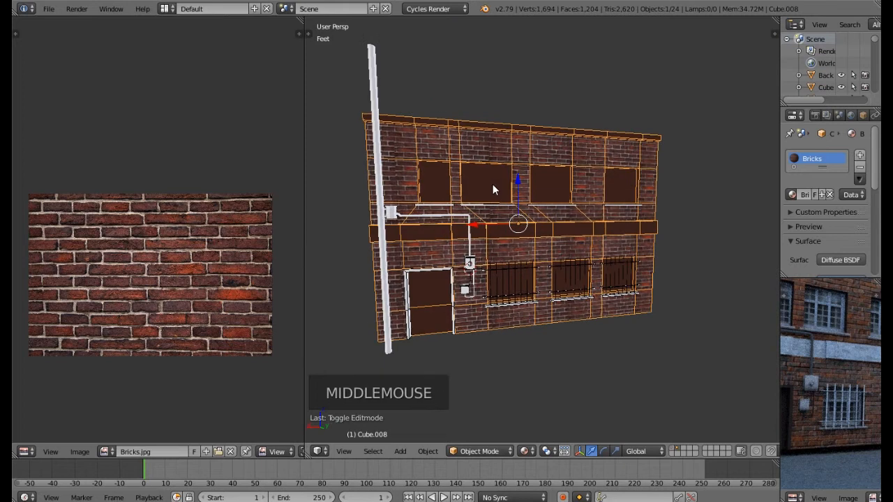
Add a second material slot to the building, widen the material settings area, and create a material named Windows.
click(860, 158)
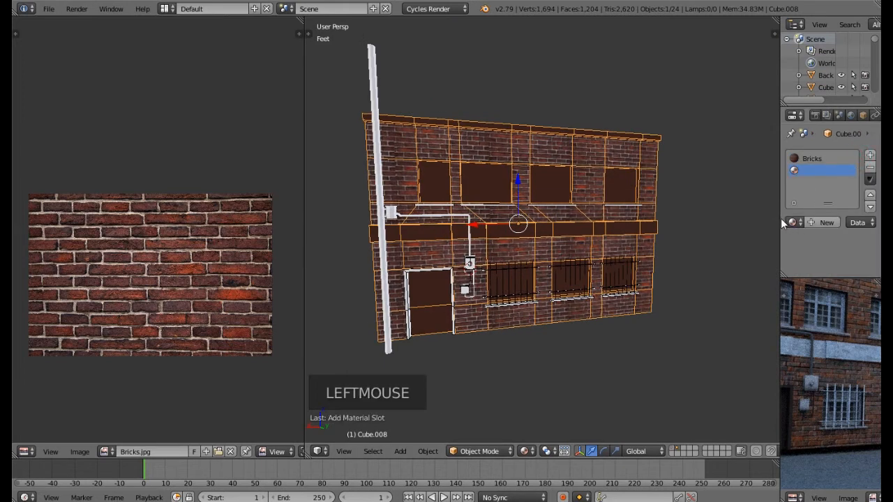
drag(780, 223, 694, 224)
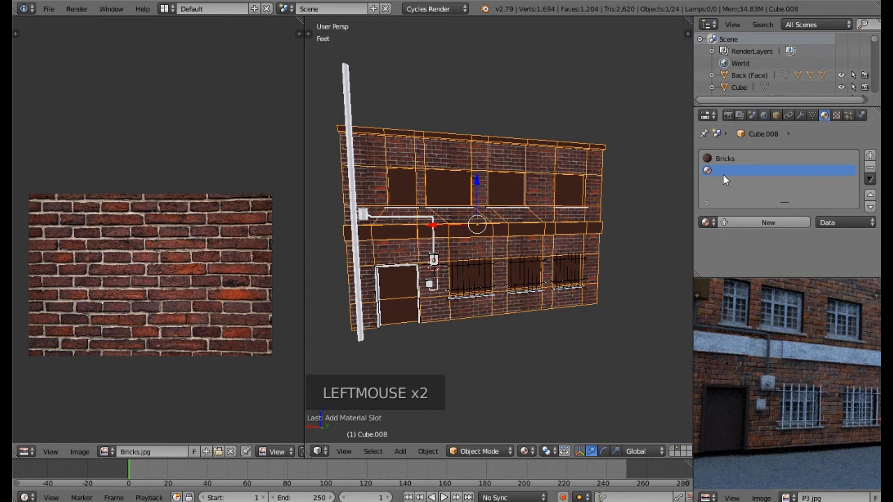
click(750, 223)
click(744, 222)
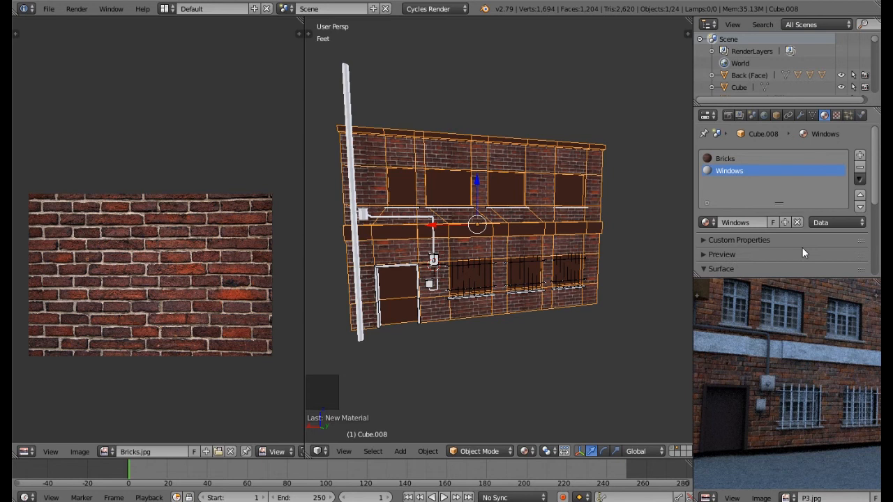
Use an Image Texture for the Windows material's color and load Window.png from the Textures folder.
scroll(801, 247, down, 4)
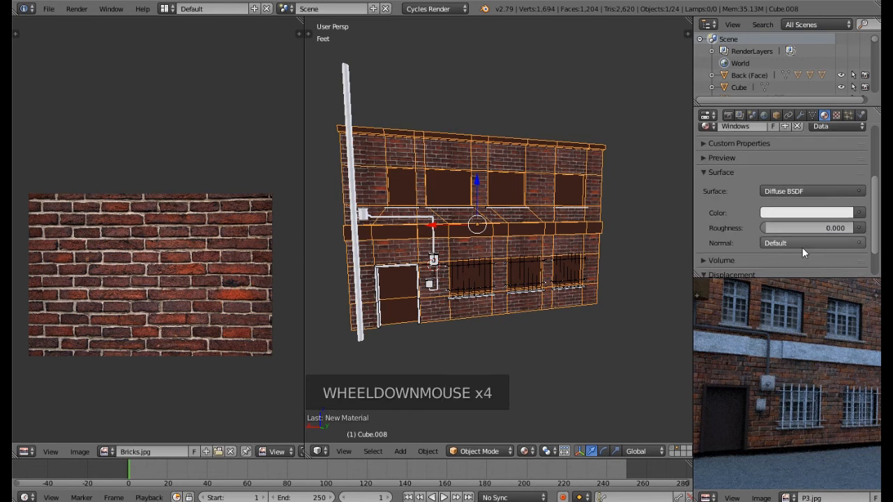
click(860, 214)
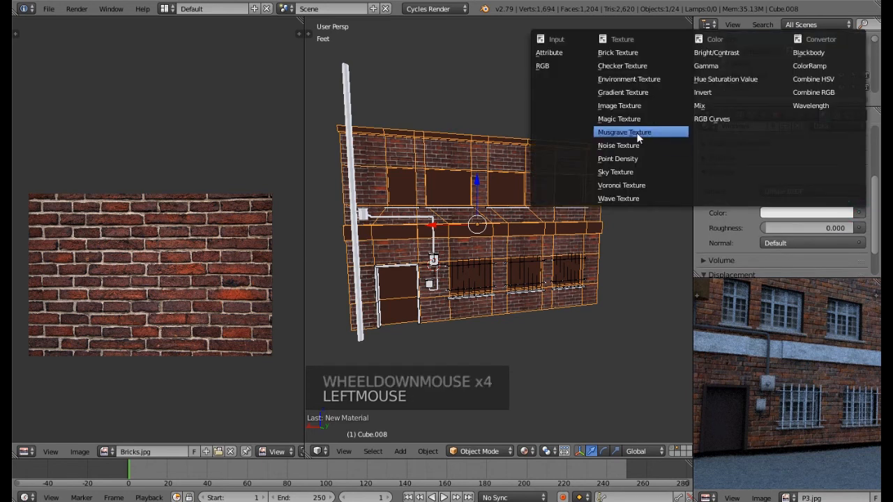
click(616, 107)
click(833, 228)
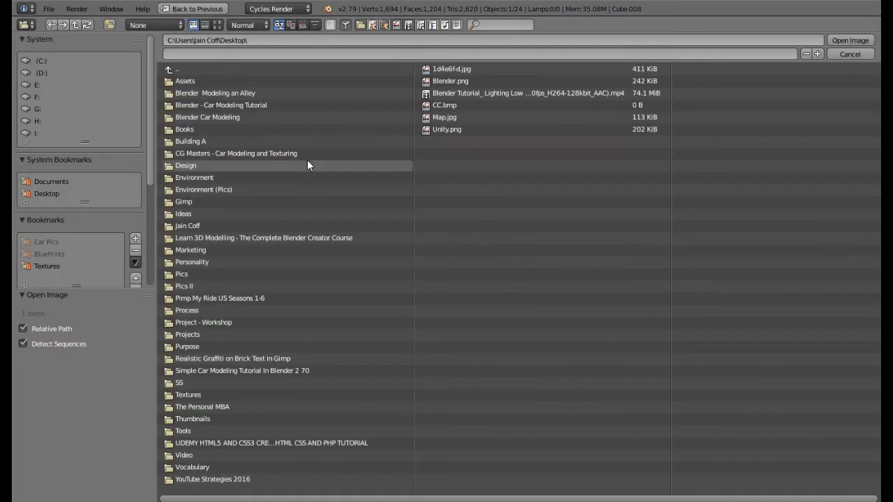
click(47, 265)
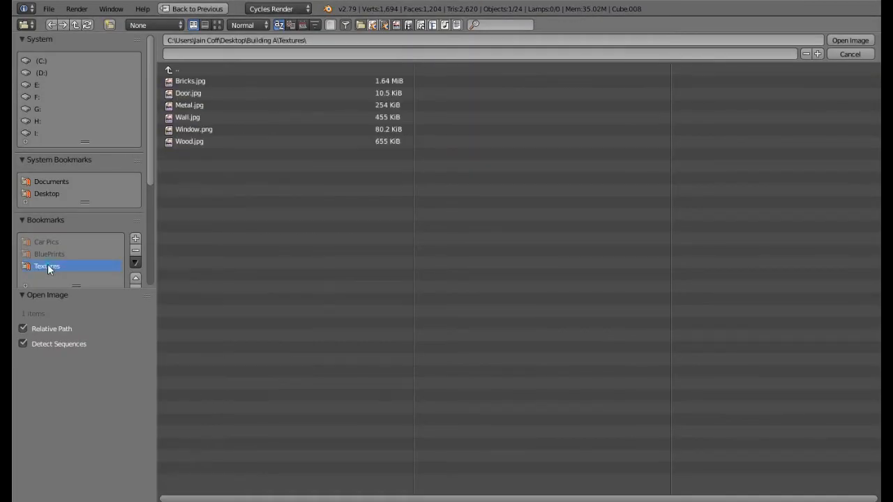
click(217, 25)
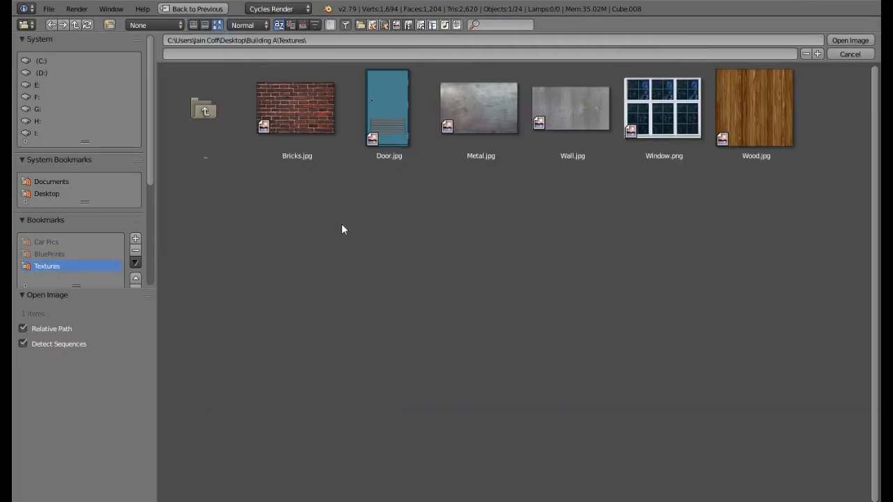
double_click(673, 112)
Enter Edit Mode on the building and select the four upper-floor and three ground-floor window faces.
middle_drag(473, 237, 501, 228)
right_click(466, 293)
key(Tab)
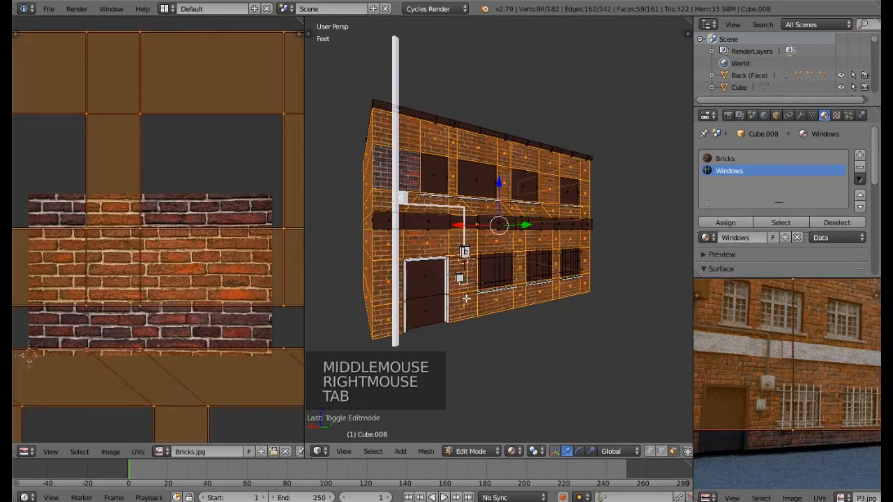
right_click(437, 177)
shift+right_click(469, 176)
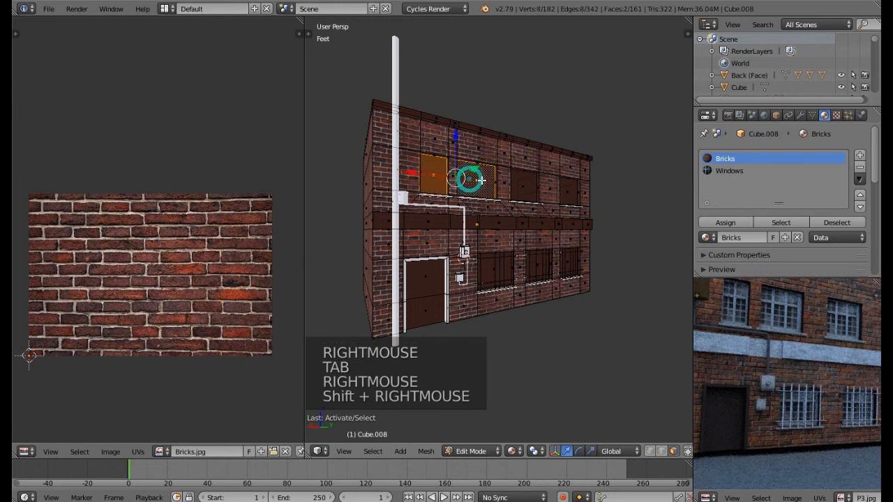
shift+right_click(522, 185)
shift+right_click(567, 191)
middle_drag(566, 263, 589, 268)
shift+right_click(598, 269)
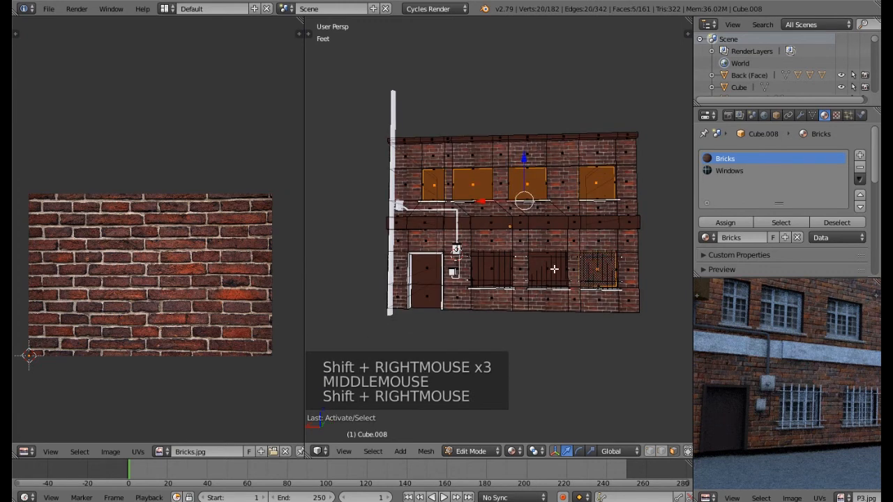
shift+right_click(546, 268)
shift+right_click(489, 268)
middle_drag(489, 269, 546, 262)
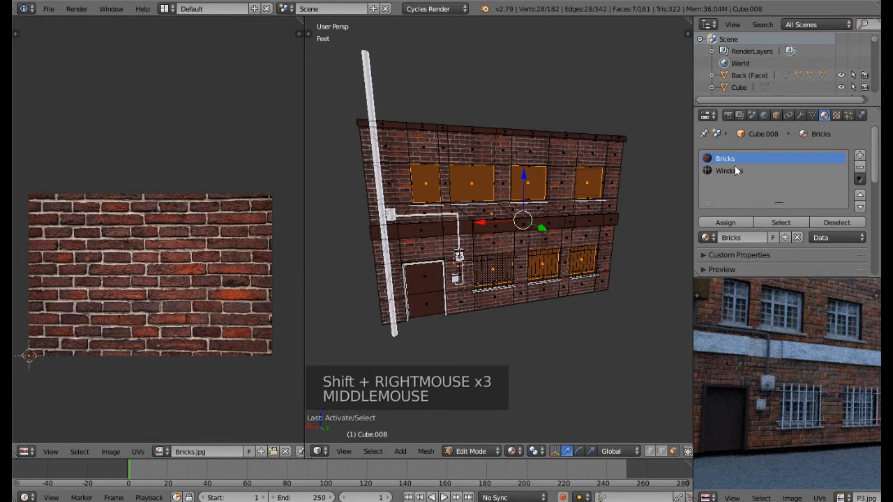
Assign the Windows material to the selected window faces and unwrap them with the standard Unwrap.
click(732, 171)
click(723, 222)
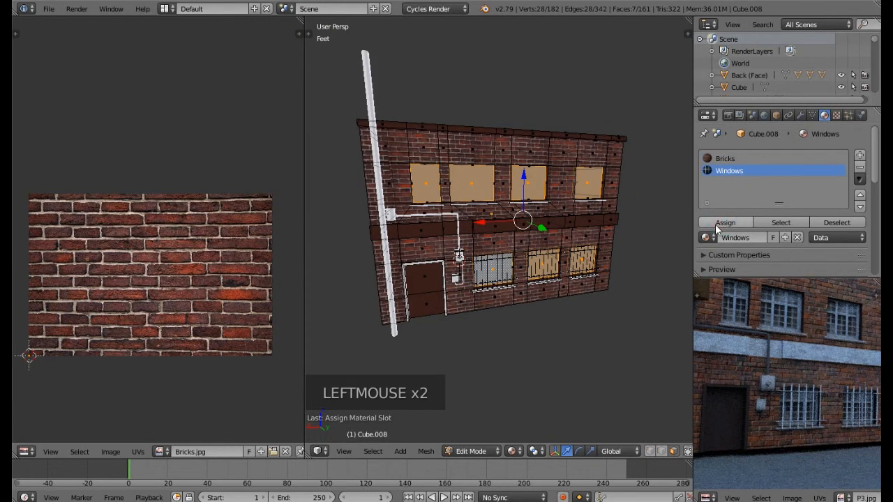
middle_click(577, 236)
middle_drag(576, 235, 510, 209)
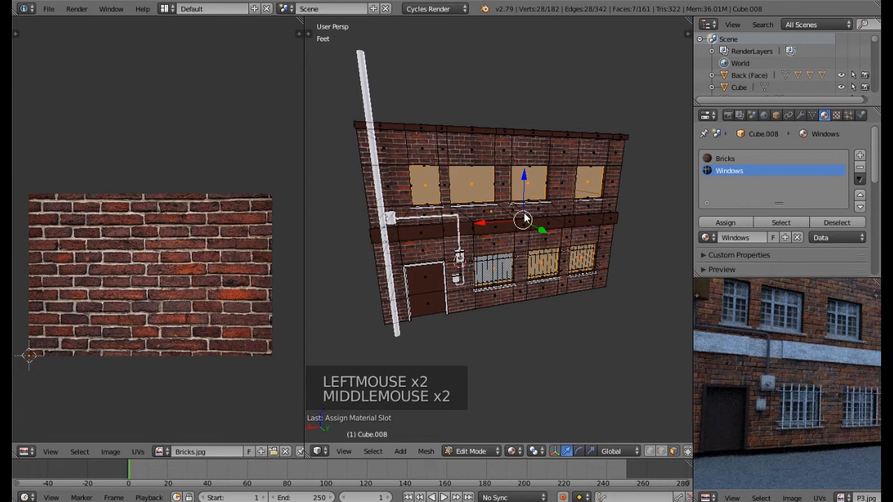
key(u)
click(511, 212)
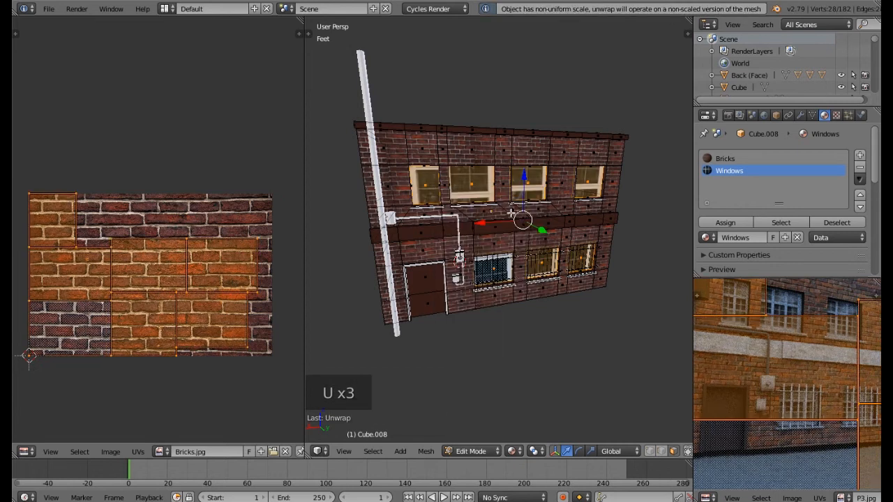
In back view, map the upper-floor window face farthest from the door using Project from View (Bounds).
middle_drag(543, 217, 530, 218)
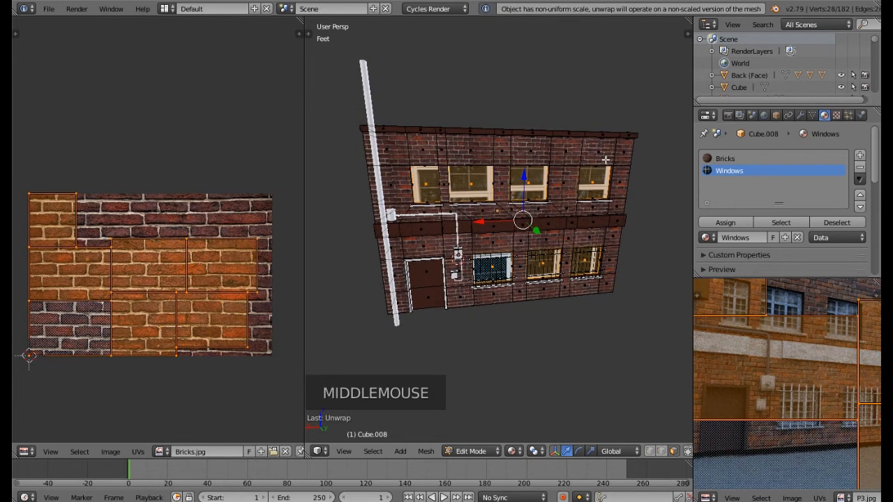
key(KP_1)
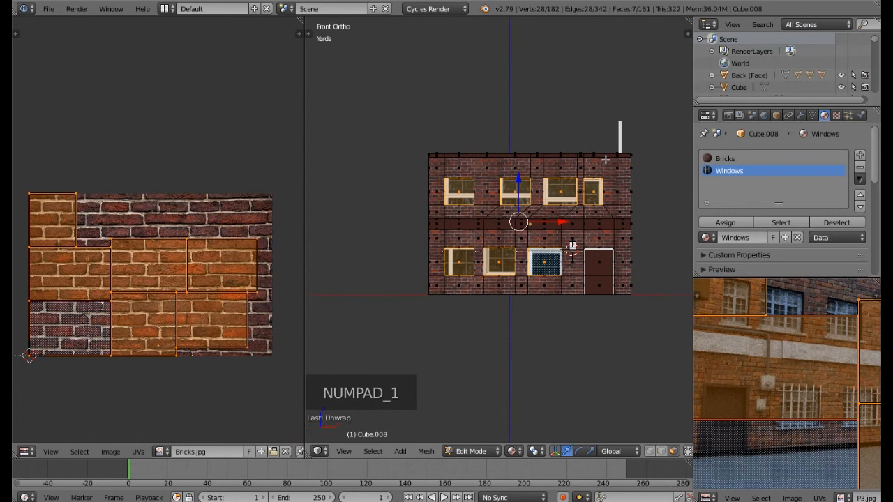
key(ctrl+KP_1)
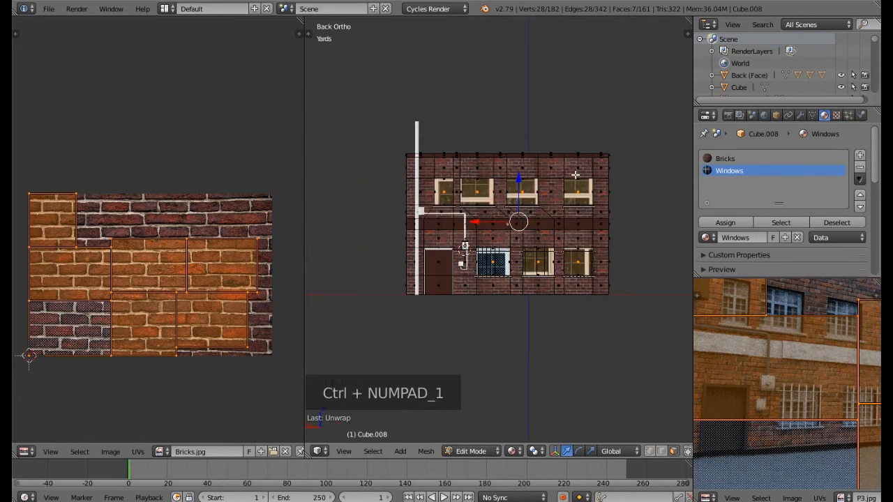
scroll(604, 158, up, 6)
shift+middle_drag(543, 185, 470, 130)
scroll(584, 175, up, 4)
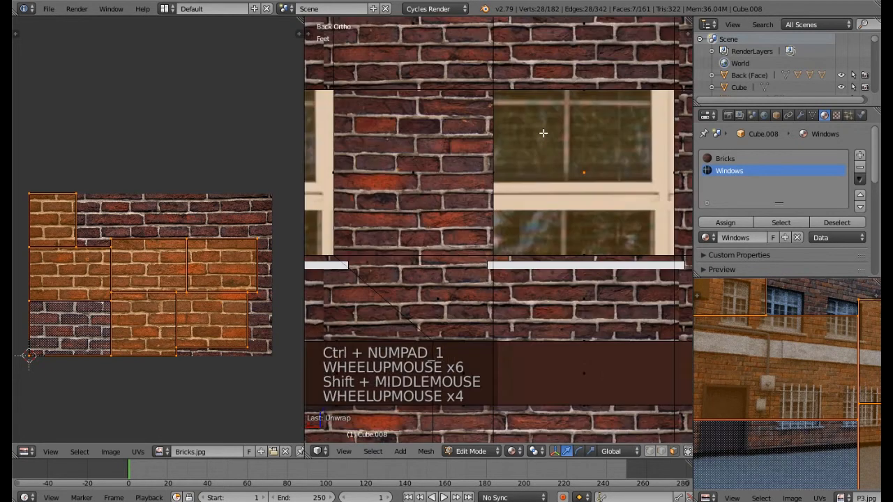
right_click(584, 175)
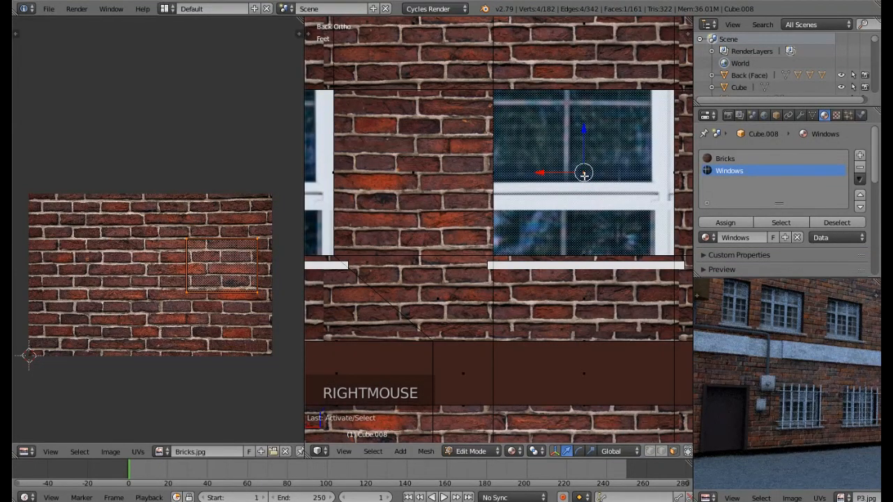
key(u)
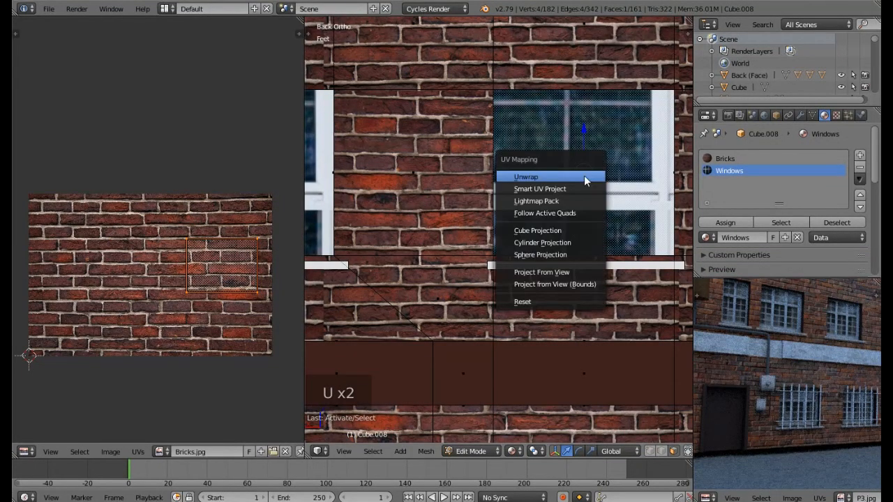
click(571, 282)
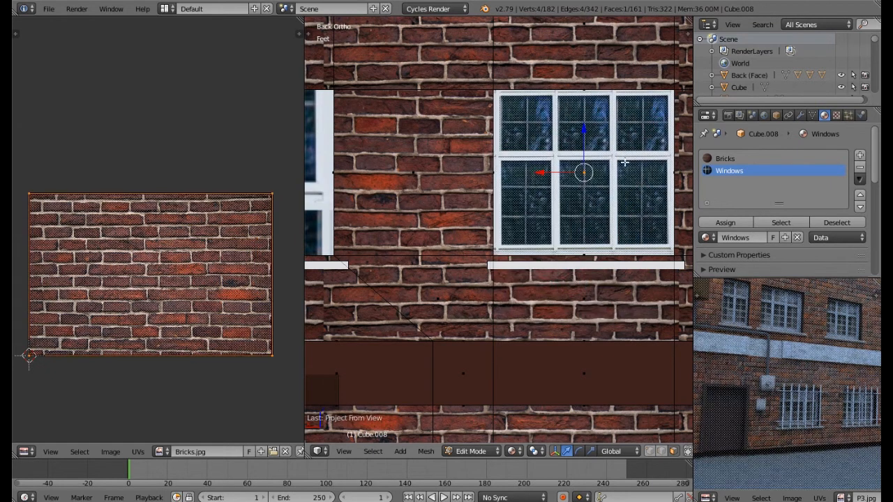
Apply Project from View (Bounds) individually to the two middle upper-floor window faces.
shift+middle_drag(536, 201, 581, 214)
shift+middle_drag(404, 214, 505, 214)
right_click(498, 180)
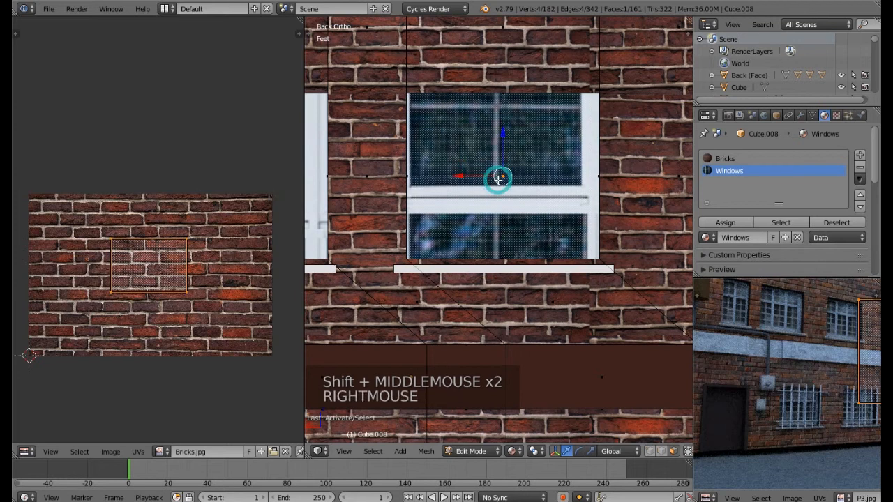
key(u)
click(464, 183)
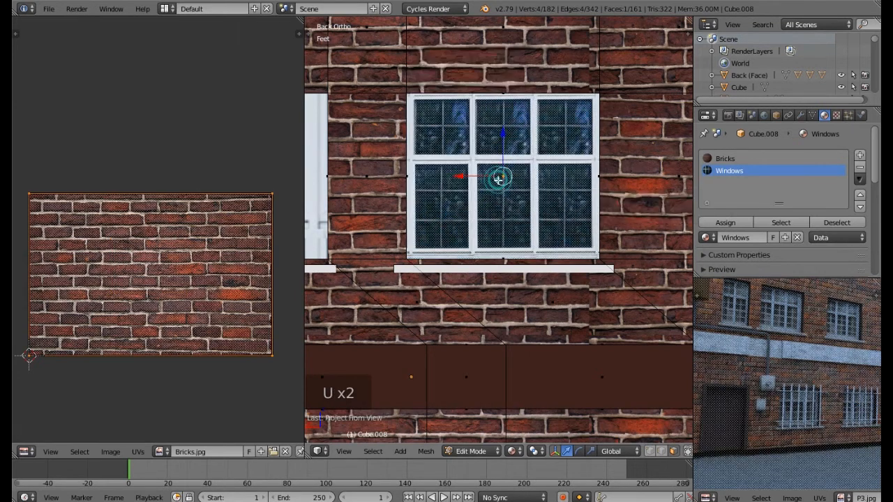
shift+middle_drag(461, 188, 492, 157)
right_click(492, 158)
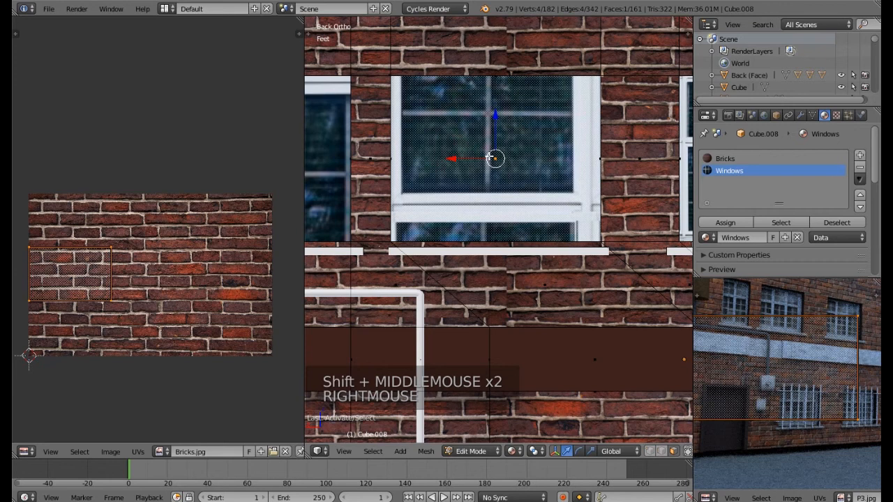
key(u)
click(491, 159)
Map the ground-floor window face nearest the door with Project from View (Bounds).
shift+middle_drag(431, 185, 594, 165)
scroll(444, 120, up, 1)
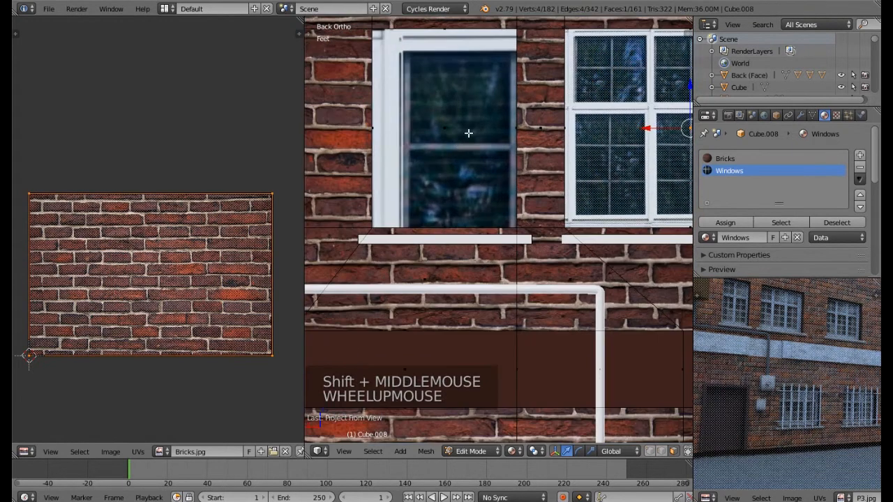
scroll(469, 133, down, 3)
shift+middle_drag(517, 208, 401, 57)
shift+middle_drag(533, 234, 464, 151)
right_click(479, 213)
key(u)
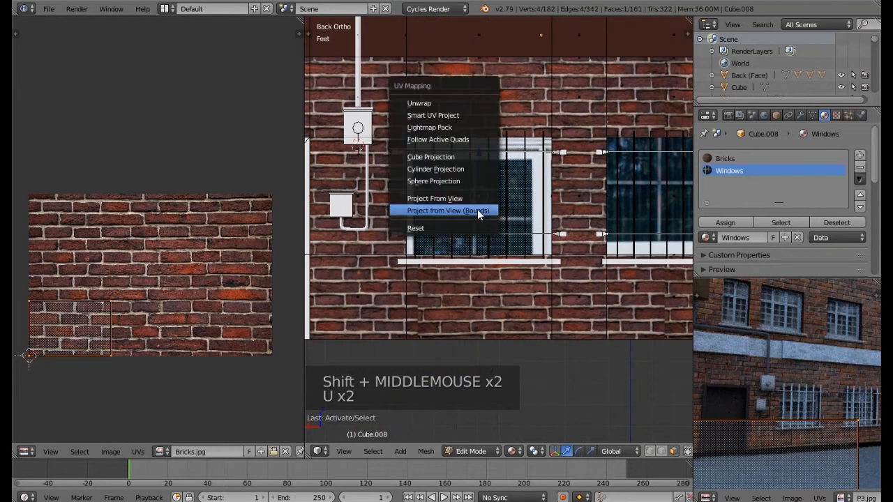
click(477, 209)
Map the remaining two ground-floor window faces individually with Project from View (Bounds).
shift+middle_drag(478, 201, 504, 176)
right_click(504, 175)
key(u)
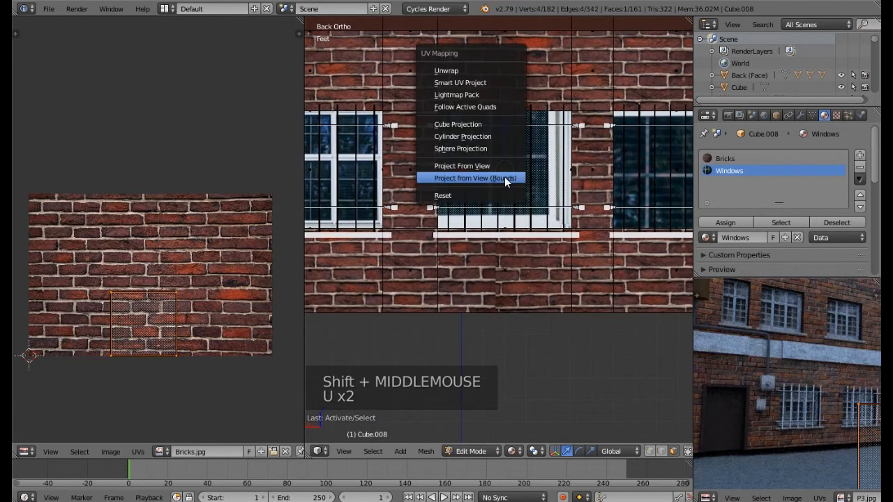
click(504, 176)
shift+middle_drag(671, 179, 503, 184)
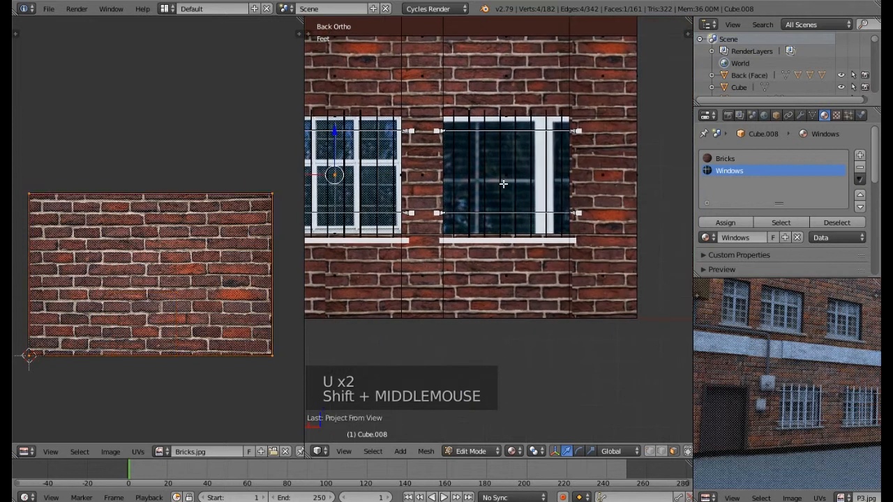
right_click(503, 185)
key(u)
click(503, 184)
Map the narrow upper-floor window face above the door with Project from View (Bounds).
scroll(503, 183, down, 5)
shift+middle_drag(363, 77, 419, 157)
scroll(420, 157, up, 6)
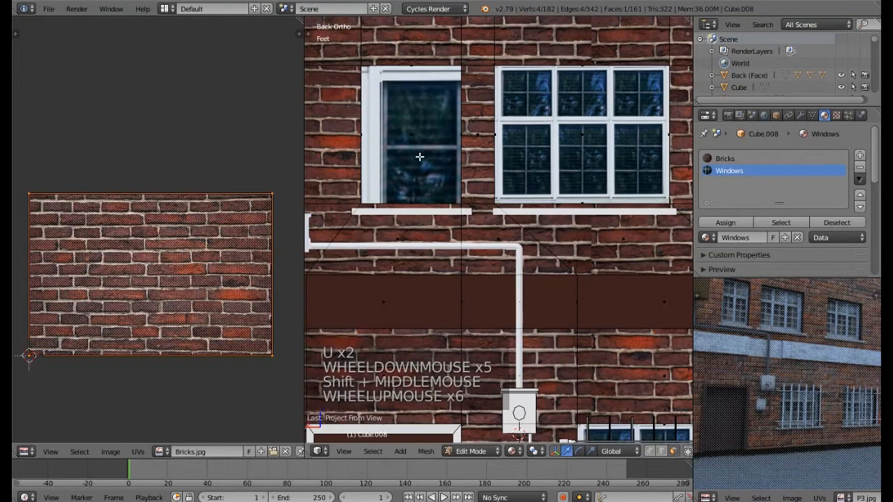
right_click(414, 132)
key(u)
click(419, 139)
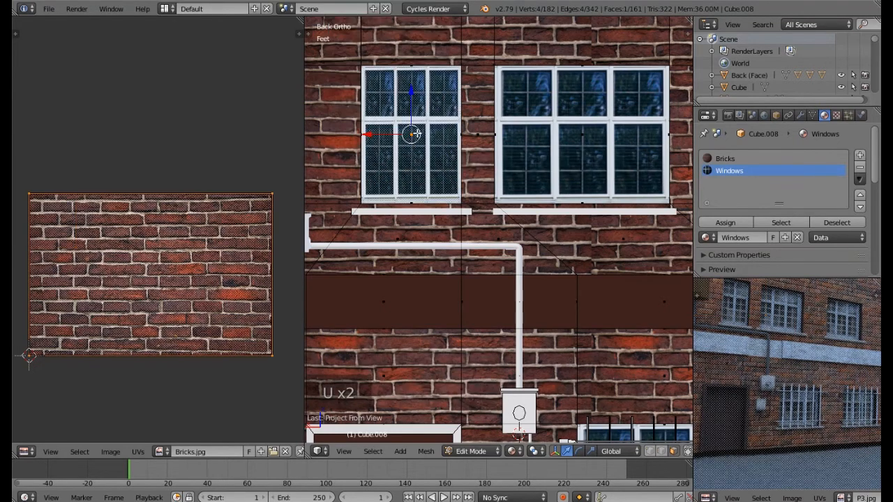
Move the narrow window's right-hand UV edge inward along X until it spans two pane columns, and leave Edit Mode.
right_click(271, 194)
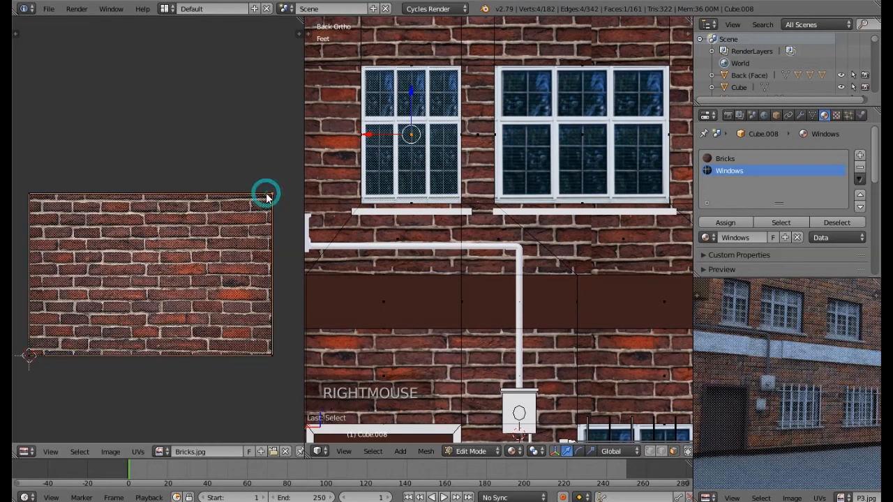
shift+right_click(273, 355)
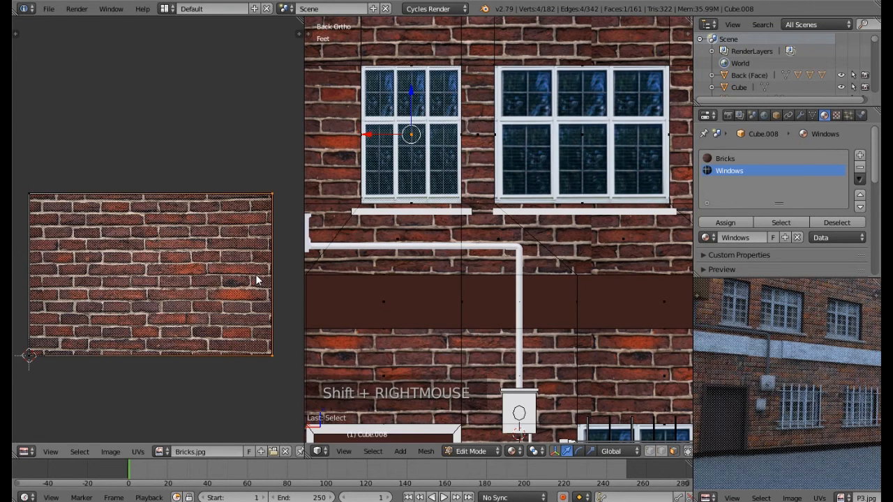
key(g)
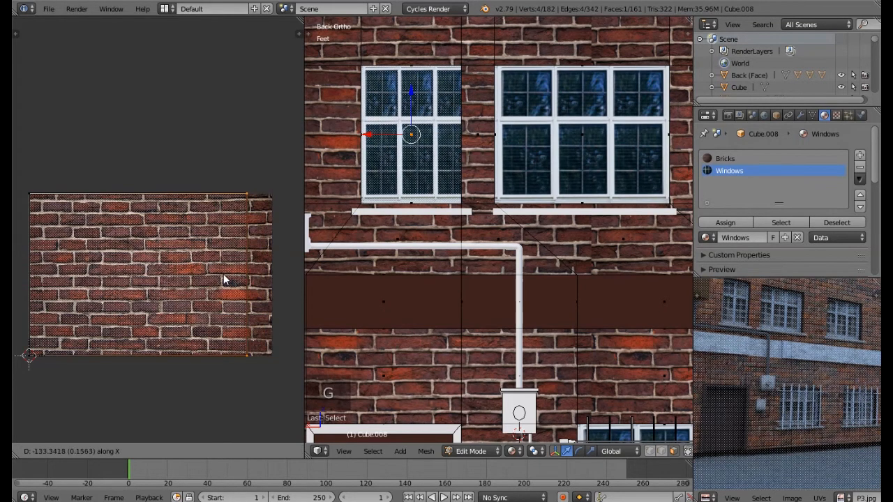
click(180, 281)
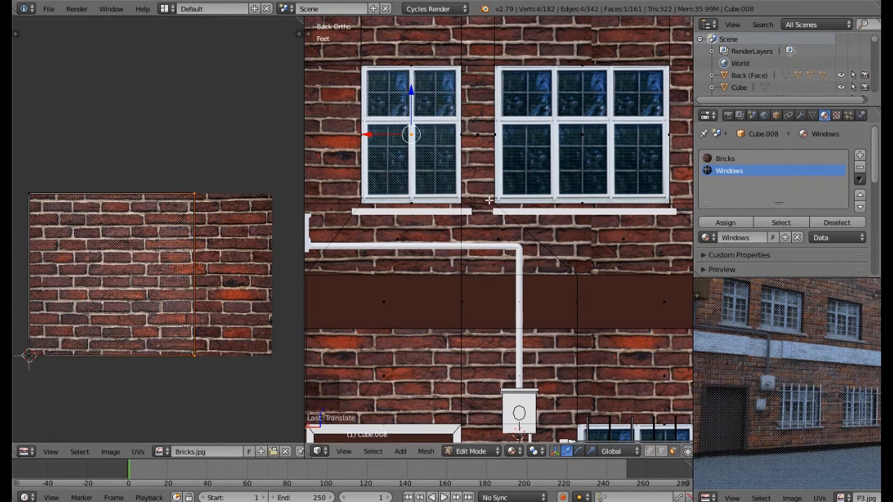
key(Tab)
scroll(488, 223, down, 5)
middle_drag(490, 224, 532, 241)
key(KP_Decimal)
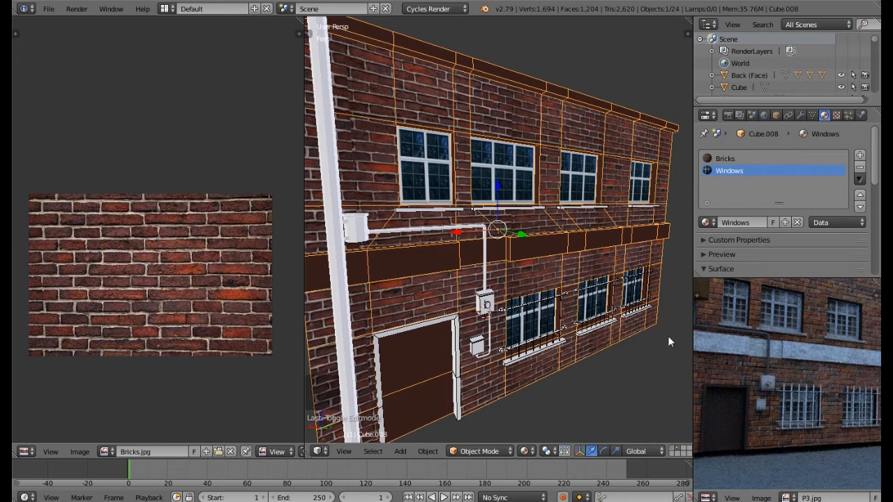
Enter Edit Mode on the building and select the front and top face loops of the horizontal band between the floors.
middle_drag(357, 293, 429, 293)
key(Tab)
right_click(433, 329)
alt+right_click(426, 288)
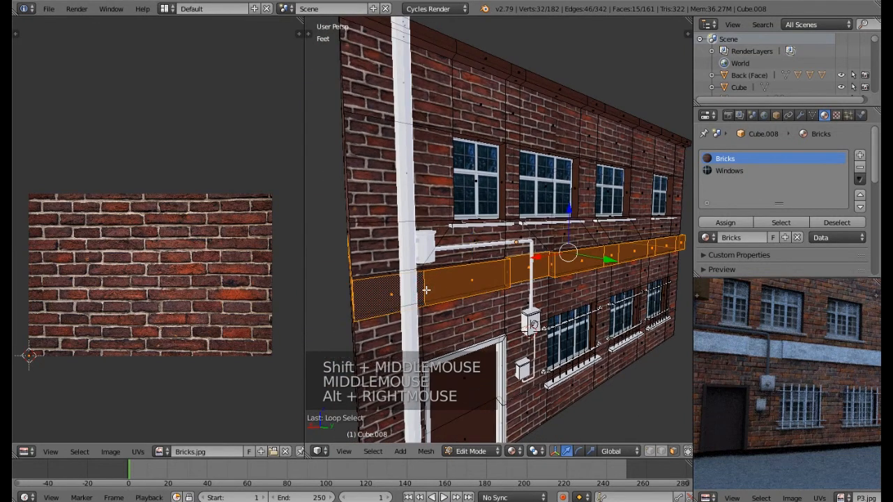
middle_drag(426, 289, 399, 291)
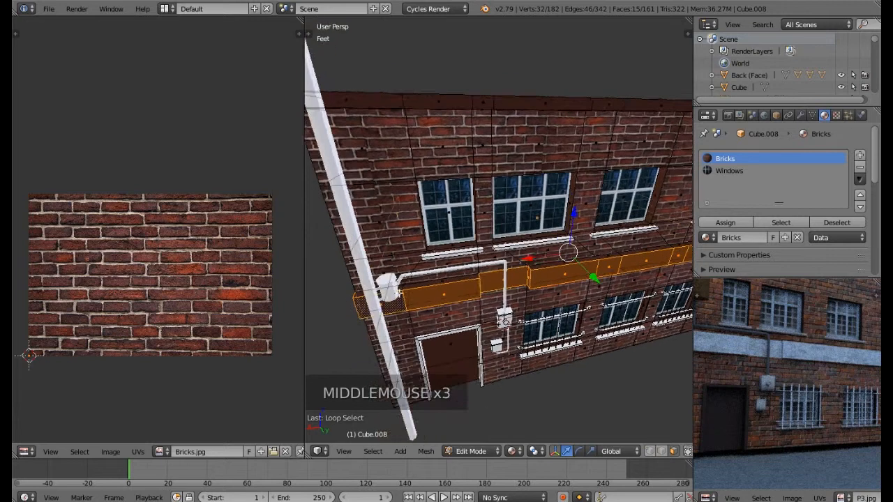
scroll(399, 291, up, 3)
alt+shift+right_click(418, 279)
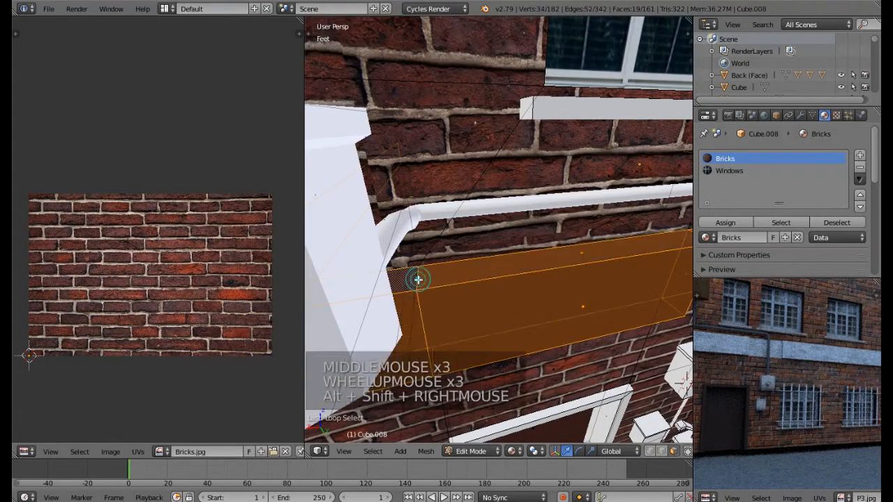
Add the band's underside face loop and its remaining end faces to the selection.
scroll(418, 280, down, 3)
middle_drag(418, 280, 558, 238)
scroll(645, 250, up, 3)
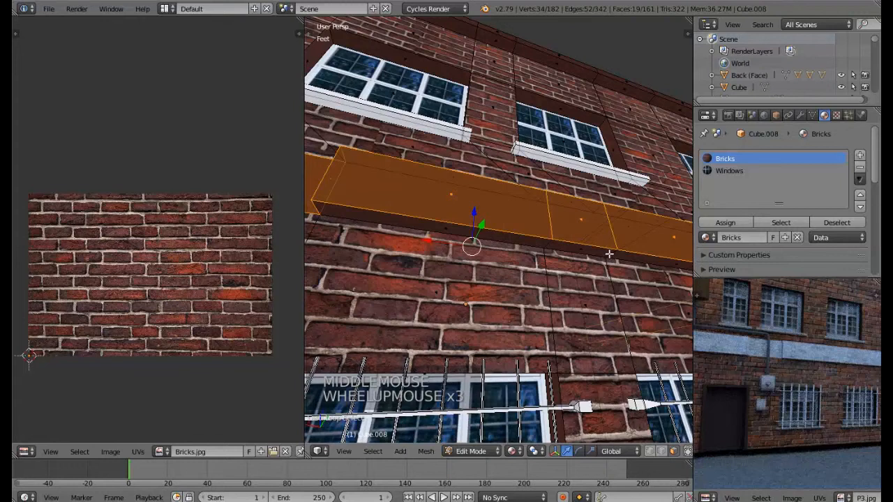
alt+shift+right_click(608, 255)
scroll(608, 255, down, 4)
middle_drag(539, 275, 554, 288)
shift+right_click(399, 252)
scroll(614, 293, down, 2)
shift+middle_drag(631, 295, 526, 266)
shift+right_click(550, 272)
shift+middle_drag(455, 288, 485, 271)
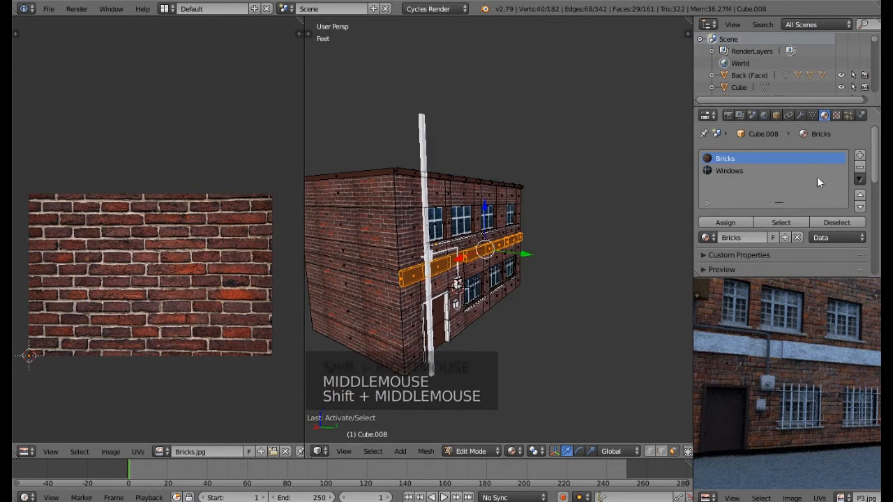
Add a third material slot to the building and create a material named Wall in it.
click(860, 155)
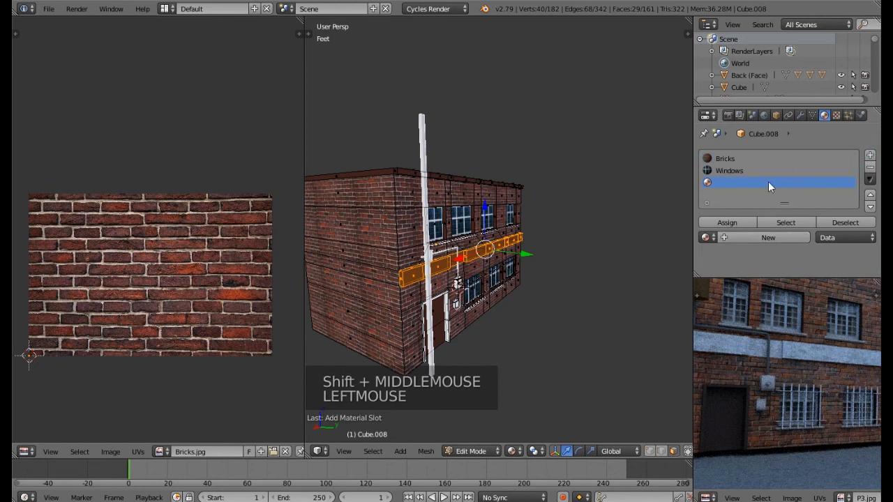
click(745, 237)
click(731, 237)
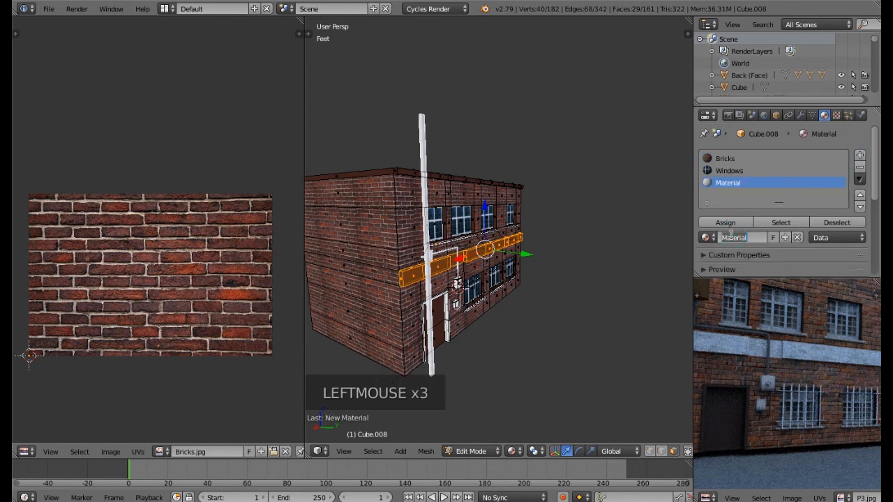
text(Wall)
key(Return)
Use an Image Texture for the Wall material's color and load Wall.jpg from the Textures folder.
scroll(752, 248, down, 5)
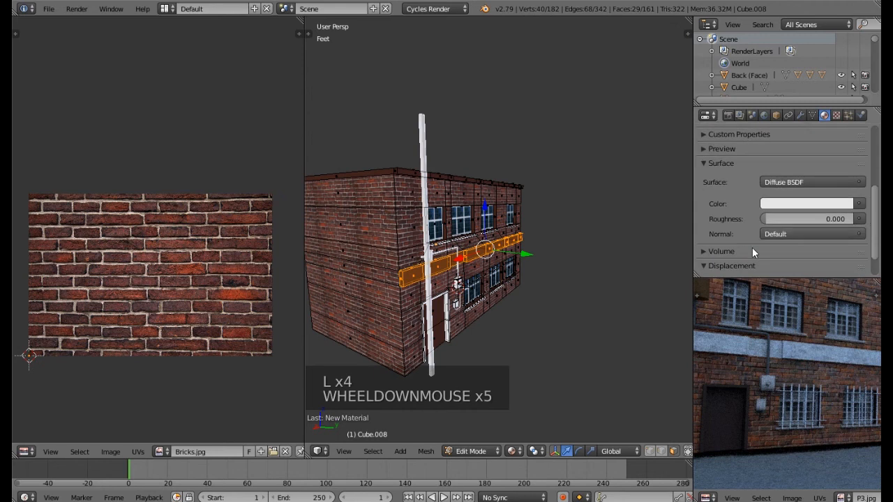
click(858, 203)
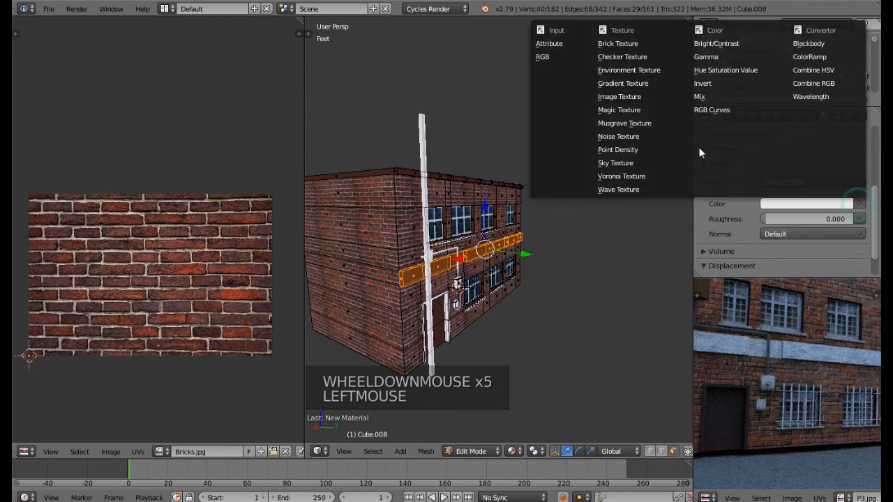
click(626, 98)
click(824, 218)
click(53, 194)
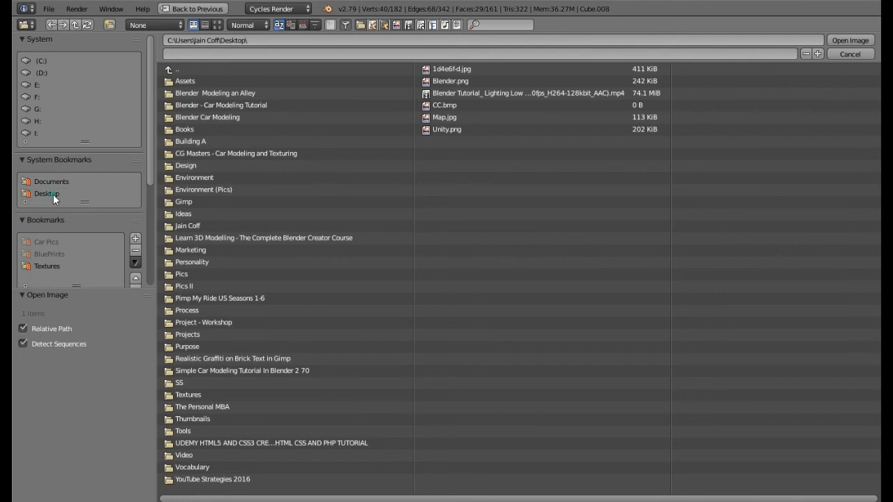
click(47, 266)
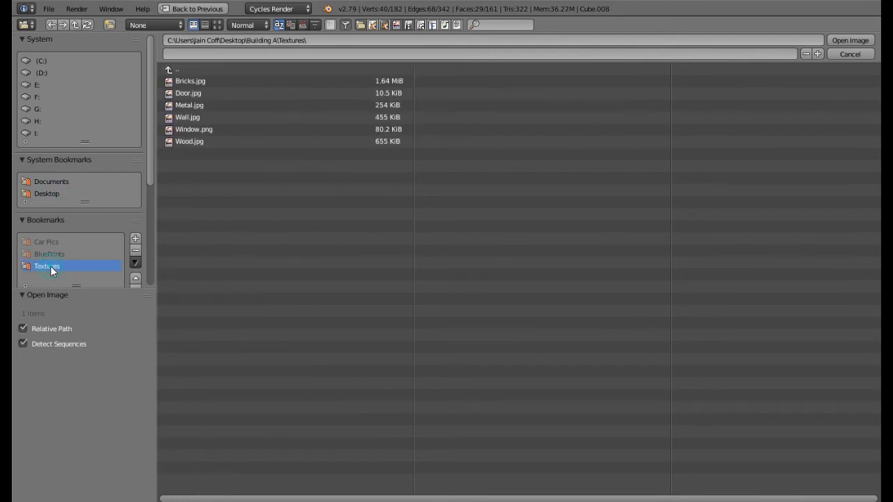
click(218, 25)
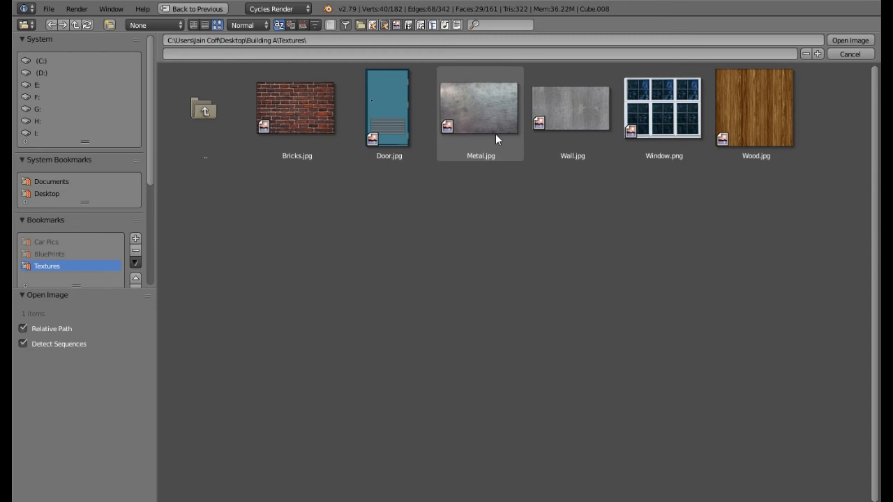
double_click(581, 110)
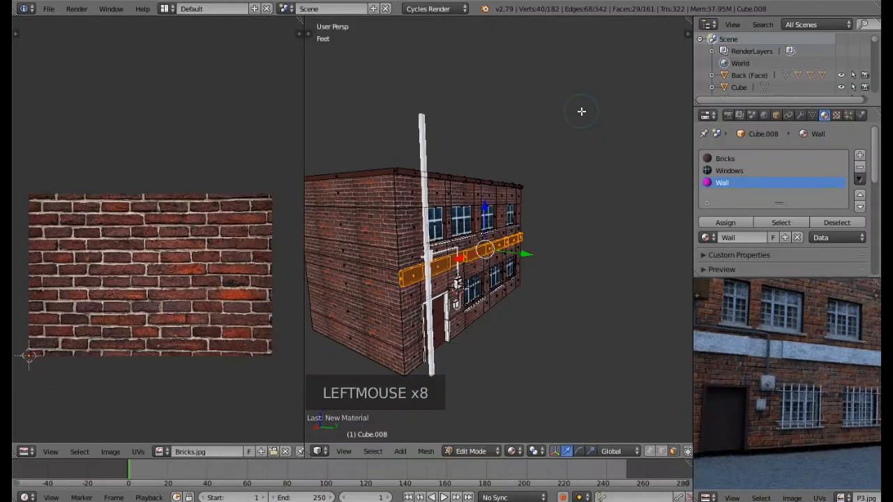
middle_drag(528, 245, 502, 263)
scroll(476, 265, up, 3)
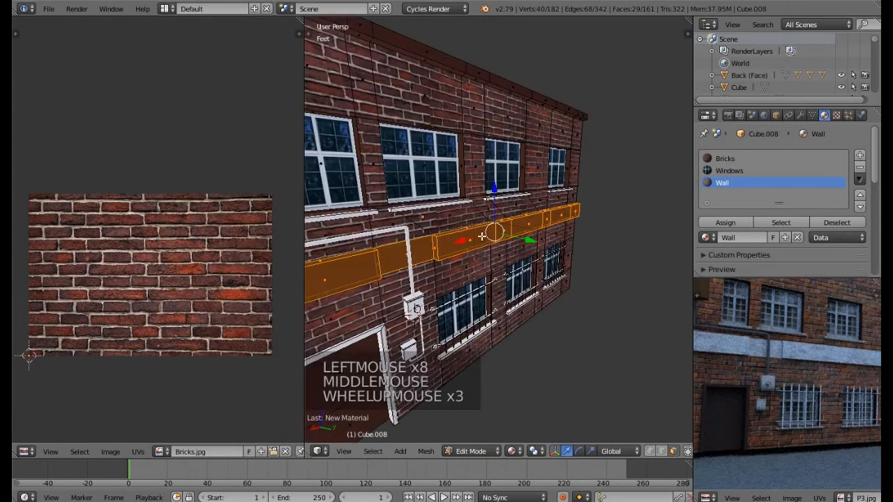
Unwrap the selected band faces and assign the Wall material to them.
key(u)
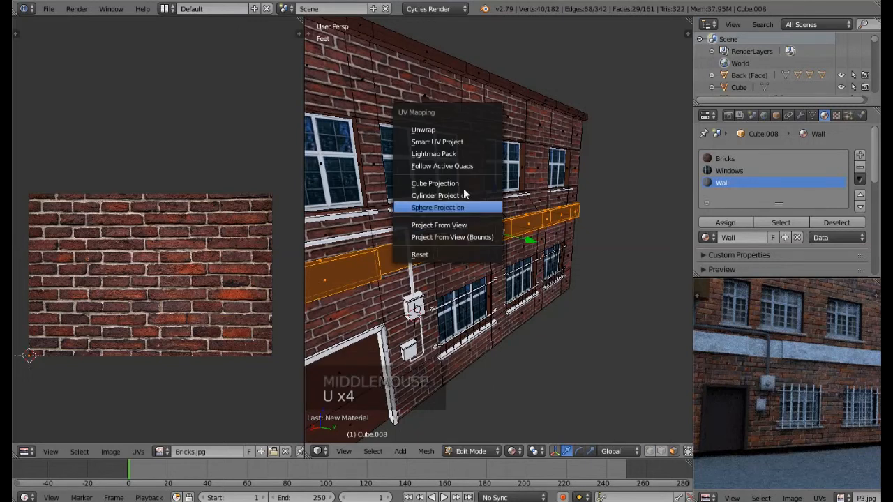
click(440, 132)
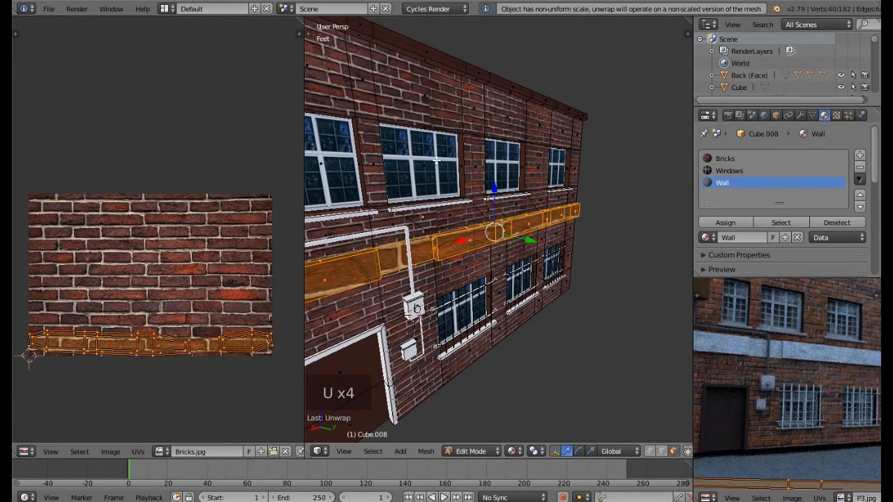
click(725, 185)
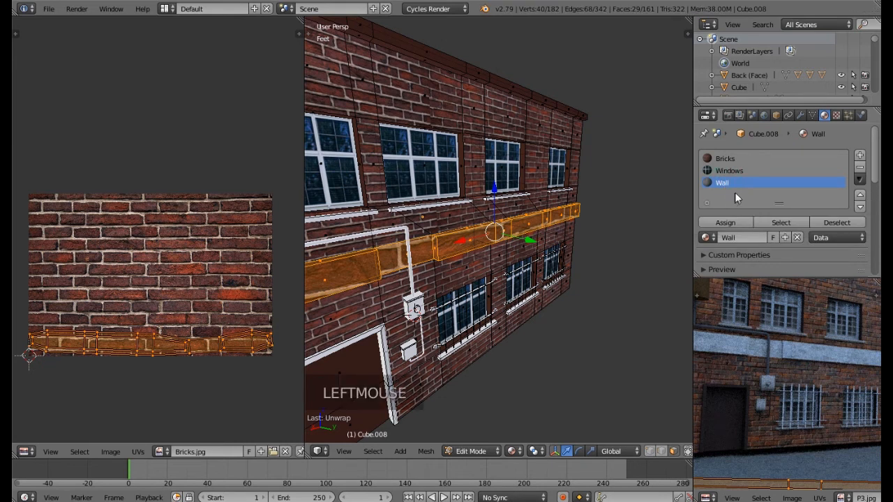
click(725, 223)
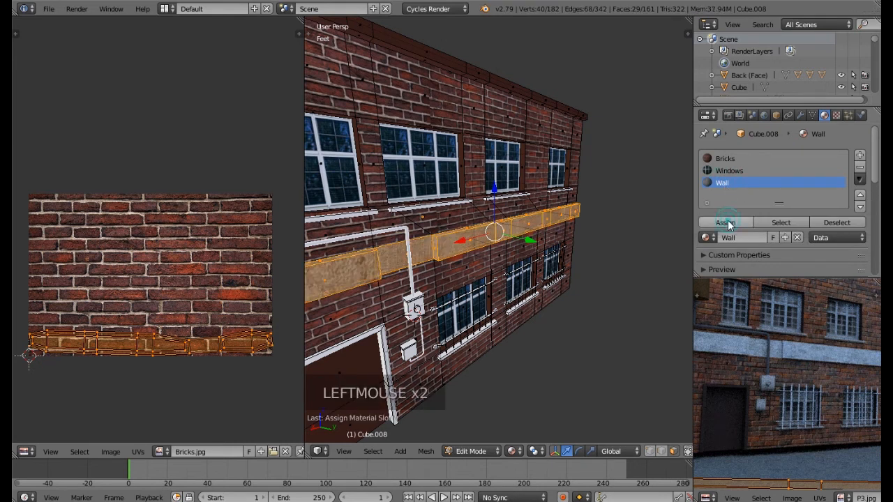
mouse_move(503, 251)
middle_down()
mouse_move(447, 230)
mouse_move(516, 246)
middle_up()
scroll(447, 229, up, 4)
scroll(474, 240, down, 1)
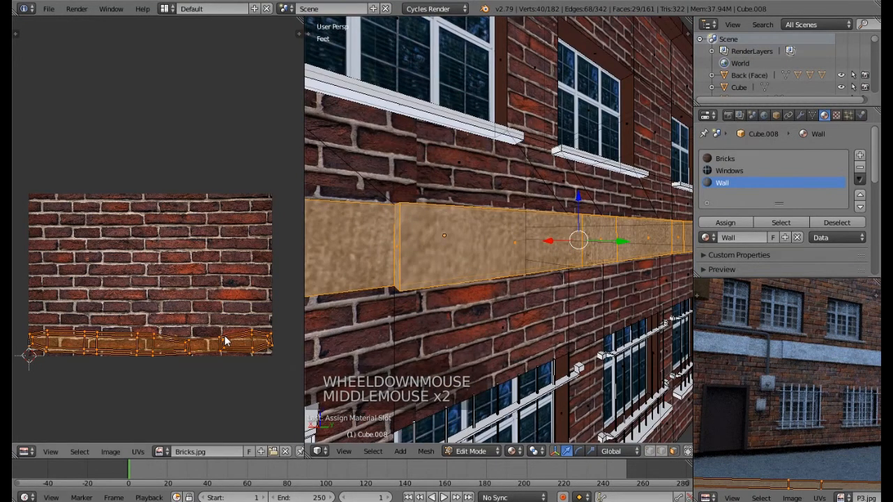
key(s)
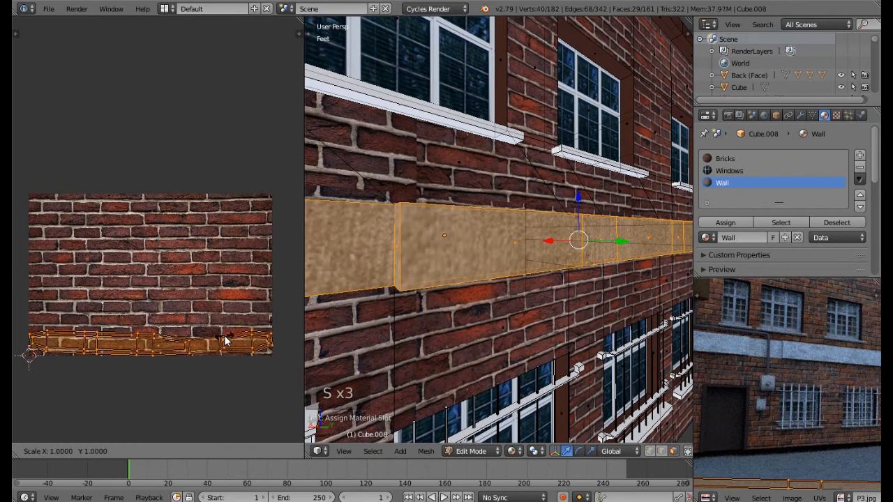
key(2)
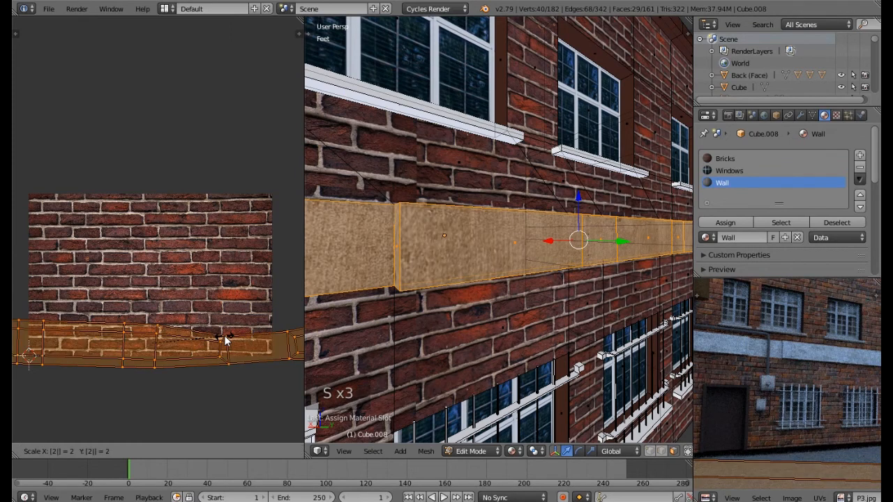
key(Escape)
Scale the band's UV islands by a factor of 5 and return to Object Mode.
key(s)
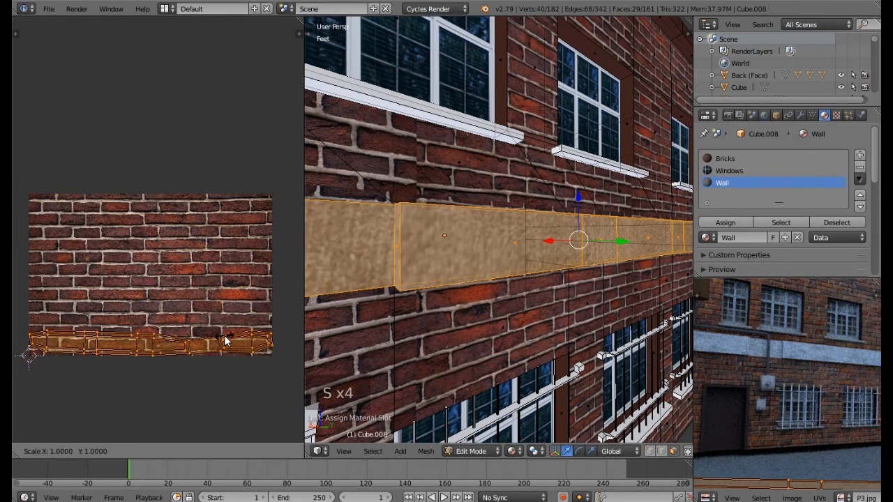
key(5)
key(Return)
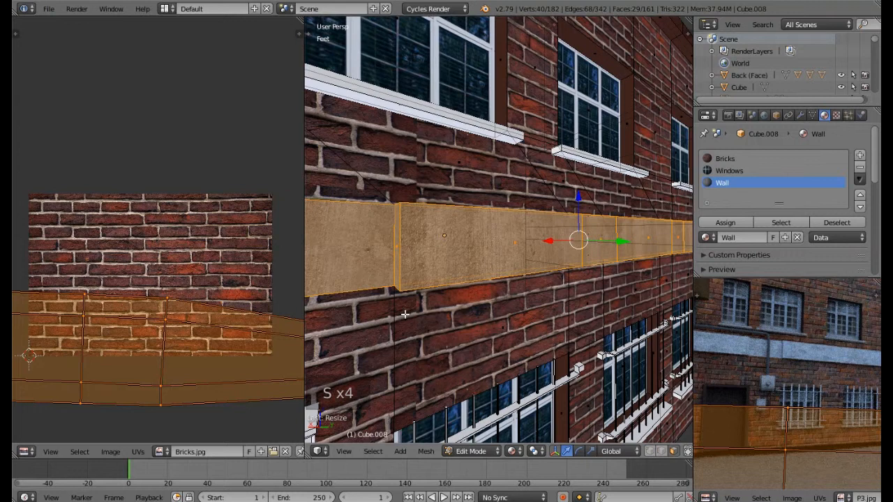
scroll(417, 319, down, 3)
middle_drag(417, 319, 493, 252)
key(Tab)
scroll(489, 300, down, 2)
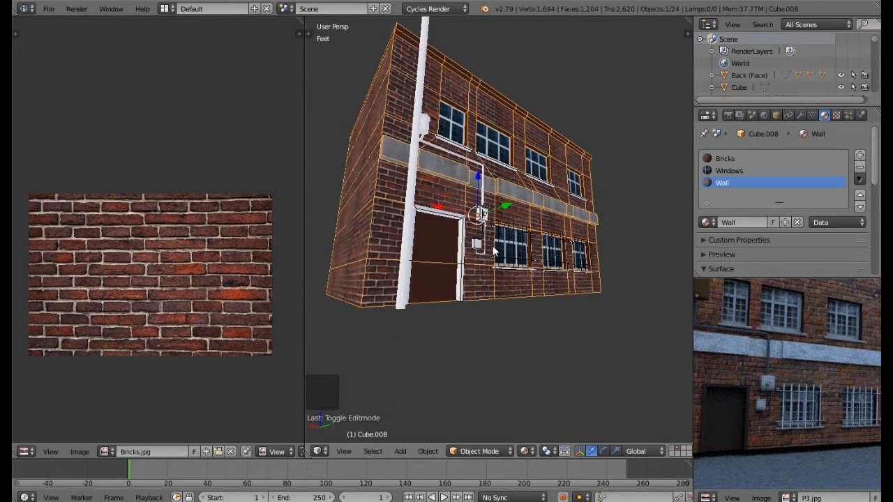
Select the pipe running across the band to the upper wall box and give it a new material named Pipe.
right_click(480, 170)
scroll(482, 169, up, 3)
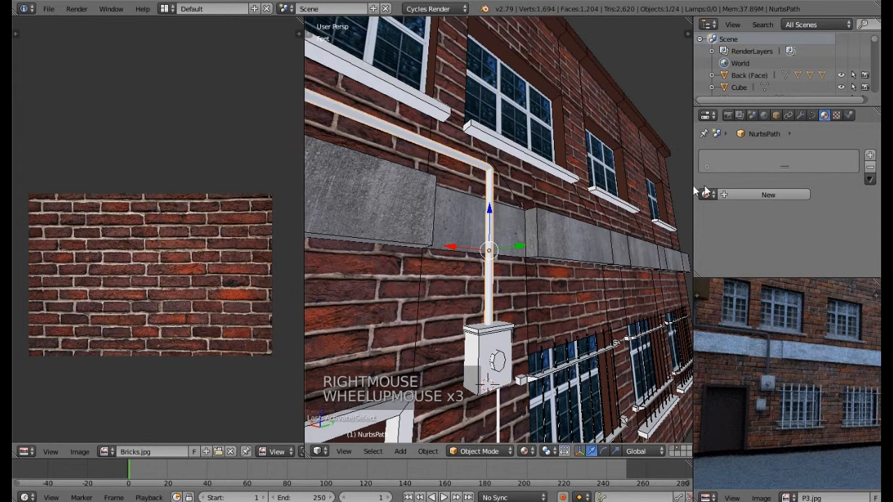
click(754, 194)
click(753, 194)
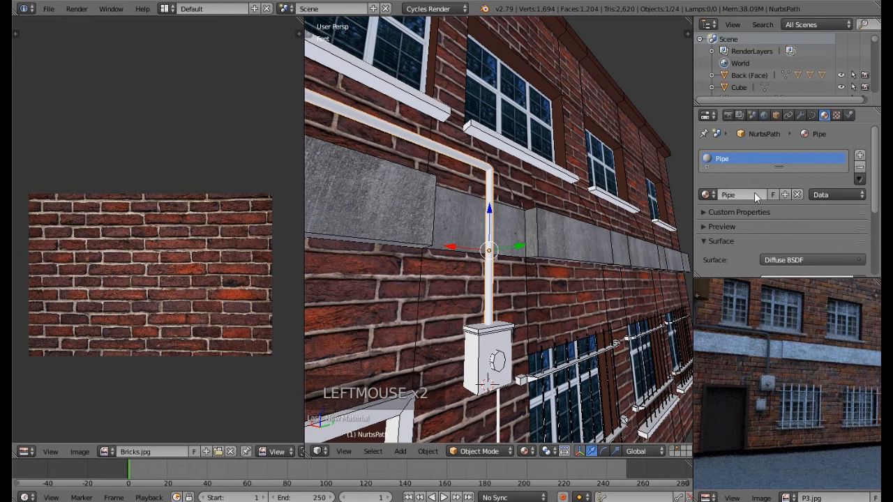
Darken the Pipe material's diffuse color to a grey with R, G and B at 0.067.
scroll(789, 255, down, 2)
click(799, 235)
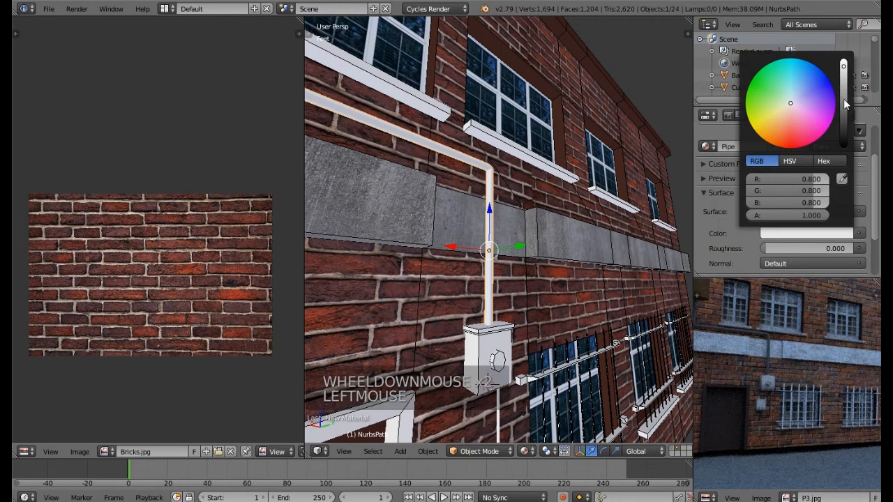
drag(843, 66, 844, 123)
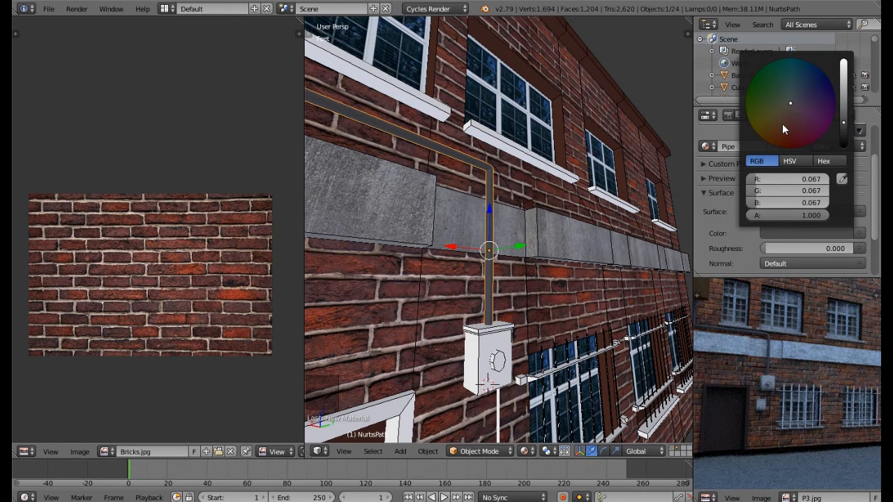
Select all four window sills on the upper floor.
middle_drag(454, 272, 440, 218)
scroll(486, 286, down, 3)
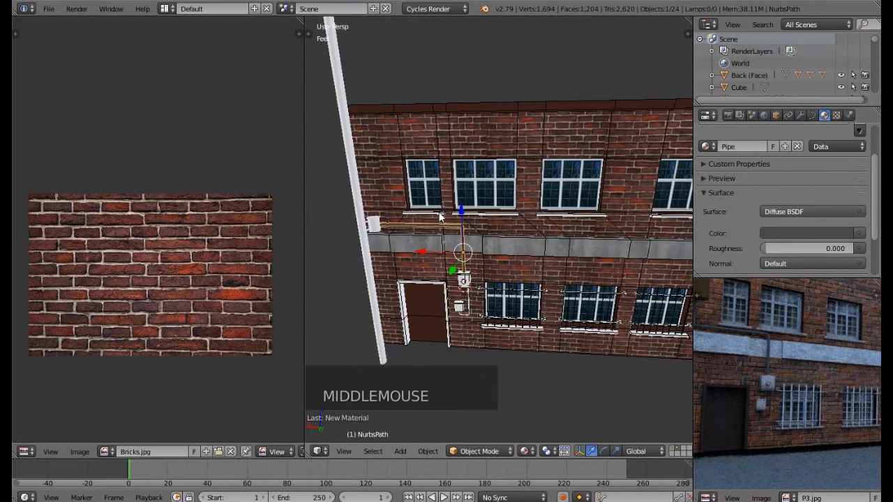
right_click(440, 217)
scroll(439, 217, up, 1)
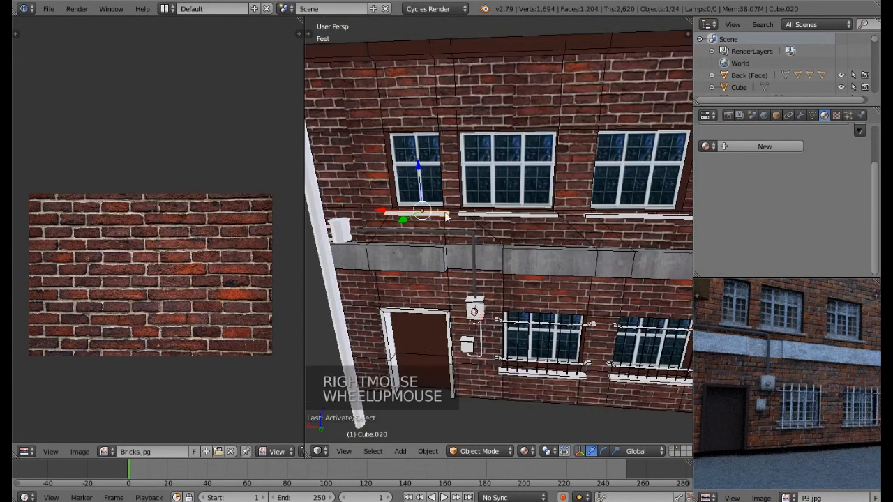
shift+right_click(485, 219)
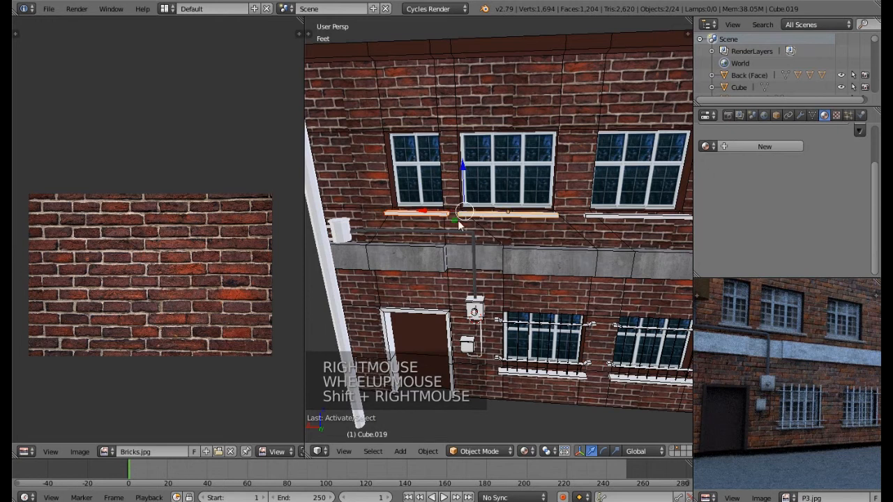
shift+right_click(635, 215)
scroll(630, 222, down, 1)
shift+middle_drag(630, 222, 521, 216)
shift+right_click(529, 195)
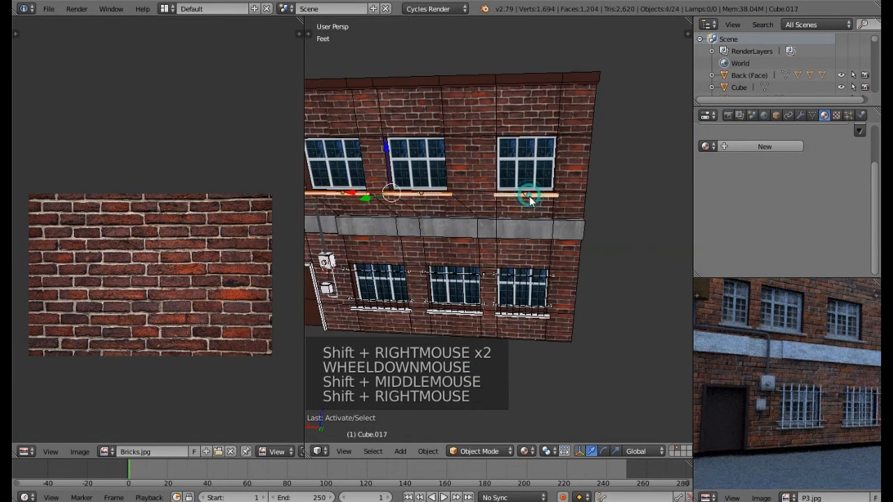
Add the three ground-floor window sills to the selection and join all the sills into one object.
shift+right_click(520, 314)
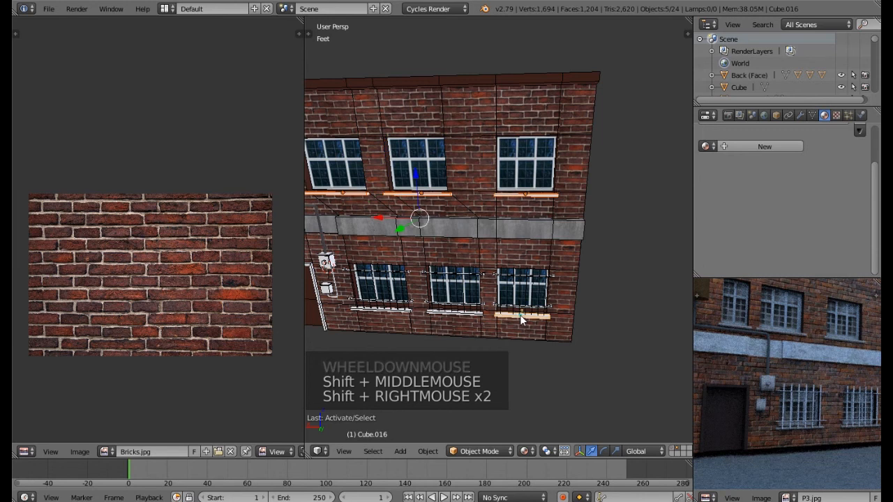
shift+right_click(452, 313)
shift+right_click(394, 311)
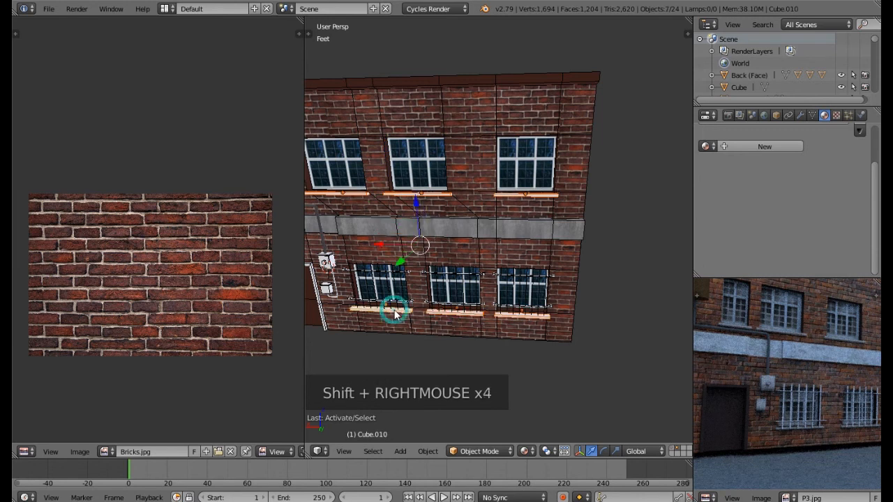
key(ctrl+j)
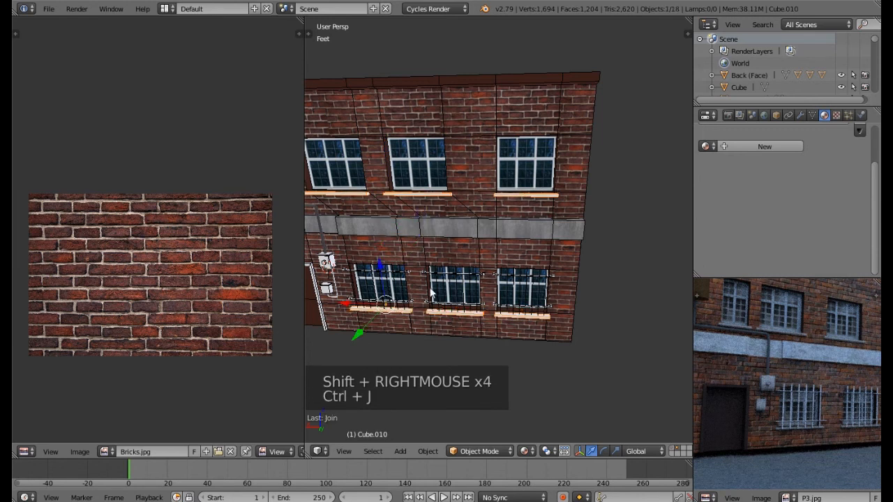
Apply the existing Wall material to the joined window sills and deselect everything.
middle_drag(430, 274, 514, 267)
drag(488, 296, 512, 322)
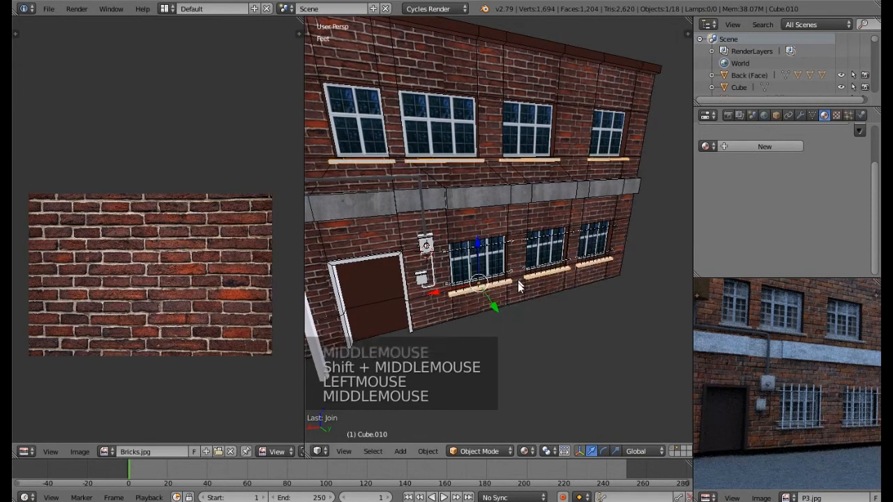
middle_drag(517, 273, 516, 293)
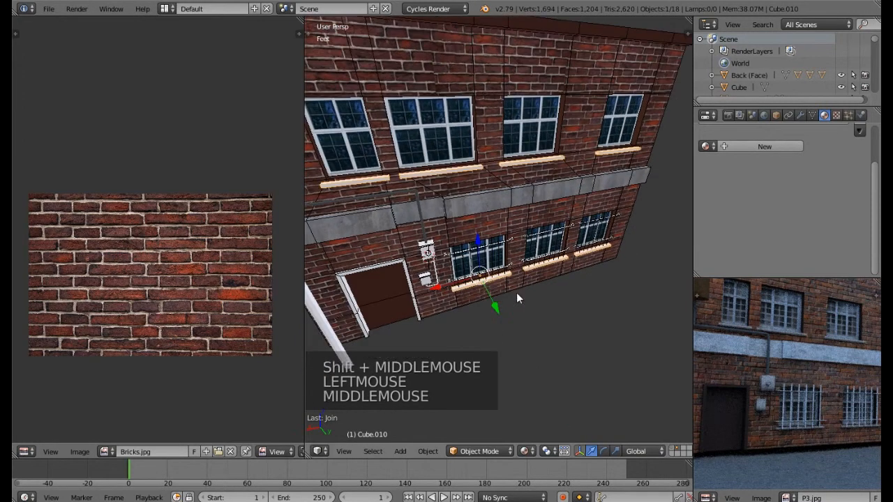
click(706, 146)
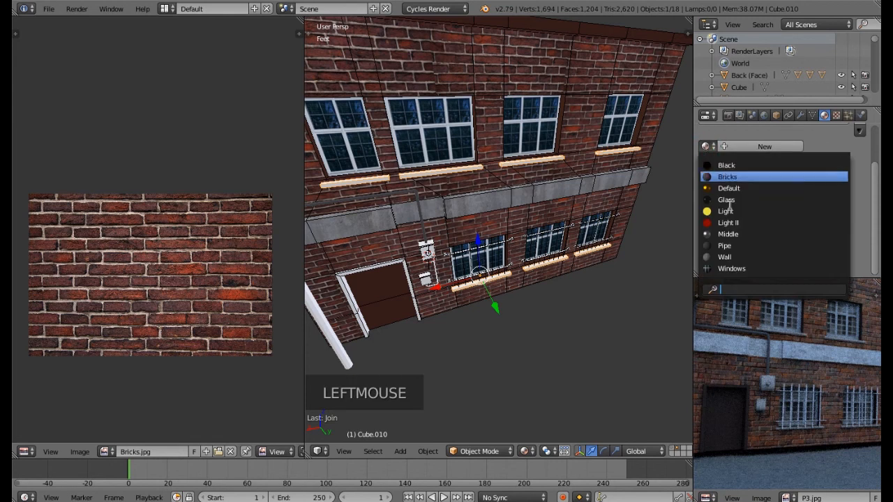
click(725, 257)
middle_drag(488, 269, 558, 222)
key(a)
Apply the existing Wall material to the door frame and clear the selection.
scroll(509, 251, down, 2)
scroll(488, 253, up, 2)
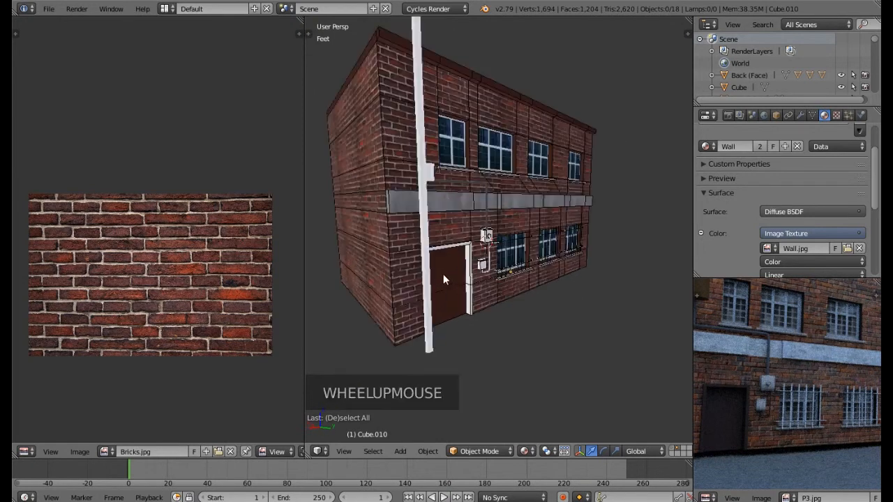
right_click(481, 241)
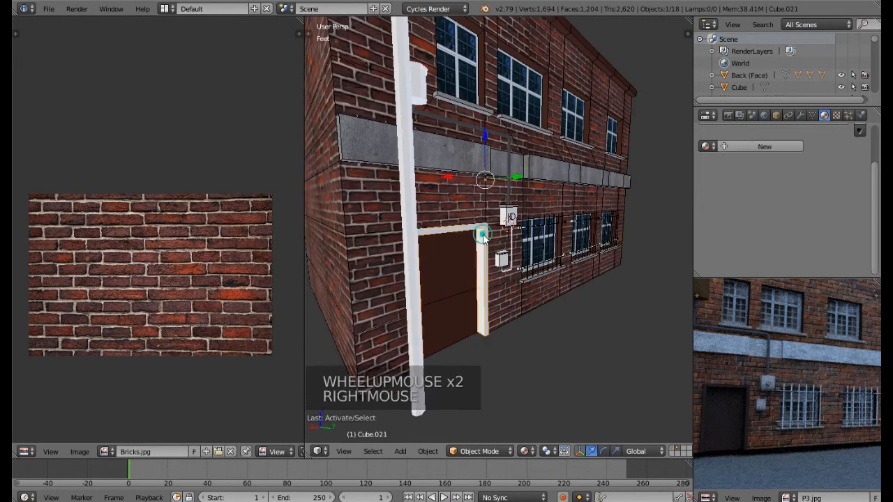
scroll(478, 258, up, 1)
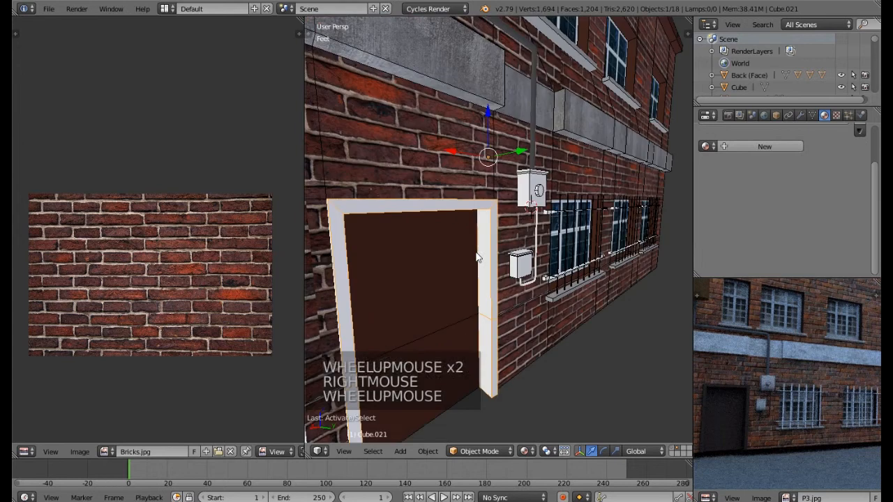
click(708, 147)
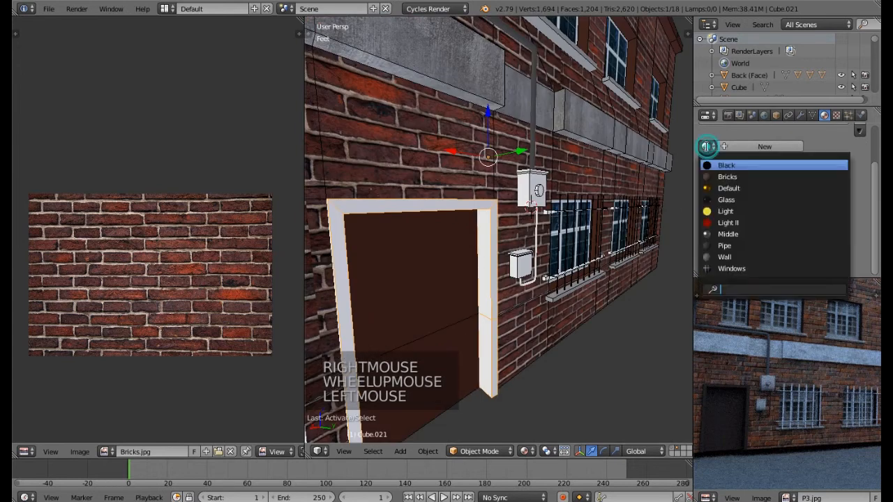
click(725, 257)
middle_drag(649, 275, 510, 277)
key(a)
Select the tall pole at the building's corner and give it a new material named Wood.
scroll(490, 295, down, 3)
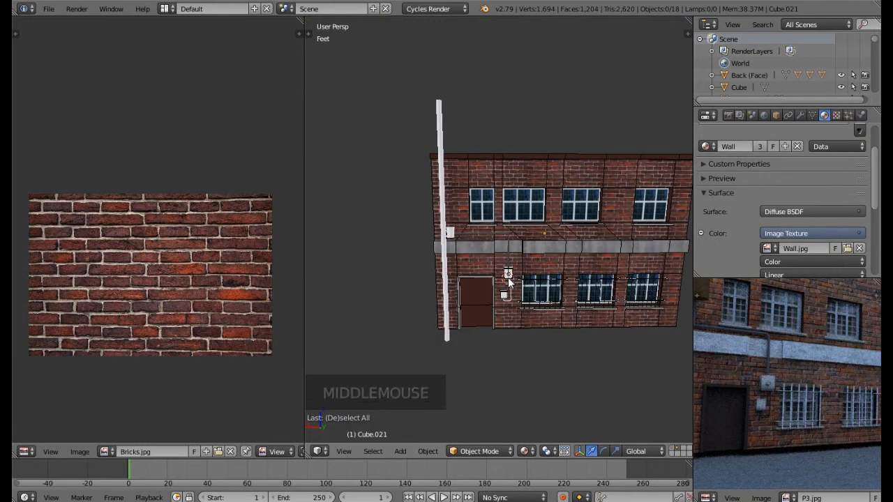
middle_drag(476, 200, 424, 112)
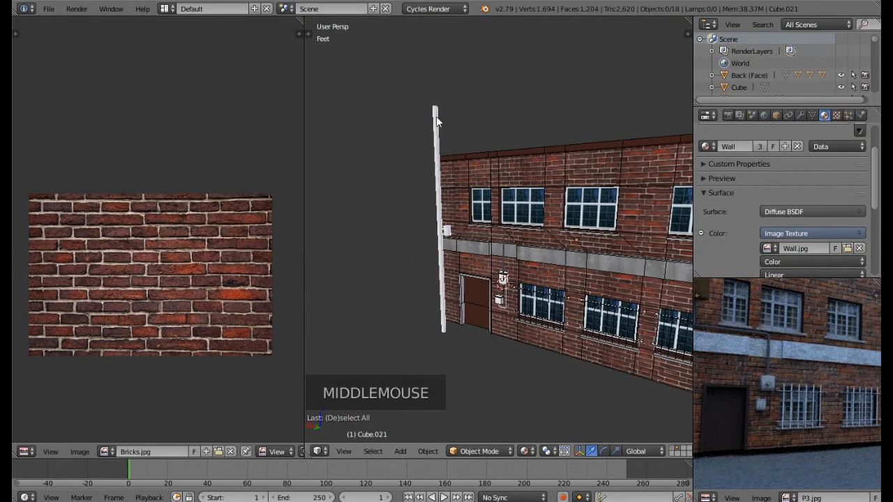
right_click(436, 118)
middle_drag(425, 194, 484, 227)
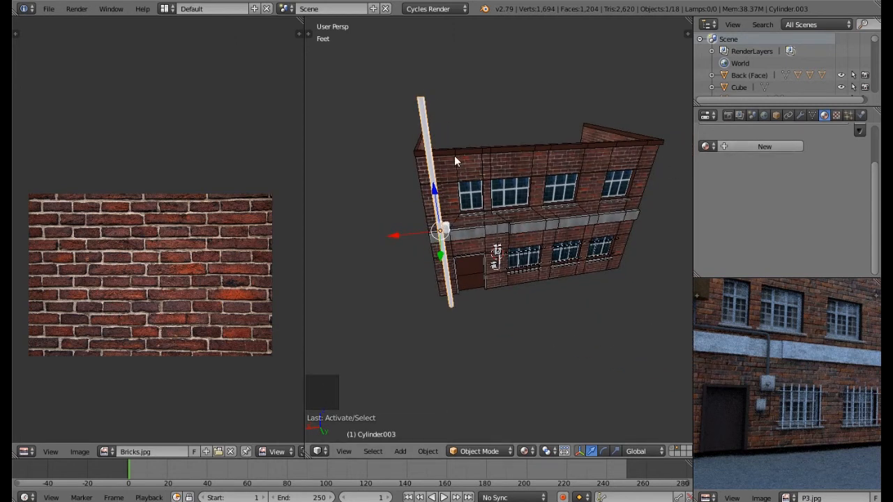
click(757, 147)
click(734, 146)
text(Wood)
key(Return)
Load Wood.jpg from the Textures folder as an image texture for the Wood material's colour.
click(859, 234)
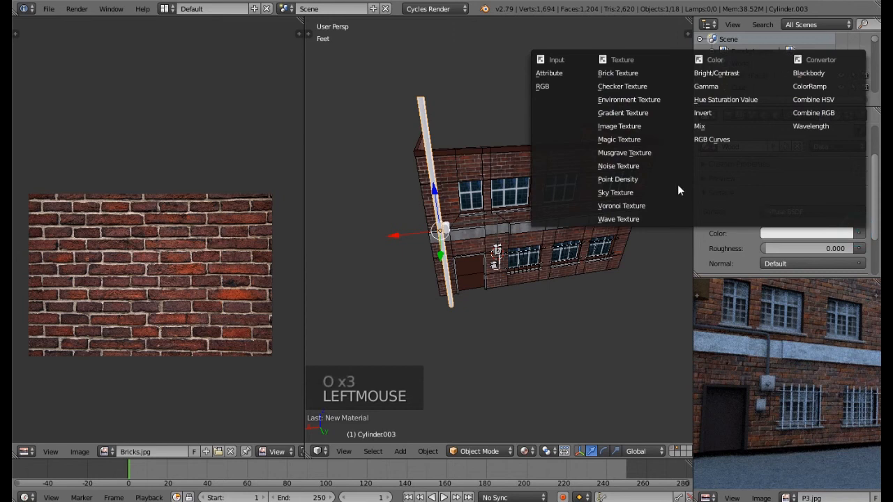
click(624, 126)
click(848, 248)
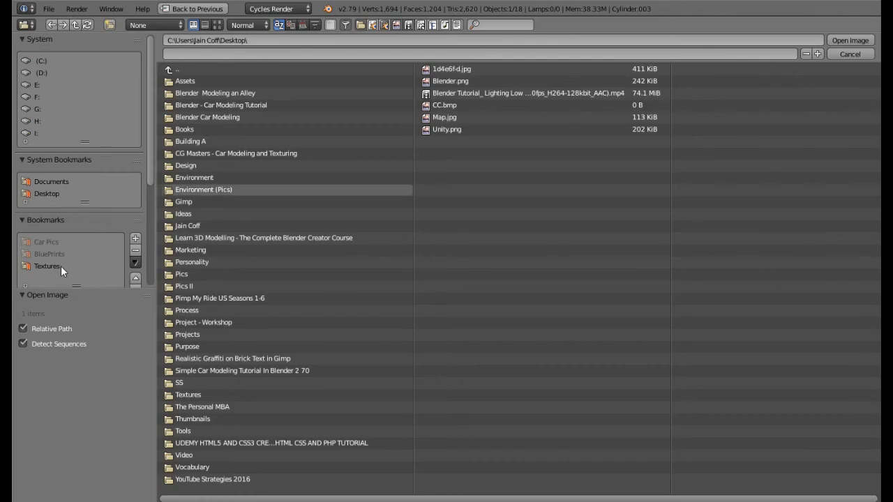
click(60, 268)
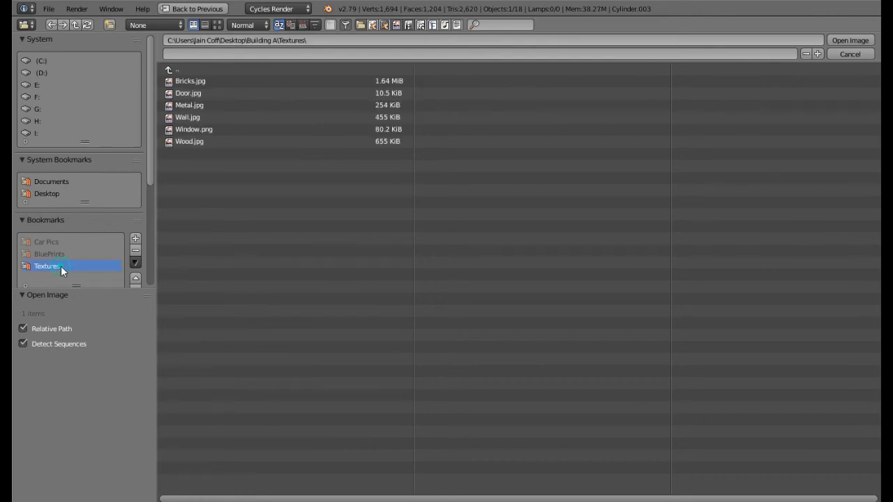
click(218, 26)
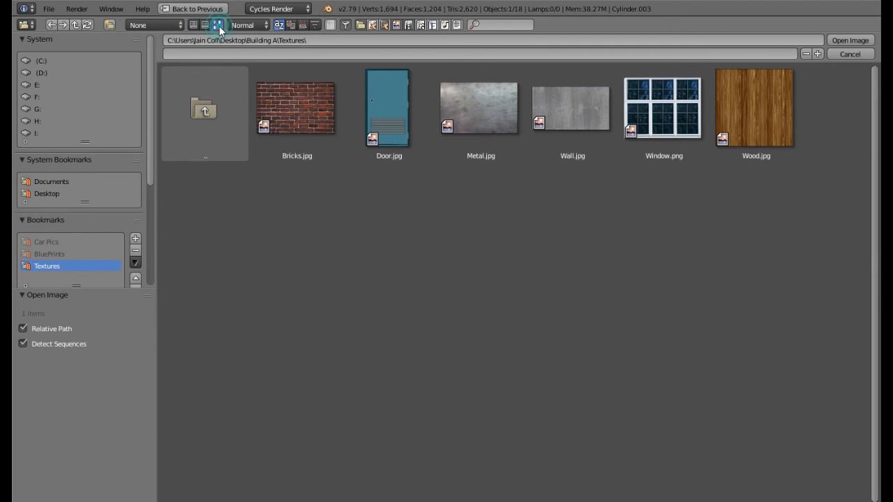
click(760, 116)
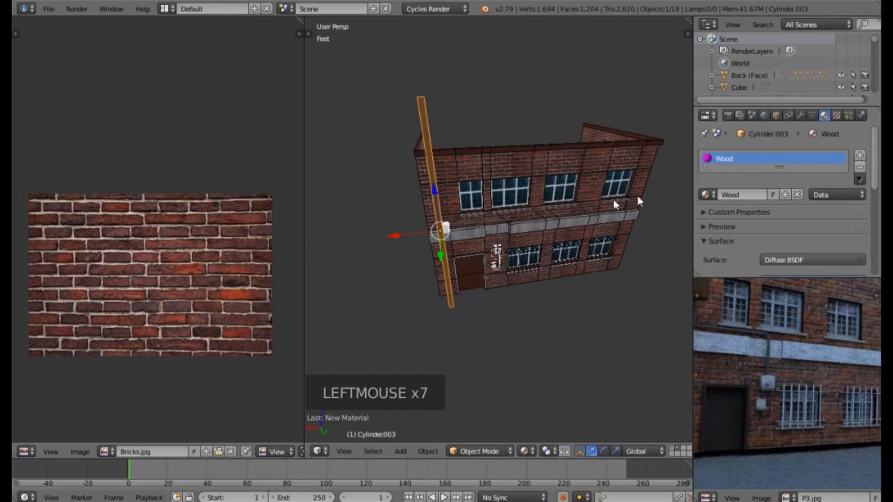
Select the full ring of side faces on the corner pole in Edit Mode.
middle_drag(636, 196, 417, 217)
scroll(435, 207, up, 4)
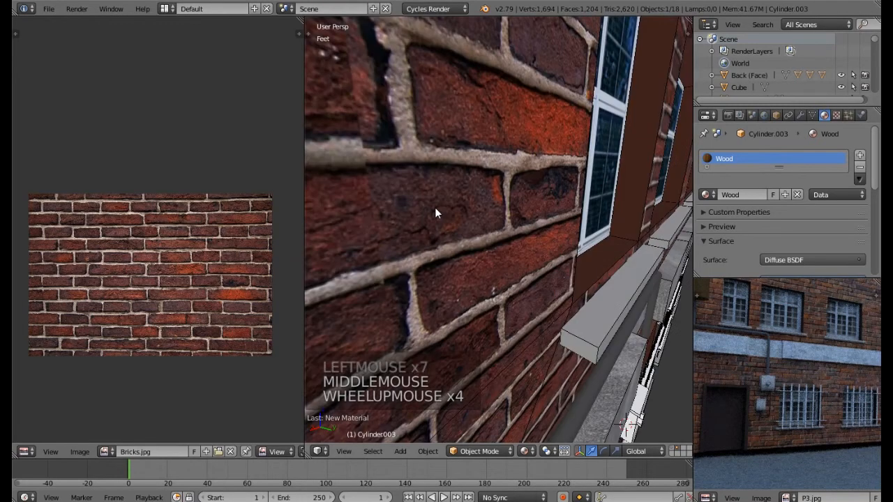
scroll(435, 208, down, 1)
scroll(434, 207, down, 1)
key(Tab)
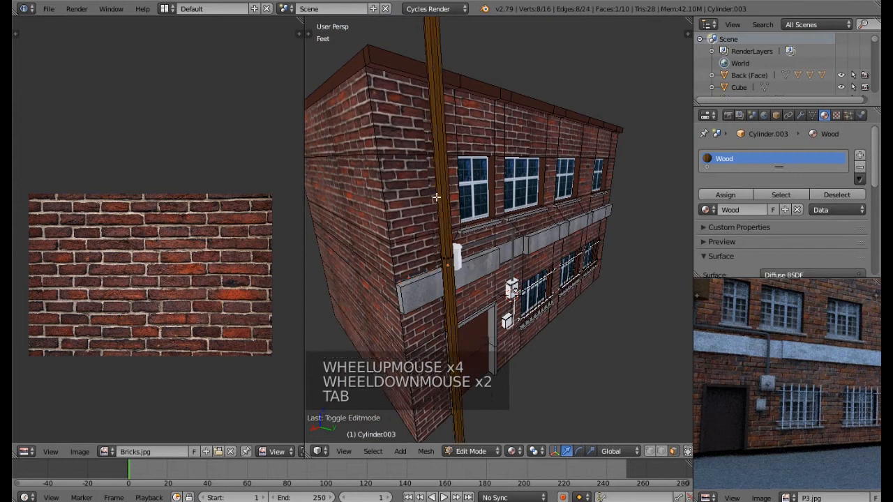
middle_drag(435, 207, 424, 184)
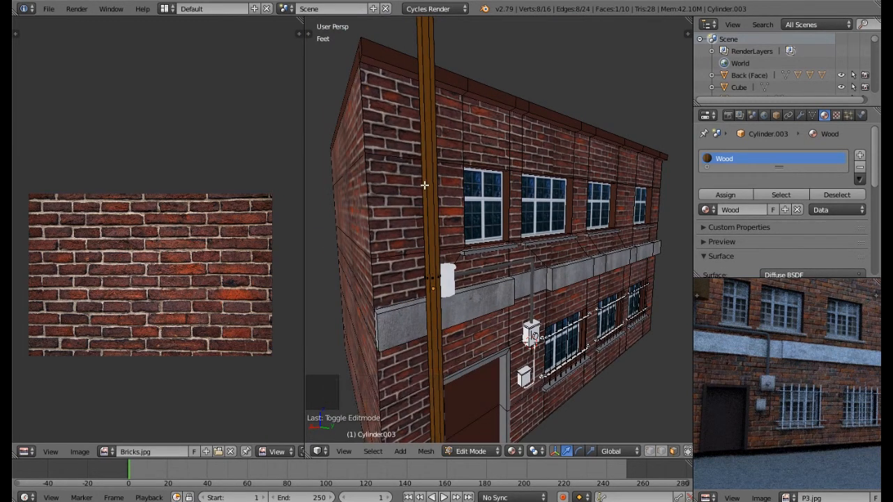
alt+right_click(434, 245)
Unwrap the pole's side faces with the basic Unwrap and try scaling down the resulting UV layout.
key(u)
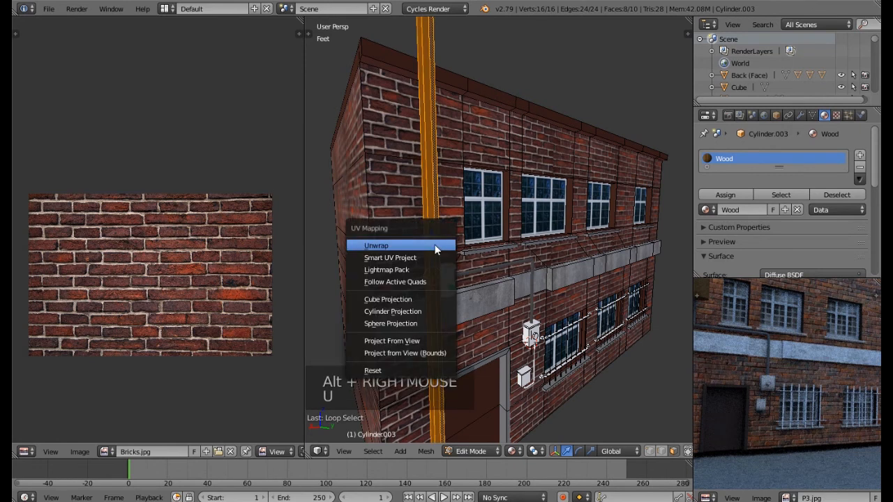
click(435, 243)
middle_drag(444, 247, 423, 240)
scroll(422, 209, up, 2)
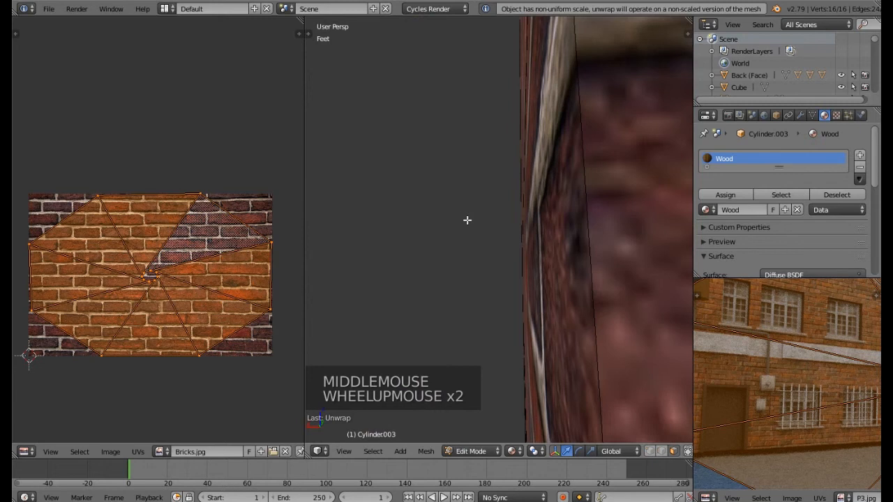
scroll(466, 220, down, 1)
middle_drag(515, 228, 474, 236)
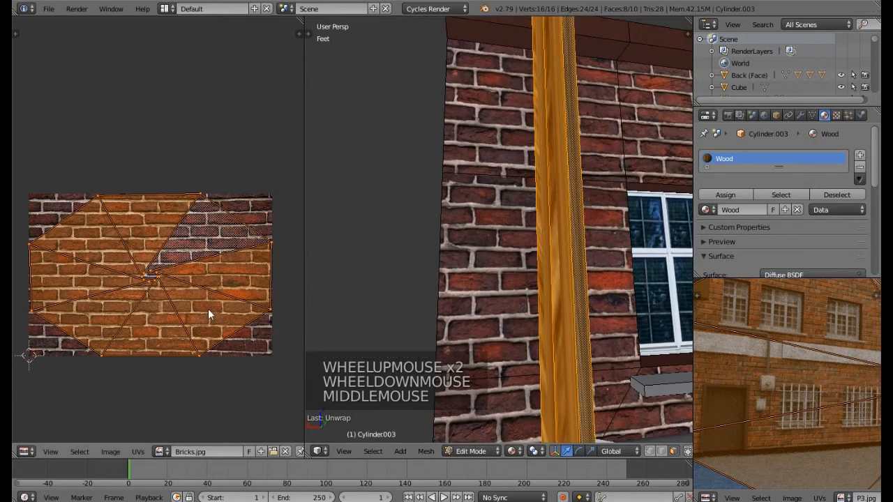
key(s)
key(s)
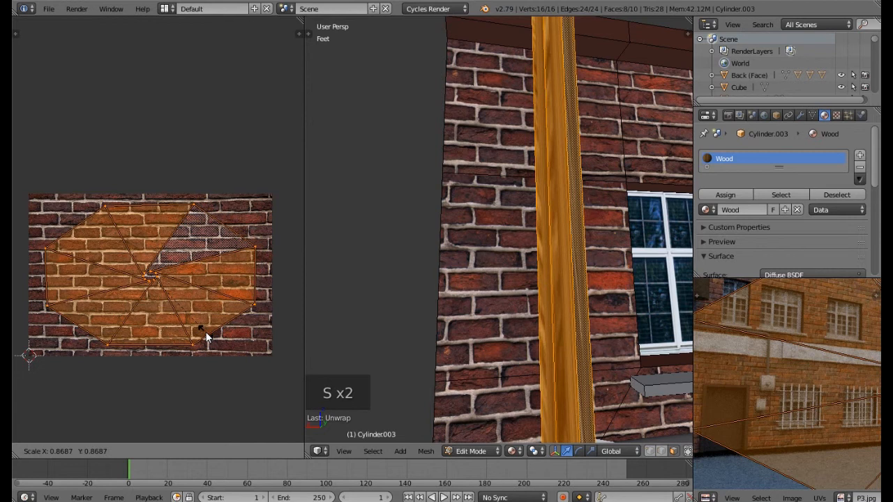
click(207, 329)
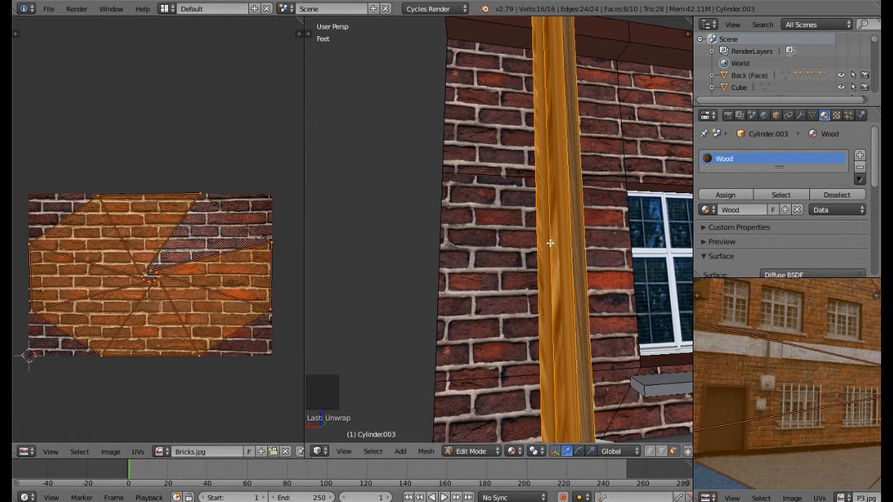
Unwrap the pole's selected side faces again with Smart UV Project, keeping the default options.
key(u)
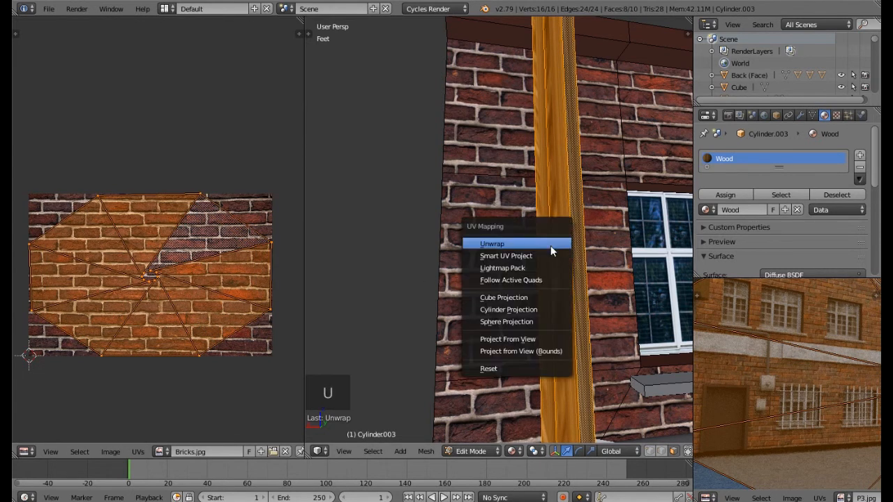
click(507, 255)
click(497, 347)
middle_drag(554, 273, 542, 308)
scroll(182, 344, down, 1)
scroll(182, 346, down, 1)
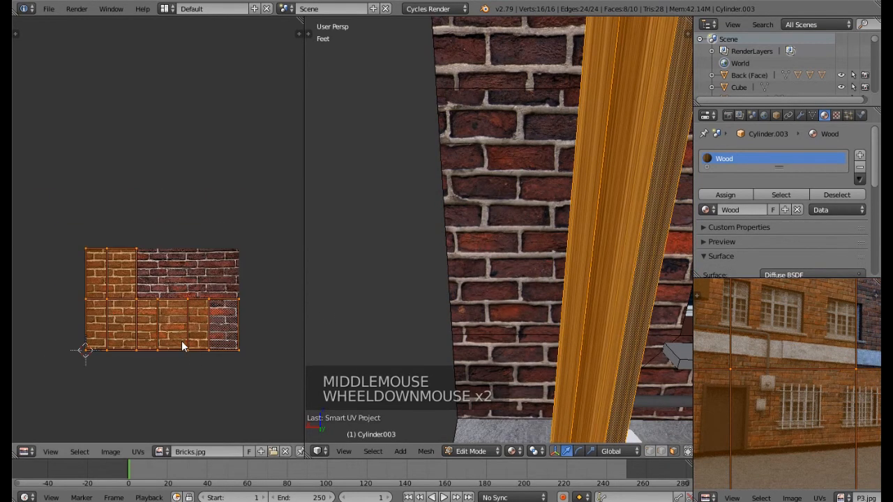
Try enlarging the pole's UV layout, first along X and then uniformly, and undo the scaling.
key(s)
key(x)
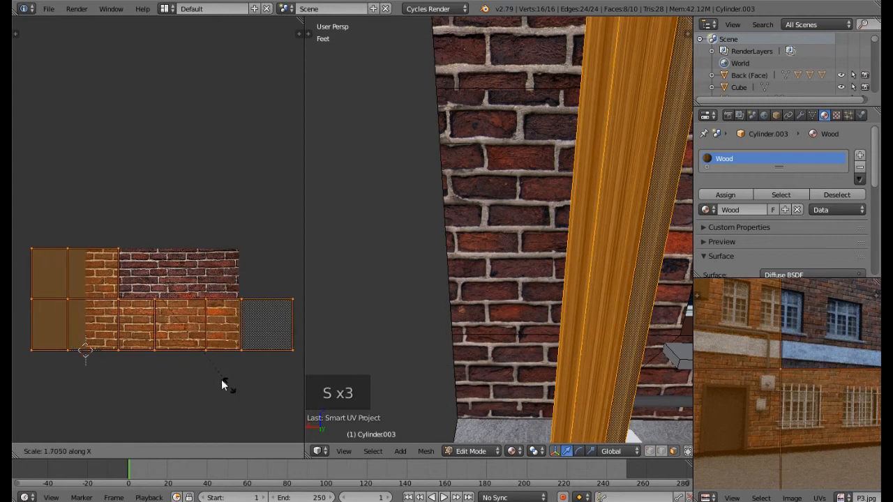
right_click(210, 373)
key(s)
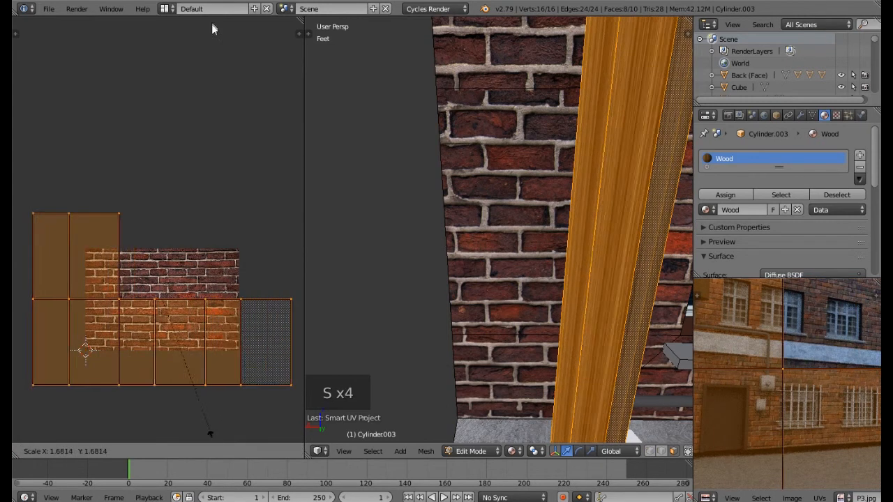
click(203, 120)
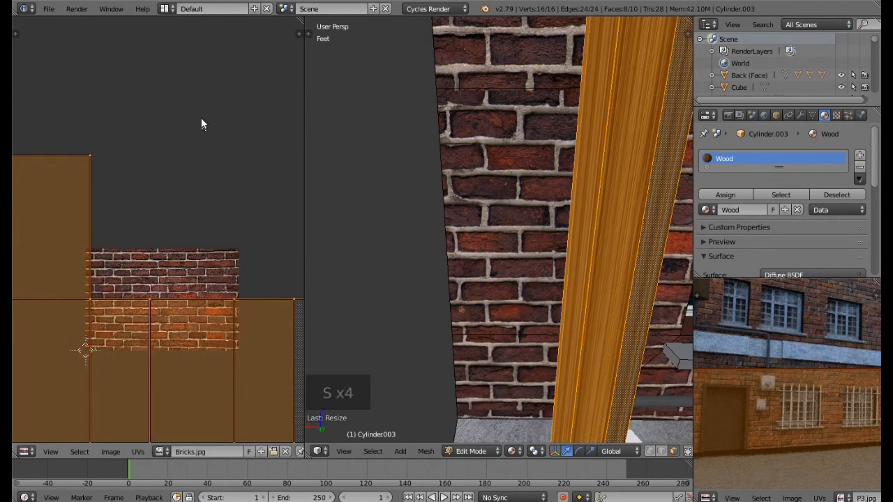
key(ctrl+z)
Show Wood.jpg instead of the brick image behind the pole's UV layout.
scroll(204, 121, down, 2)
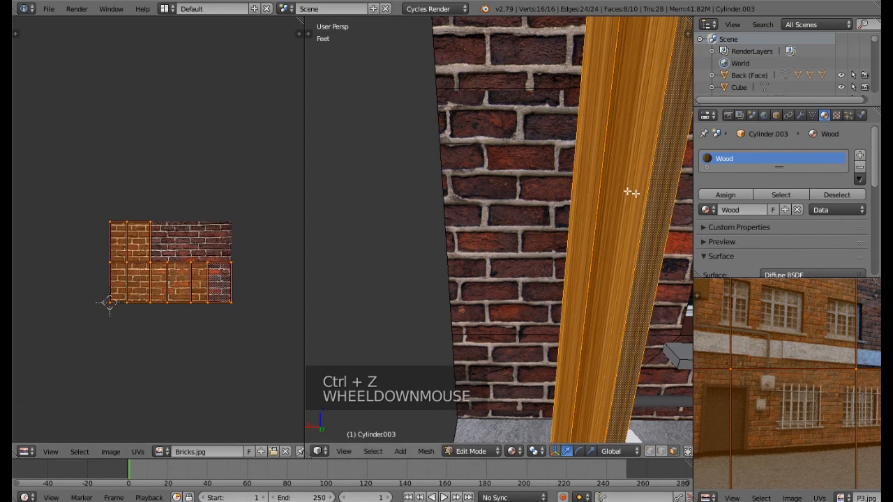
scroll(673, 205, down, 1)
shift+middle_drag(671, 208, 436, 193)
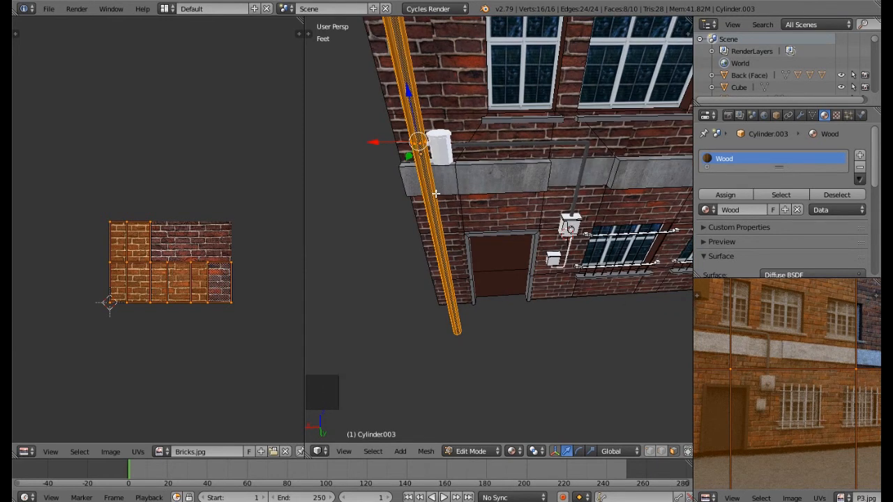
click(160, 451)
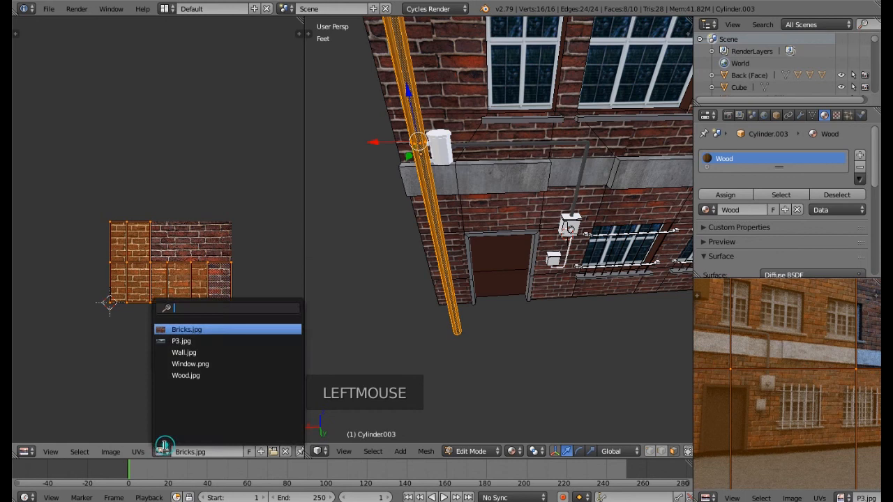
click(202, 372)
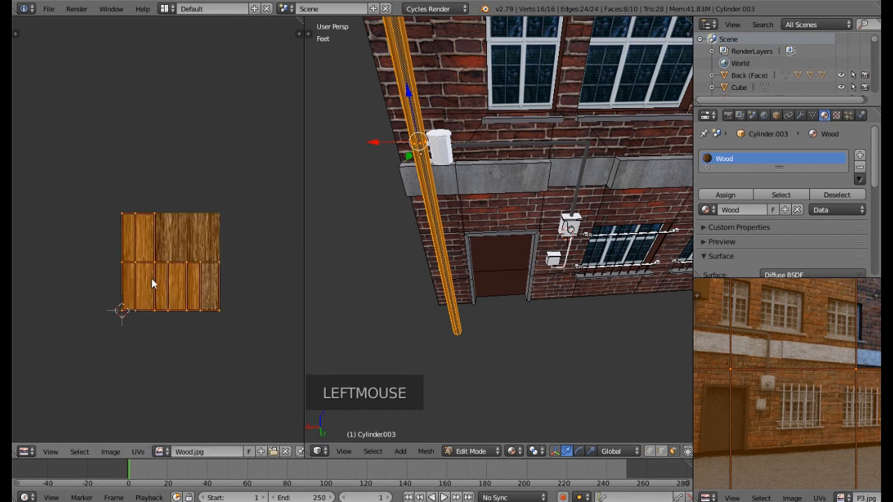
scroll(150, 278, up, 3)
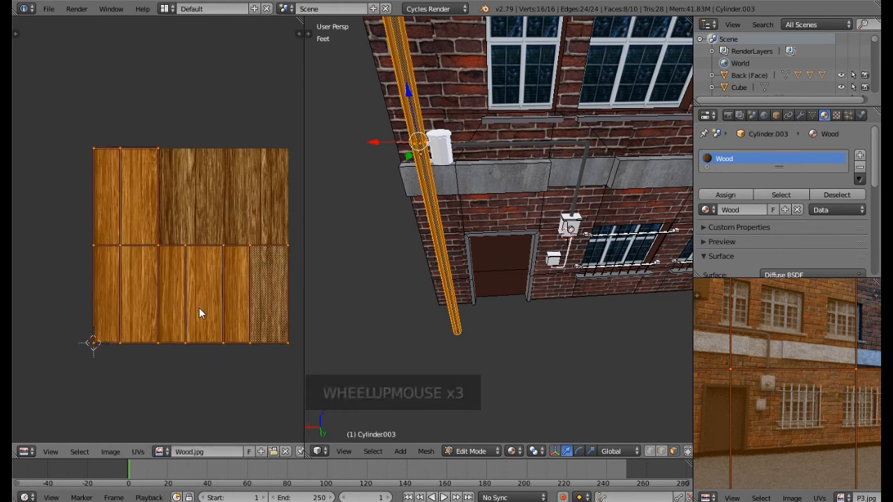
Scale the pole's UV layout along X to about 3.5 times its width, and return to Object Mode to inspect the grain.
key(s)
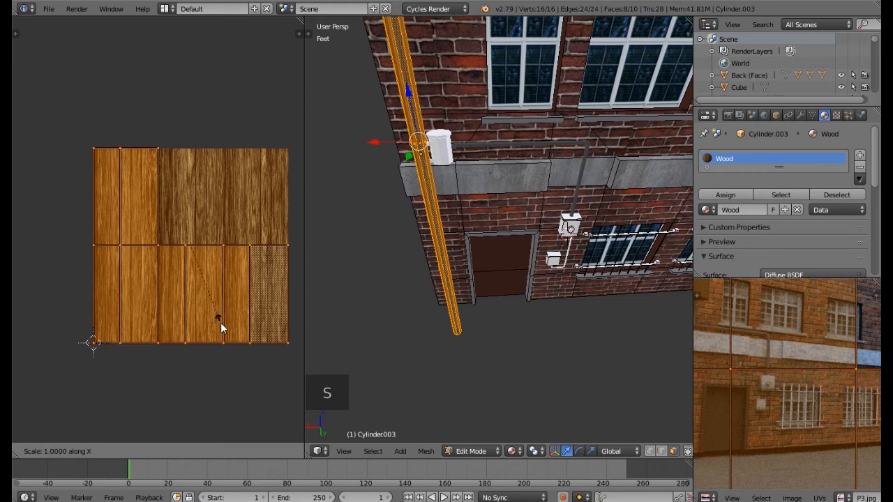
key(x)
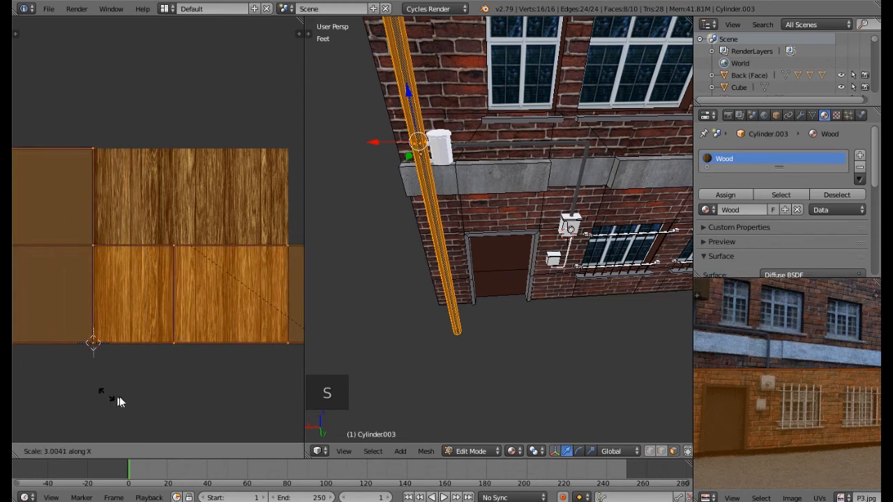
click(140, 401)
scroll(421, 259, up, 2)
middle_drag(420, 259, 354, 177)
key(Tab)
scroll(406, 222, down, 3)
middle_drag(418, 183, 387, 197)
scroll(386, 197, up, 3)
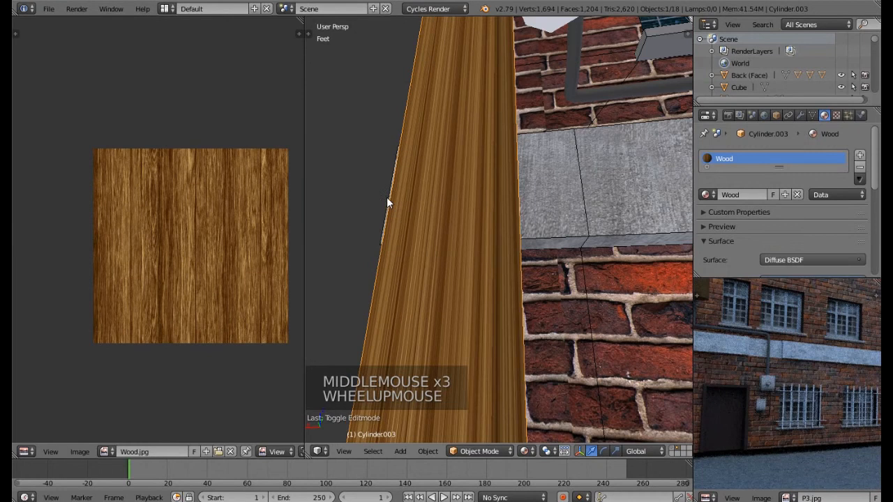
right_click(432, 252)
key(Tab)
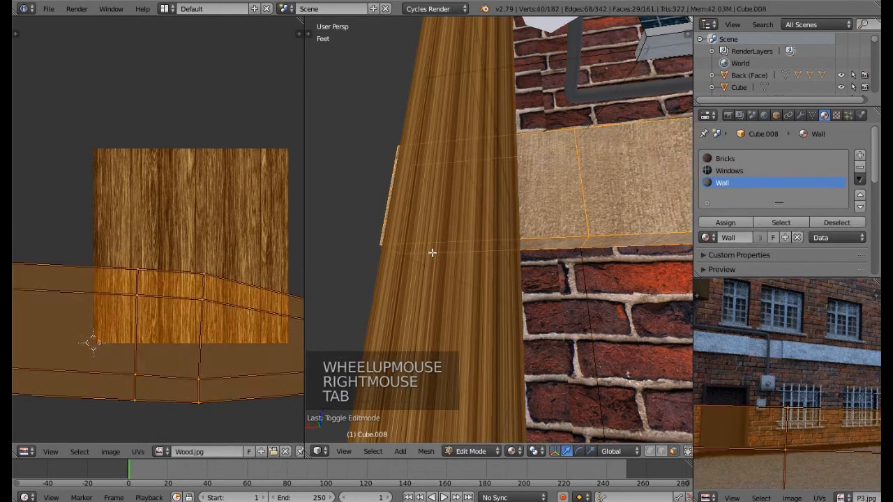
key(Tab)
Reopen the pole in Edit Mode and scale its UV layout along Y to about ten times its height.
right_click(429, 288)
key(Tab)
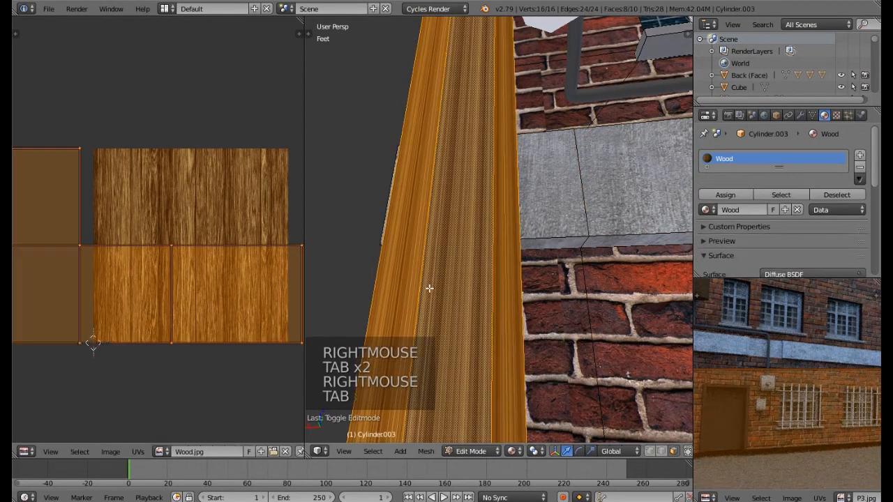
scroll(141, 306, down, 1)
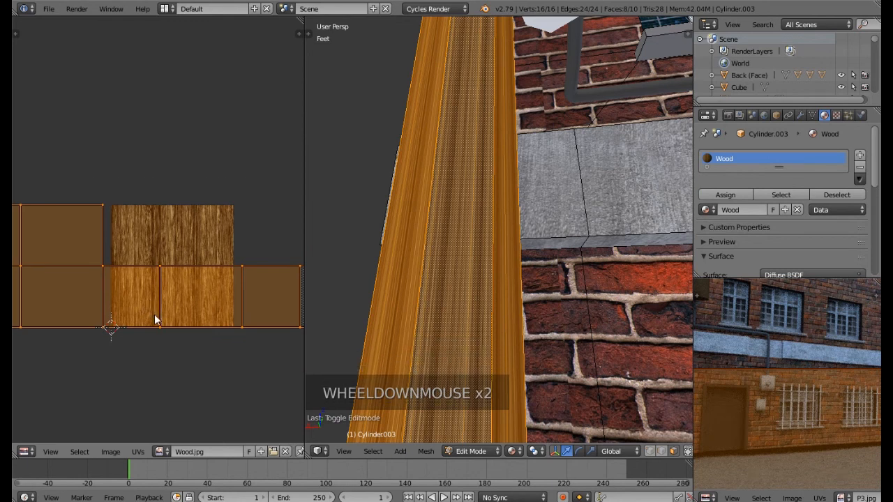
key(s)
key(s)
key(s)
right_click(157, 347)
key(s)
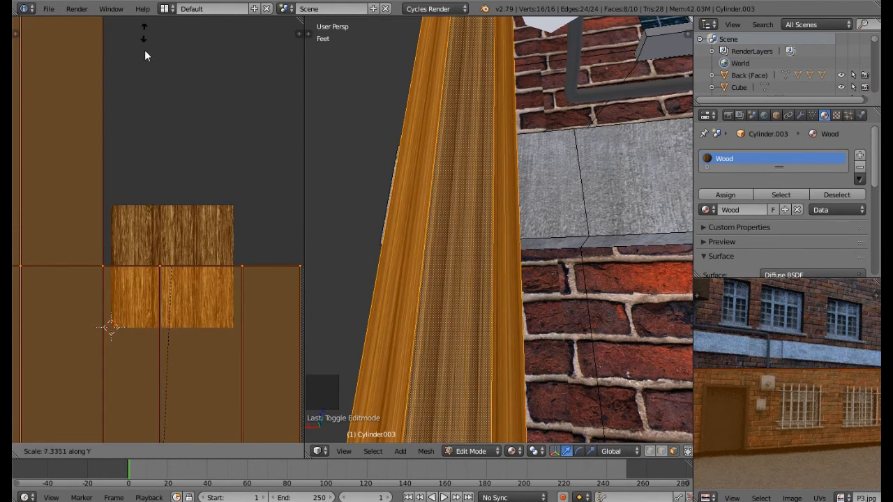
click(146, 279)
scroll(149, 280, down, 3)
scroll(149, 280, down, 2)
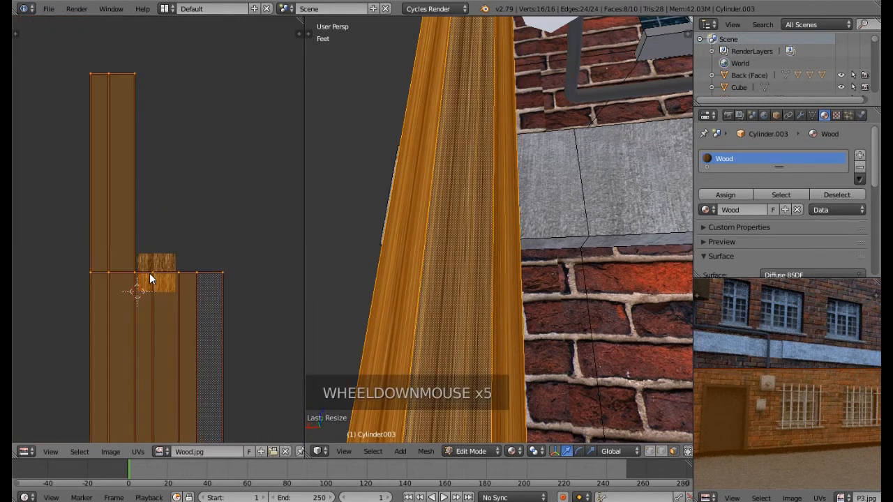
scroll(149, 274, down, 2)
shift+middle_drag(149, 274, 170, 194)
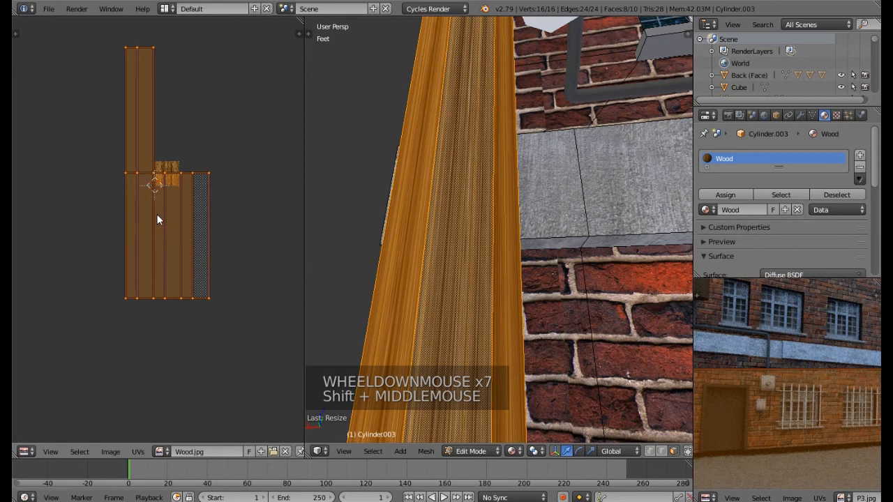
Stretch the pole's UV layout further along Y by roughly four times and check the wood grain outside Edit Mode.
key(s)
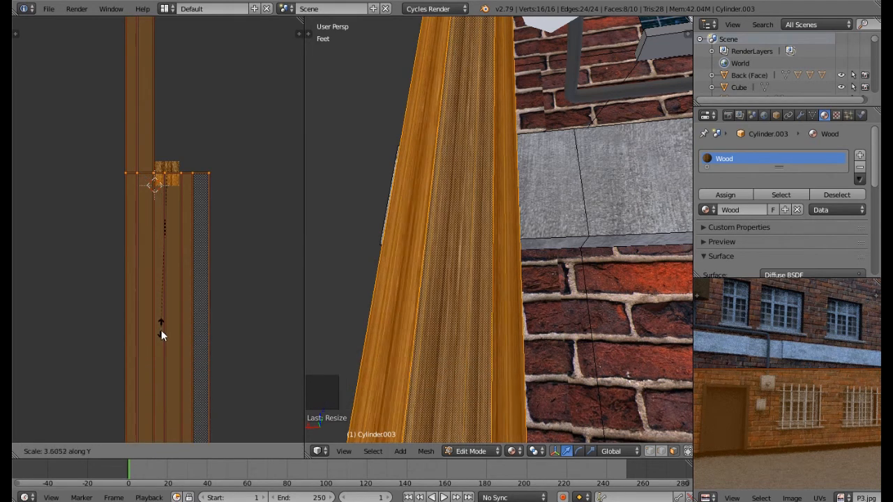
click(162, 360)
middle_drag(422, 263, 504, 178)
key(Tab)
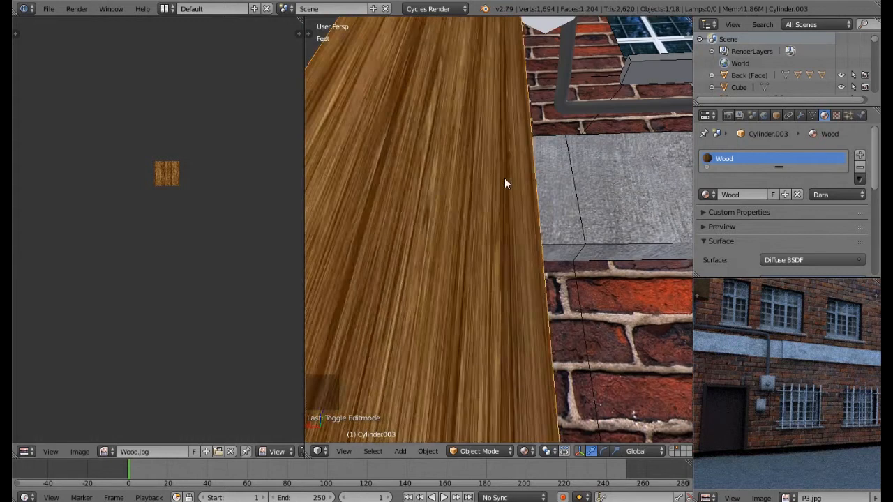
key(Tab)
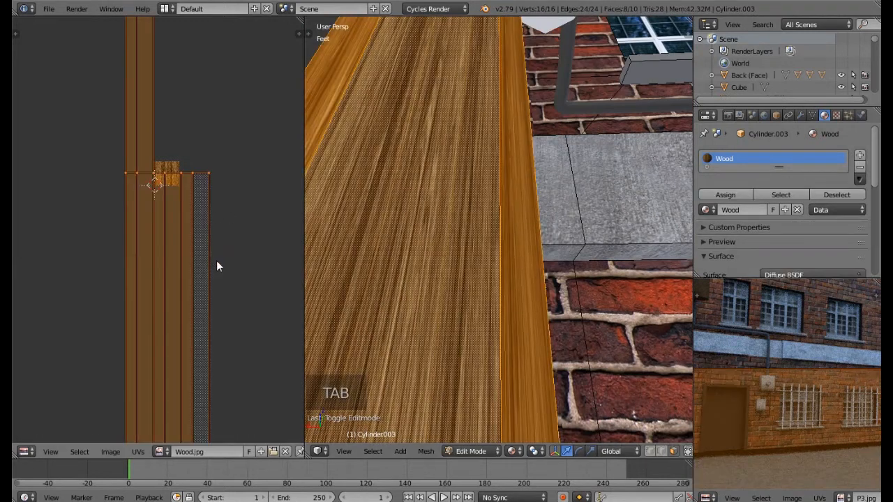
Narrow the pole's UV layout along X to about one sixth of its width and inspect the wood grain.
key(s)
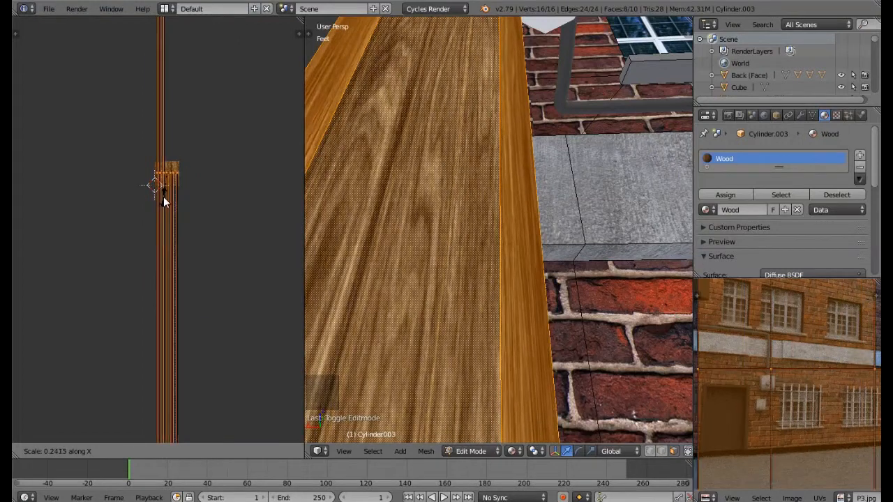
click(166, 189)
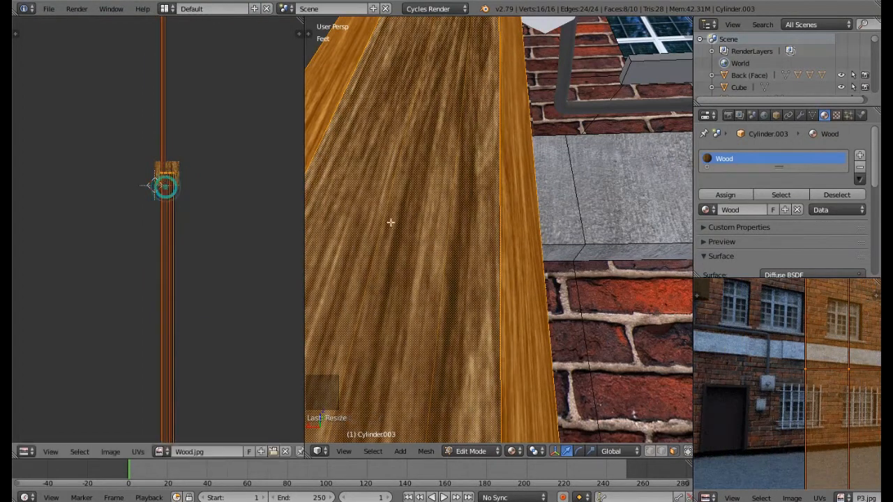
scroll(462, 257, down, 3)
middle_drag(463, 257, 464, 284)
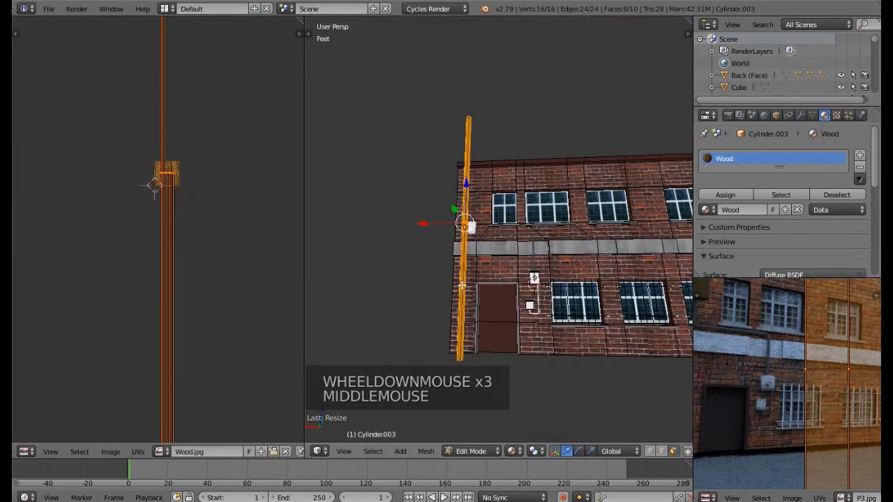
scroll(462, 284, up, 3)
Shorten the pole's UV layout along Y to about one ninth of its height and return to Object Mode.
key(s)
key(s)
key(s)
key(s)
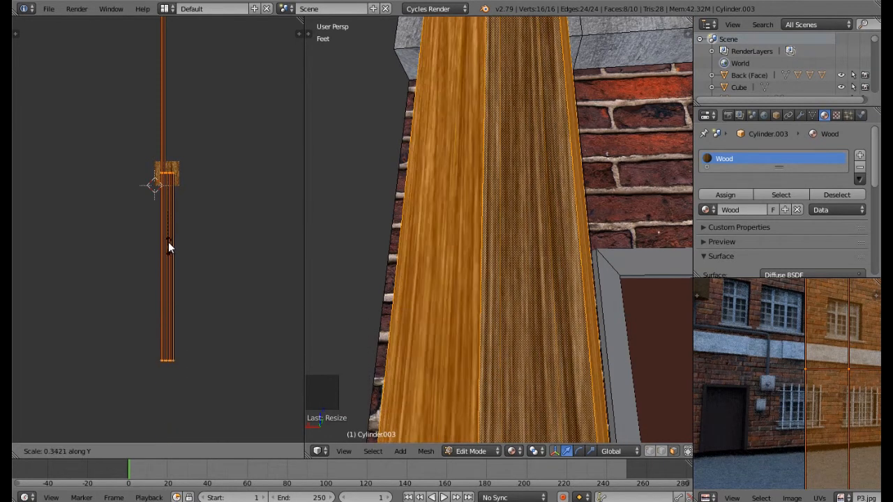
click(169, 201)
middle_drag(540, 257, 505, 304)
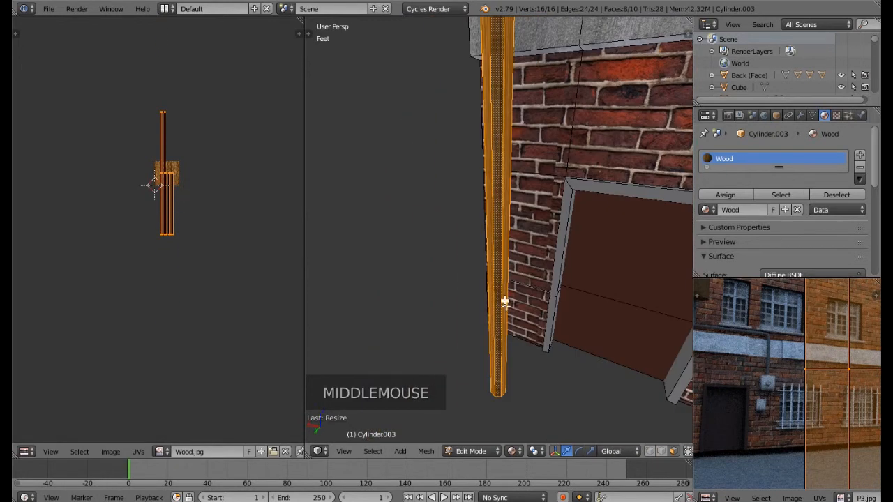
key(Tab)
mouse_move(503, 243)
middle_down()
mouse_move(502, 198)
mouse_move(628, 193)
mouse_move(588, 186)
mouse_move(471, 194)
mouse_move(508, 304)
mouse_move(513, 250)
mouse_move(504, 236)
middle_up()
scroll(508, 304, down, 2)
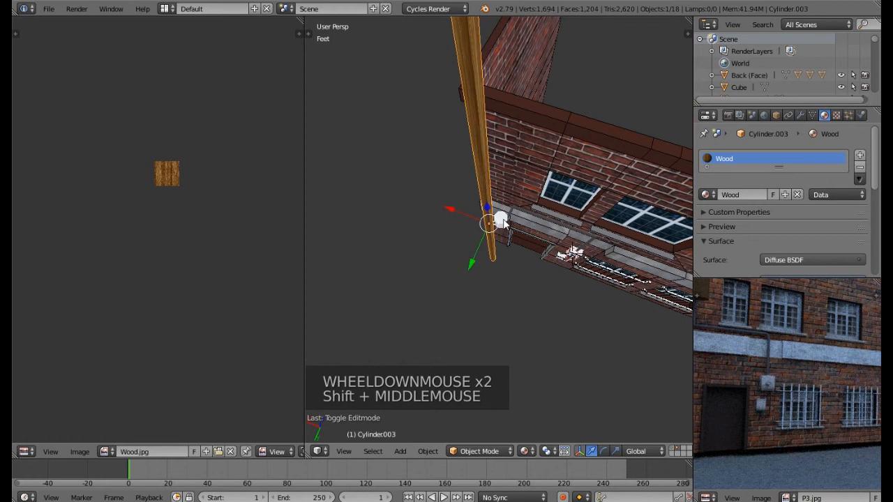
Select the untextured octagonal drain hopper beside the pole and give it a new material named Metal.
right_click(502, 219)
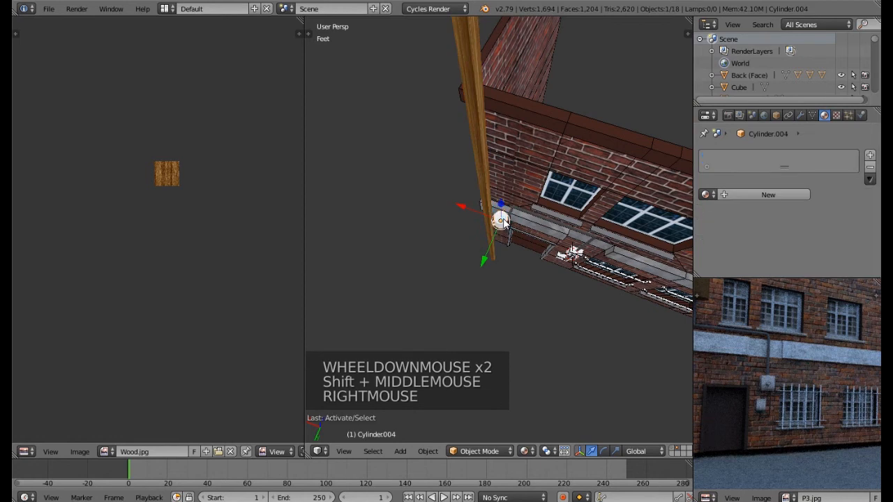
key(KP_Decimal)
middle_drag(504, 219, 472, 166)
scroll(472, 185, down, 1)
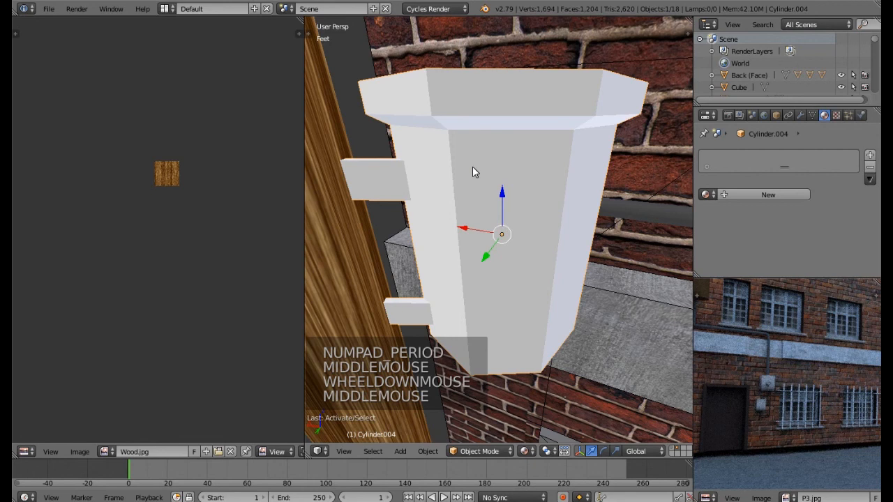
click(748, 194)
click(744, 194)
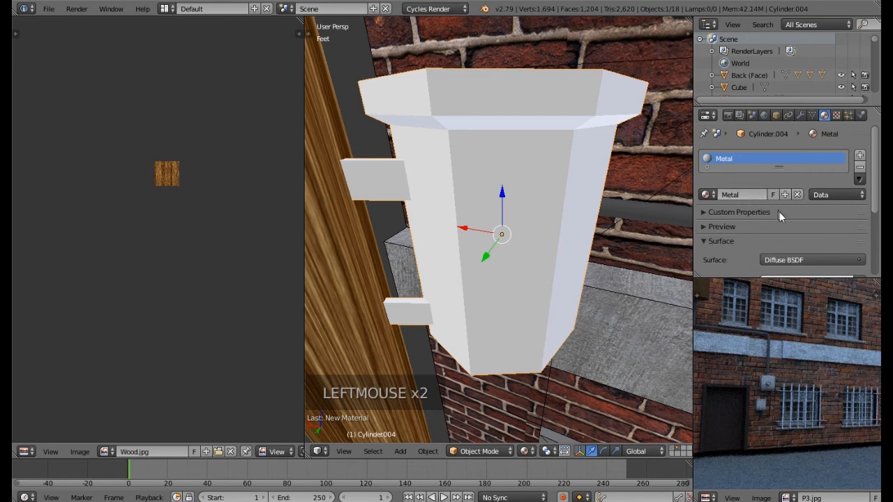
Use an Image Texture for the Metal material's color and load Metal.jpg from the bookmarked Textures folder.
scroll(782, 214, down, 2)
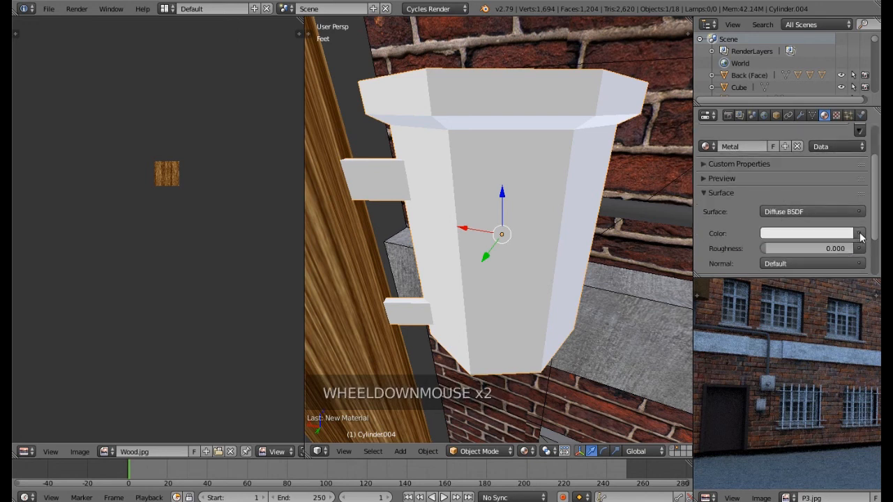
click(860, 235)
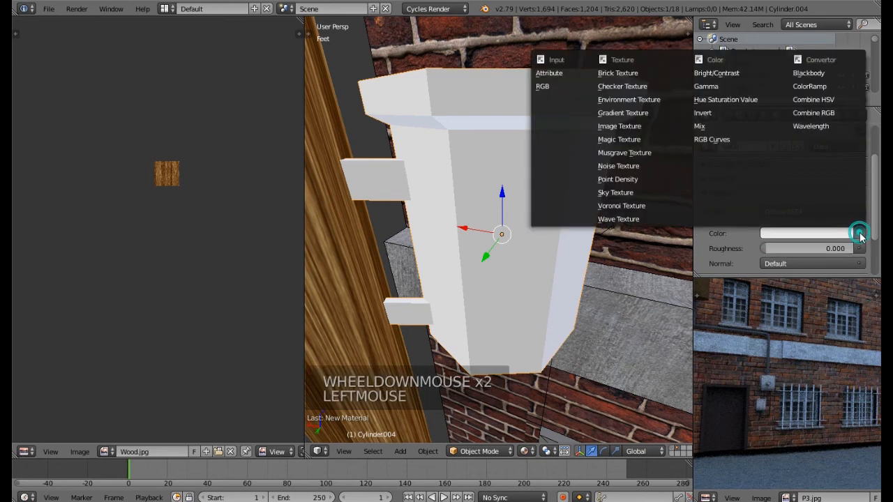
click(630, 126)
click(811, 248)
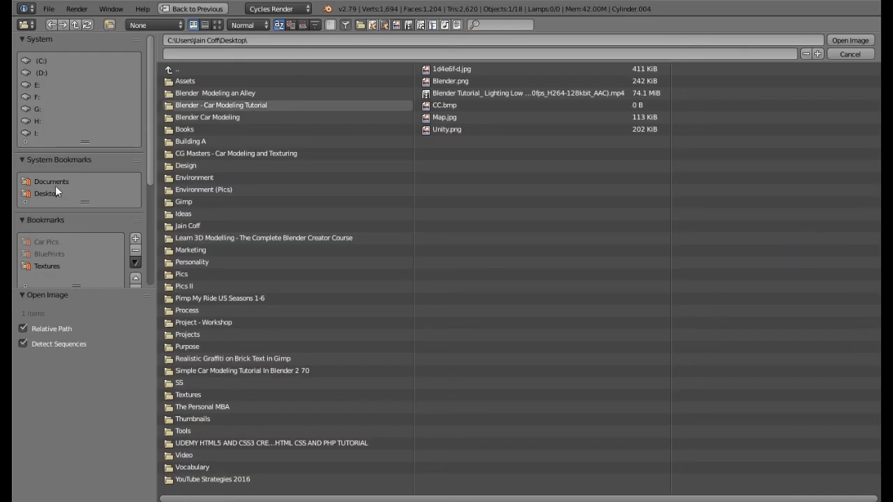
click(51, 265)
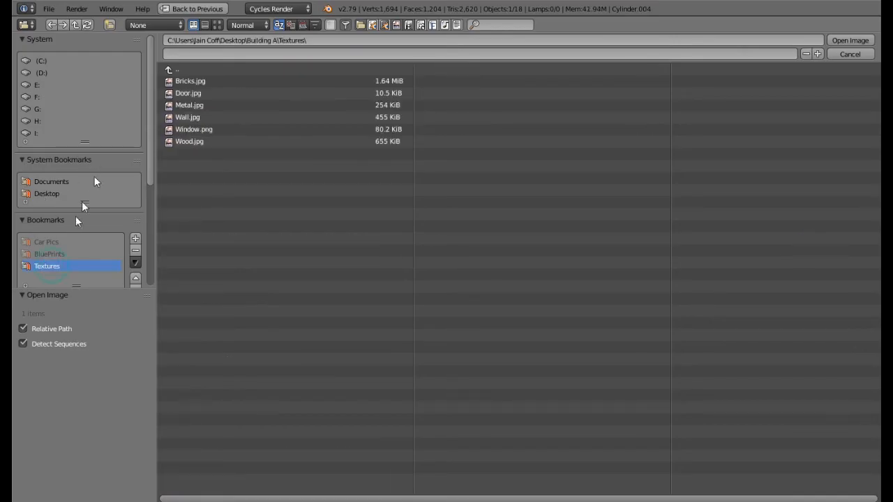
click(217, 25)
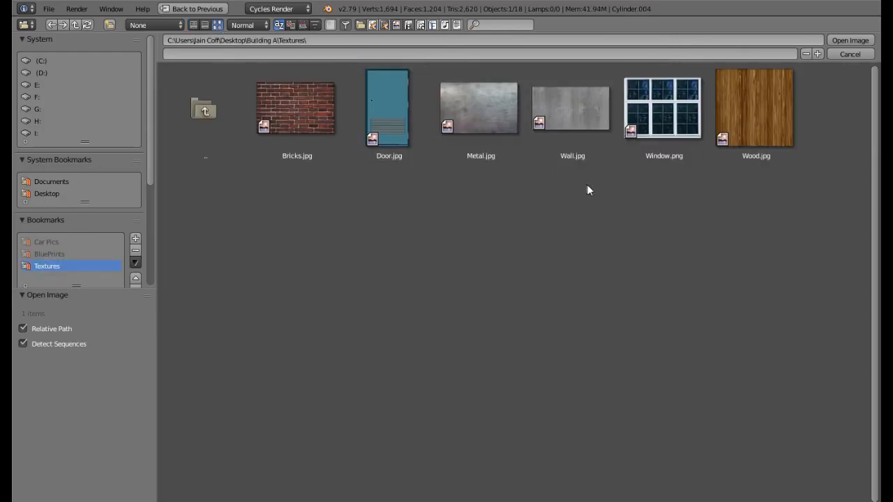
double_click(485, 120)
scroll(488, 146, down, 1)
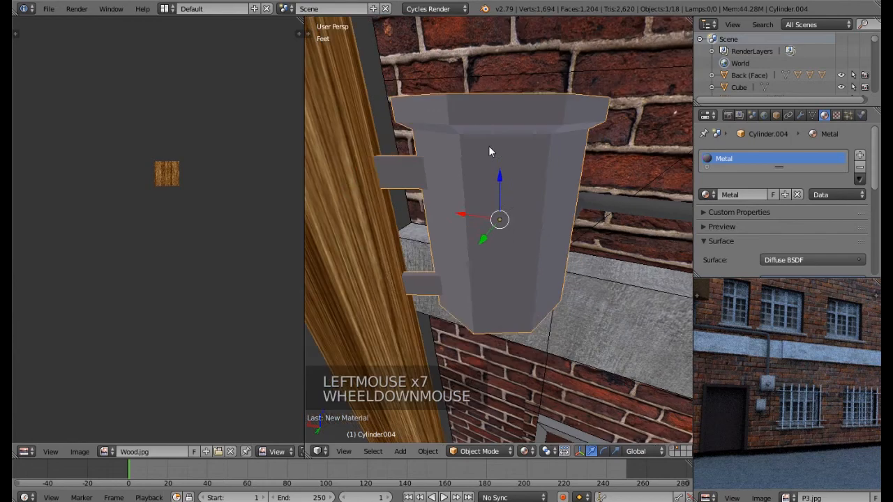
Open the drain hopper in Edit Mode and set the viewport shading to Material.
key(Tab)
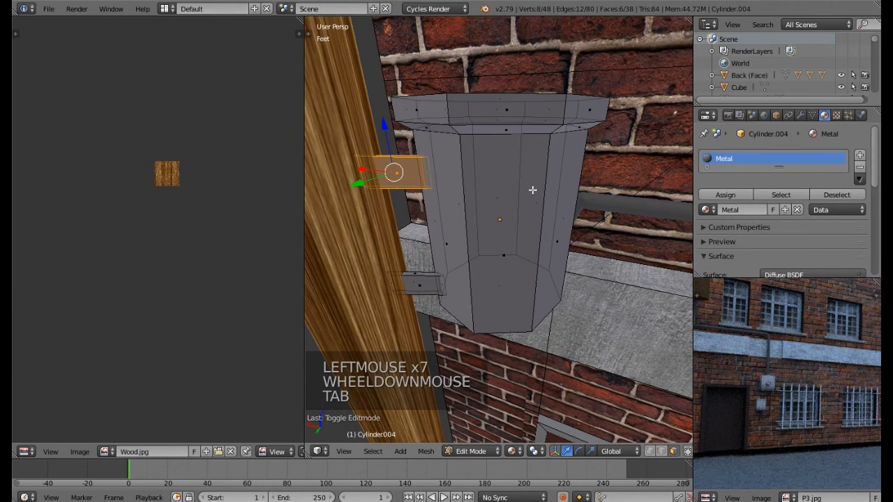
key(z)
key(z)
key(z)
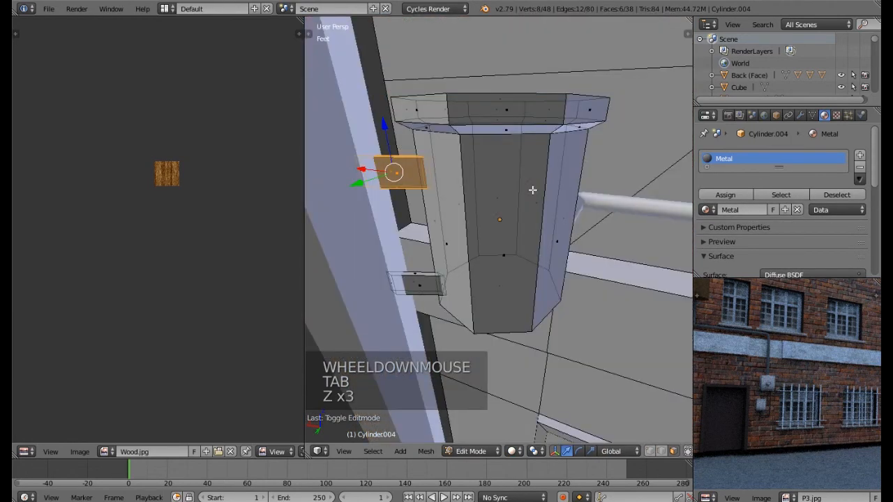
click(514, 451)
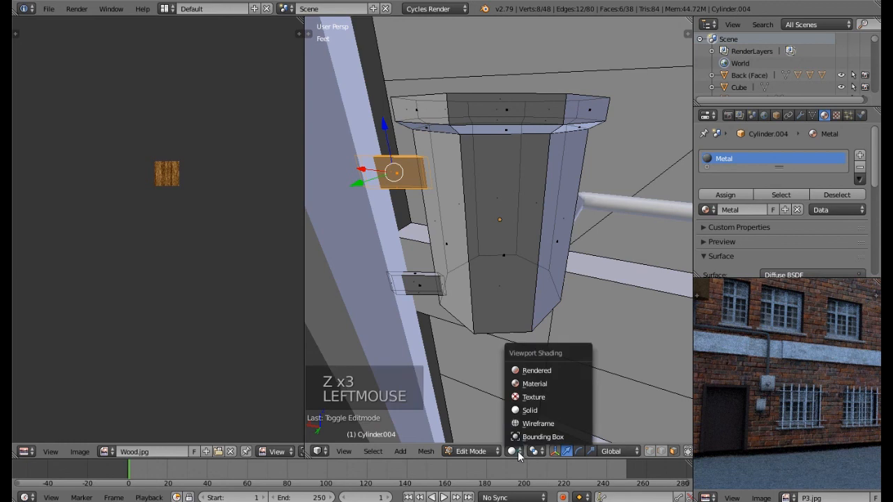
click(534, 385)
middle_drag(509, 242, 497, 233)
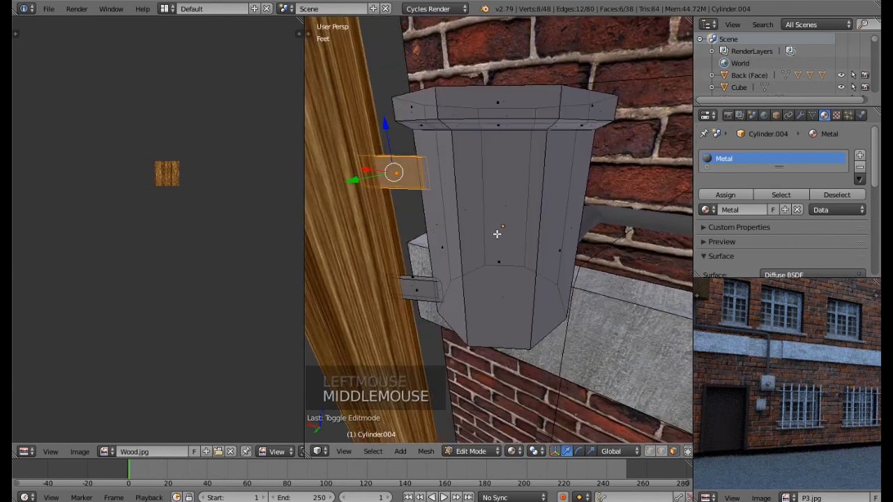
Select the hopper's entire mesh and try a standard Unwrap on it.
key(a)
key(a)
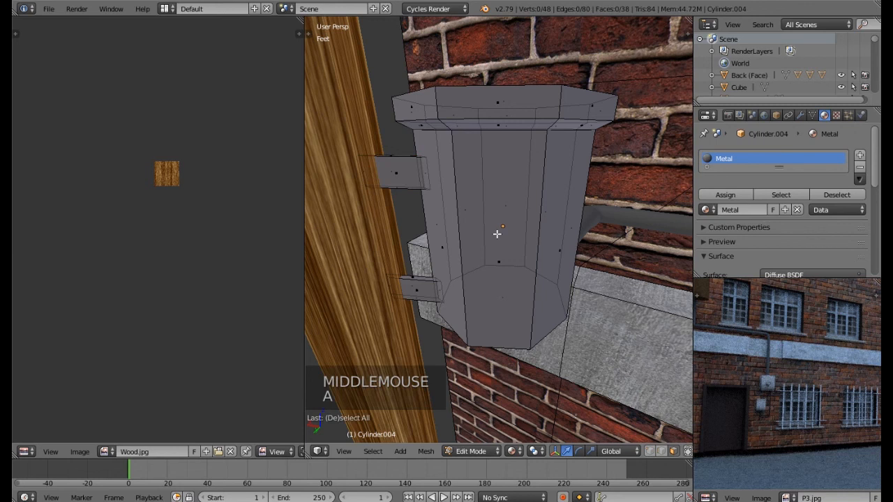
key(u)
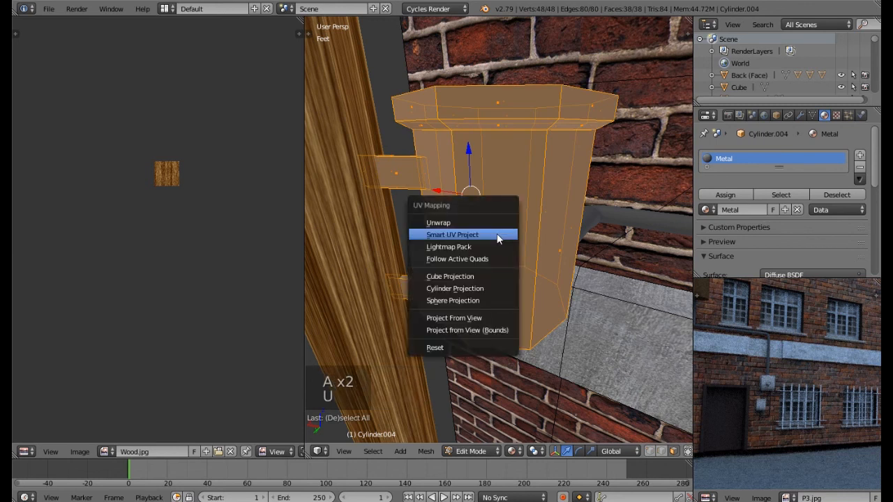
click(489, 223)
middle_drag(492, 229, 491, 194)
Remap the whole hopper with Smart UV Project, clear the mesh selection and return to Object Mode.
key(u)
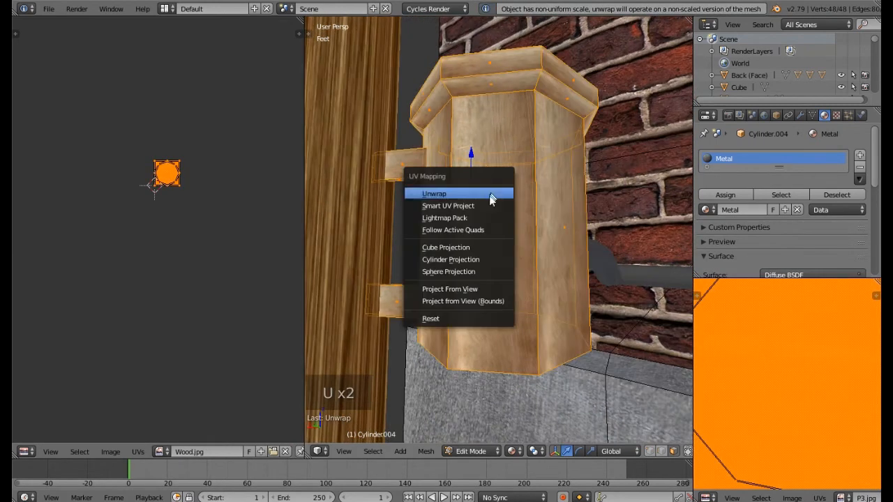
click(482, 205)
click(484, 294)
middle_drag(489, 272, 442, 171)
key(a)
scroll(527, 292, down, 3)
scroll(442, 171, down, 3)
key(Tab)
Assign the existing Metal material to the smaller, lower utility box beside the door.
right_click(620, 344)
middle_drag(622, 356, 670, 224)
click(706, 194)
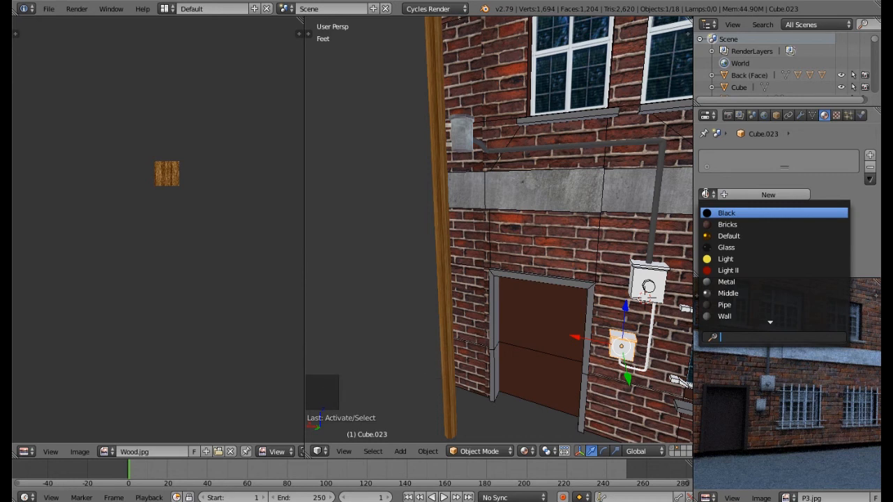
text(me)
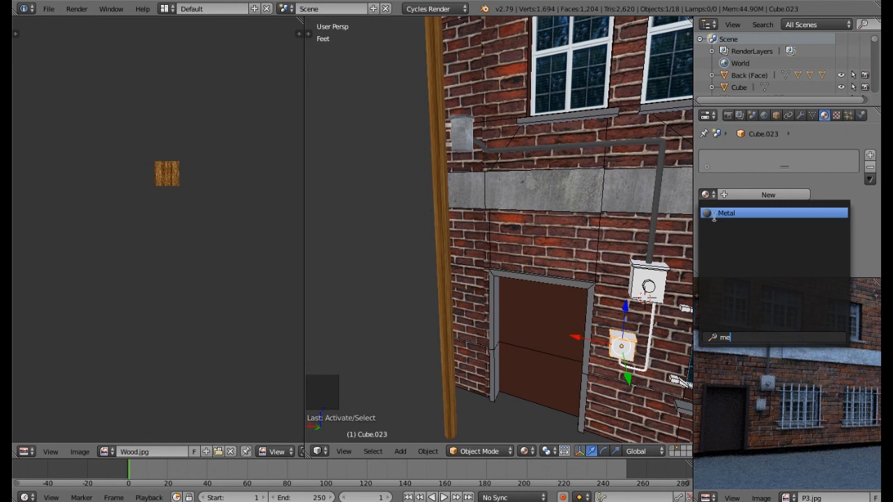
click(714, 213)
Unwrap the smaller utility box's entire mesh in Edit Mode with Smart UV Project at an angle limit of 66.
right_click(656, 296)
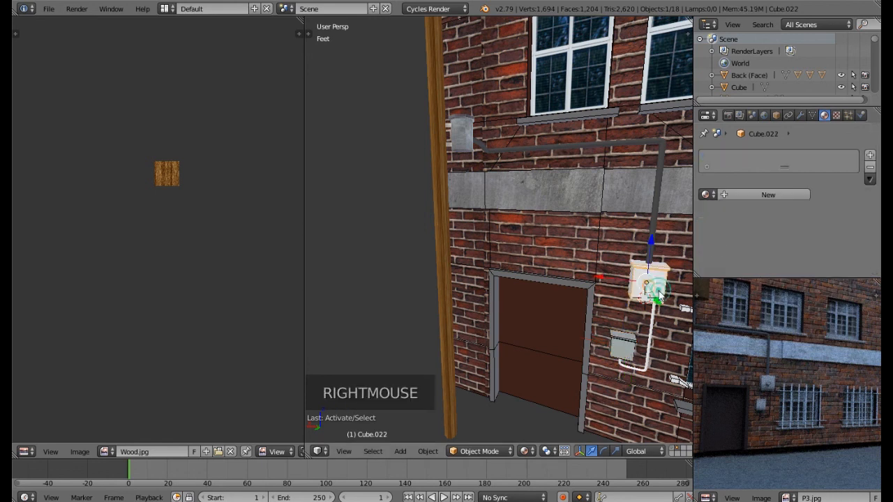
right_click(624, 348)
key(KP_Decimal)
scroll(623, 348, down, 1)
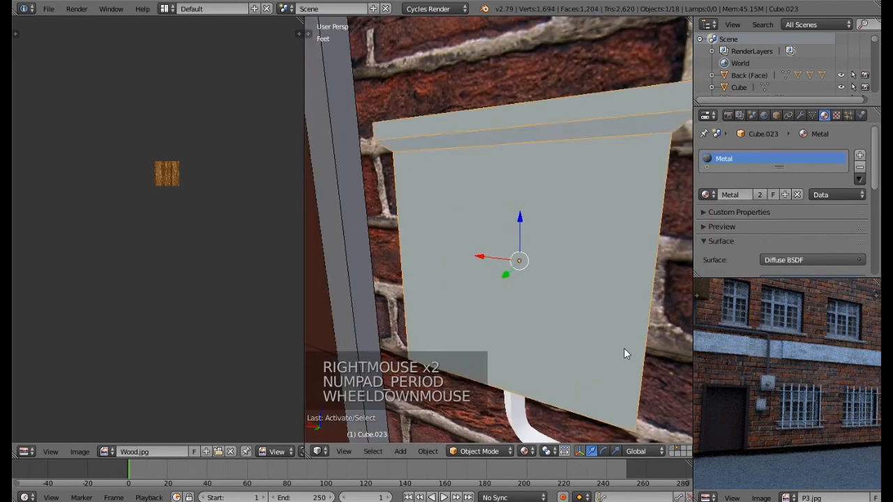
key(Tab)
key(a)
key(a)
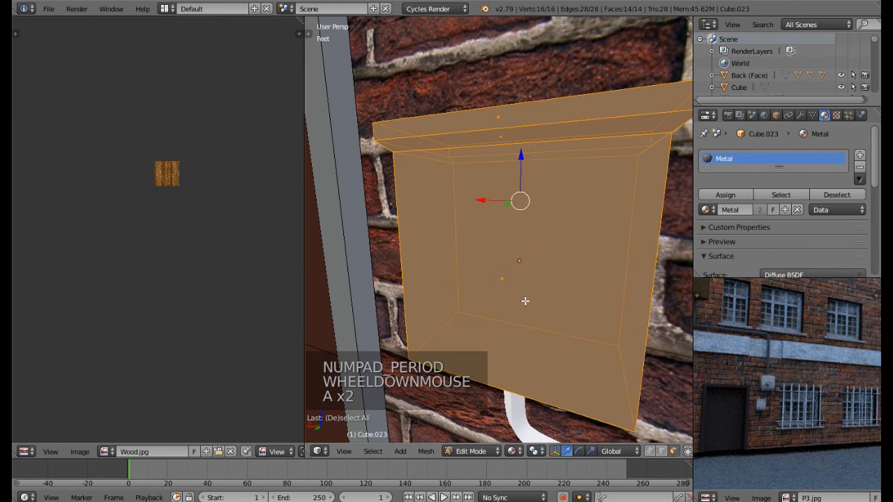
key(u)
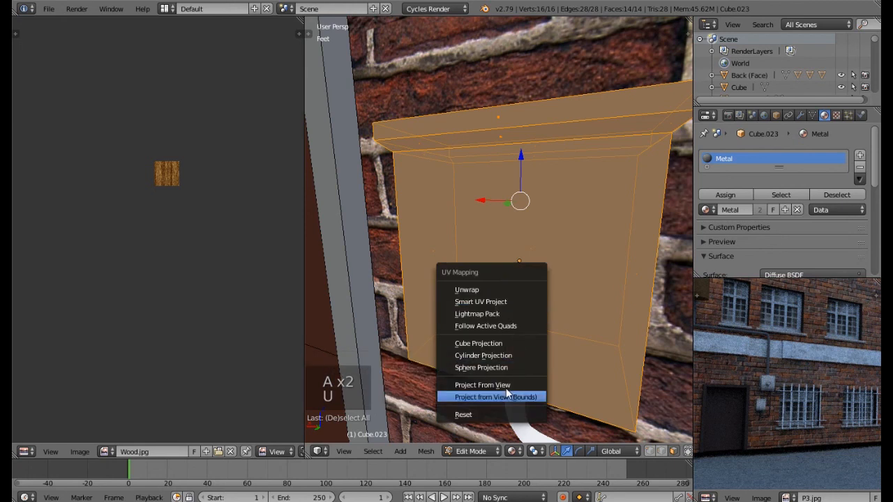
click(499, 305)
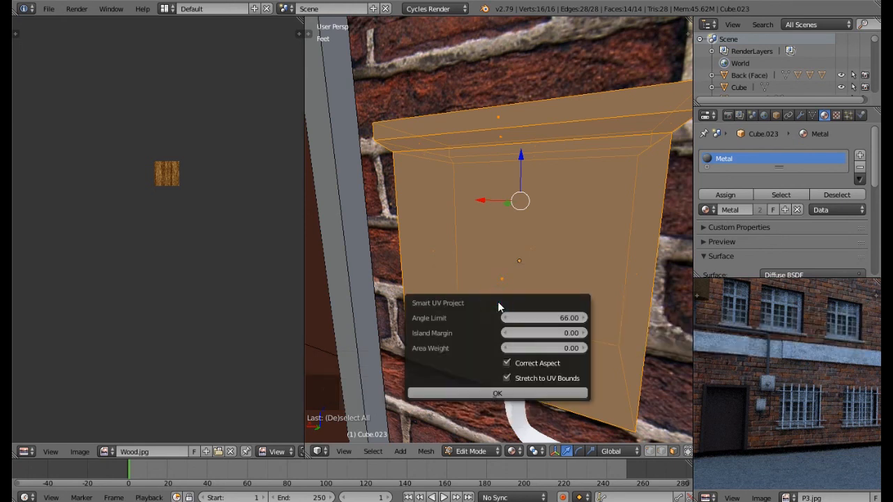
click(504, 393)
Check the metal texture on the smaller utility box from another angle and return to Object Mode.
middle_drag(490, 304, 514, 309)
scroll(512, 308, down, 3)
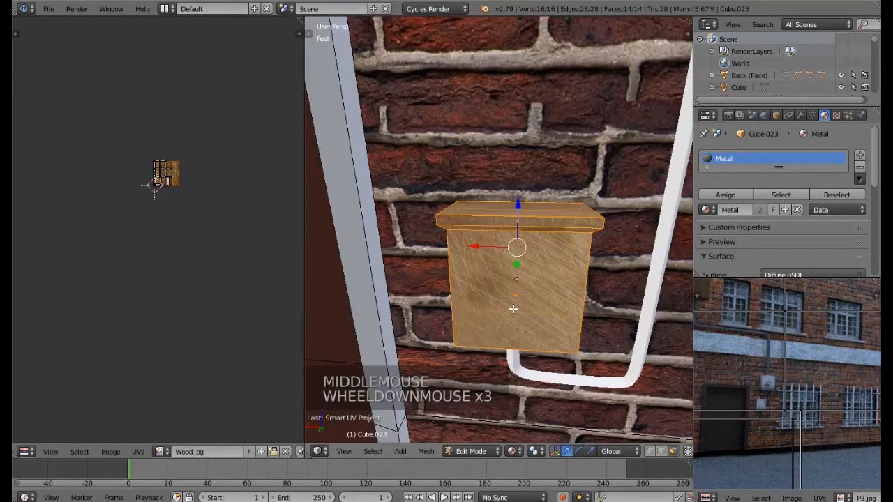
scroll(513, 308, down, 3)
middle_drag(575, 289, 526, 273)
key(Tab)
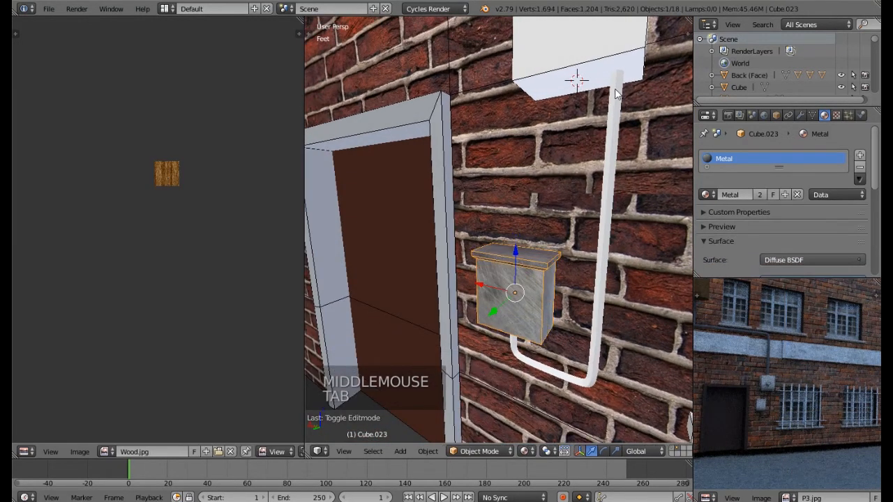
Assign the existing Metal material to the larger utility box above and open that box in Edit Mode.
right_click(589, 66)
middle_drag(595, 93, 576, 178)
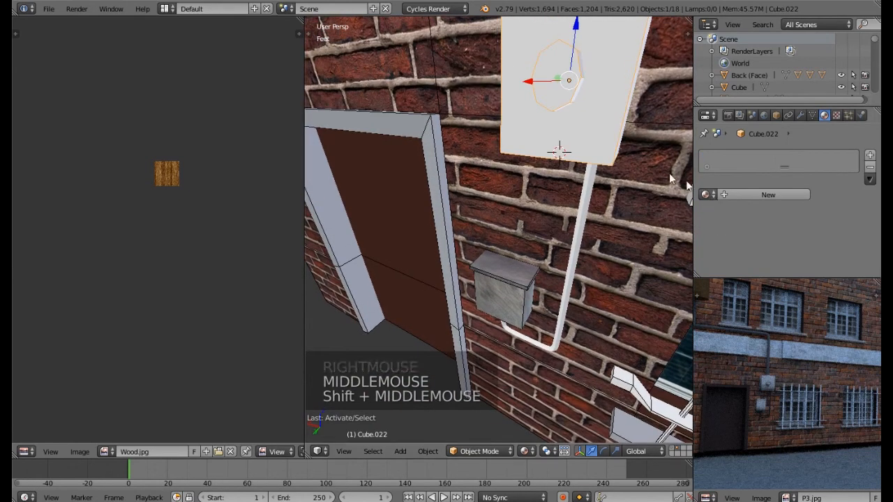
click(706, 194)
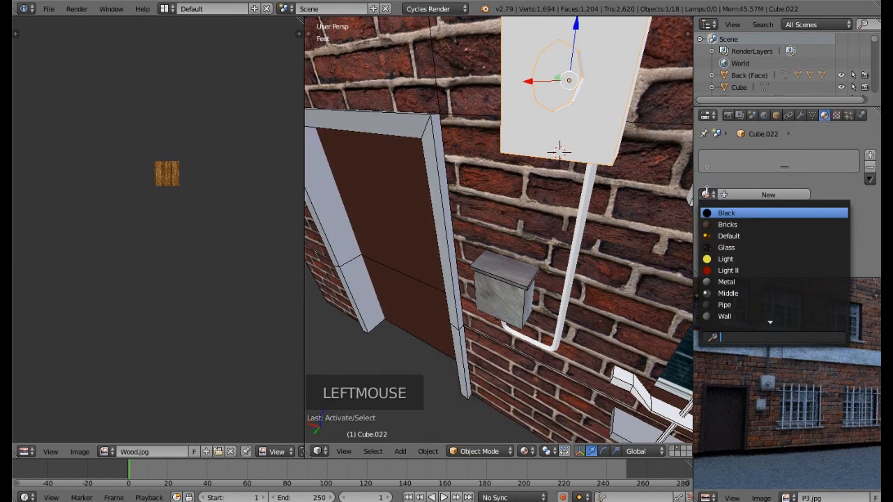
text(me)
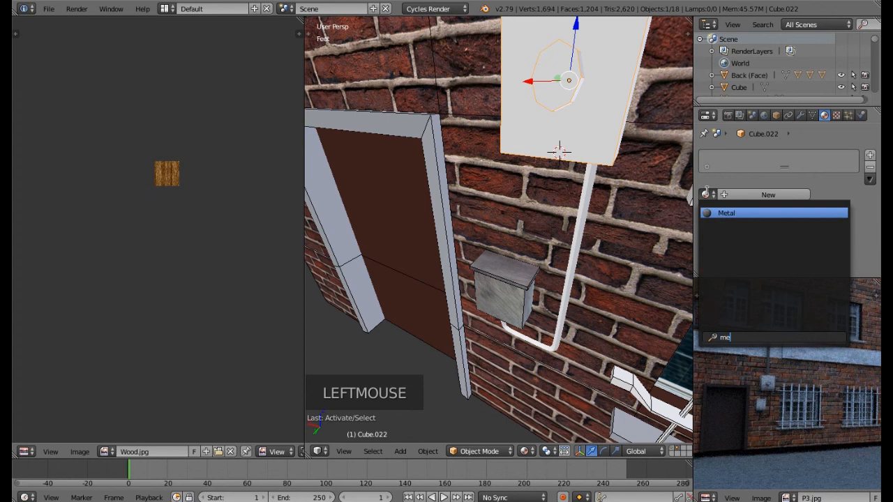
click(725, 214)
key(Tab)
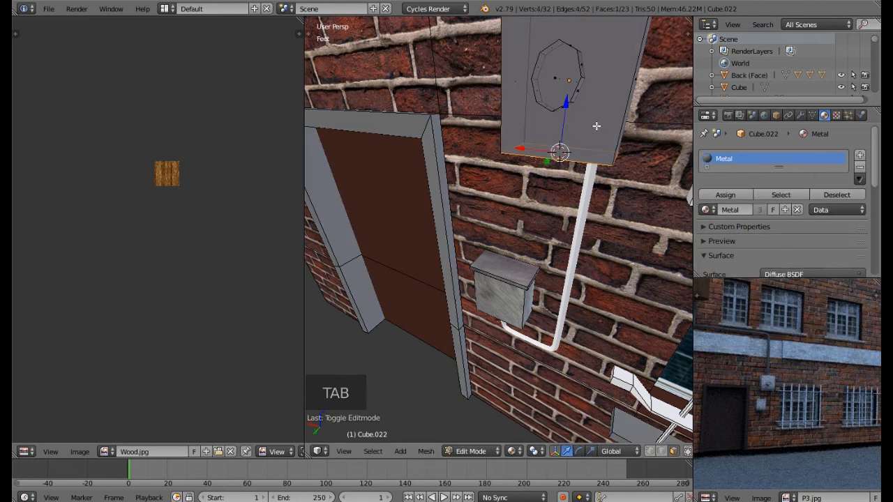
Unwrap the larger utility box's entire mesh with Smart UV Project.
key(a)
key(a)
key(a)
key(a)
middle_drag(582, 124, 568, 136)
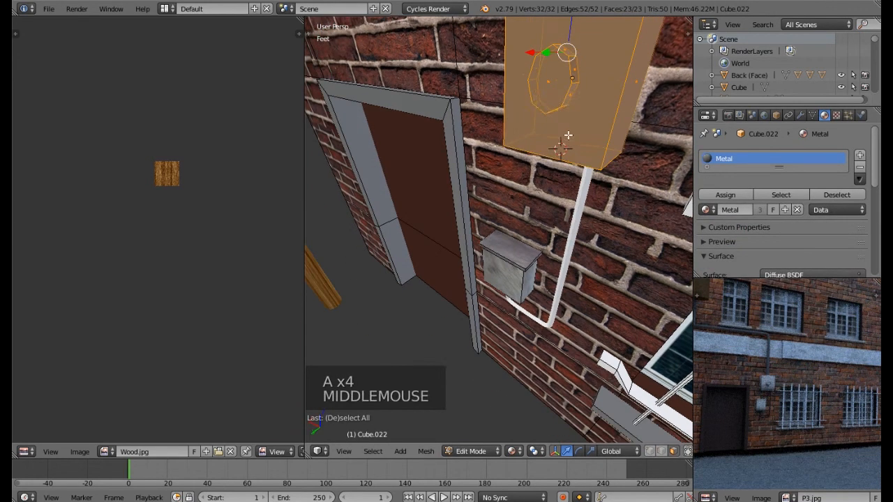
key(u)
key(u)
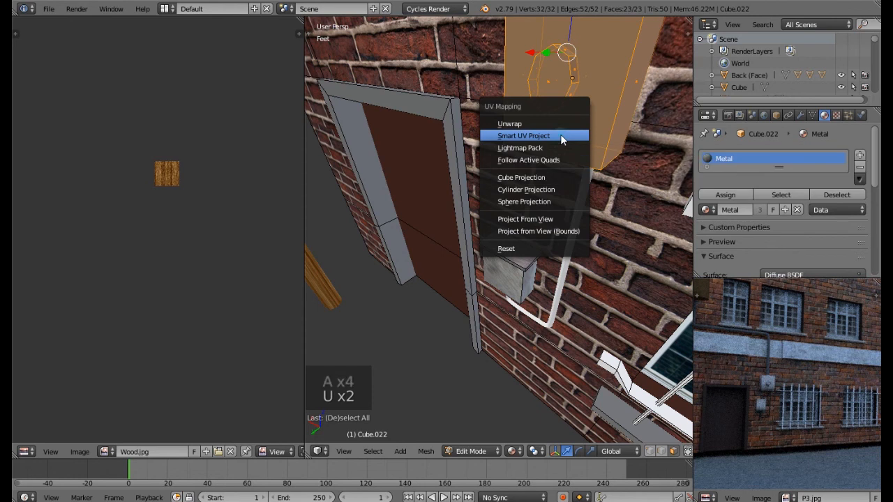
click(560, 136)
click(560, 222)
Return the larger utility box to Object Mode and clear the selection.
shift+middle_drag(549, 113, 569, 157)
scroll(539, 147, down, 1)
key(a)
scroll(538, 155, down, 2)
scroll(538, 153, down, 1)
key(Tab)
key(a)
scroll(569, 157, down, 1)
scroll(574, 159, down, 1)
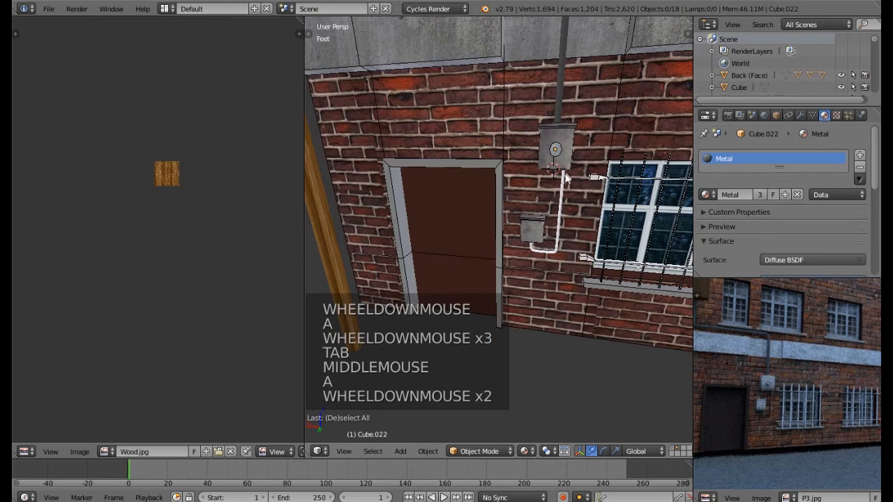
Give the thin pipe connecting the two utility boxes a new material named Black.
right_click(563, 190)
scroll(564, 189, up, 4)
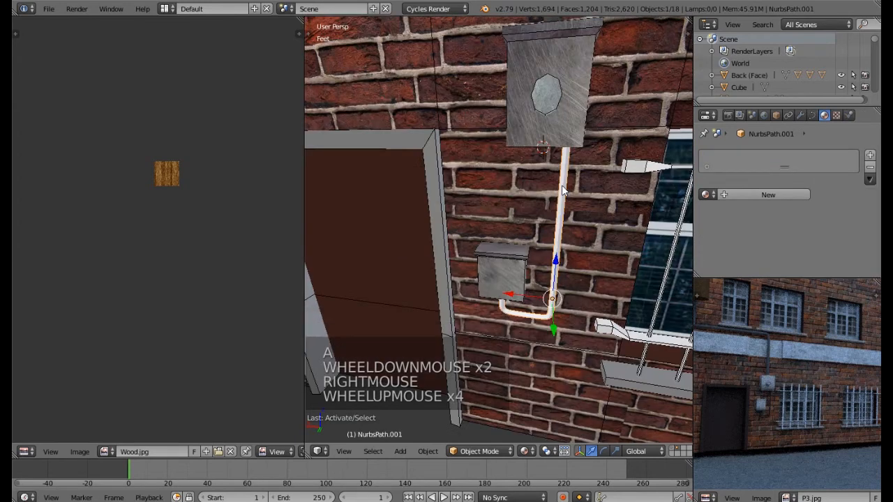
shift+middle_drag(585, 146, 593, 138)
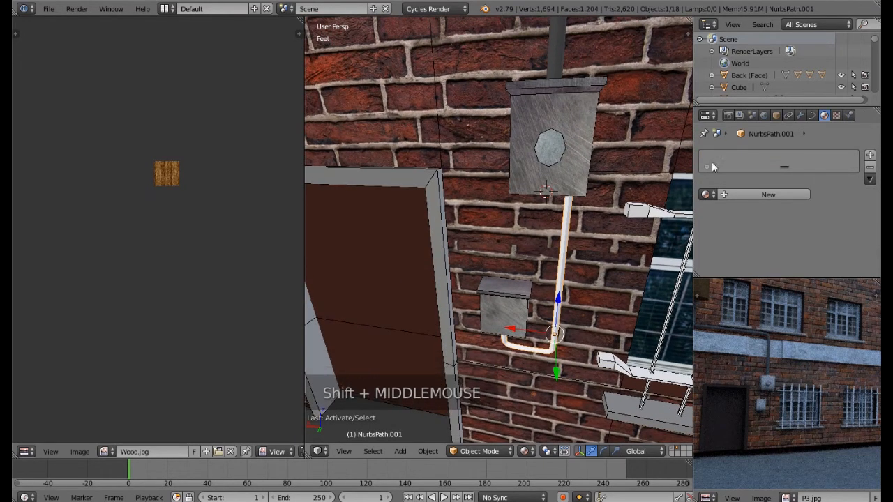
click(744, 194)
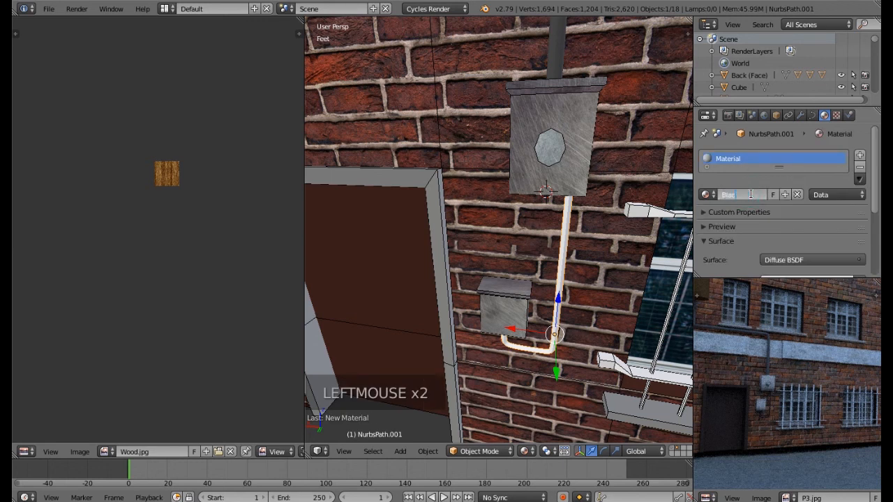
click(706, 194)
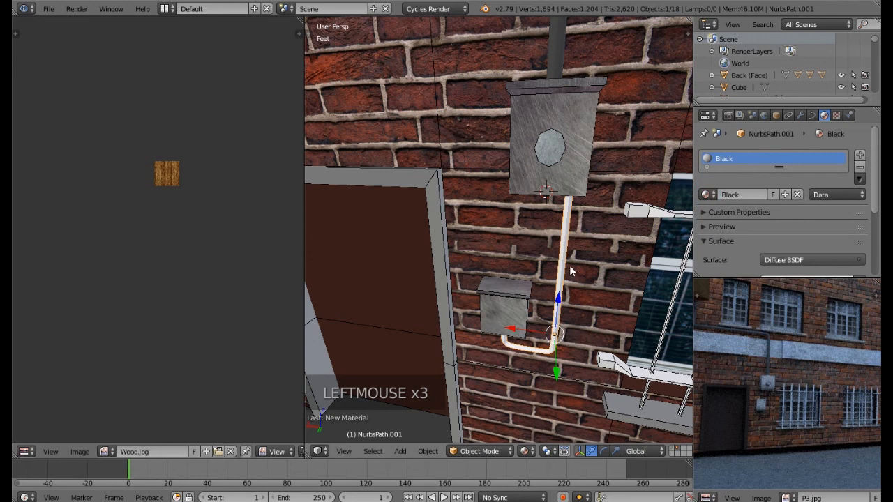
Darken the Black material's diffuse color fully to black and deselect the pipe.
scroll(823, 256, down, 2)
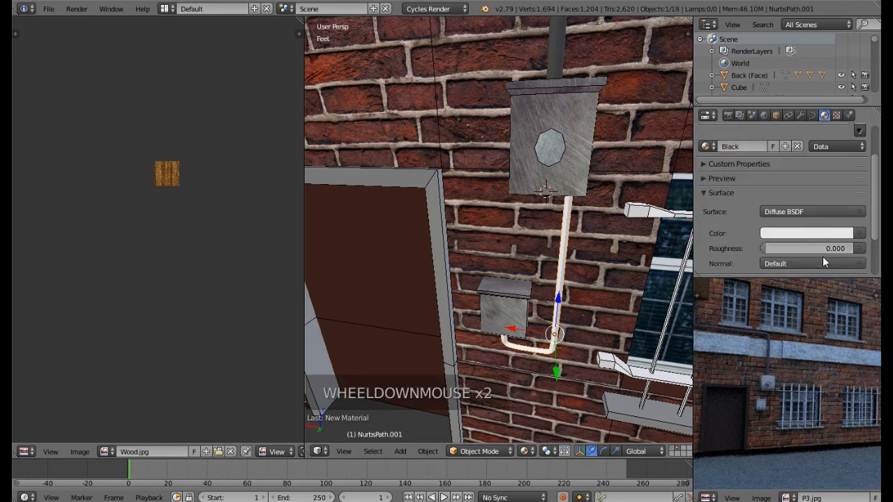
click(802, 237)
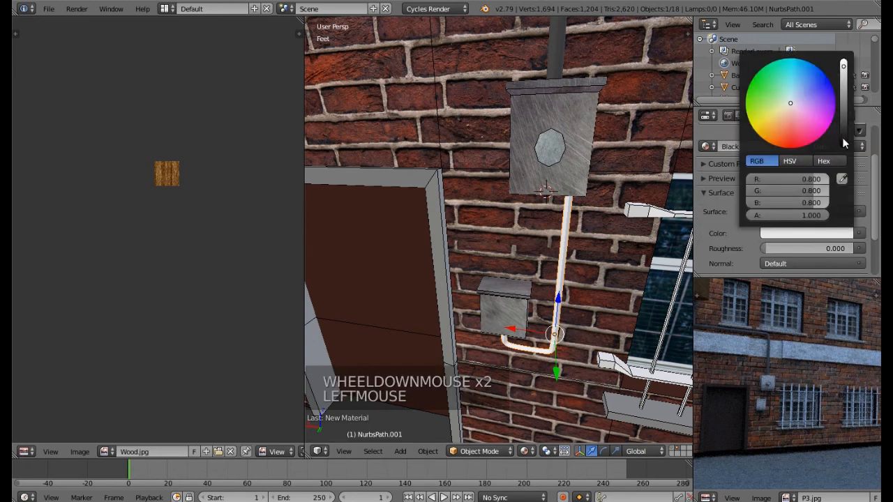
drag(842, 136, 843, 145)
middle_drag(653, 241, 583, 241)
key(a)
Turn off the wireframe overlay for all objects in the building at once and clear the selection.
scroll(645, 207, down, 5)
scroll(504, 232, down, 4)
scroll(531, 228, down, 2)
key(a)
key(a)
key(a)
key(a)
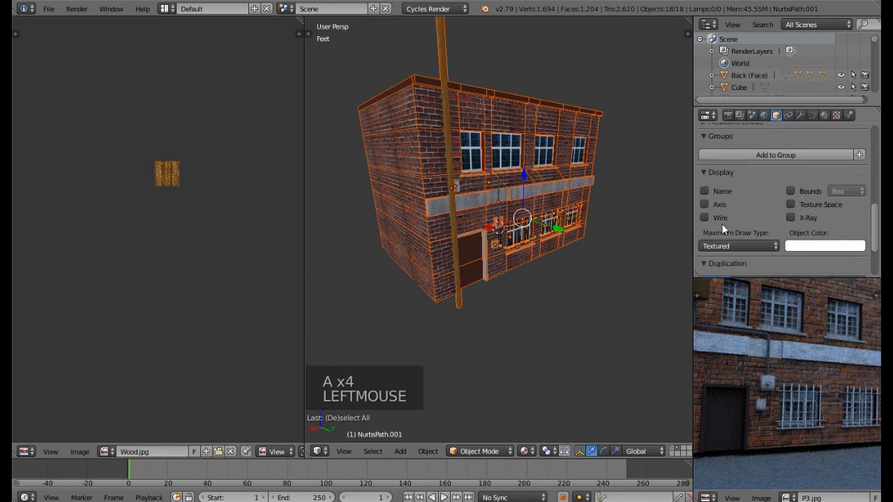
alt+click(706, 204)
alt+click(705, 205)
alt+click(706, 218)
alt+click(706, 217)
middle_drag(584, 213, 463, 211)
key(a)
Select the main brick building shell and open it in Edit Mode, viewed from its open back.
middle_drag(462, 211, 439, 161)
key(Tab)
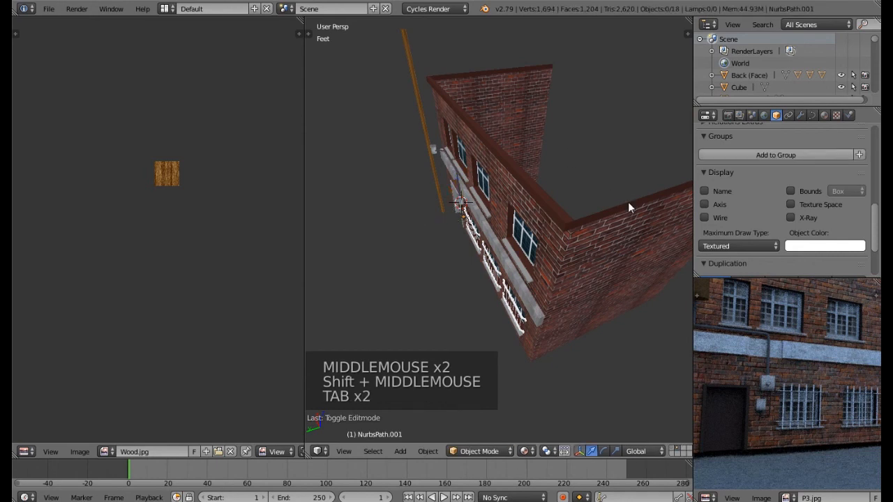
key(Tab)
right_click(628, 203)
middle_drag(628, 201, 590, 197)
key(Tab)
middle_drag(508, 150, 482, 132)
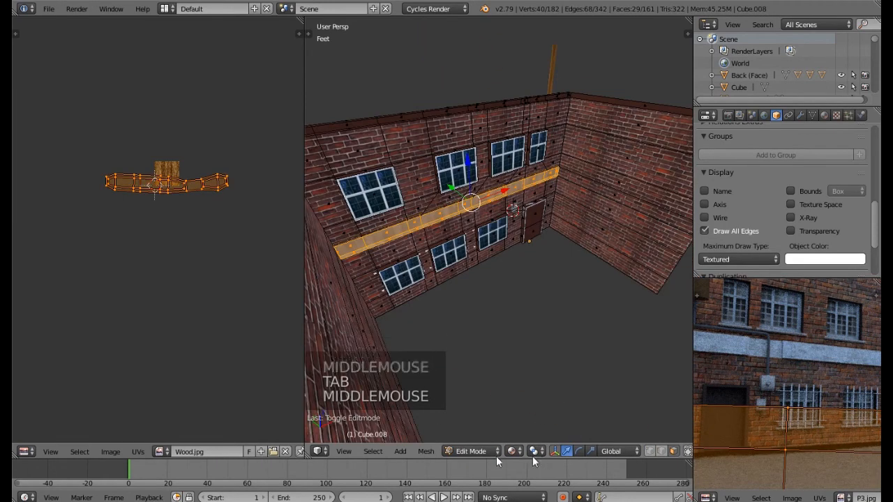
Fill a roof face between the upper inner edges of the building's two side walls using edge selection.
click(661, 451)
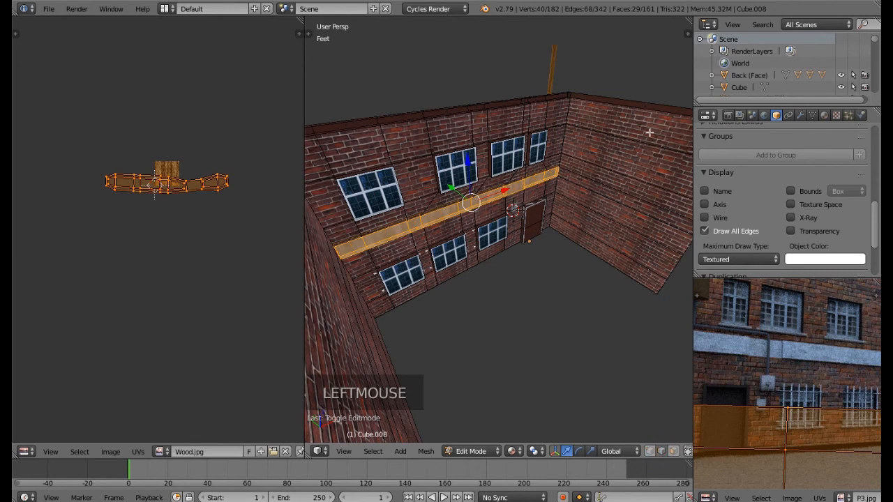
right_click(619, 106)
scroll(620, 106, down, 1)
middle_drag(620, 108, 396, 203)
shift+right_click(341, 167)
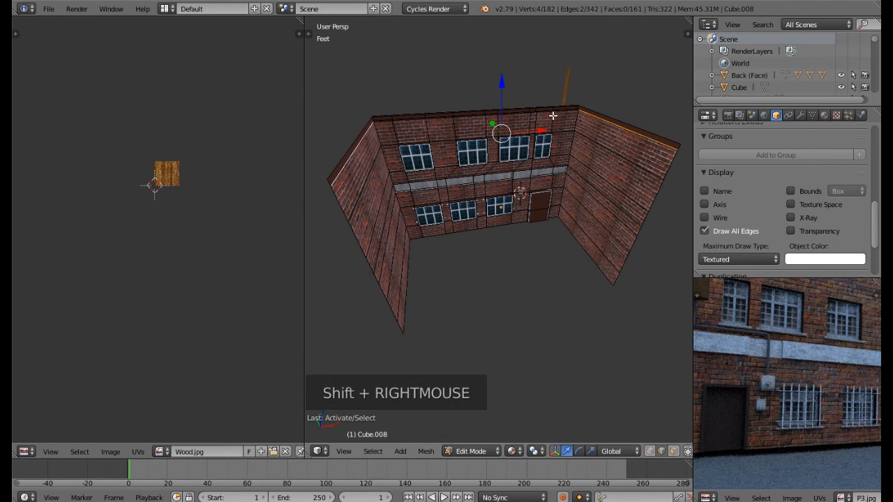
key(f)
middle_drag(577, 182, 531, 206)
middle_drag(469, 206, 561, 313)
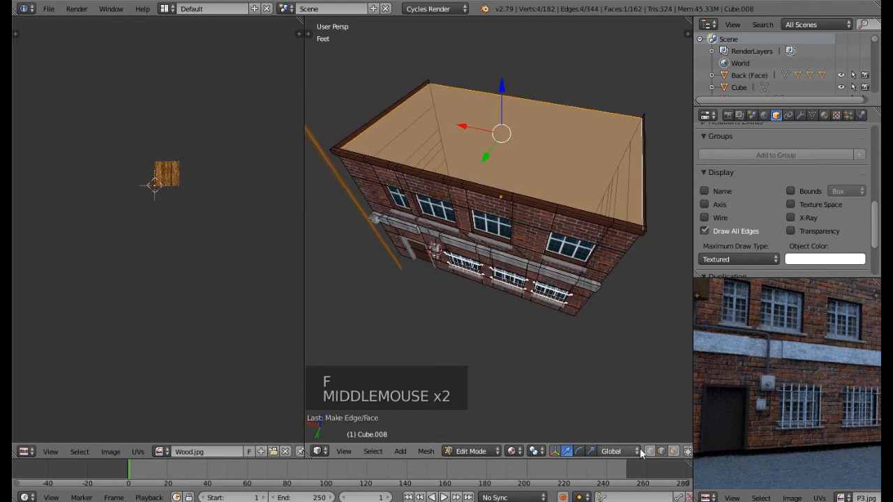
Assign the Wall material to the new roof face in face select mode.
click(666, 451)
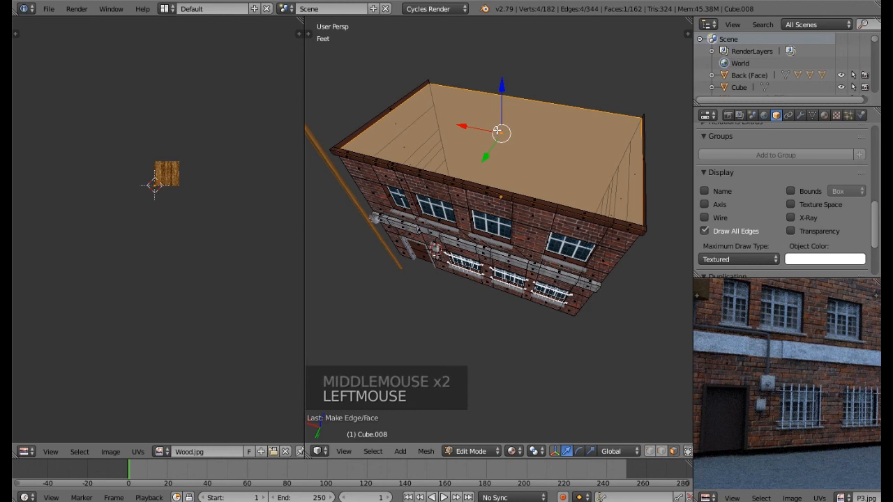
scroll(770, 166, up, 8)
scroll(767, 181, up, 7)
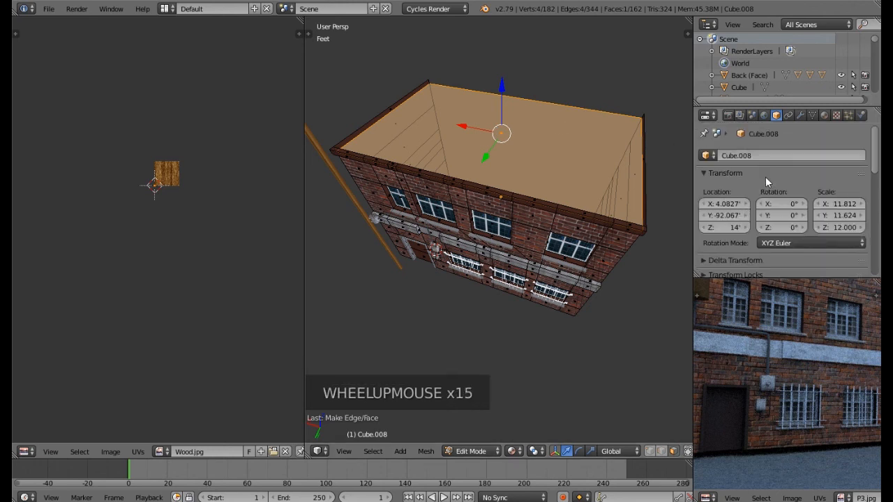
click(823, 117)
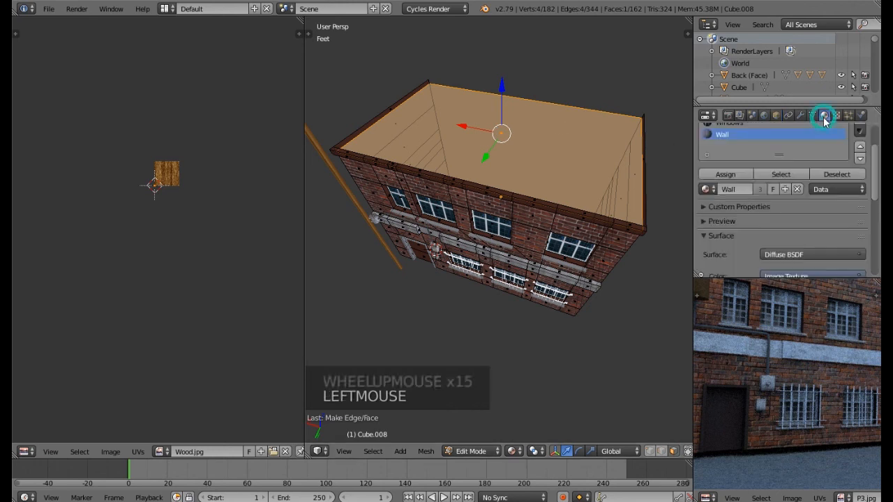
scroll(760, 168, up, 2)
click(725, 223)
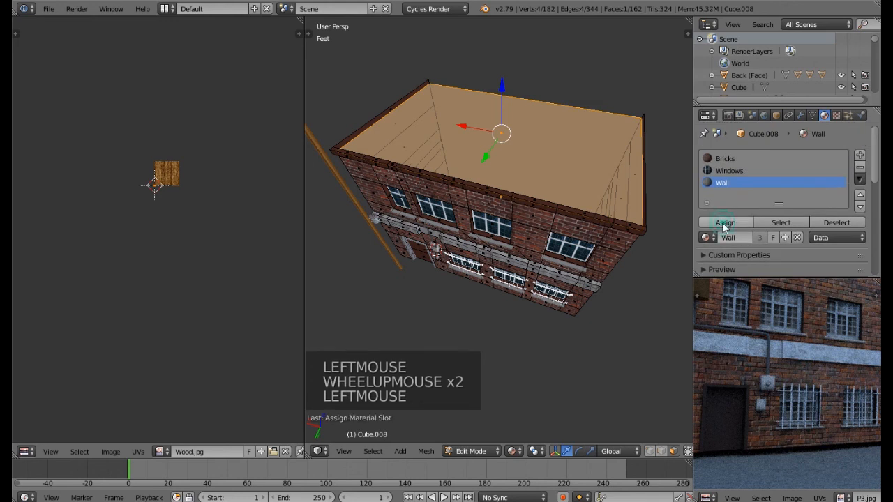
Unwrap the roof face for its concrete texture and return to Object Mode.
key(u)
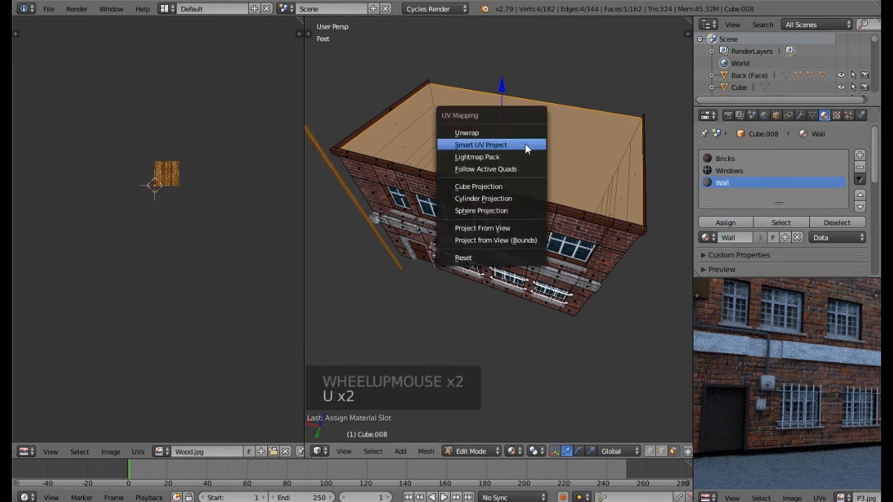
click(520, 136)
middle_drag(519, 135, 557, 199)
key(a)
scroll(552, 112, down, 1)
scroll(552, 113, down, 1)
key(Tab)
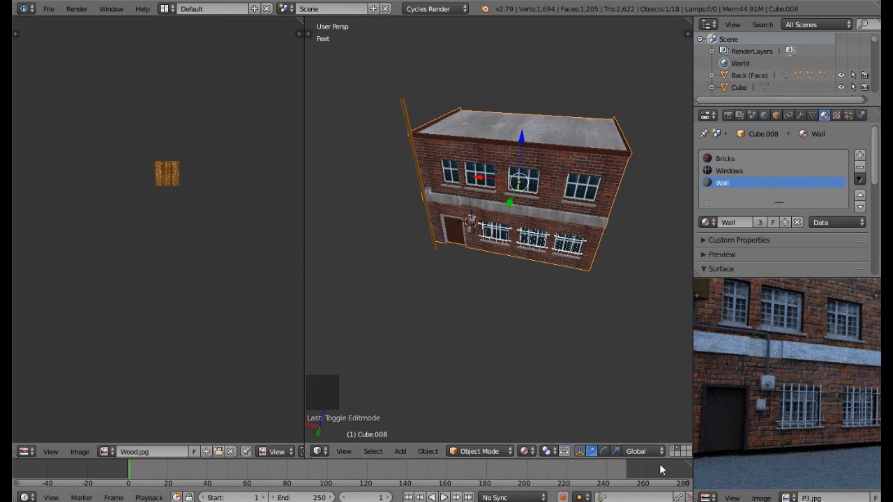
Show the layer containing the rest of the street scene together with the finished building's layer.
shift+middle_drag(559, 286, 585, 308)
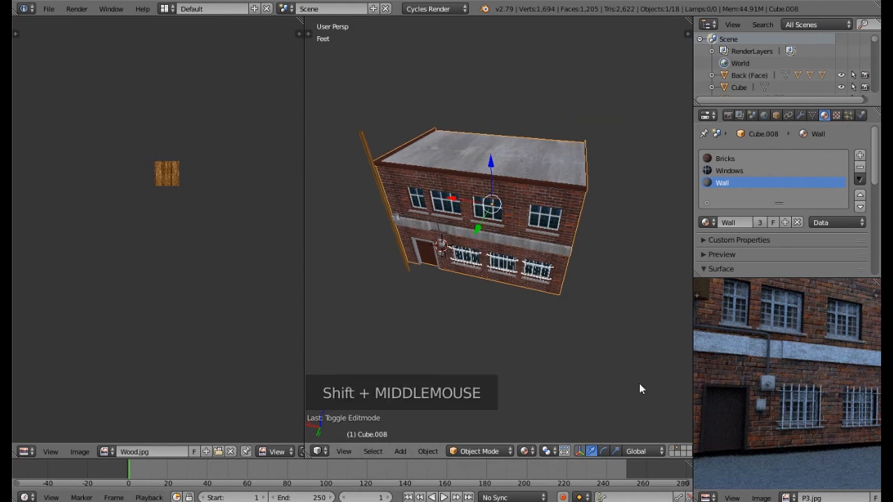
shift+scroll(667, 452, down, 1)
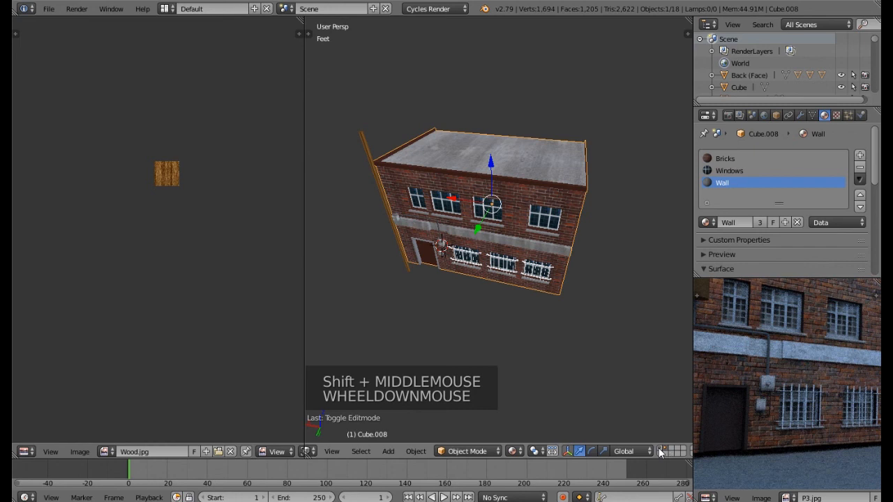
shift+click(660, 454)
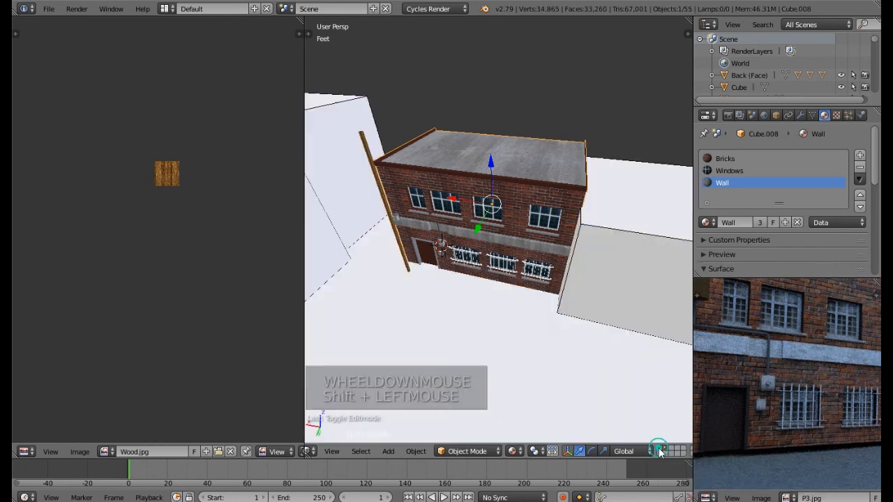
Examine the street layout around the textured building and select an untextured block building at the far end.
middle_drag(514, 325, 504, 273)
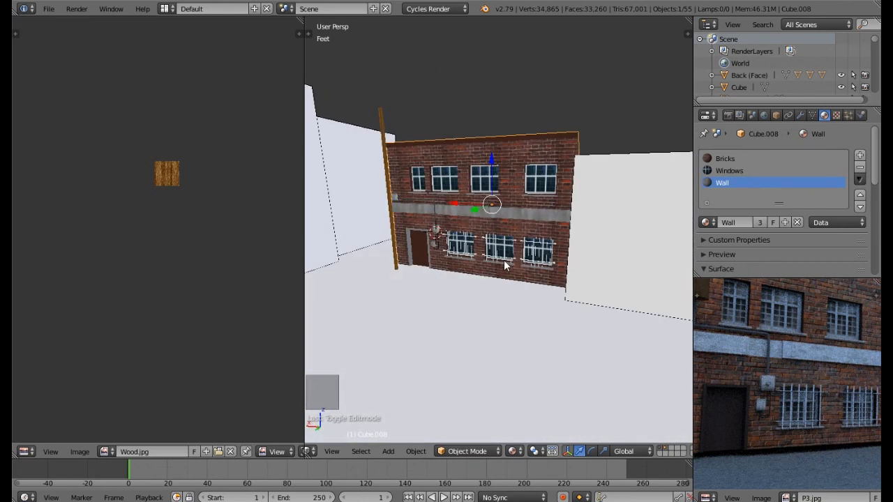
scroll(506, 265, down, 1)
middle_drag(477, 291, 489, 173)
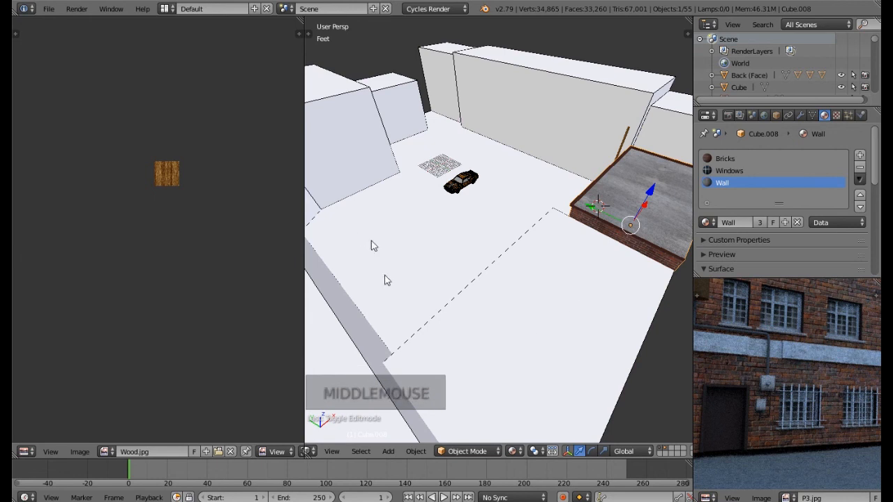
mouse_move(491, 179)
middle_down()
mouse_move(523, 197)
mouse_move(566, 188)
mouse_move(481, 193)
middle_up()
right_click(424, 73)
middle_drag(423, 75, 529, 174)
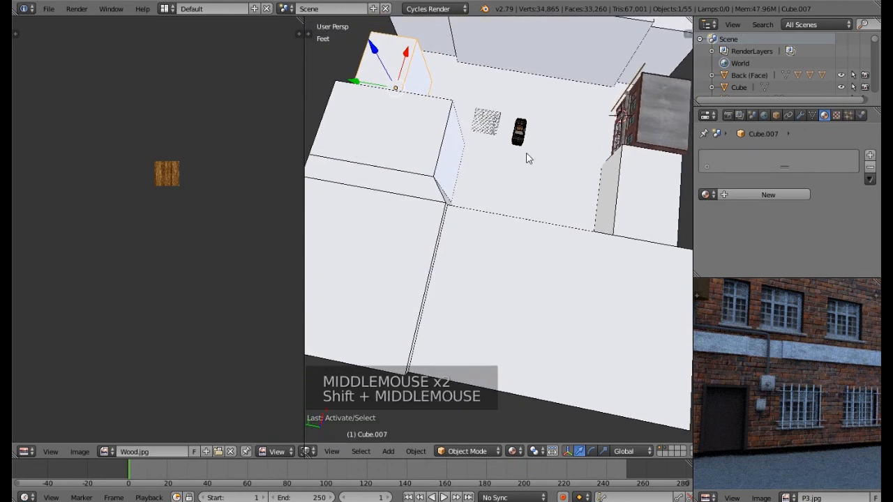
scroll(529, 174, up, 4)
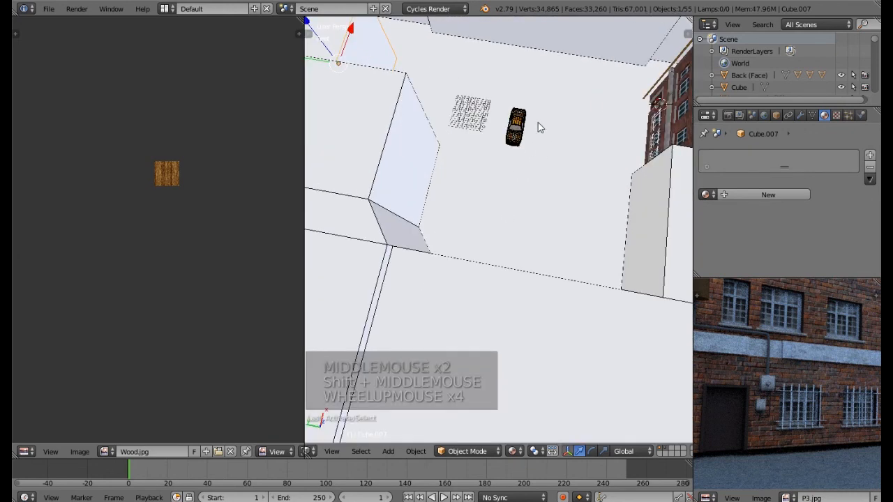